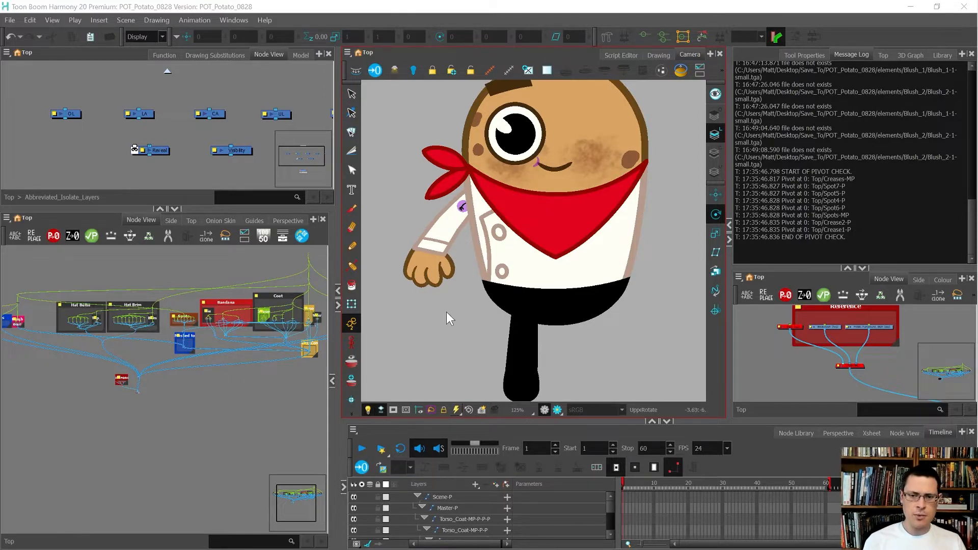
Find the character's Arm group node in the top-level node network and add a parent peg above it.
scroll(450, 311, "down", 1)
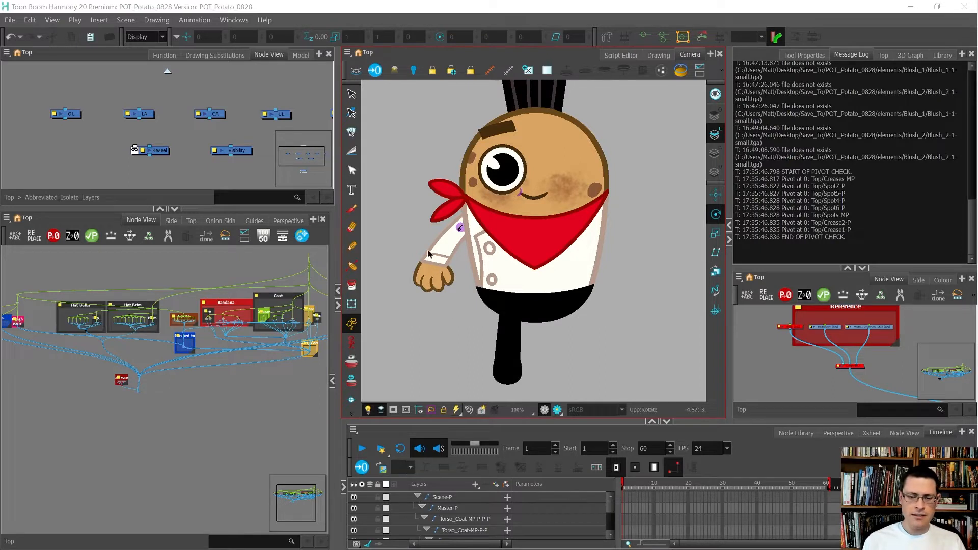
left_click(456, 233)
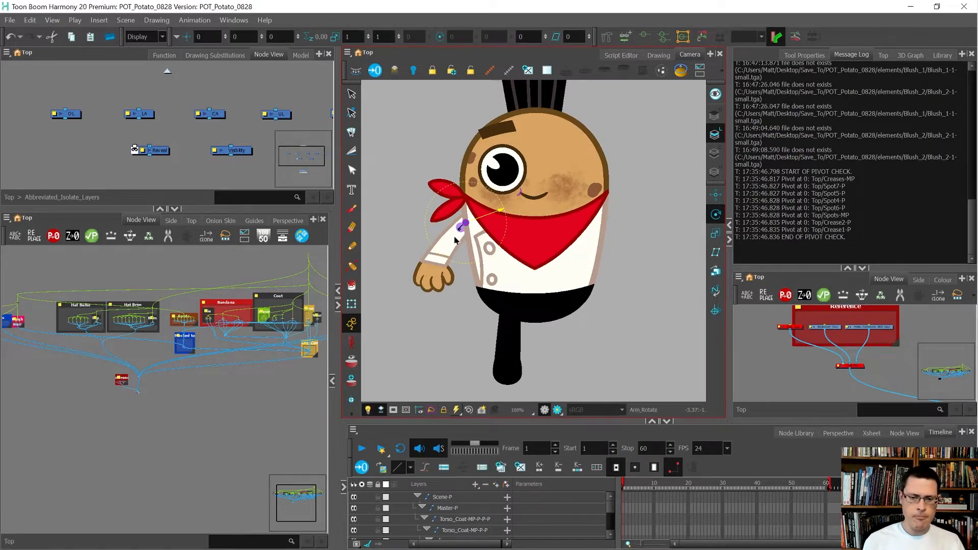
double_click(232, 339)
scroll(196, 390, "up", 4)
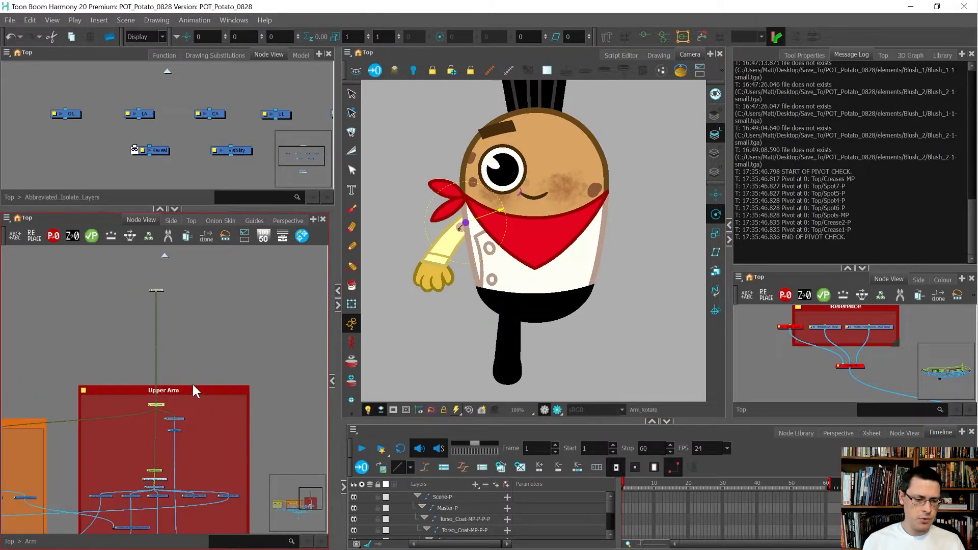
key("ctrl+shift+Return")
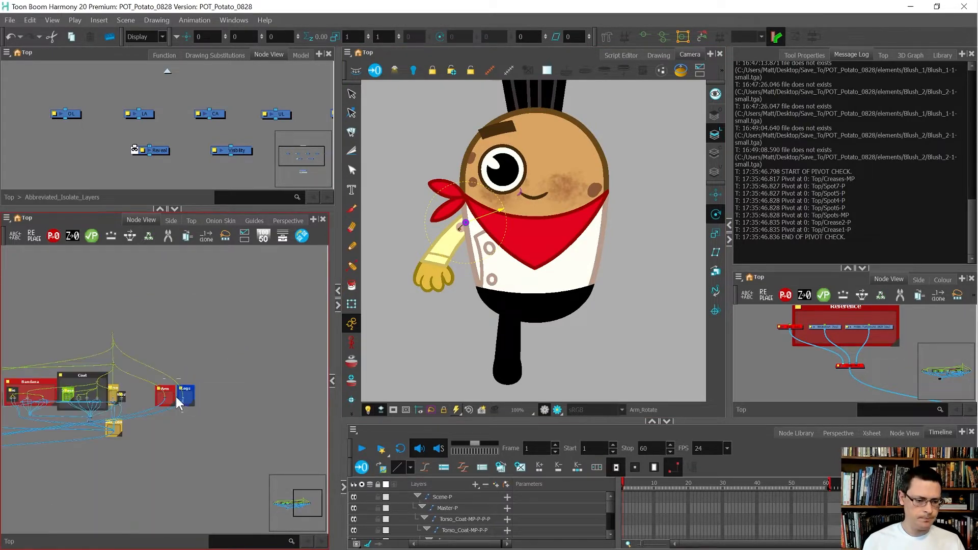
scroll(153, 407, "up", 6)
scroll(166, 400, "up", 3)
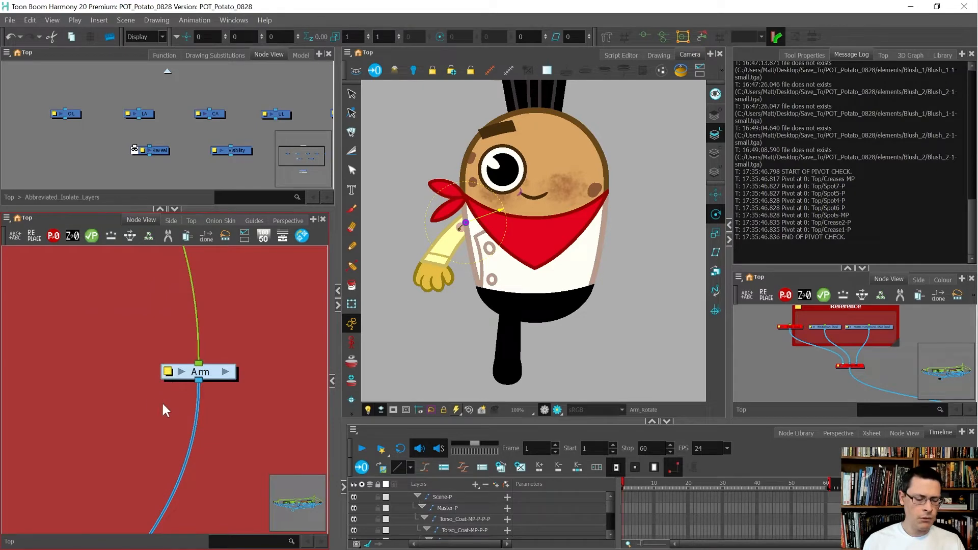
scroll(56, 380, "down", 2)
left_click(106, 411)
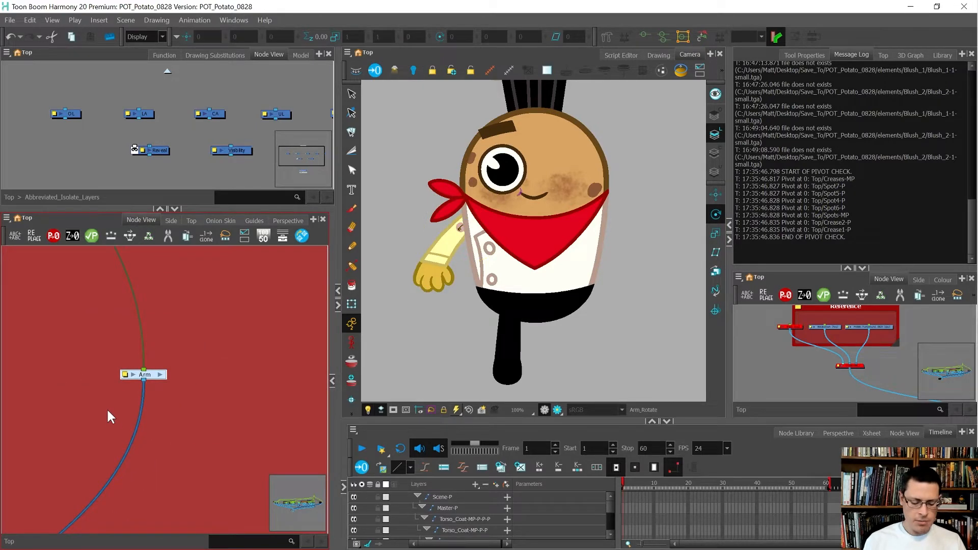
key("ctrl+p")
left_click_drag(154, 317, 217, 280)
Rename the new peg above the Arm group to Arms-MP.
double_click(203, 281)
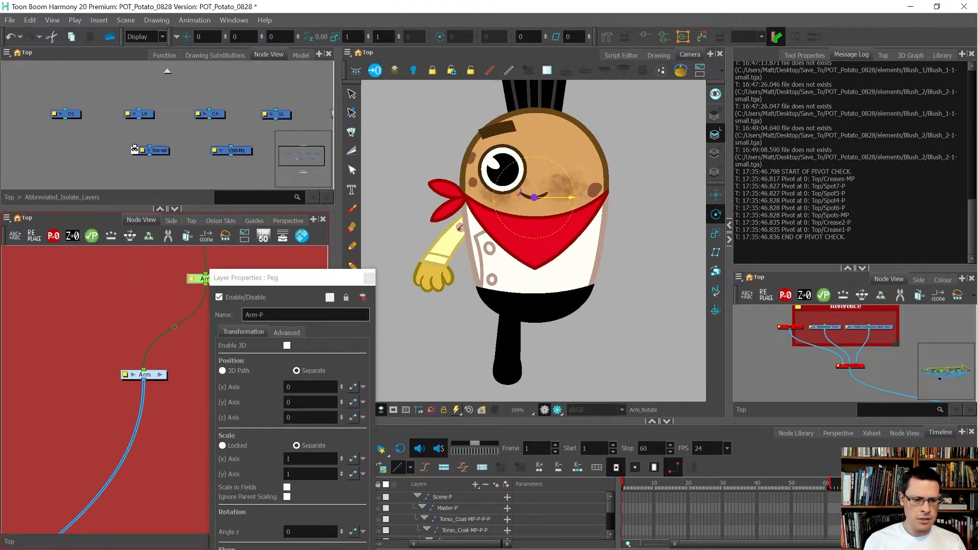
left_click(255, 315)
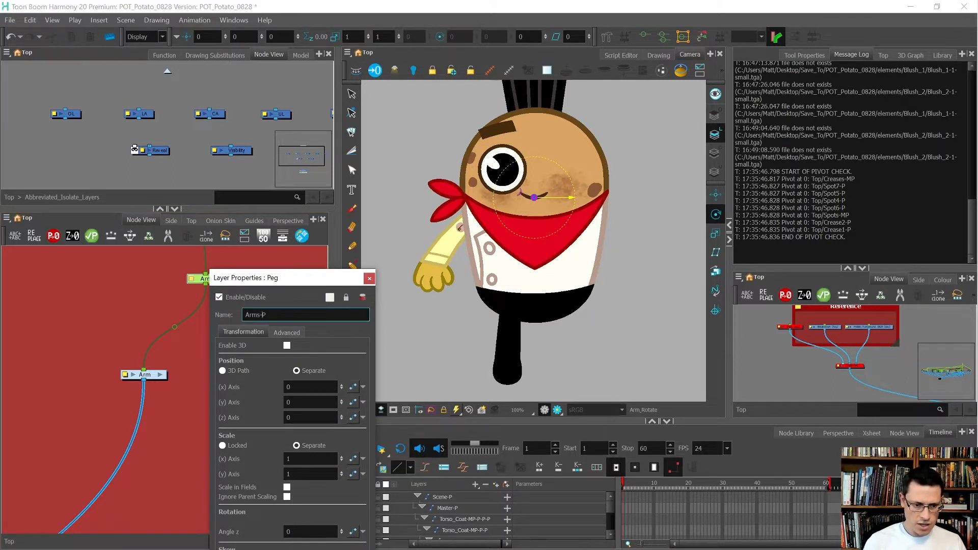
type("M")
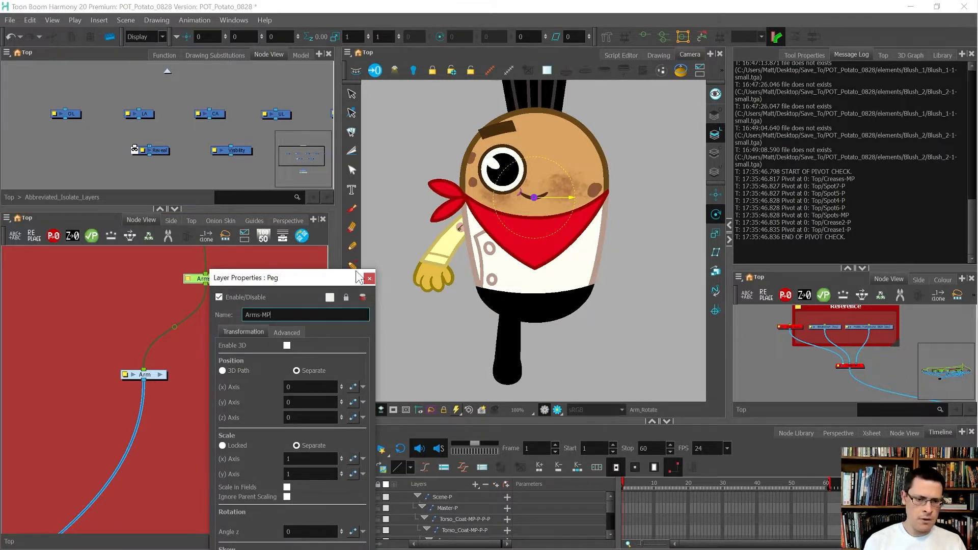
left_click(370, 278)
Insert a composite node on the Arm group's output and place it below the group.
left_click_drag(231, 372, 67, 401)
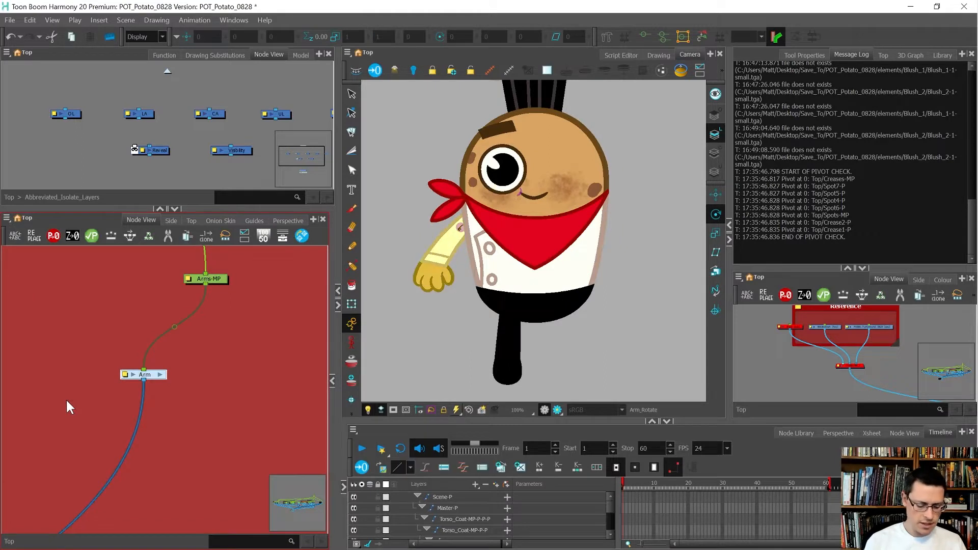
key("ctrl+7")
left_click(184, 456)
left_click_drag(170, 435, 224, 470)
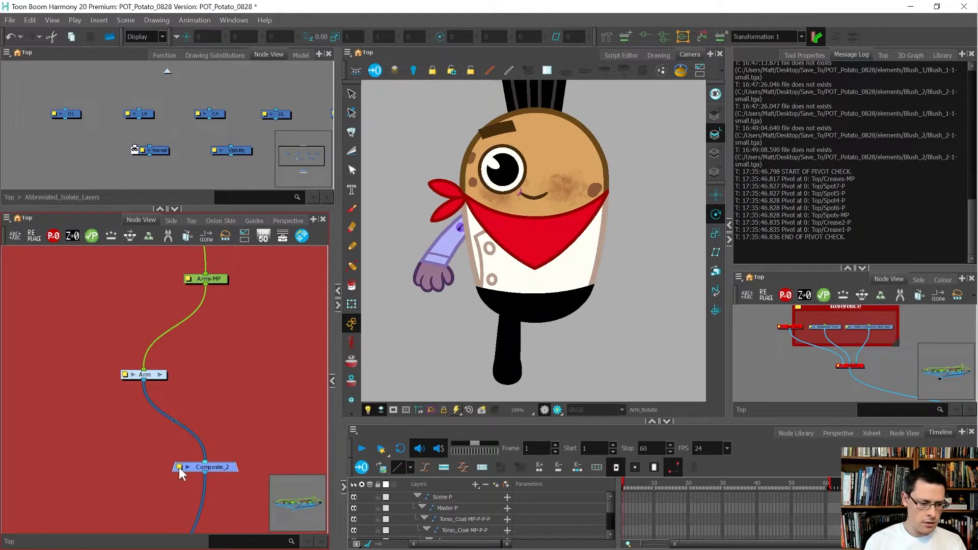
Rename the new composite below the Arm group to Arms_Comp.
double_click(183, 467)
type("A")
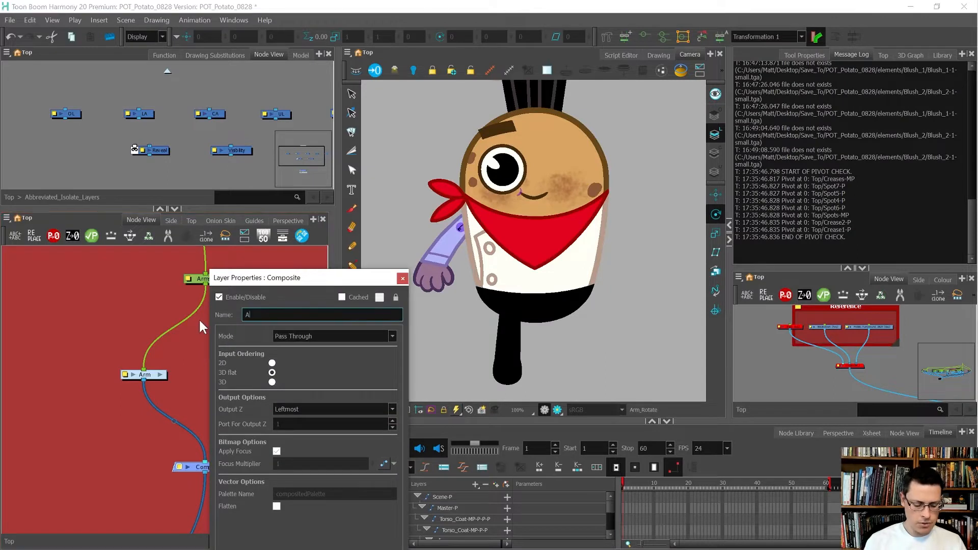
type("rms_Comp")
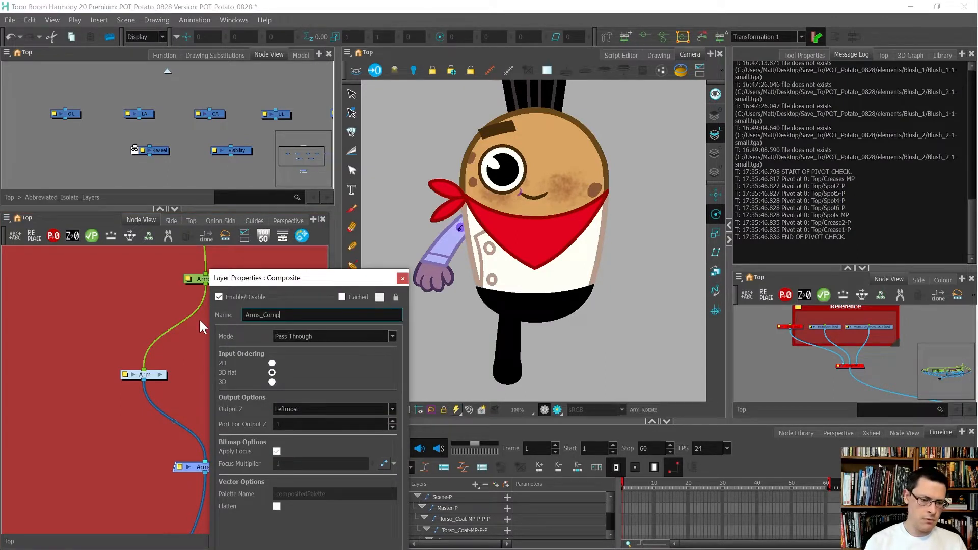
left_click(403, 278)
Duplicate the Arm group and connect the copy between the Arms-MP peg and the Arms_Comp composite.
left_click_drag(260, 355, 107, 405)
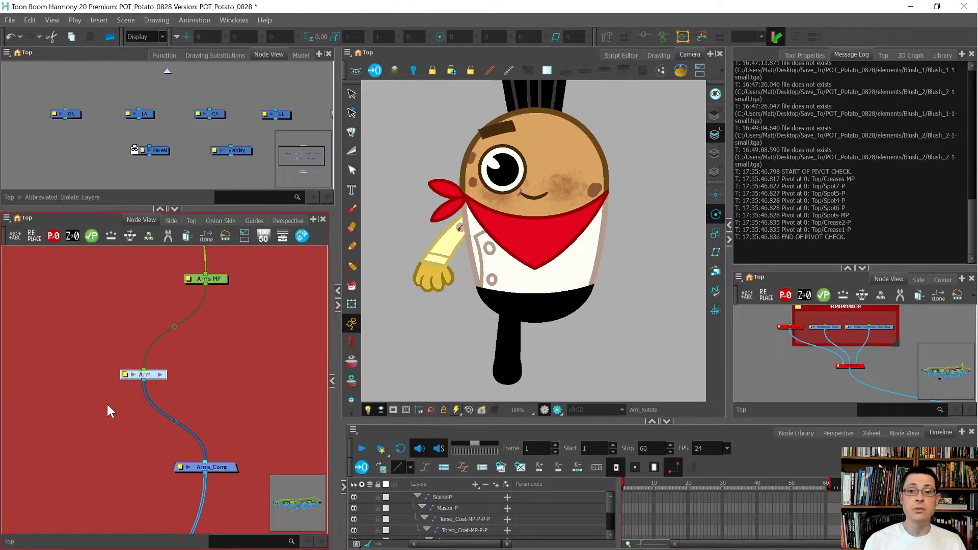
key("ctrl+c")
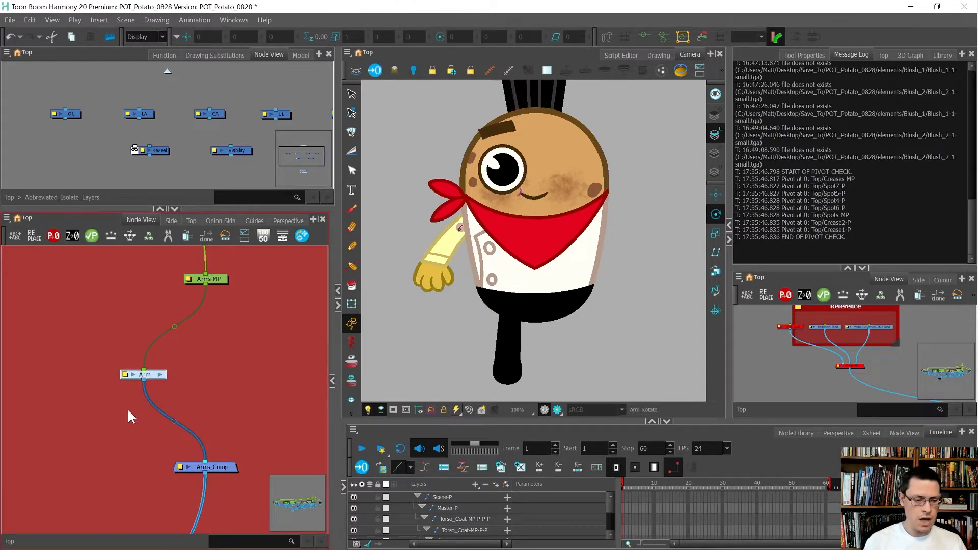
key("ctrl+v")
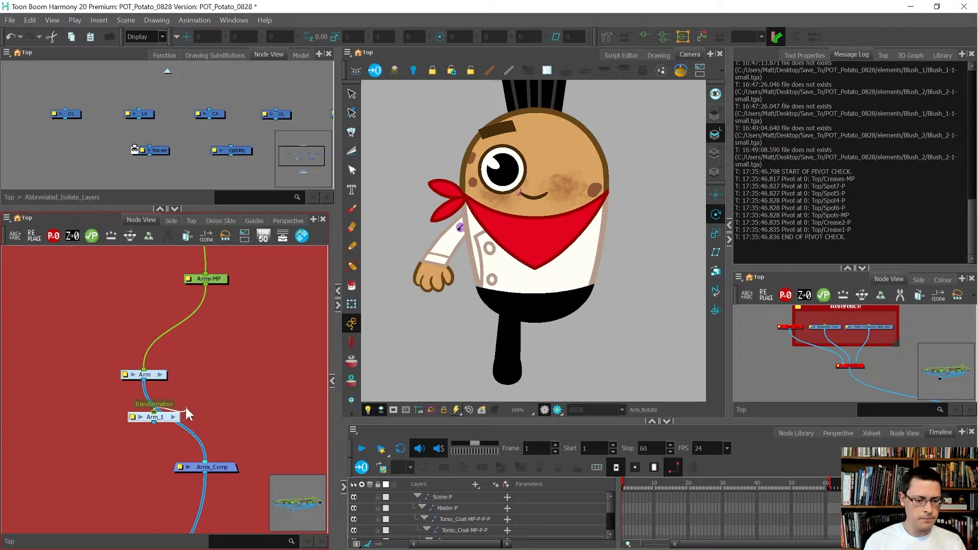
left_click_drag(162, 421, 206, 284)
left_click_drag(228, 381, 217, 464)
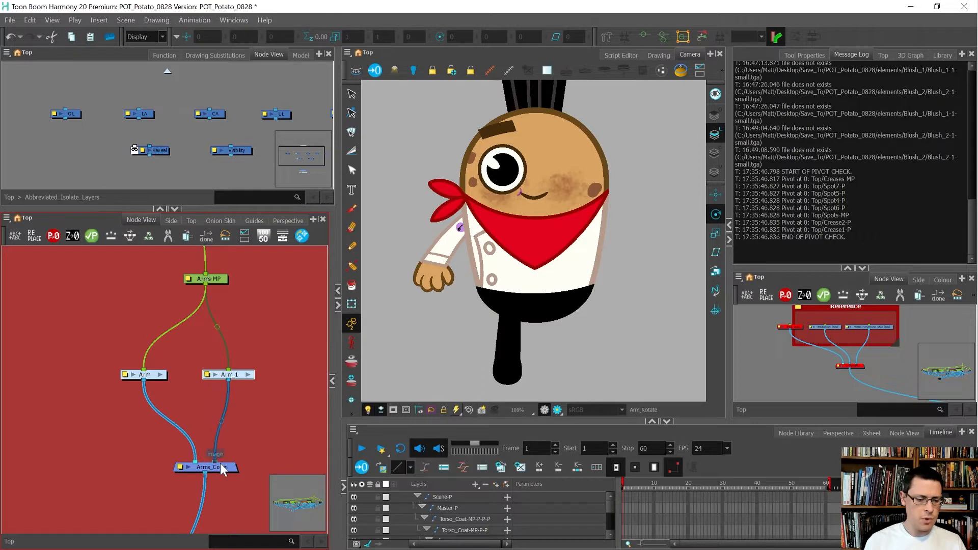
Add a parent peg above the duplicate arm group and move the copied arm beside the character, about 3.15 W and 0.82 N.
left_click_drag(265, 399, 201, 347)
key("ctrl+p")
left_click_drag(236, 338, 254, 344)
left_click(351, 305)
left_click_drag(539, 252, 466, 205)
scroll(509, 241, "down", 1)
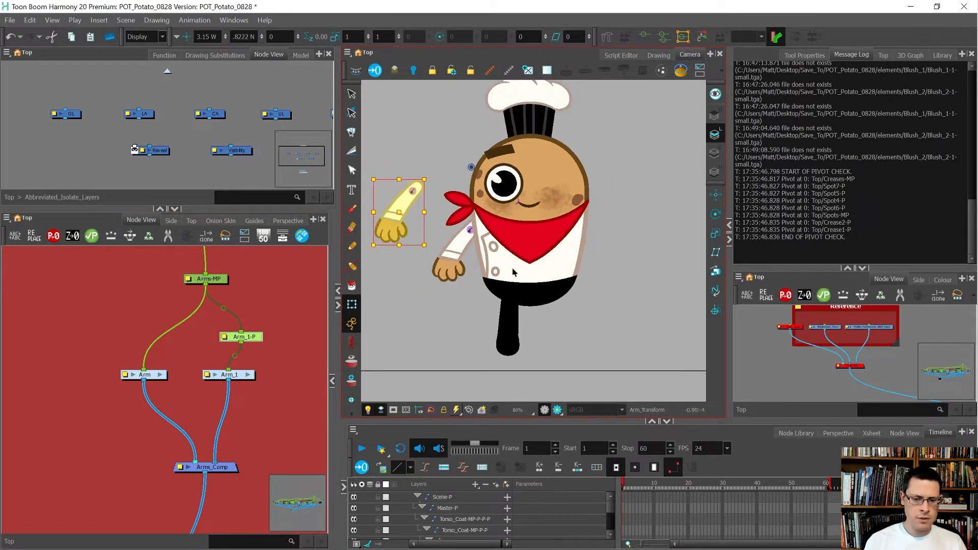
Rotate the forearm of the original arm upward to about -82 degrees to compare it with the duplicate.
left_click(432, 322)
left_click(452, 249)
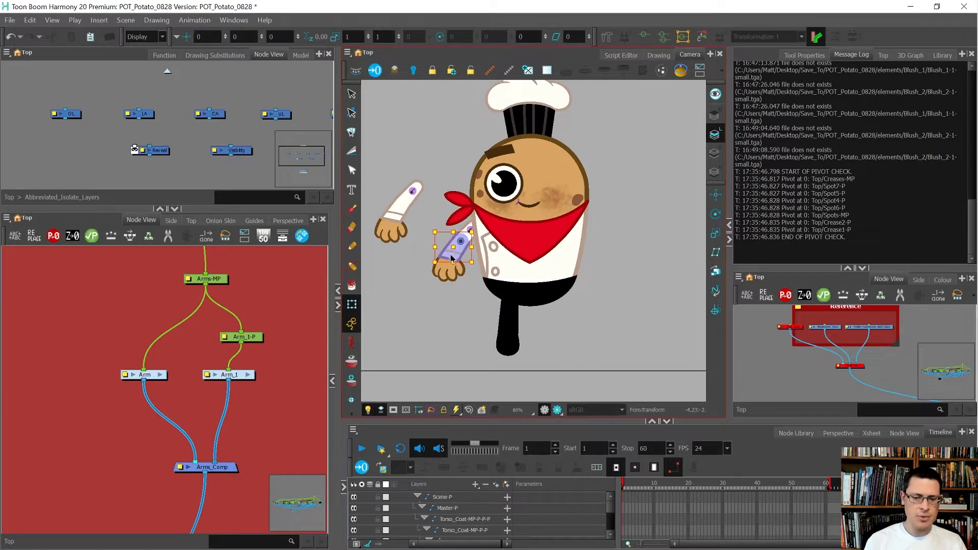
left_click_drag(454, 299, 417, 280)
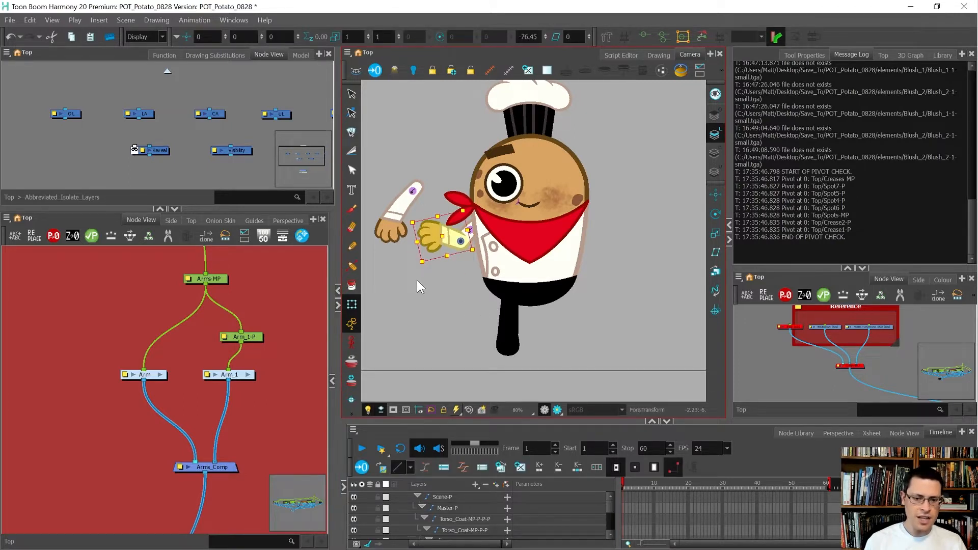
left_click_drag(402, 258, 392, 212)
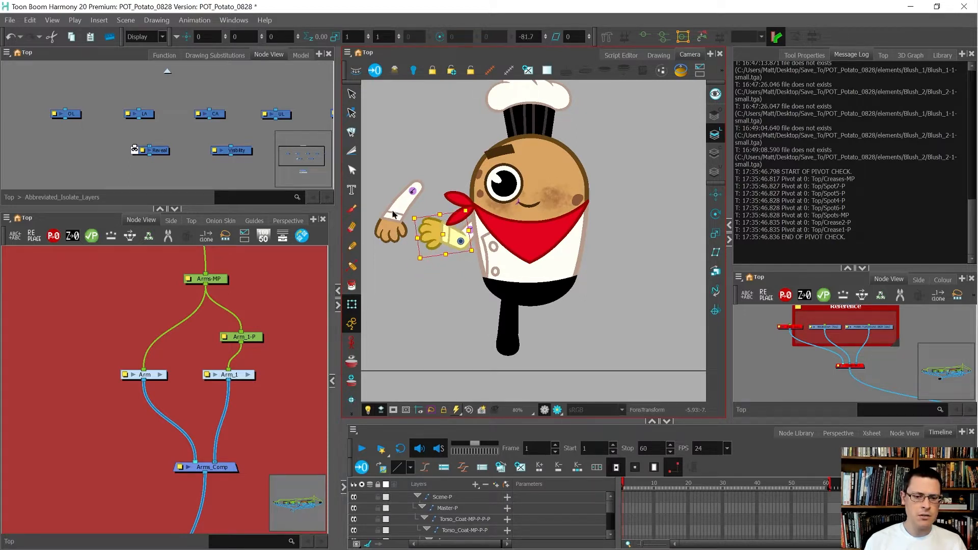
Undo the forearm rotations on the original arm.
key("ctrl+z")
key("ctrl+z")
key("ctrl+z")
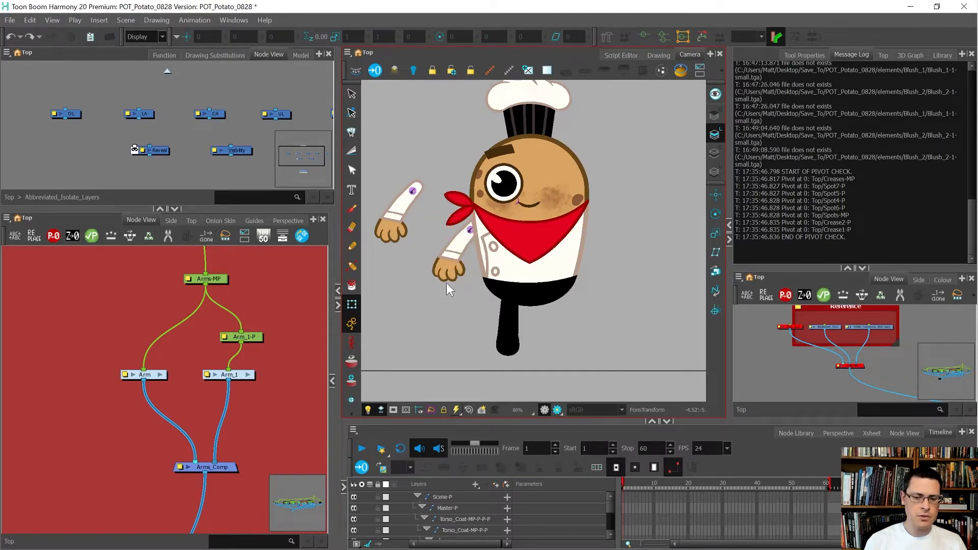
Select the original arm's hand and flip back and forth through its drawing substitutions.
left_click(446, 272)
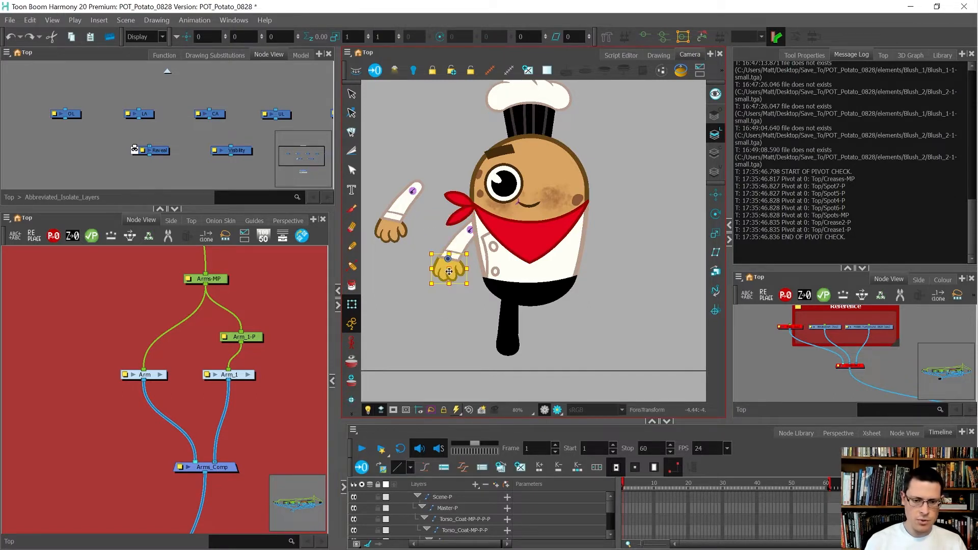
left_click(467, 303)
left_click(452, 274)
key("bracketright")
key("bracketleft")
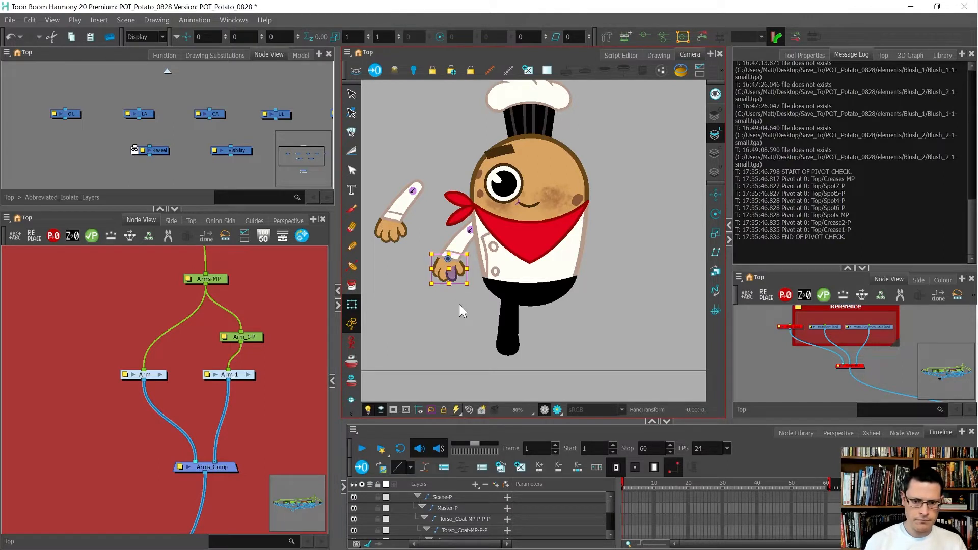
key("bracketright")
key("bracketright")
key("bracketleft")
key("bracketright")
key("bracketleft")
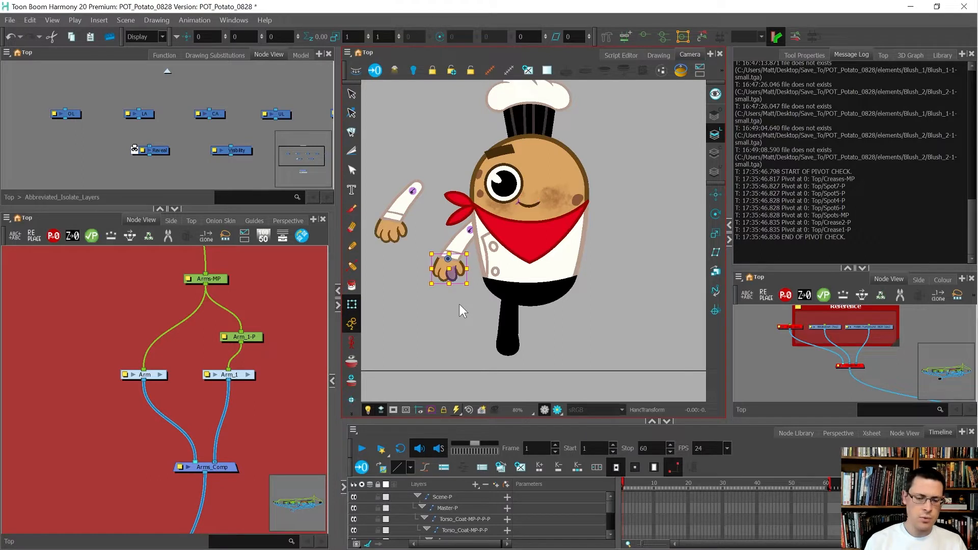
Select the original arm's forearm and flip back and forth through its drawing substitutions.
left_click(461, 241)
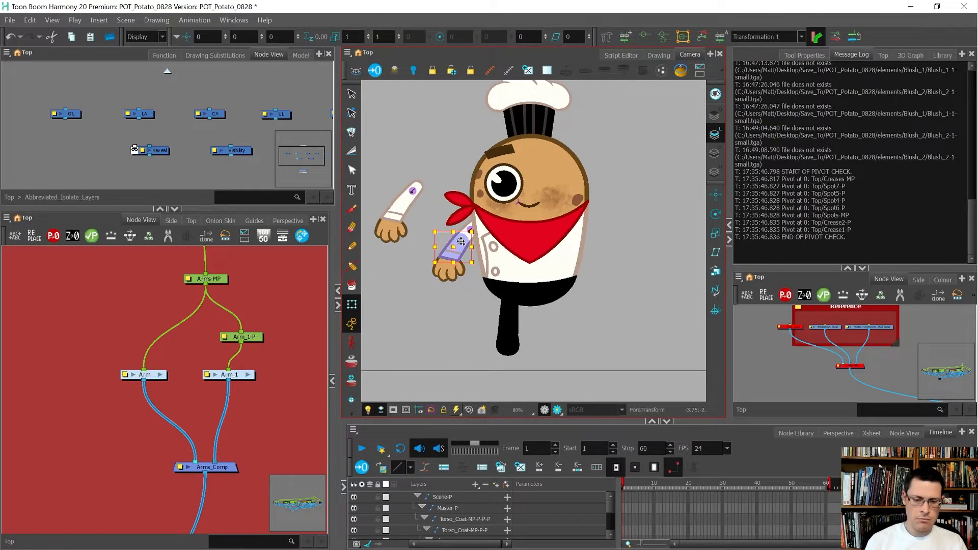
key("bracketright")
key("bracketleft")
key("bracketright")
key("bracketleft")
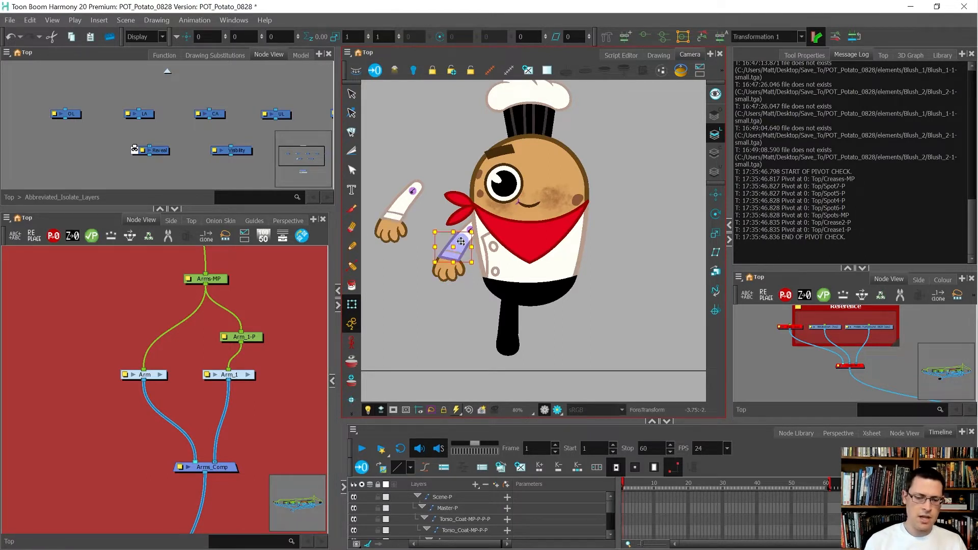
Try transforming the original arm from a parent peg up its hierarchy, undo the change and clear the selection.
key("b")
key("b")
key("b")
mouse_move(497, 292)
left_mouse_down()
mouse_move(459, 312)
mouse_move(394, 314)
left_mouse_up()
key("ctrl+z")
left_click(443, 300)
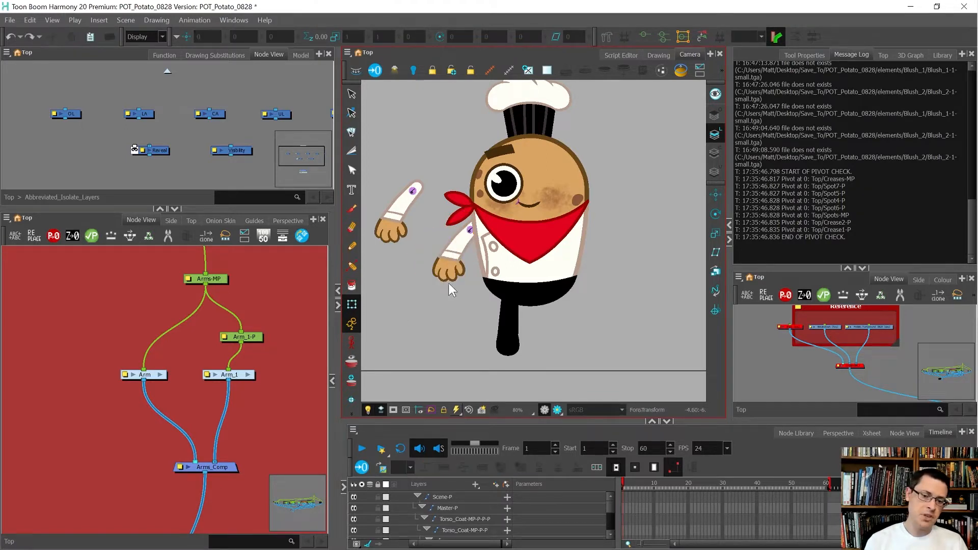
Delete the duplicate arm group and its parent peg from the node network.
left_click(459, 252)
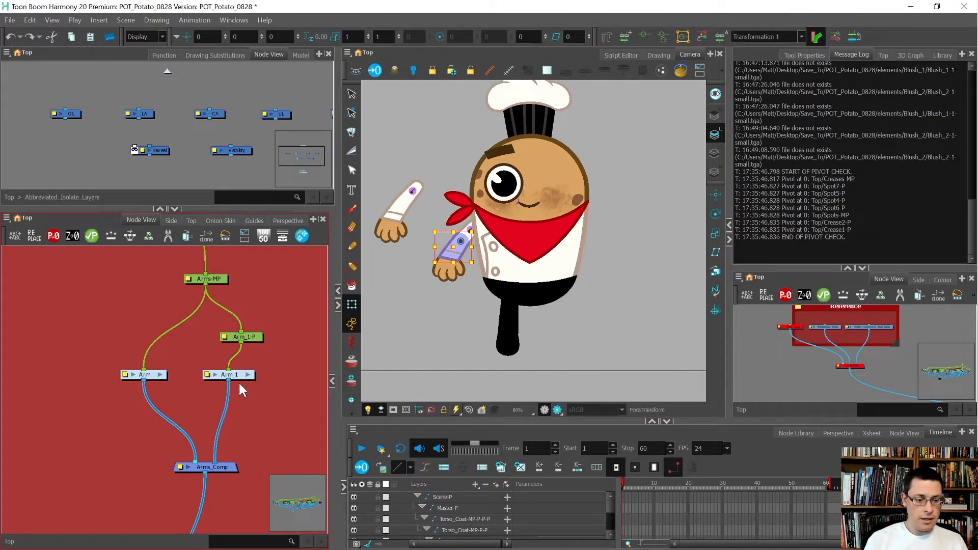
left_click_drag(263, 360, 197, 392)
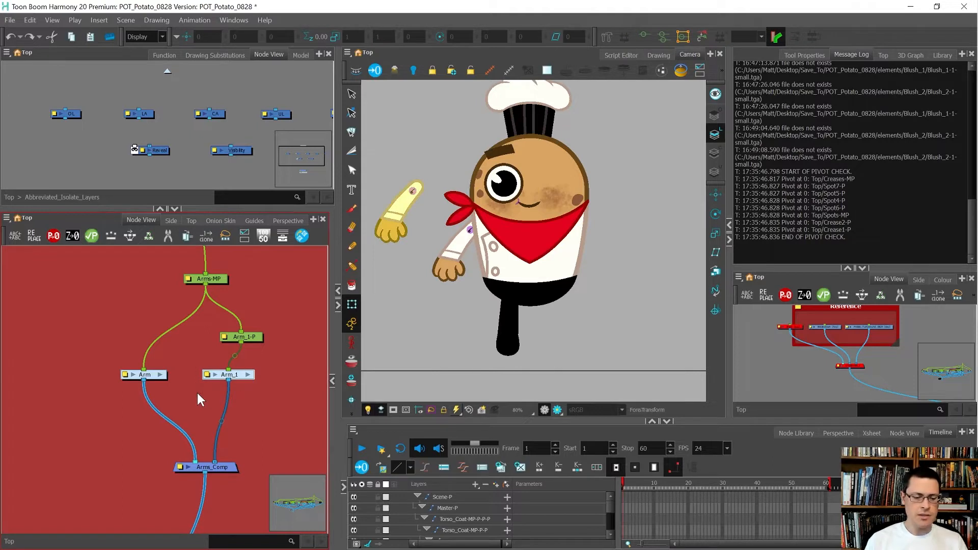
key("Delete")
left_click(239, 339)
key("Delete")
Enable the composite node below the Reference backdrop to show the model sheet behind the character.
scroll(870, 367, "up", 2)
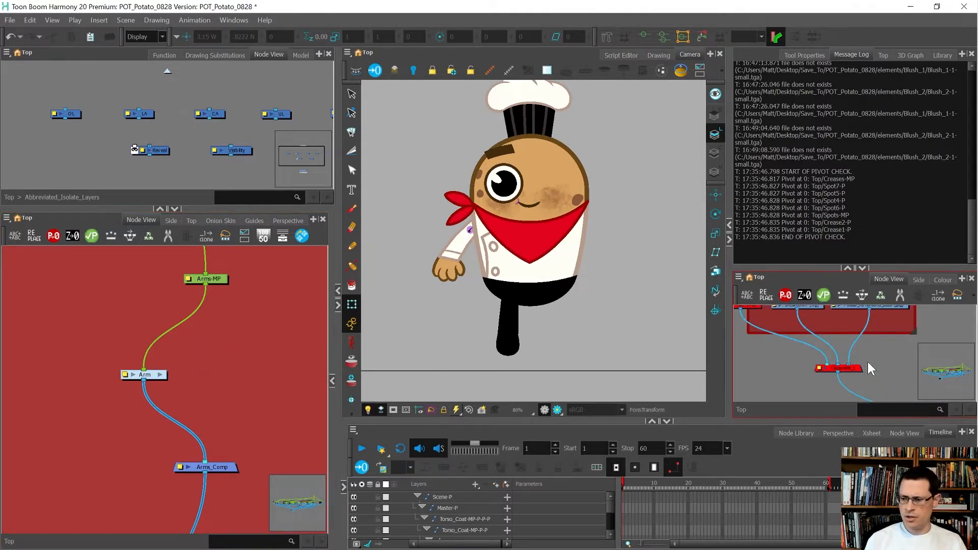
left_click(833, 371)
key("a")
left_click(795, 349)
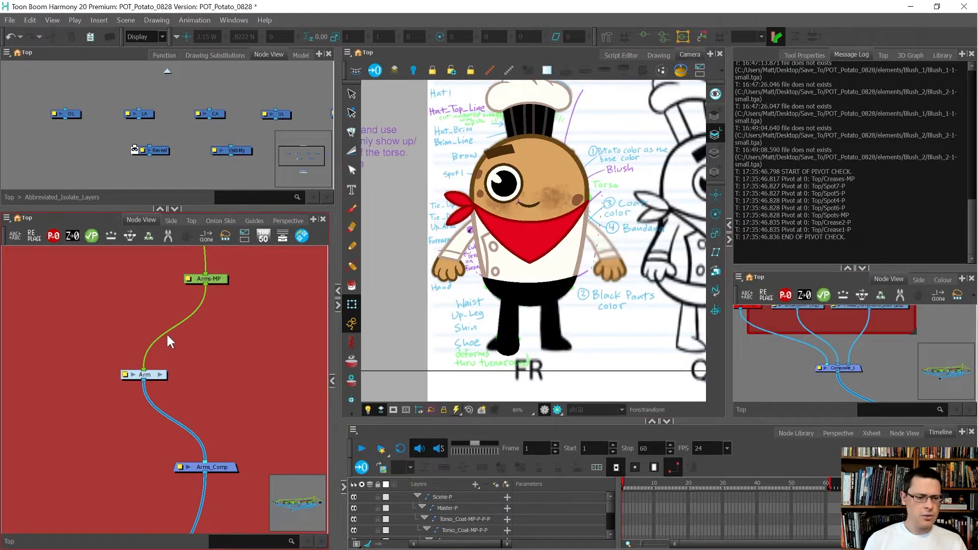
Select the Arm group, widen the Node View and add the Clone: Drawings Only tool to its toolbar.
left_click(145, 375)
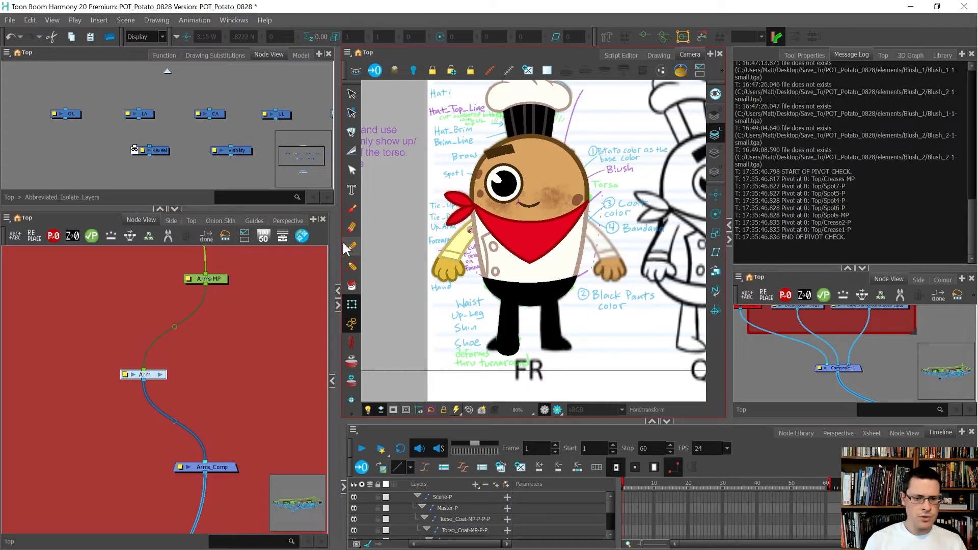
left_click_drag(344, 246, 371, 248)
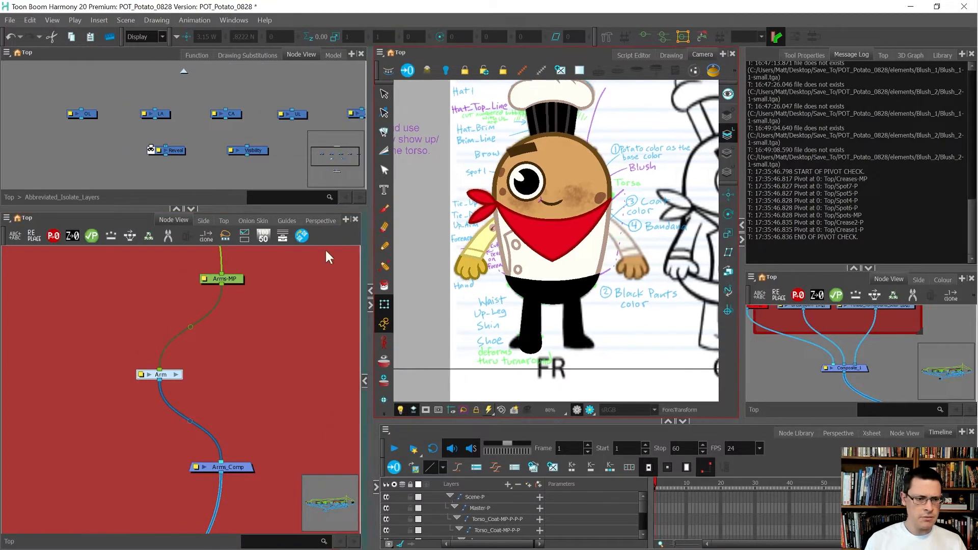
right_click(124, 236)
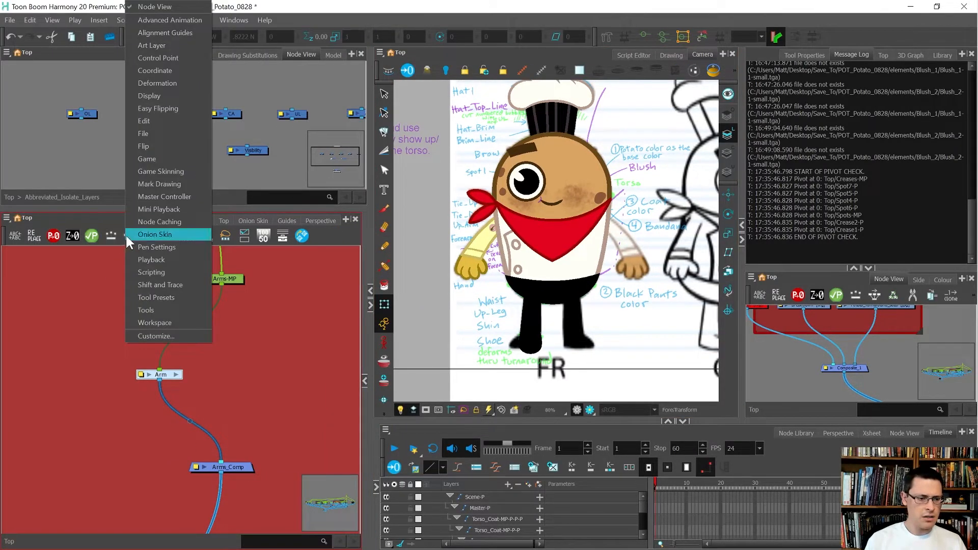
left_click(173, 335)
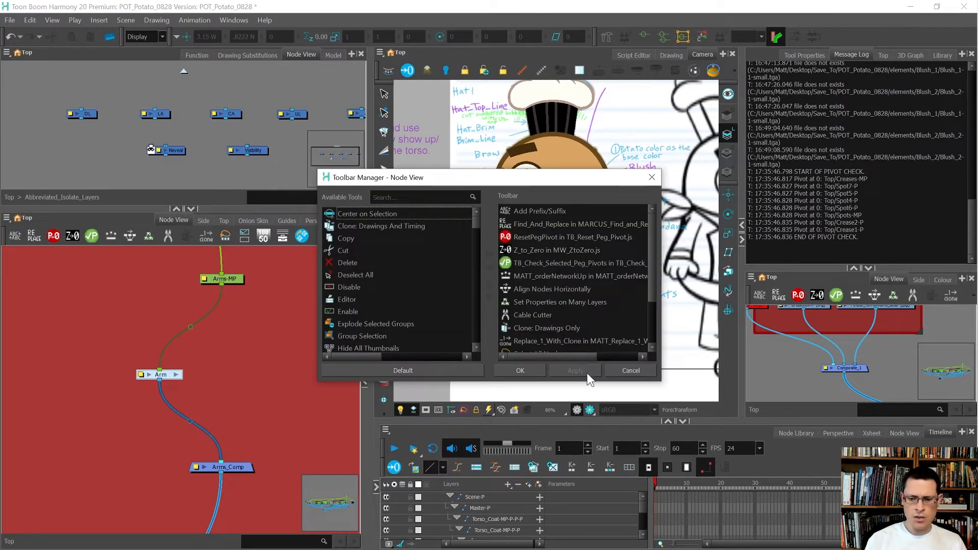
left_click_drag(595, 384, 589, 406)
left_click(559, 326)
left_click(486, 283)
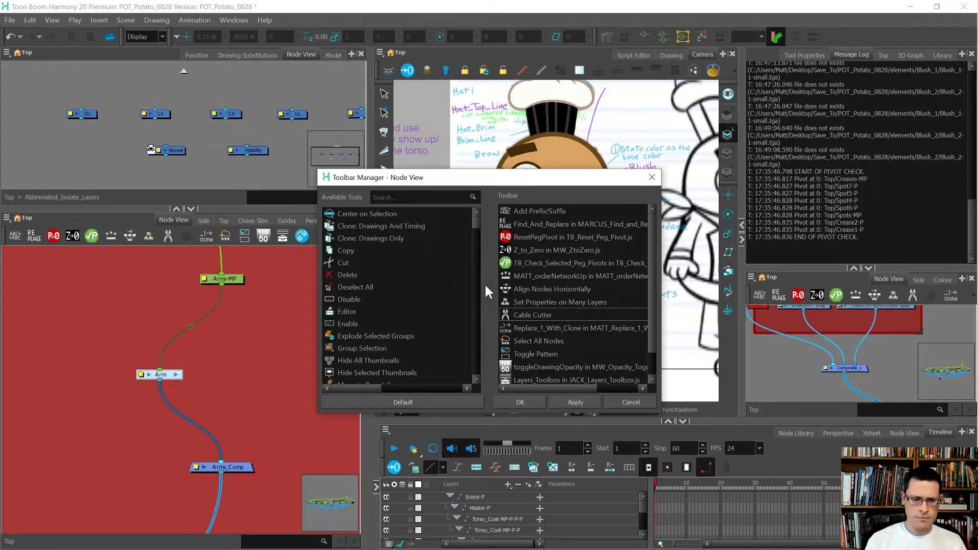
left_click(368, 236)
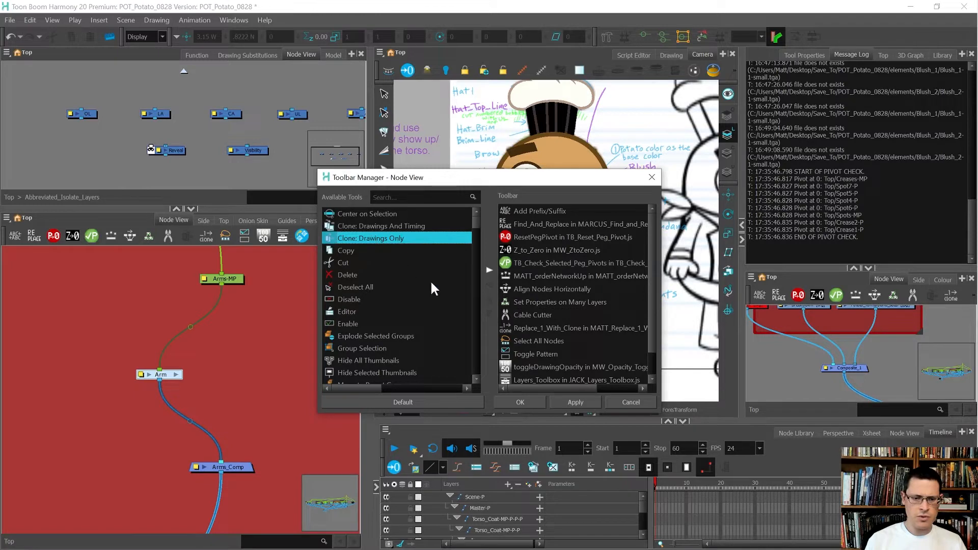
left_click(488, 271)
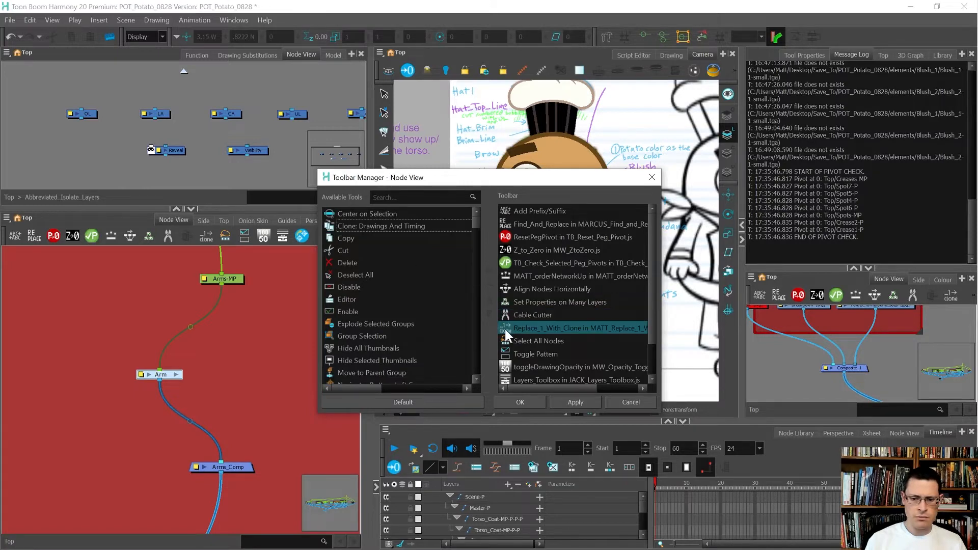
Move Clone: Drawings Only directly after Cable Cutter in the Node View toolbar order and accept the changes.
scroll(504, 327, "down", 1)
left_click(530, 367)
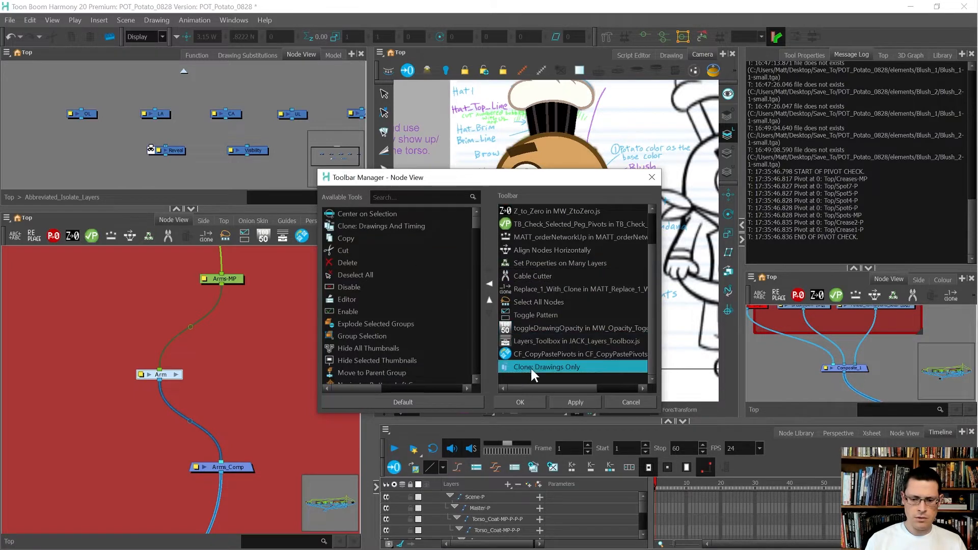
left_click(486, 299)
left_click(486, 298)
left_click(486, 299)
left_click(486, 298)
left_click(486, 298)
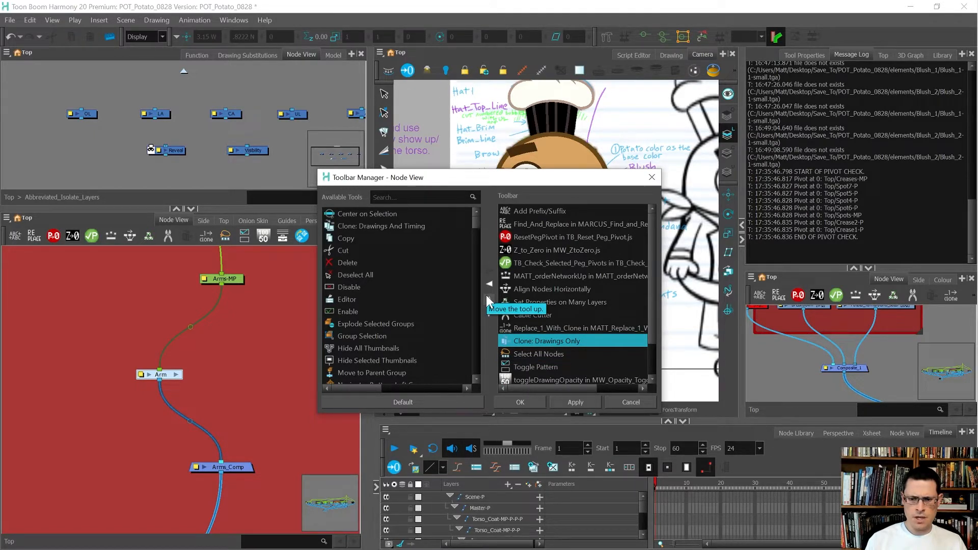
scroll(526, 311, "down", 2)
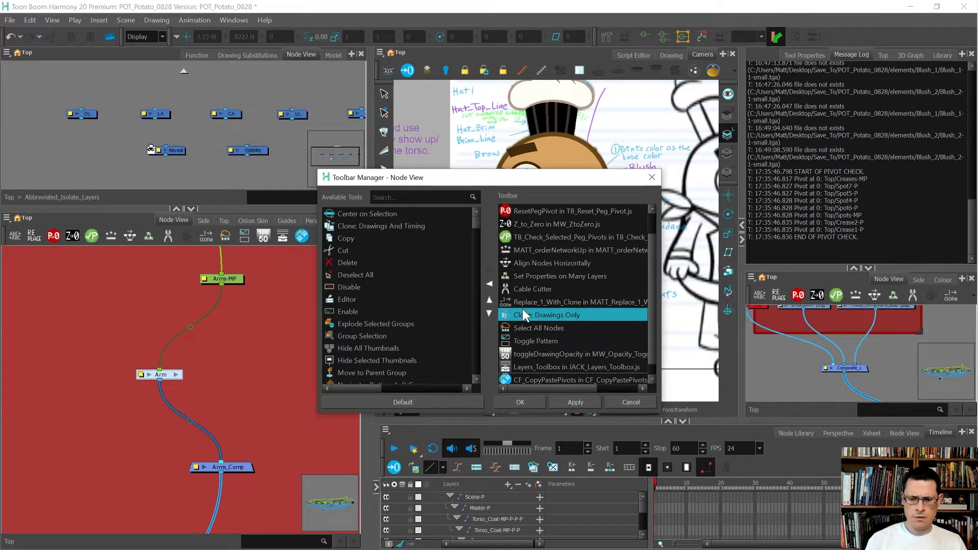
scroll(521, 288, "up", 2)
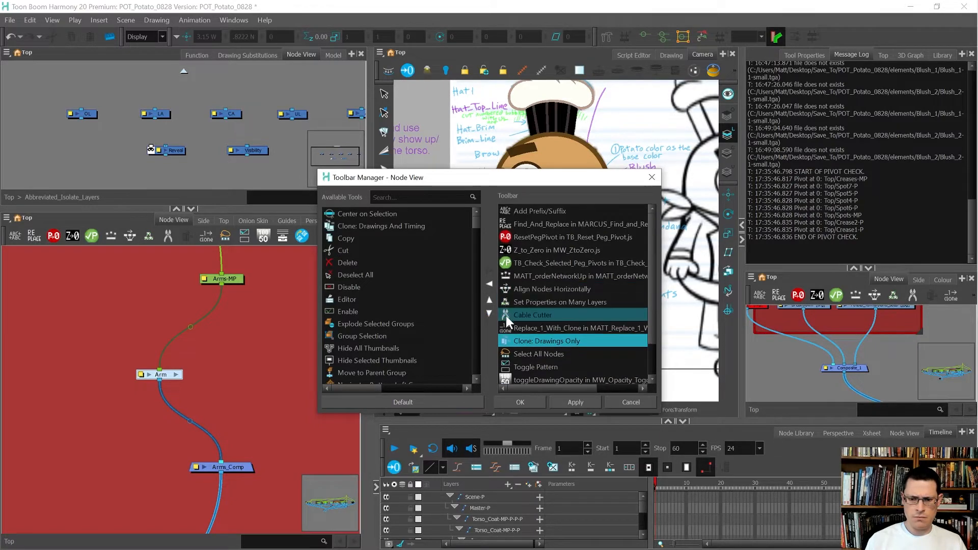
left_click(489, 301)
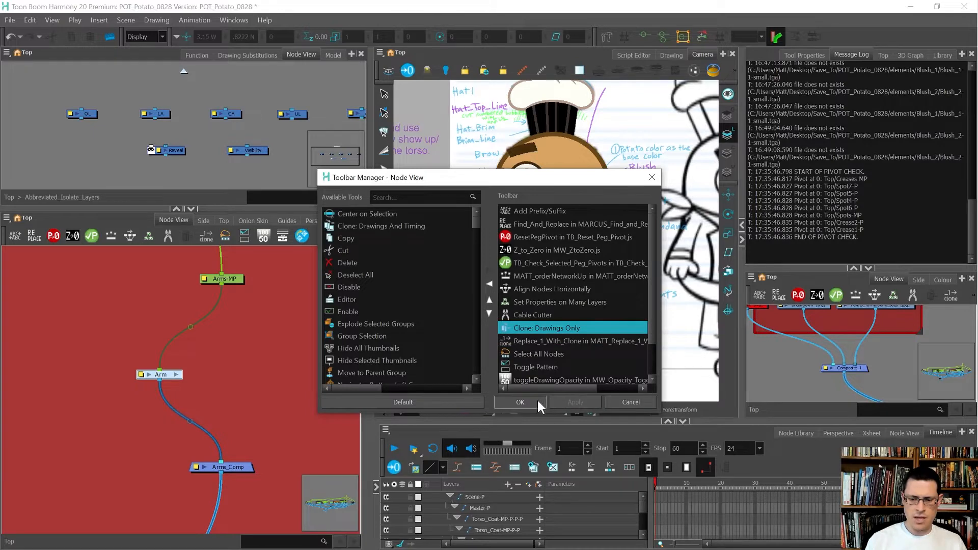
left_click(518, 401)
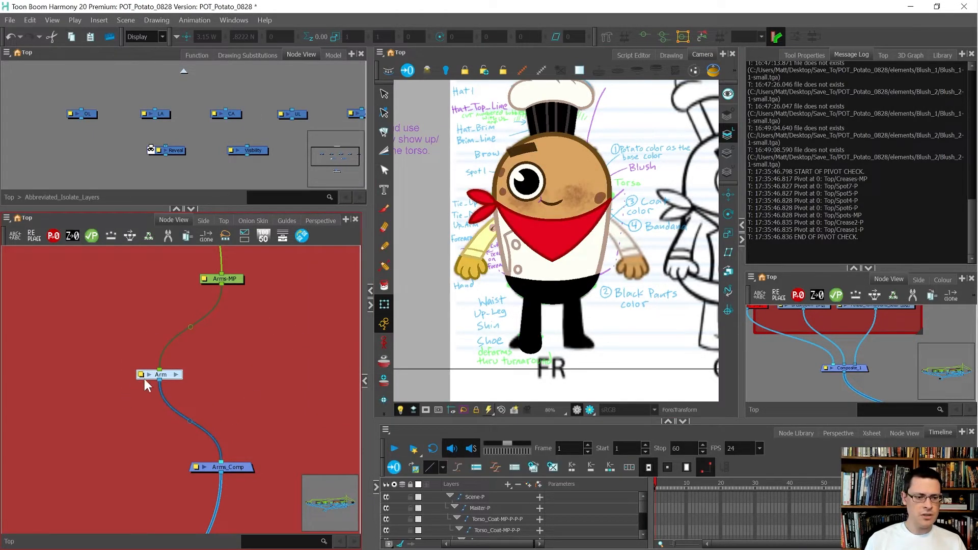
Clone only the drawings of the Arm group, place the clone beside the original and rename it Arm_Clone.
left_click(191, 240)
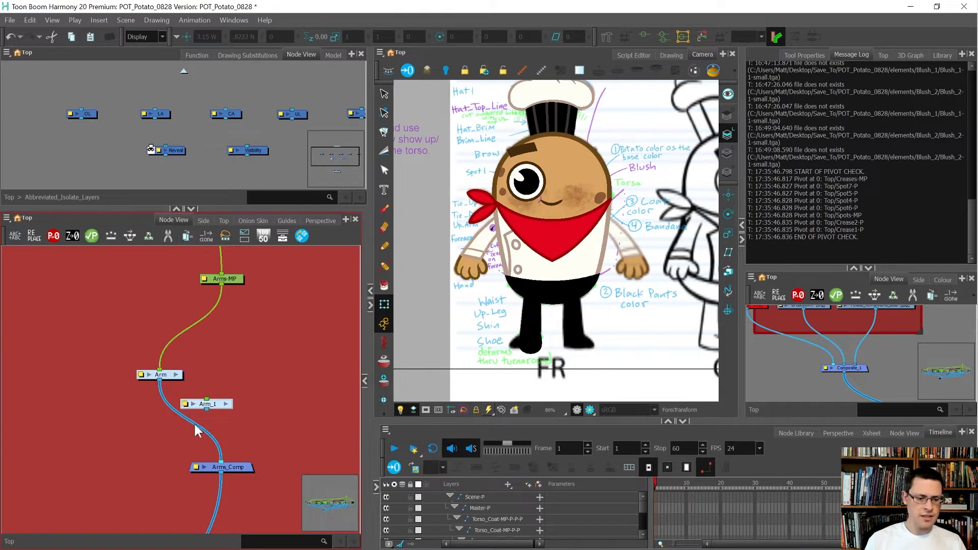
left_click(246, 404)
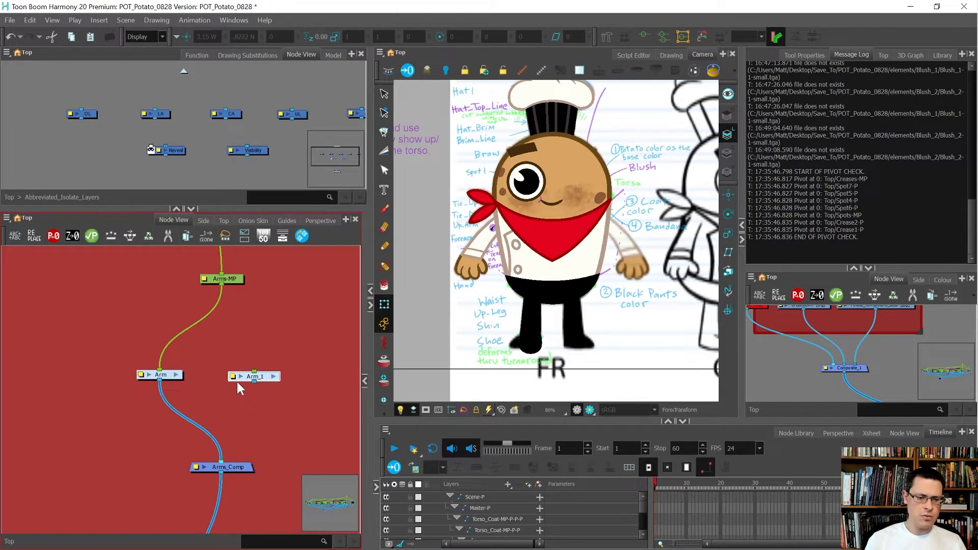
double_click(235, 377)
left_click(286, 315)
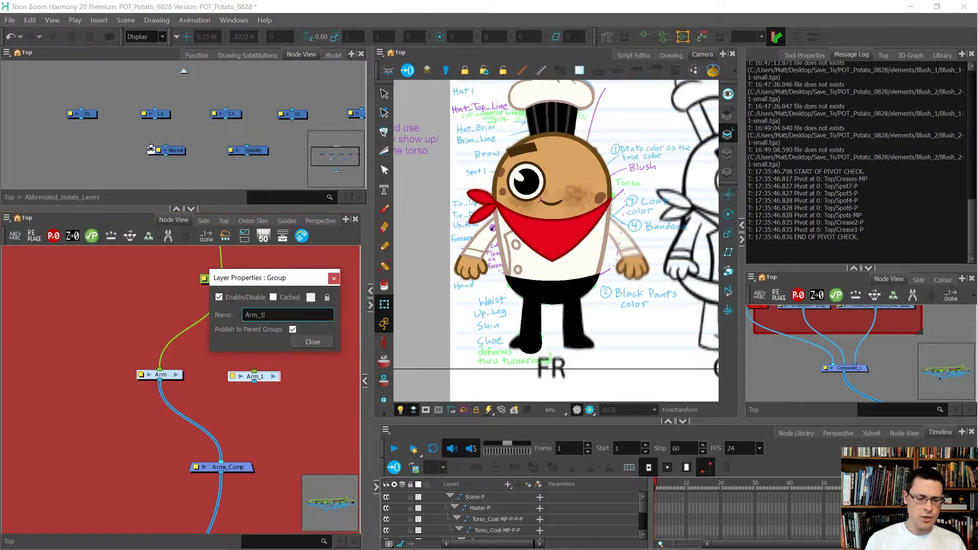
type("Clone")
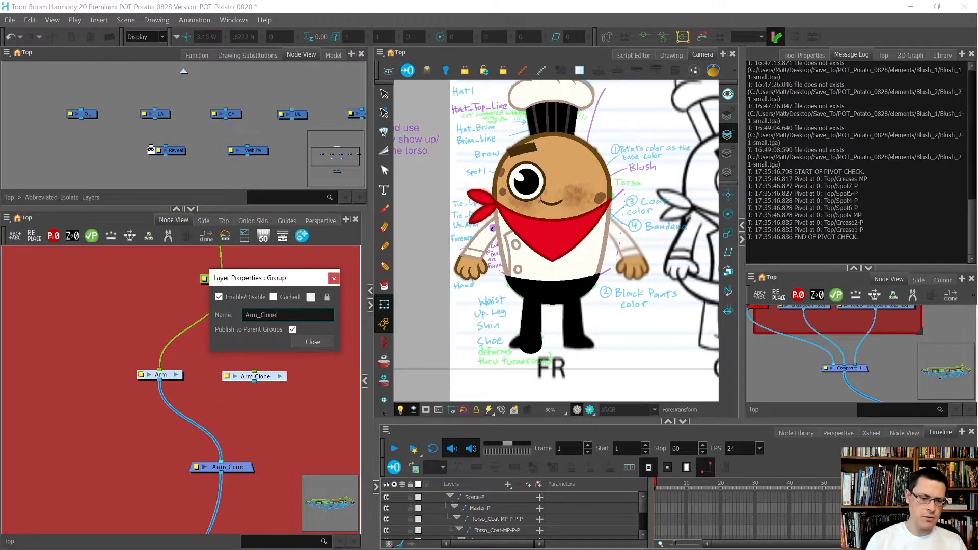
left_click(312, 342)
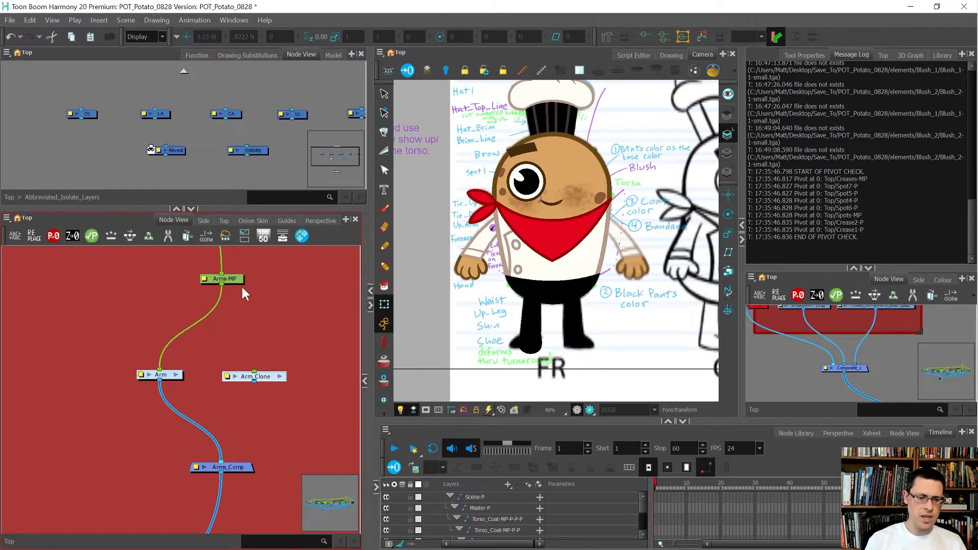
Connect Arm_Clone between Arms-MP and Arms_Comp and give it its own parent peg.
left_click_drag(222, 281, 228, 466)
left_click(231, 376)
key("ctrl+p")
left_click(307, 323)
mouse_move(266, 320)
left_mouse_down()
mouse_move(264, 334)
mouse_move(270, 328)
left_mouse_up()
left_click(289, 315)
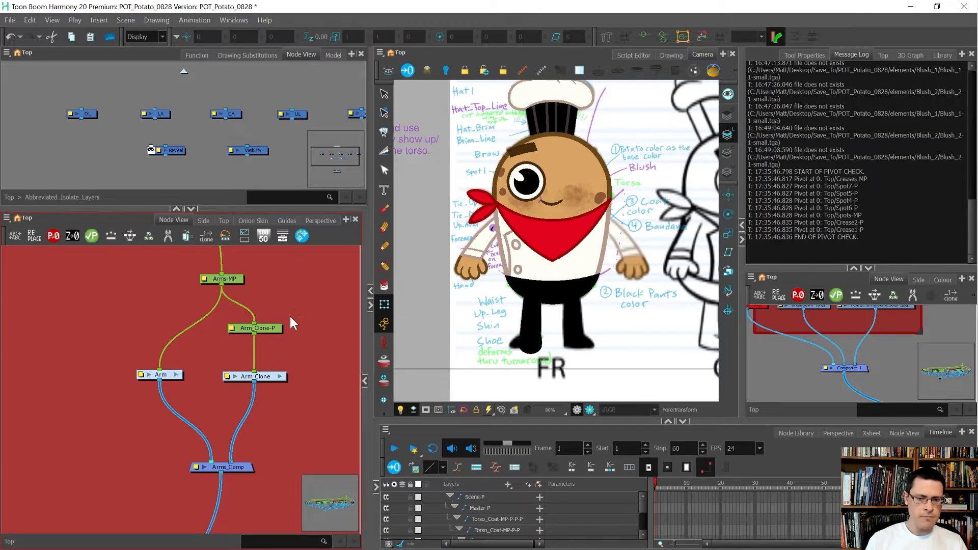
Flip the Arm_Clone-P peg horizontally and offset it about 0.0133 E, 0.0089 N to match the model sheet's opposite arm.
left_click(261, 330)
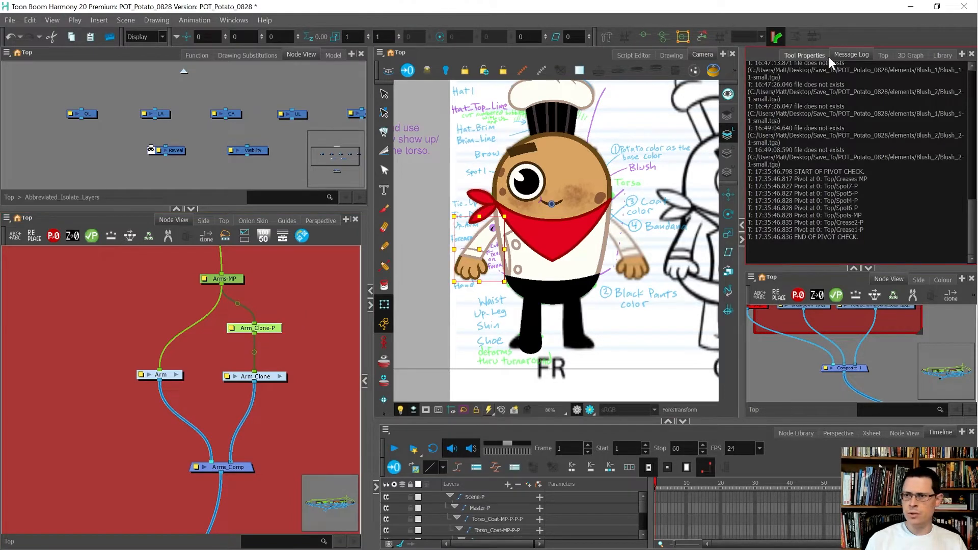
left_click(804, 55)
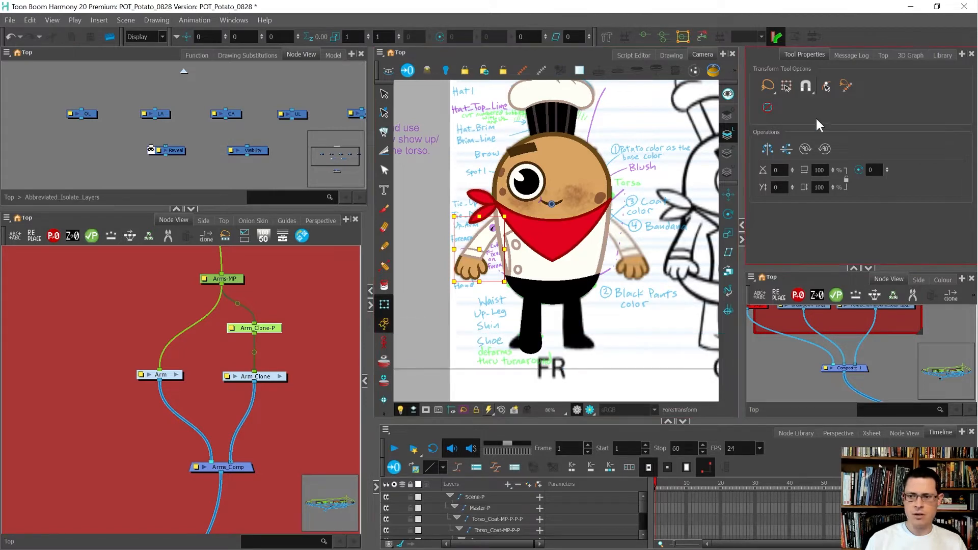
left_click(774, 145)
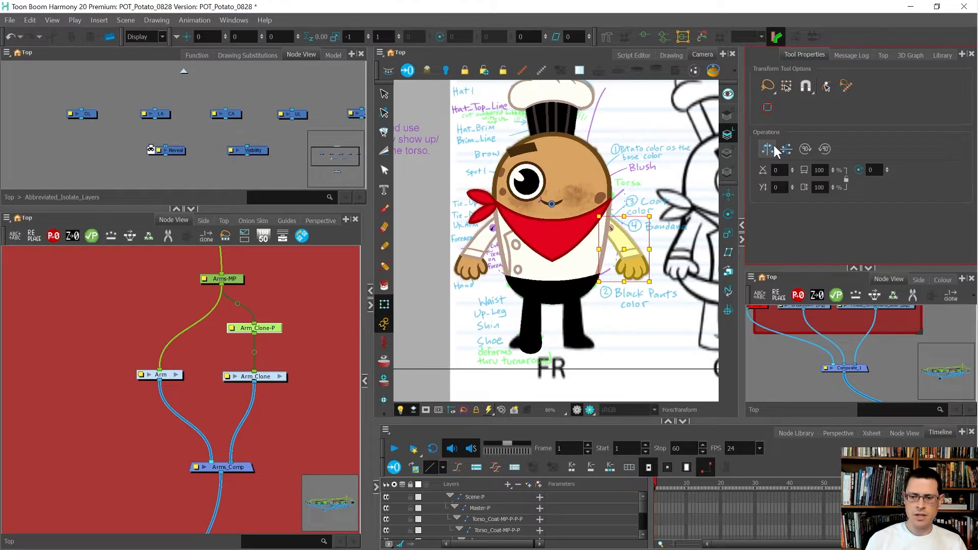
scroll(644, 264, "up", 5)
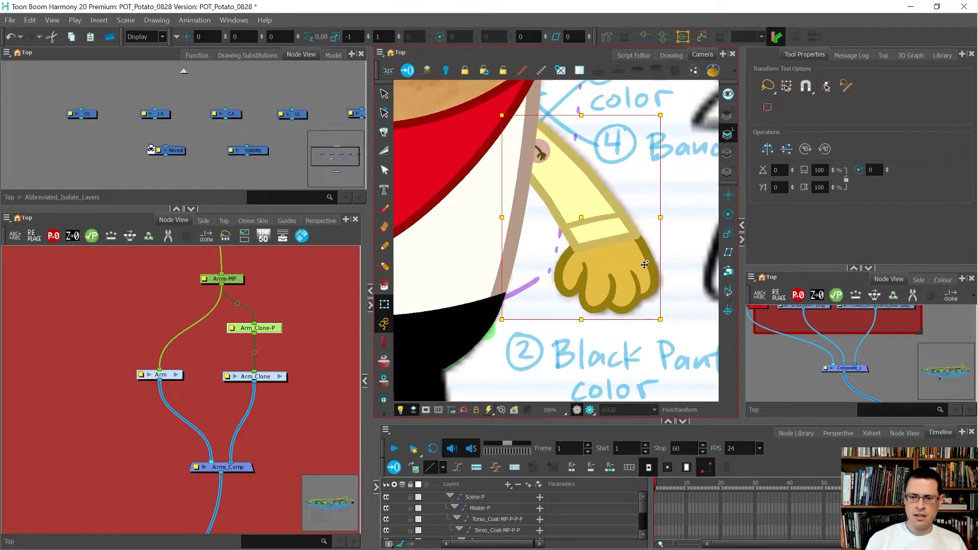
left_click_drag(638, 253, 639, 252)
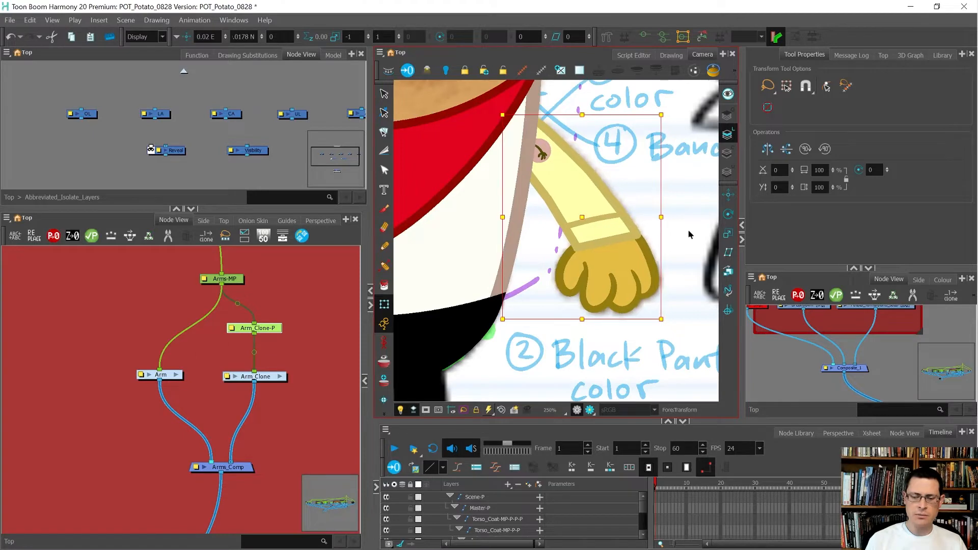
key("shift+z")
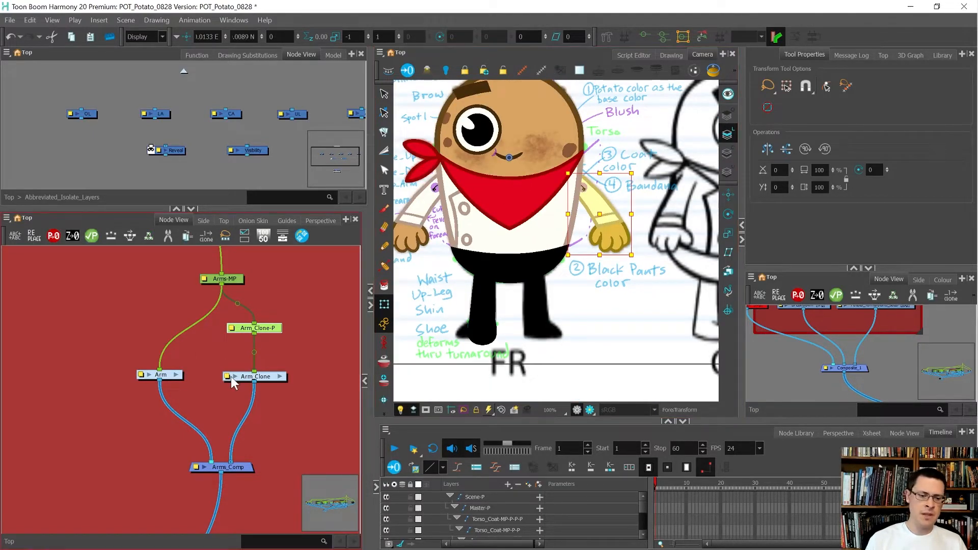
Check the arm rig in the wider network, going from the original arm up to the shared parent peg, and clear the selection.
scroll(208, 402, "down", 3)
scroll(167, 403, "down", 4)
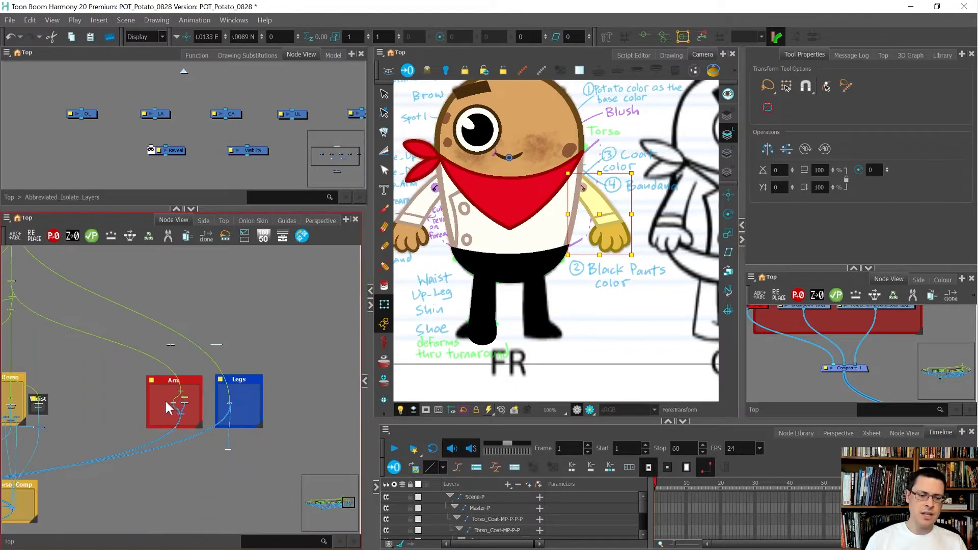
scroll(133, 320, "up", 1)
left_click_drag(135, 322, 249, 412)
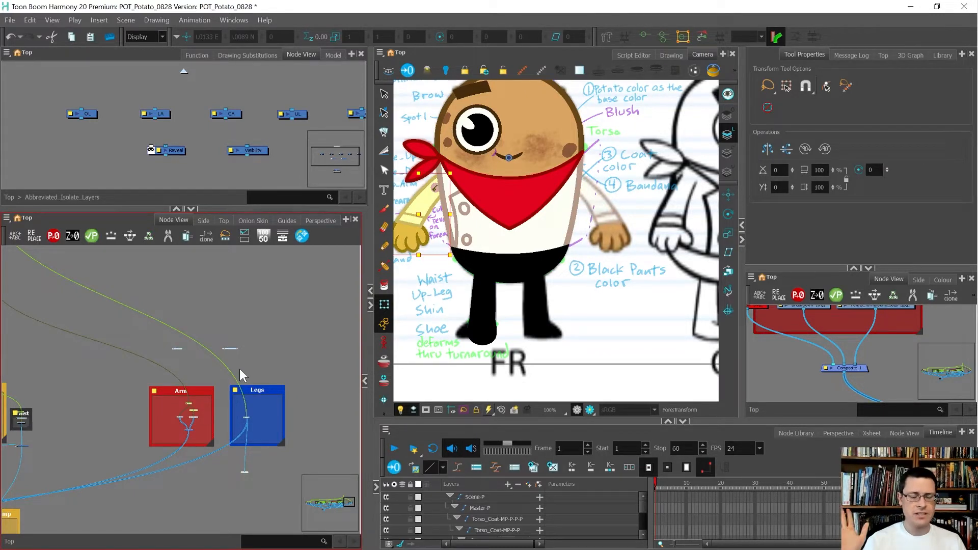
key("b")
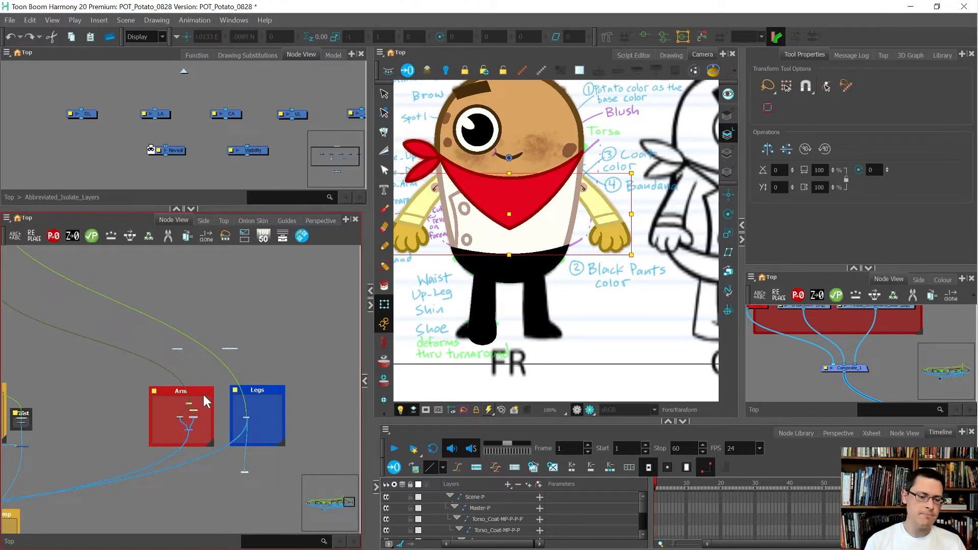
scroll(200, 396, "up", 6)
left_click(193, 408)
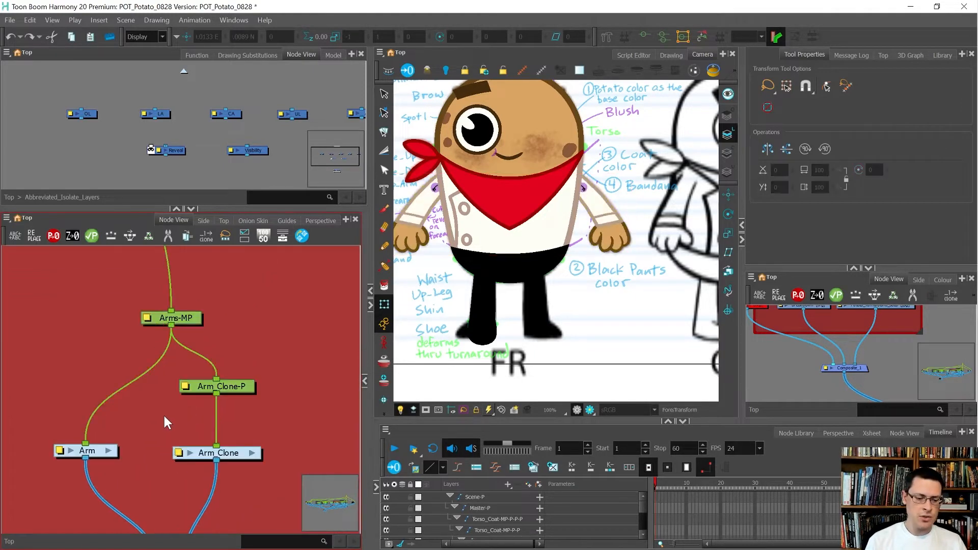
Find the Static Transformation node in the node library and insert it between Arm_Clone-P and Arm_Clone.
left_click(897, 433)
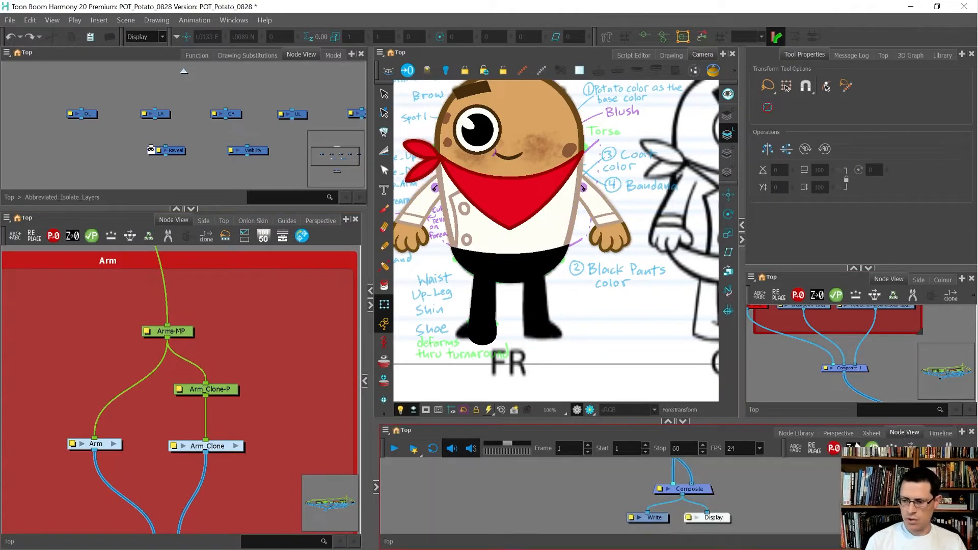
left_click(796, 433)
type("Increstatic")
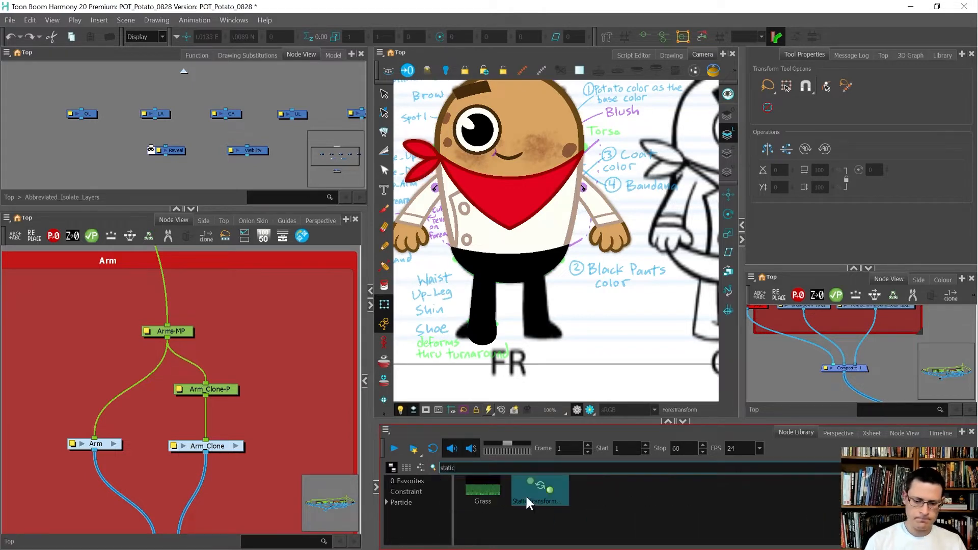
left_click_drag(524, 494, 230, 424)
left_click(216, 392)
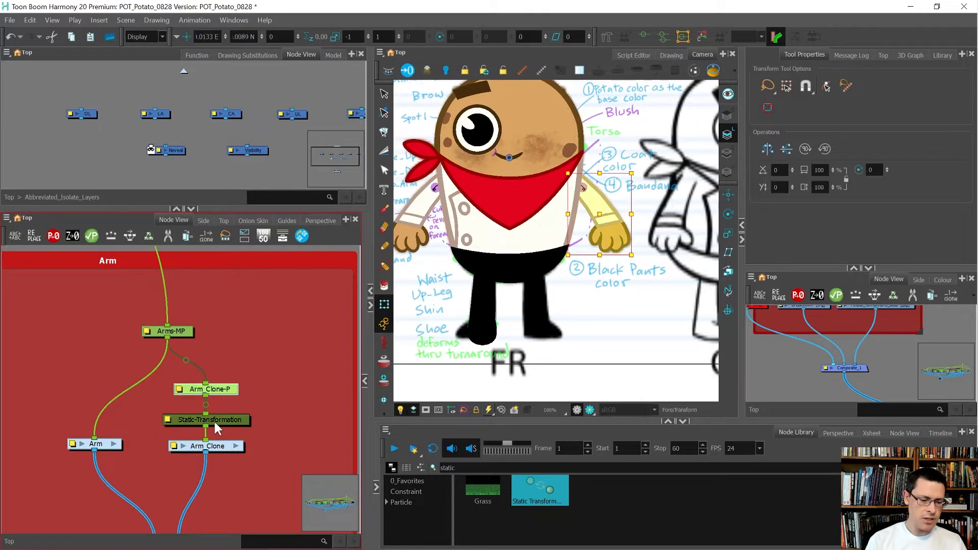
left_click(216, 445)
Bake the immediate parent's transformation into the Static-Transformation node above Arm_Clone.
left_click(167, 419)
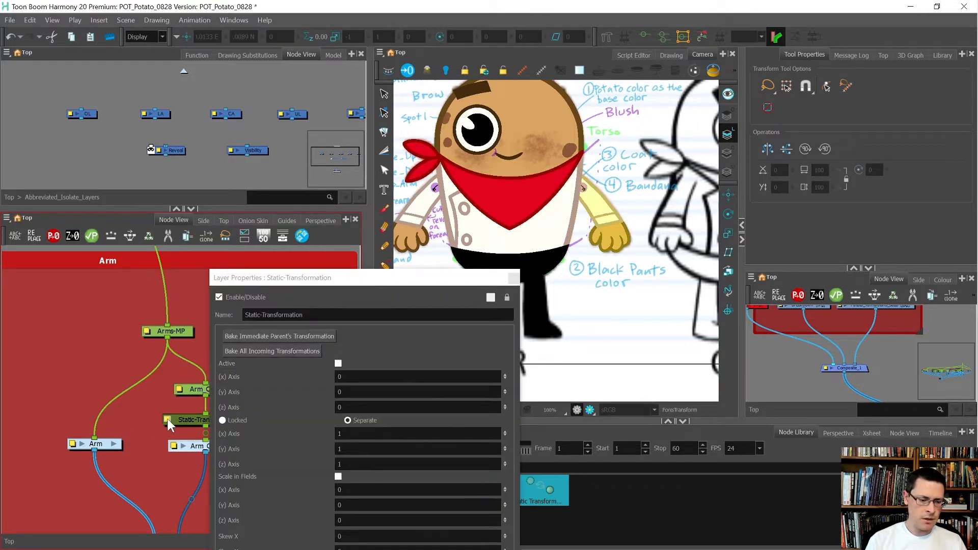
left_click(274, 337)
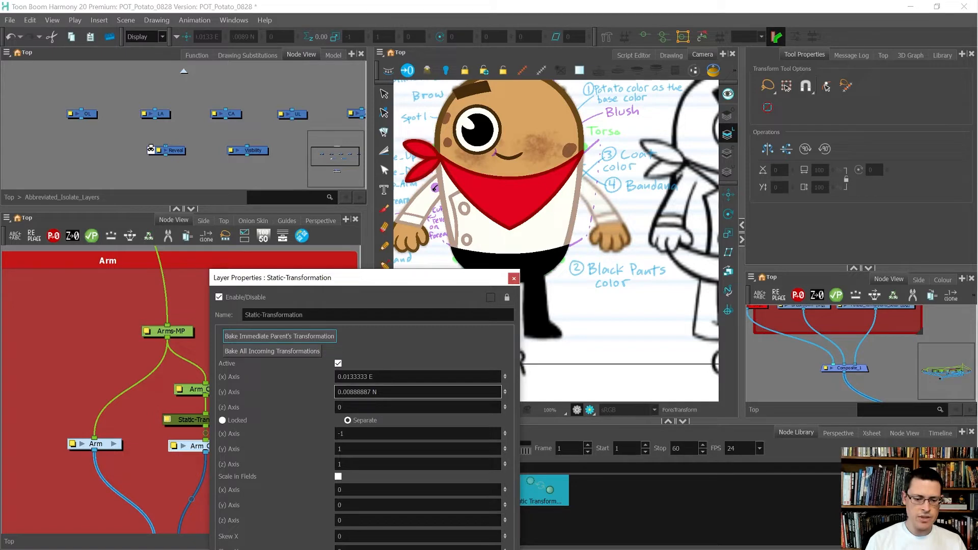
scroll(667, 223, "down", 2)
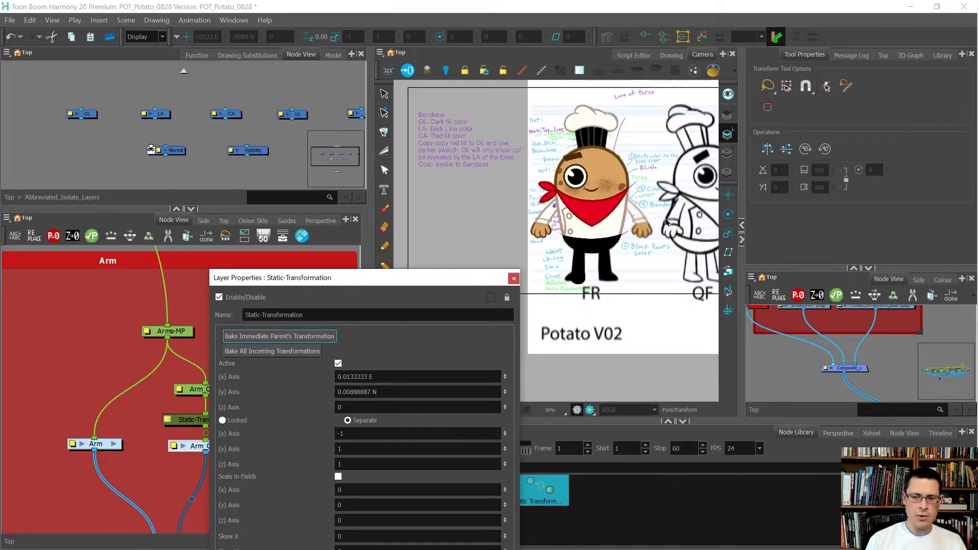
Delete the Arm_Clone-P peg so that Static-Transformation connects straight to Arms-MP, and tidy the position of the Static-Transformation node.
scroll(631, 236, "up", 2)
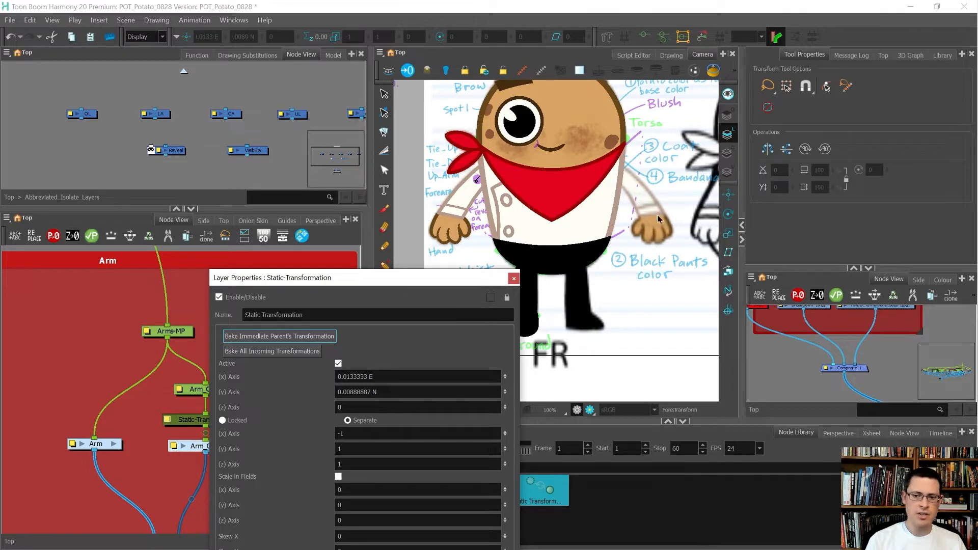
left_click(513, 278)
left_click(180, 389)
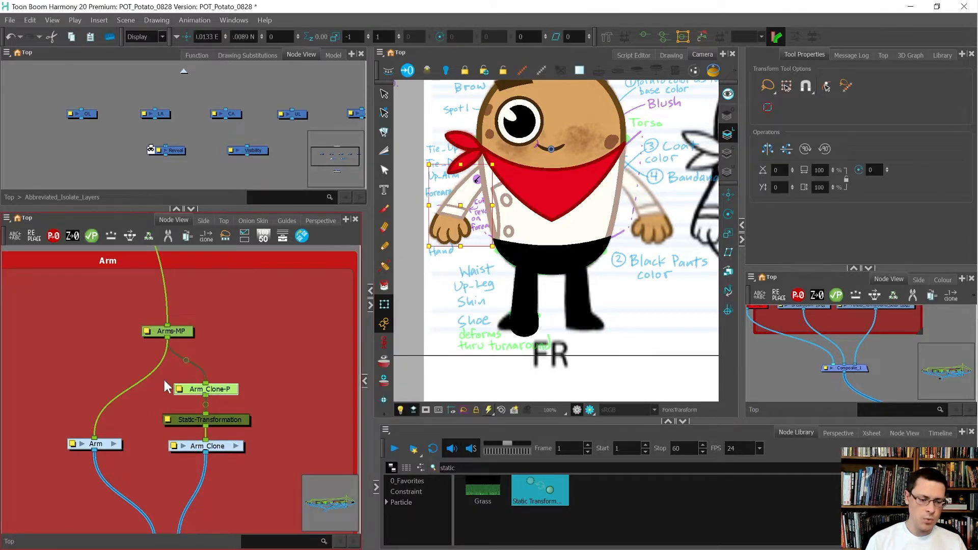
key("Delete")
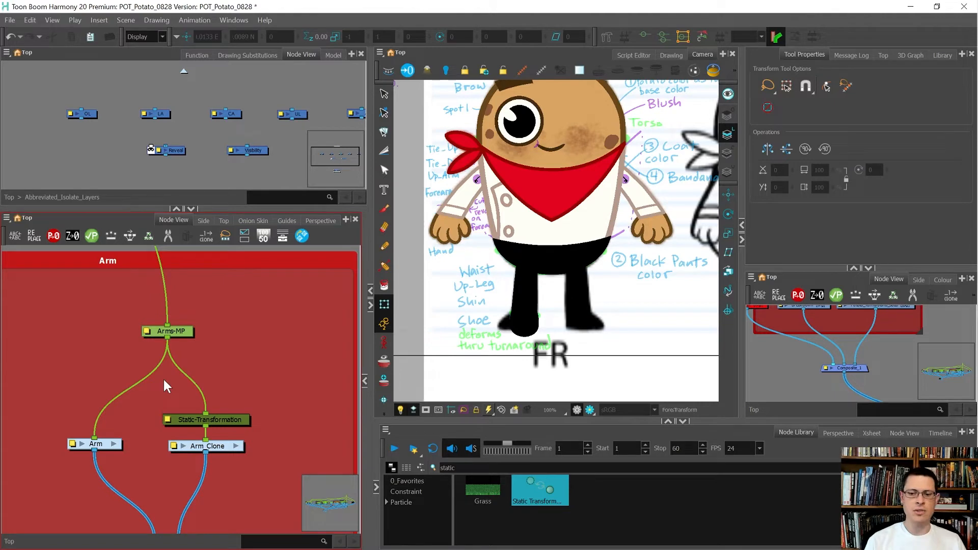
left_click_drag(222, 419, 227, 406)
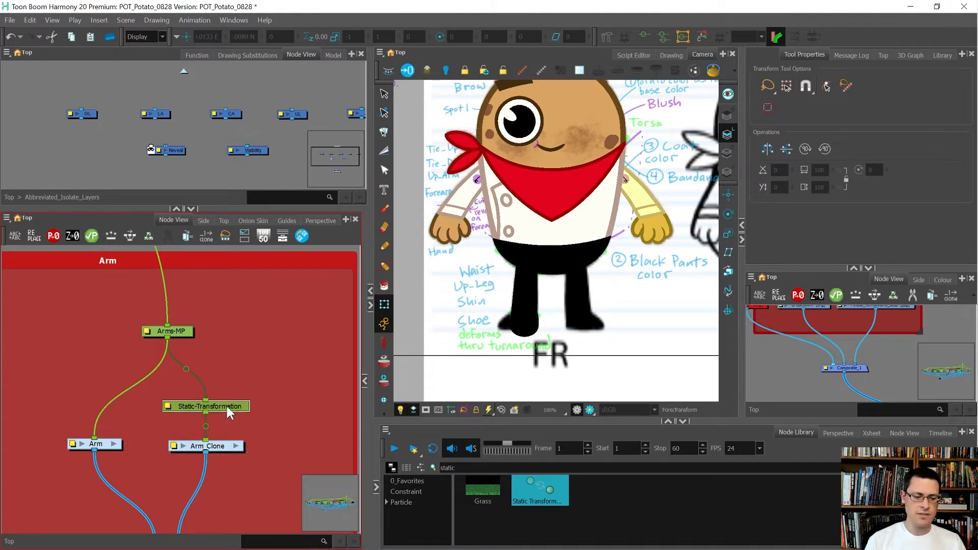
Test-select the original and the cloned hand in the camera view, and examine both arms on the character.
left_click(451, 234)
left_click(654, 220)
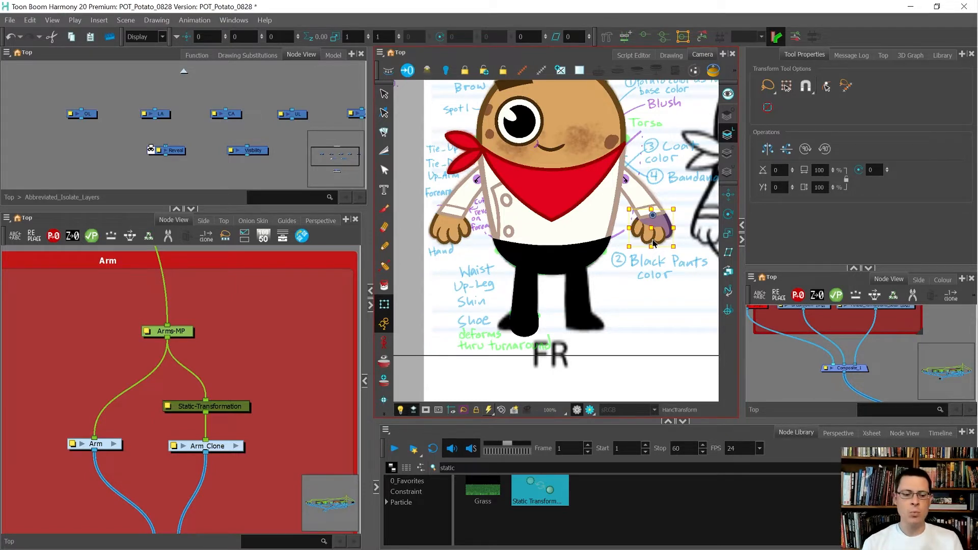
left_click(40, 104)
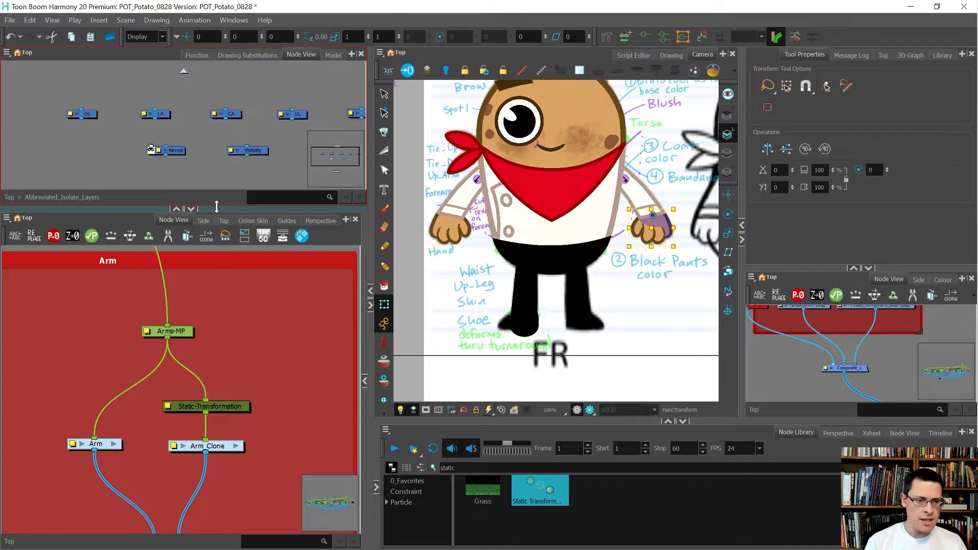
scroll(540, 286, "down", 3)
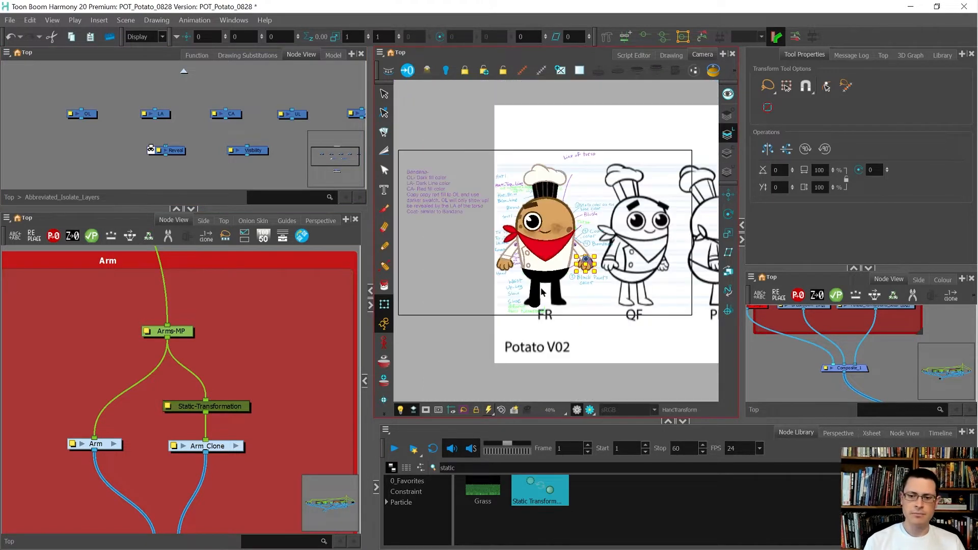
scroll(543, 220, "up", 5)
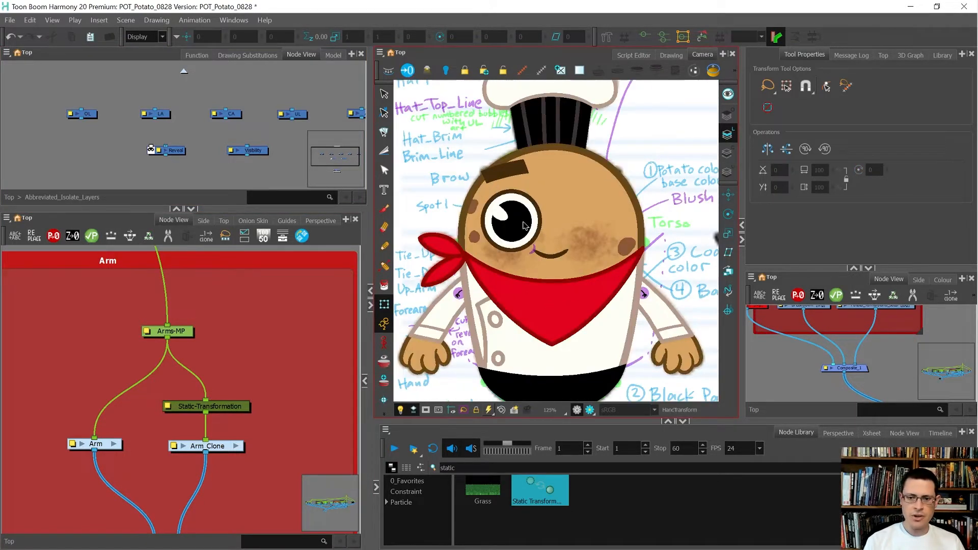
Locate the Eye-MP peg inside the Eye group from the eye drawing and set its node colour to blue (RGB 0, 85, 255).
left_click(524, 226)
key("shift+b")
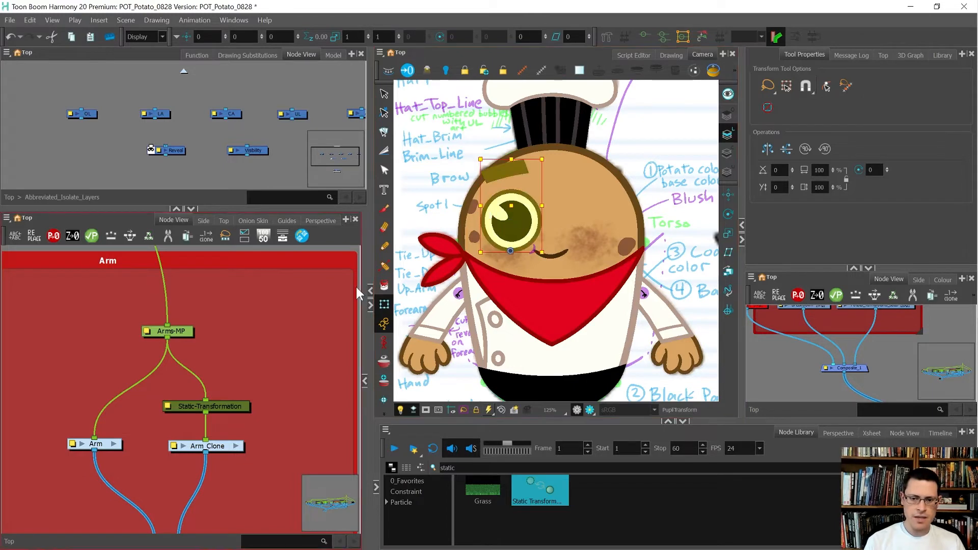
scroll(197, 398, "up", 3)
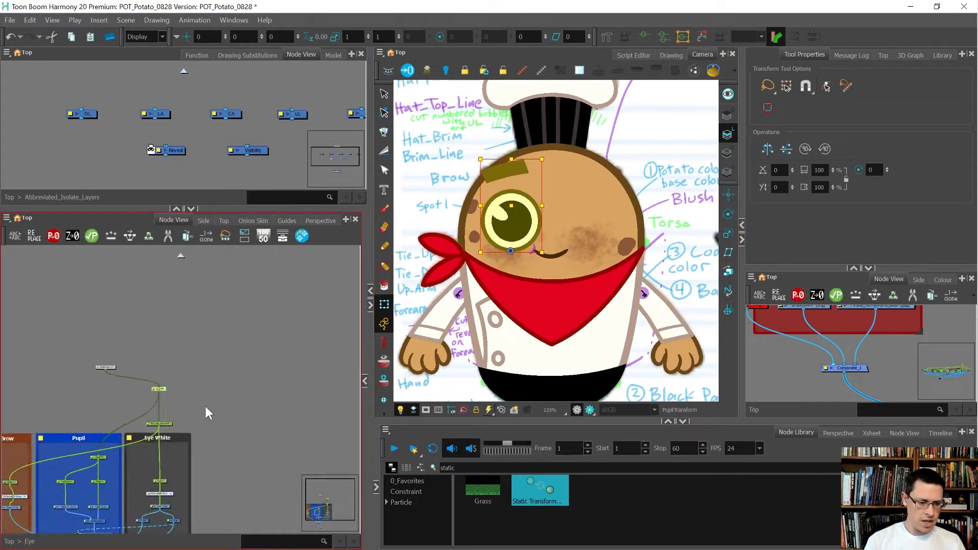
left_click(101, 314)
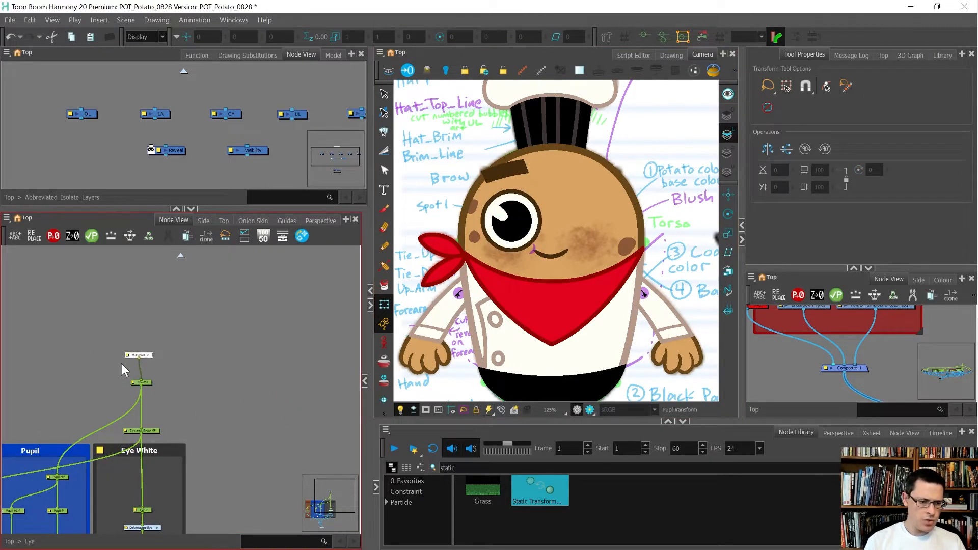
scroll(131, 374, "up", 4)
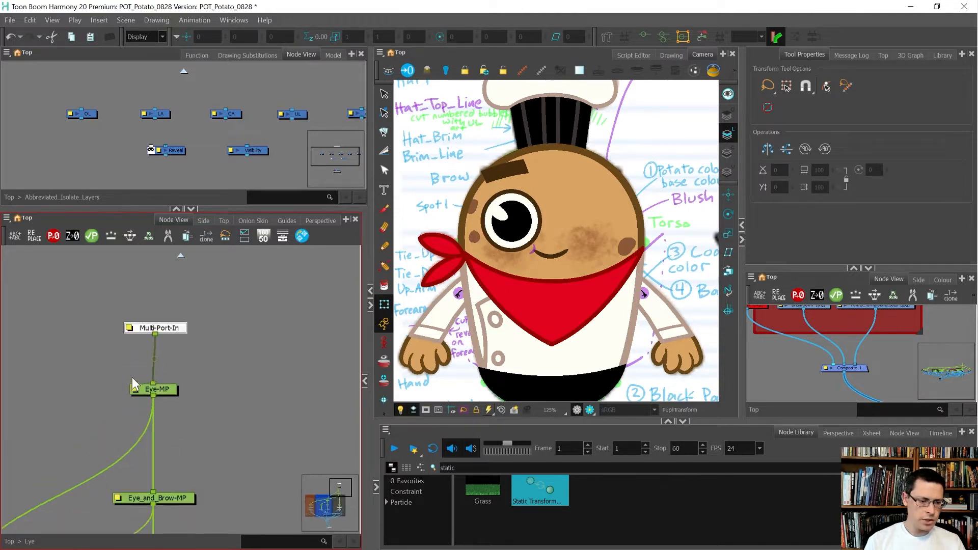
double_click(137, 397)
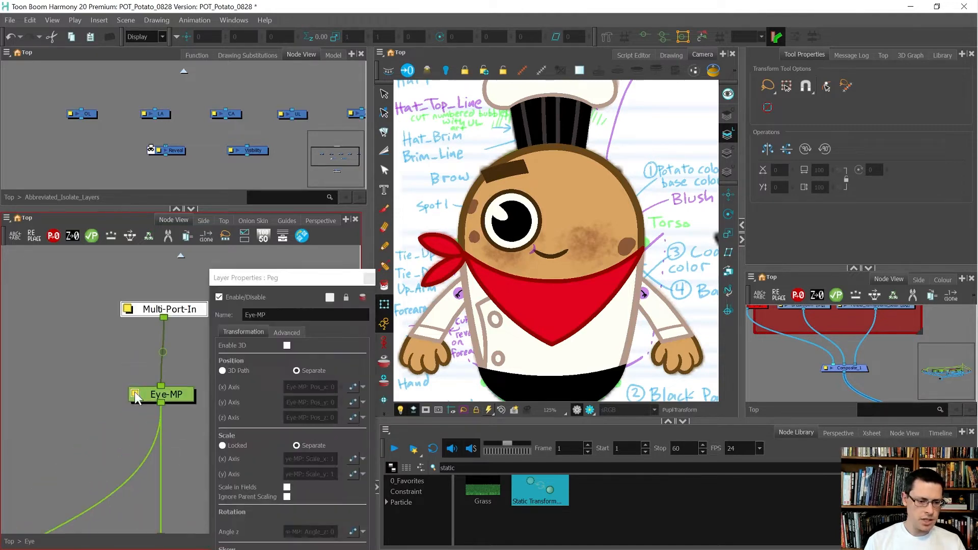
left_click(330, 298)
left_click(211, 422)
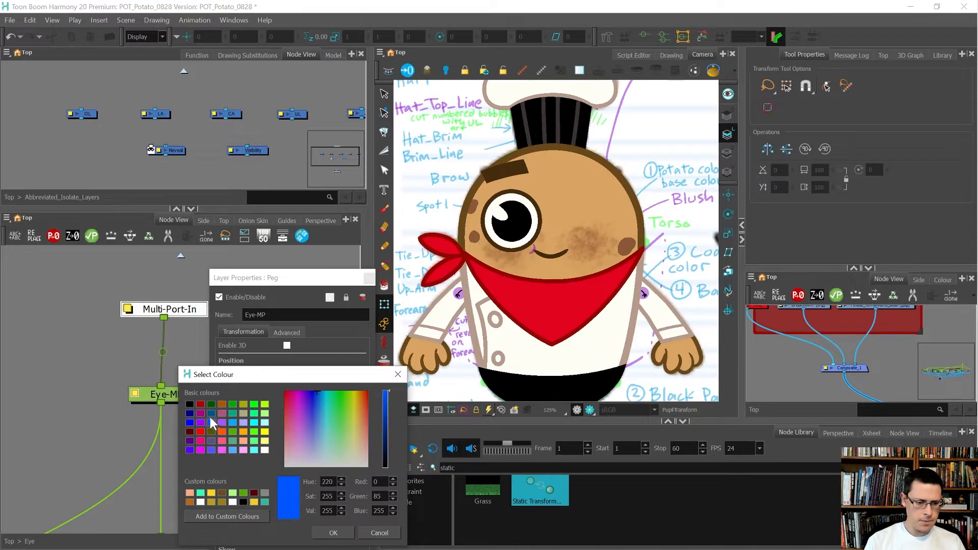
left_click(333, 532)
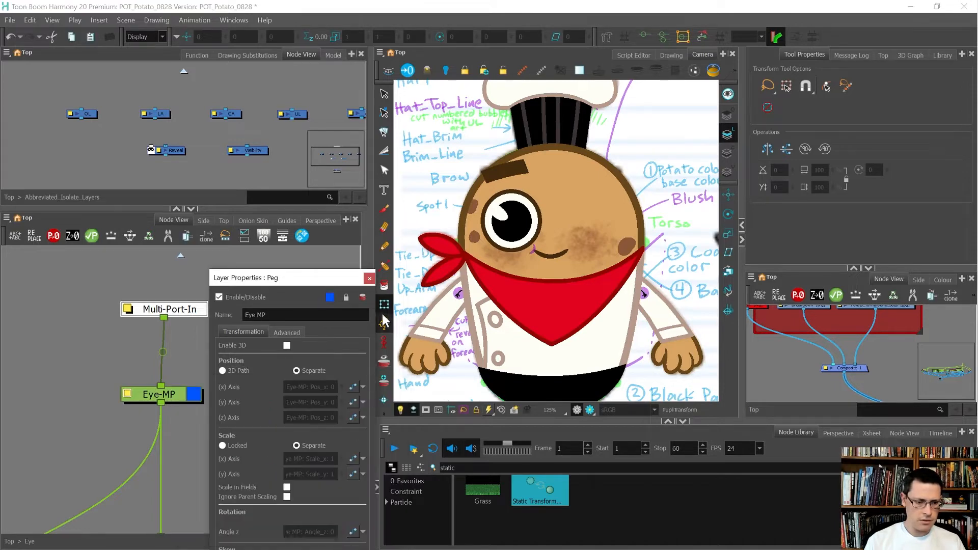
left_click(368, 278)
Return to the top-level network, insert a composite below the Eye group and name it Eyes_Comp.
scroll(212, 312, "down", 3)
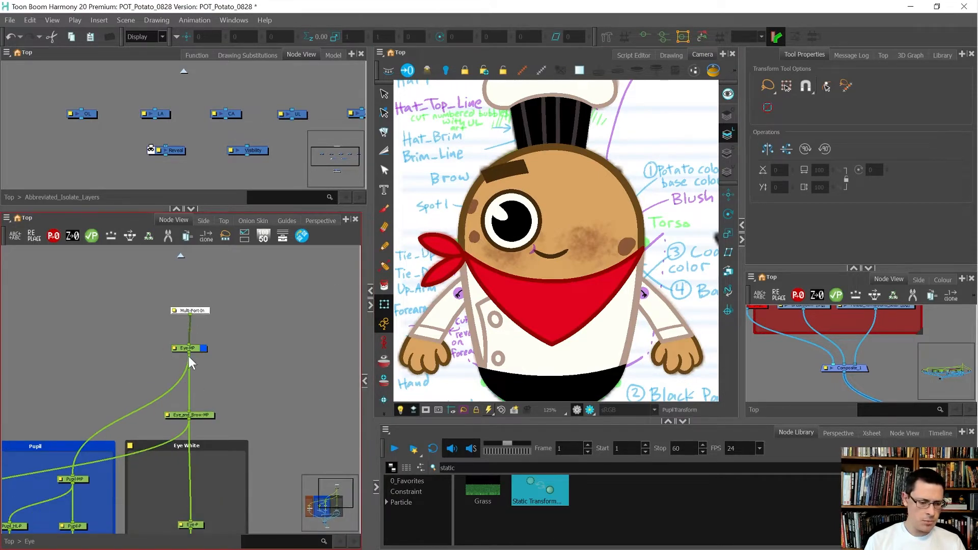
left_click(180, 256)
scroll(181, 338, "down", 2)
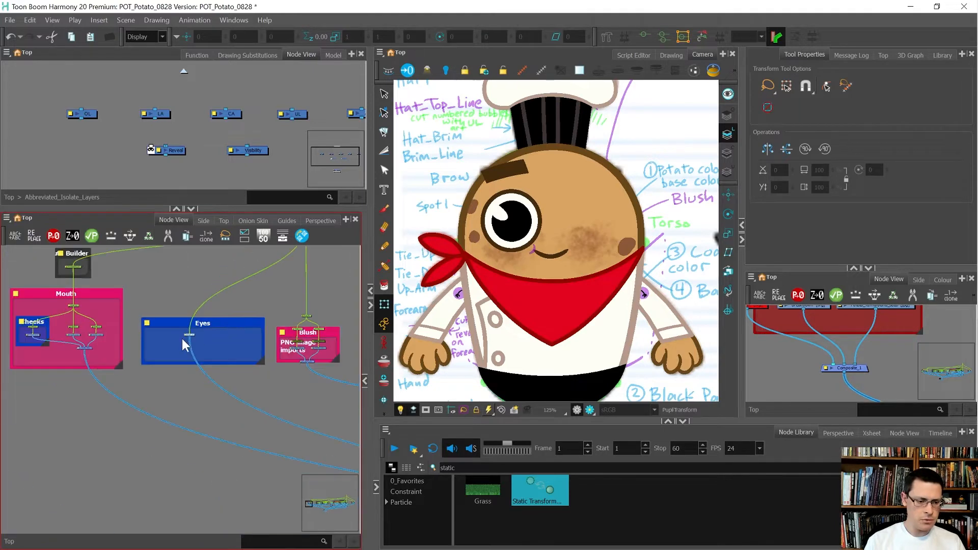
scroll(205, 339, "up", 4)
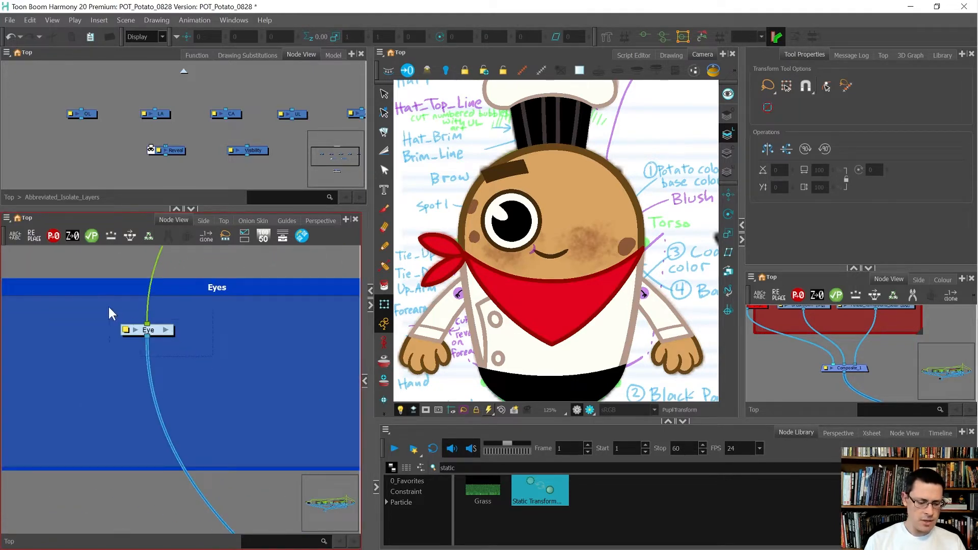
key("ctrl+7")
left_click_drag(179, 396, 243, 495)
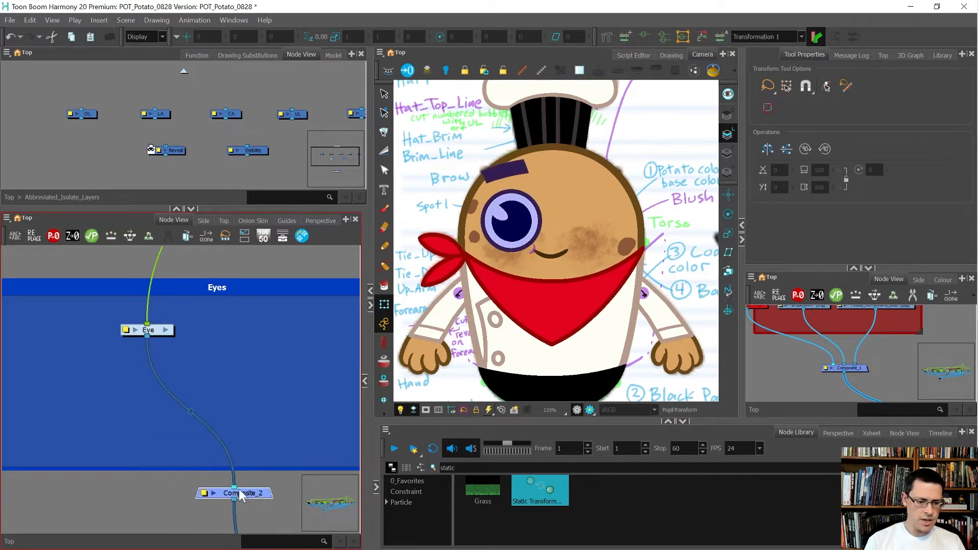
left_click(204, 493)
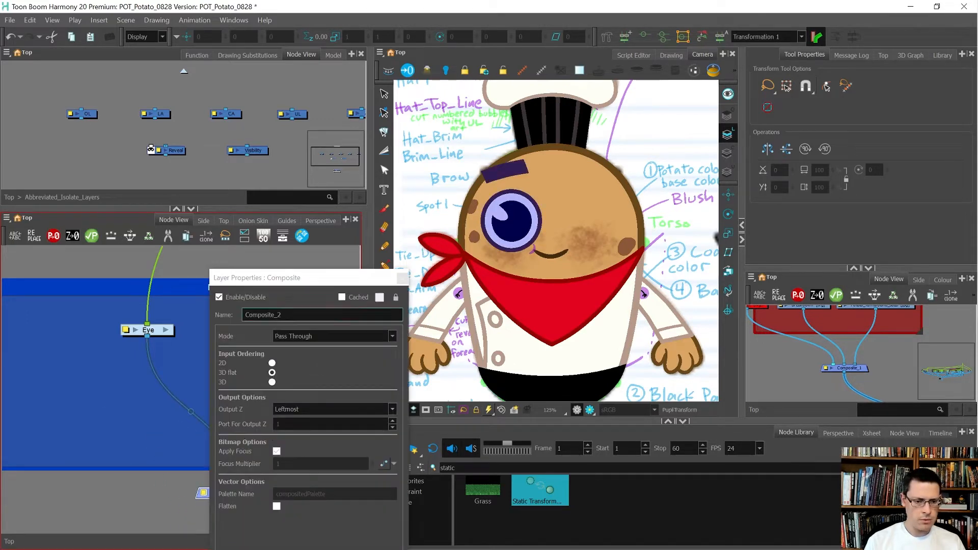
type("Eyes_Comp")
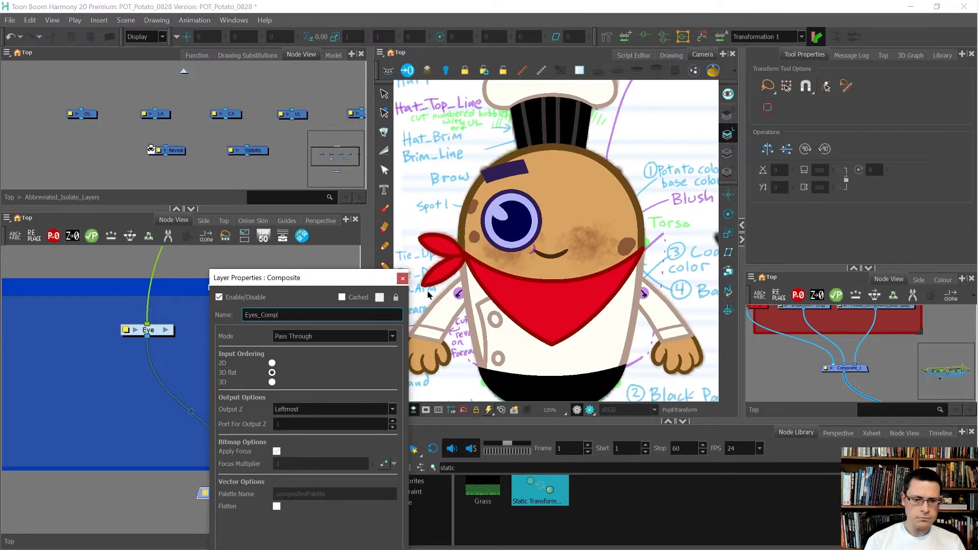
key("Return")
Add a parent peg named Eyes-MP above the Eye group and move its pivot up to the centre of the face at eye level.
left_click(153, 331)
key("ctrl+p")
left_click_drag(152, 264, 224, 265)
double_click(210, 263)
left_click(254, 315)
left_click_drag(253, 314, 261, 315)
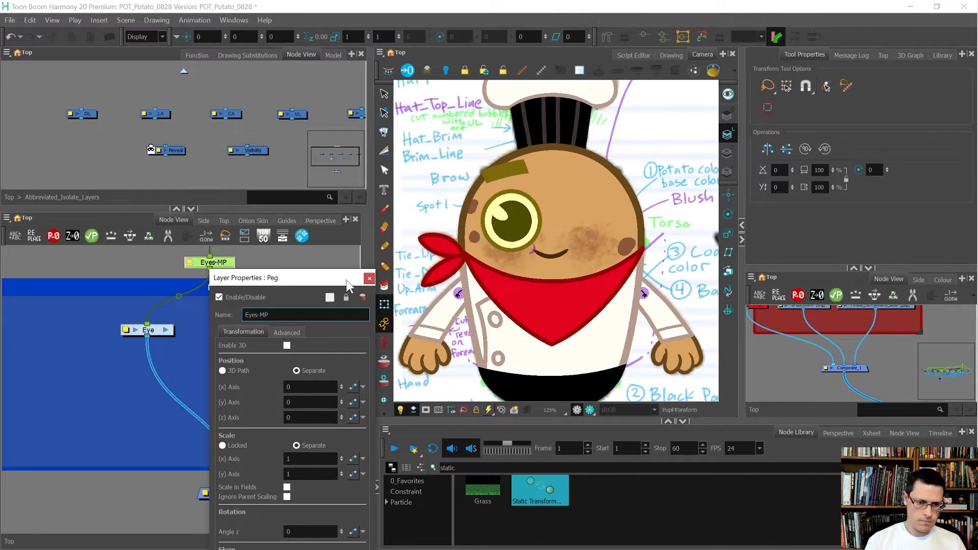
left_click(369, 278)
key("alt+3")
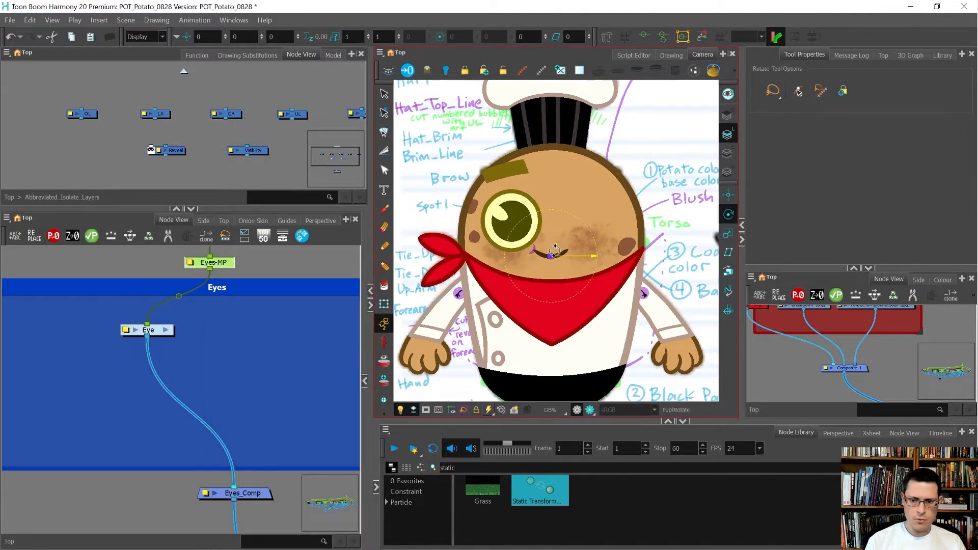
left_click_drag(551, 256, 553, 219)
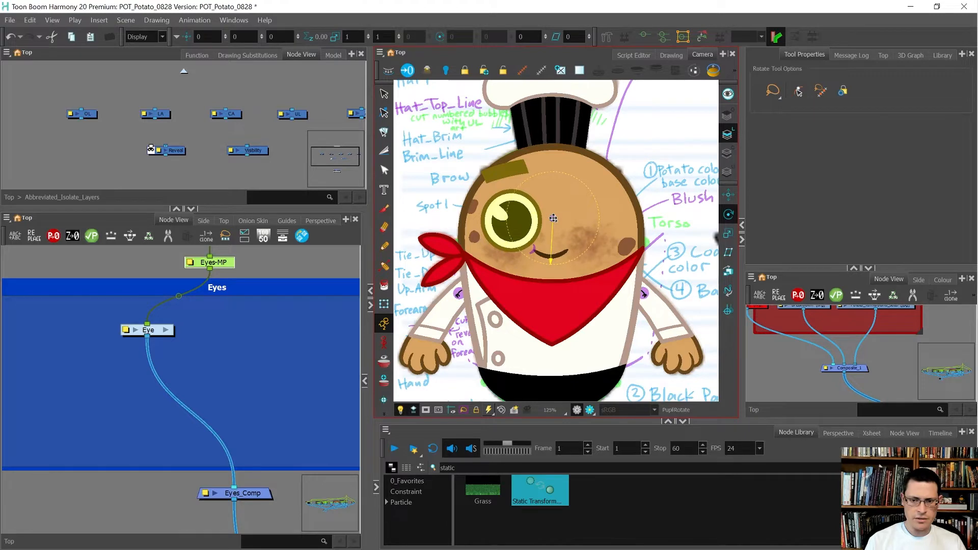
Create a clone of the Eye group beside the original and rename it Eye_Clone.
left_click(180, 361)
left_click(194, 265)
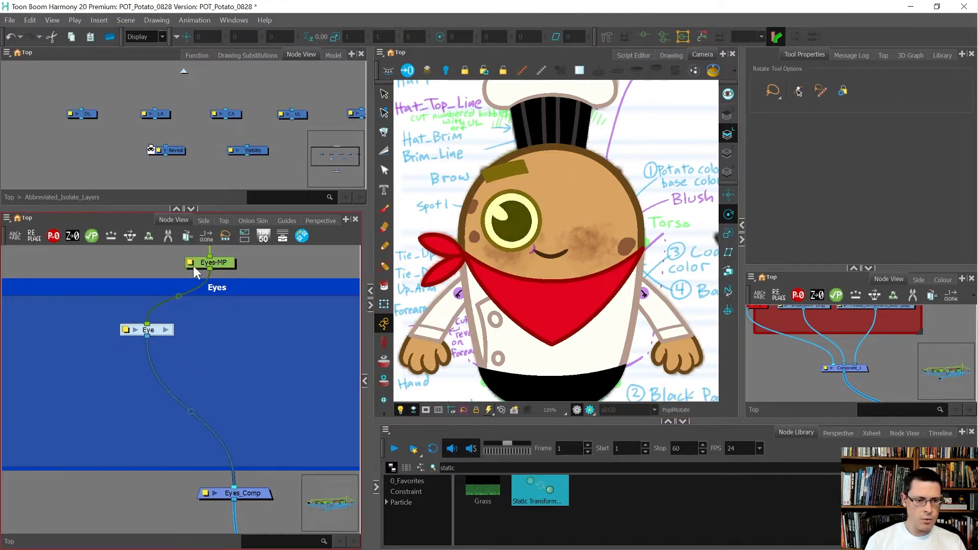
left_click(180, 236)
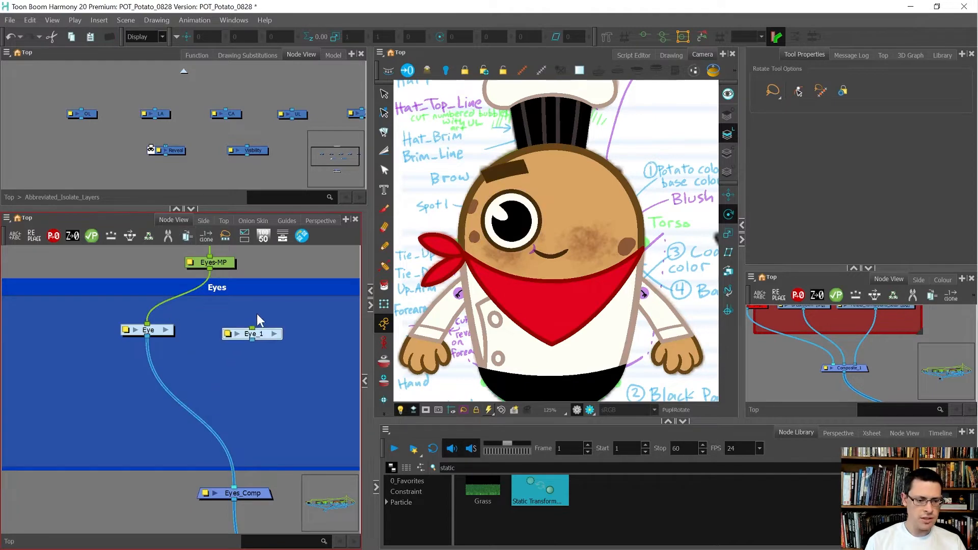
double_click(242, 328)
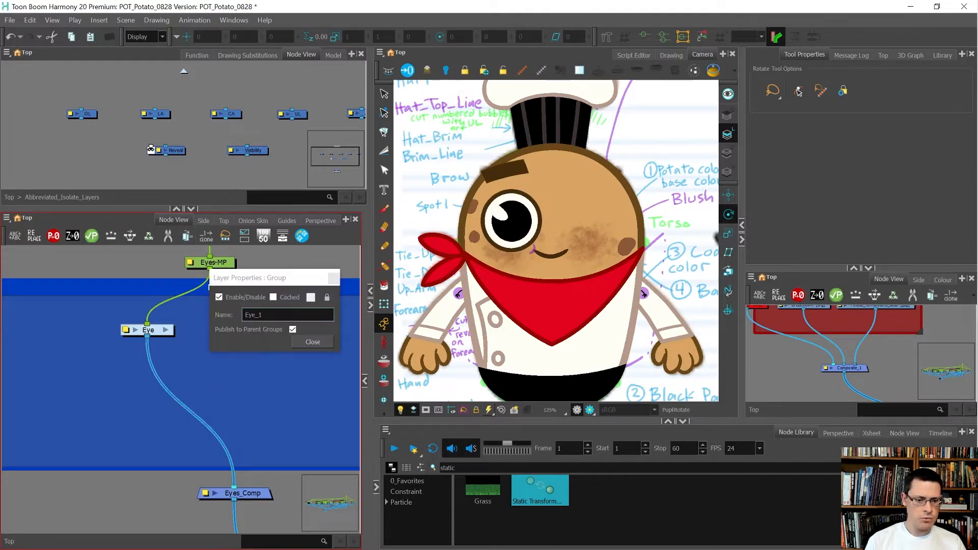
type("Clone")
left_click(316, 344)
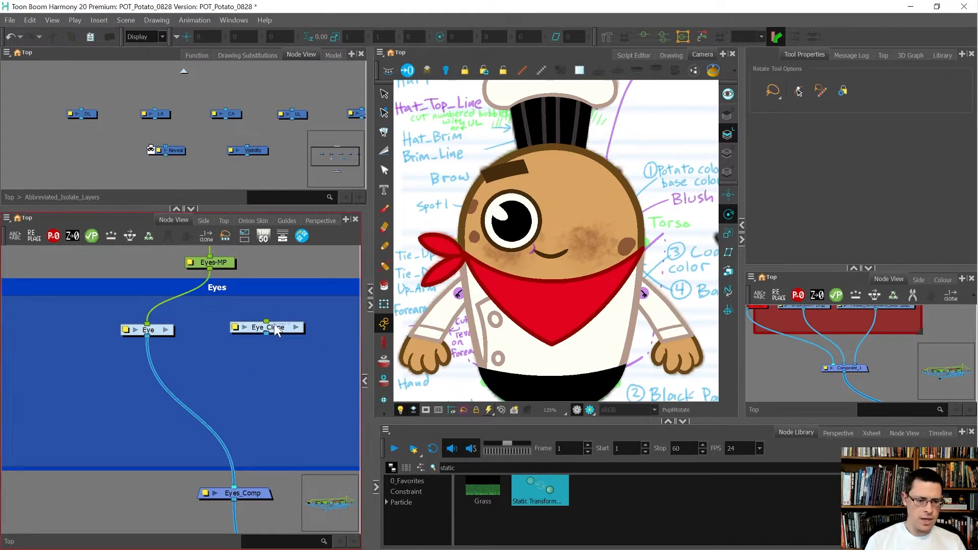
Connect Eye_Clone to Eyes_Comp and give it a parent peg, Eye_Clone-P, connected to Eyes-MP.
left_click_drag(265, 333, 246, 489)
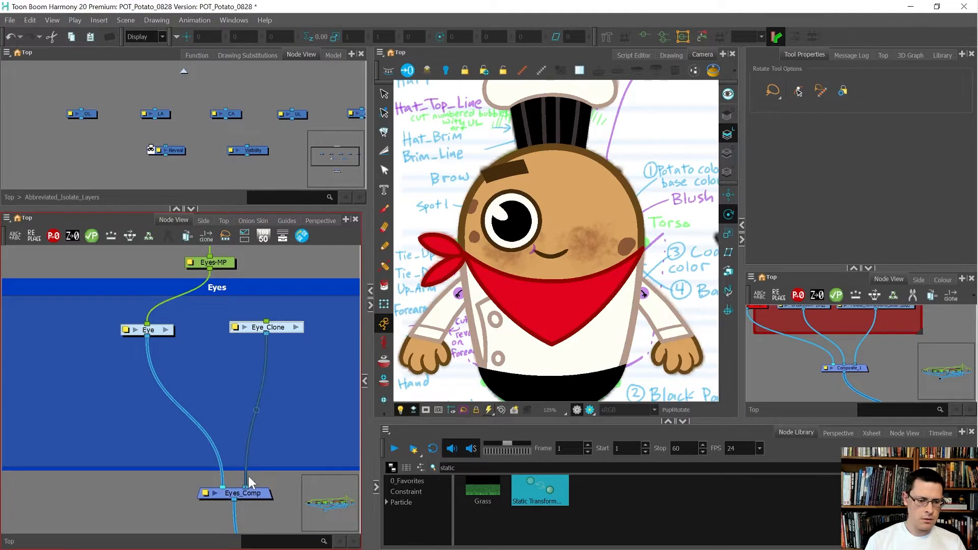
left_click_drag(279, 326, 285, 329)
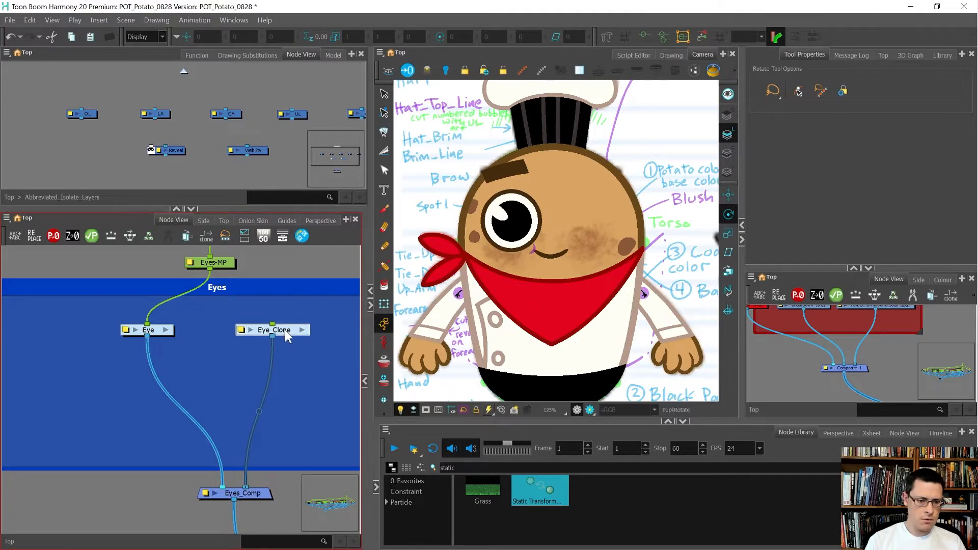
key("ctrl+p")
left_click_drag(291, 265, 210, 269)
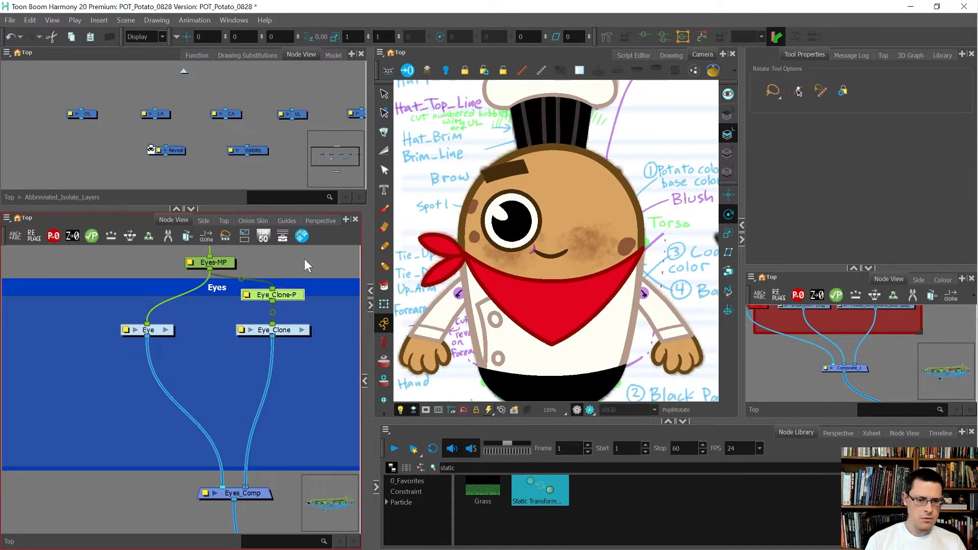
Flip the Eye_Clone-P peg horizontally to mirror the cloned eye onto the opposite side of the face.
left_click(294, 296)
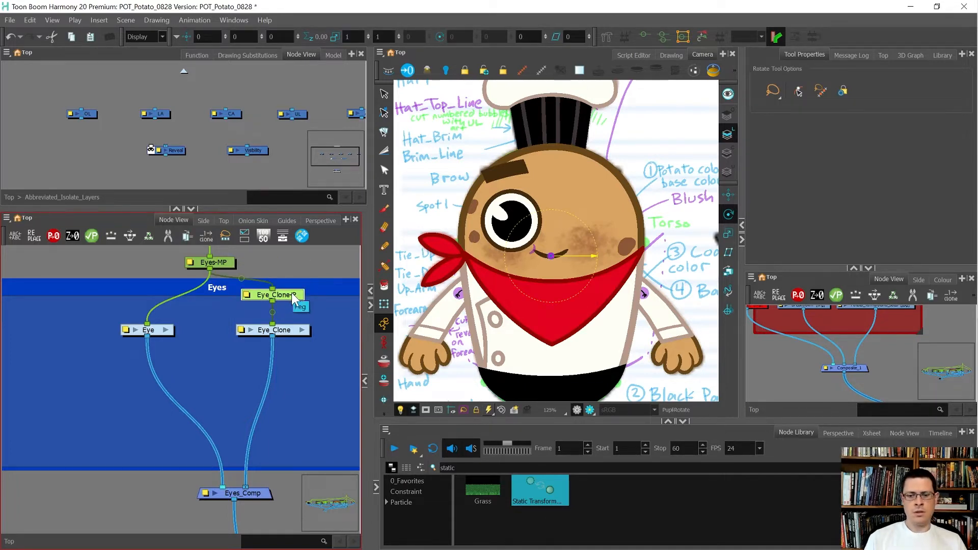
key("shift+t")
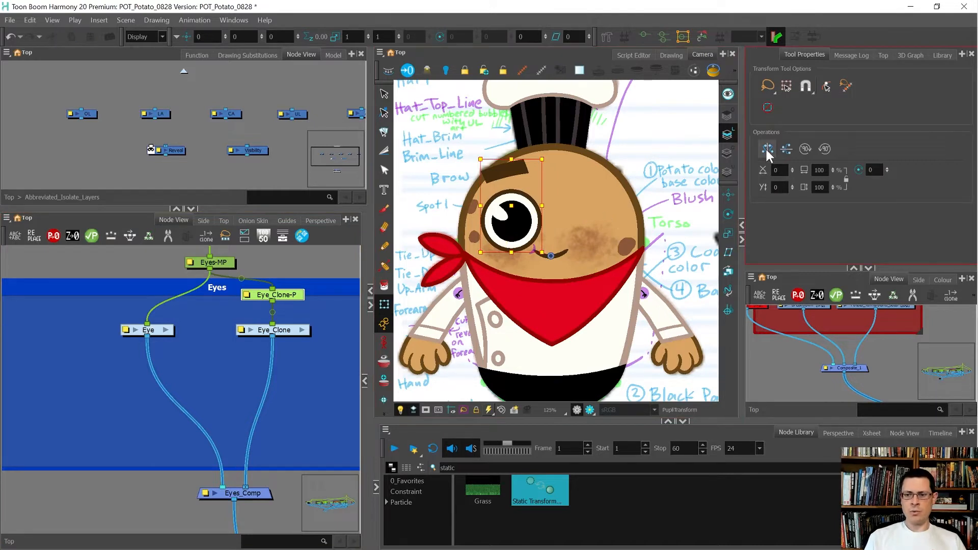
left_click(767, 148)
scroll(536, 214, "down", 2)
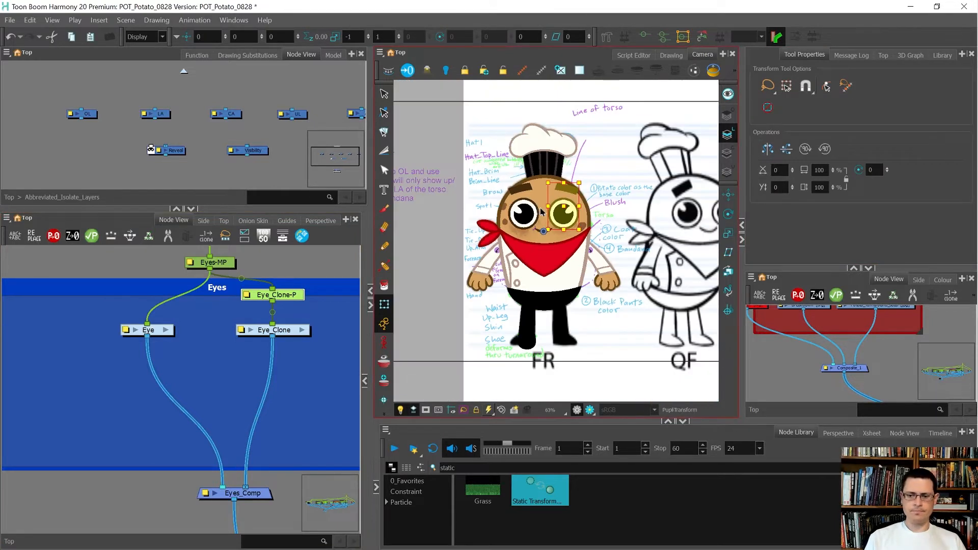
Add a Transparency (Colour-Correct) node near Composite_1 below the Reference backdrop.
left_click(477, 335)
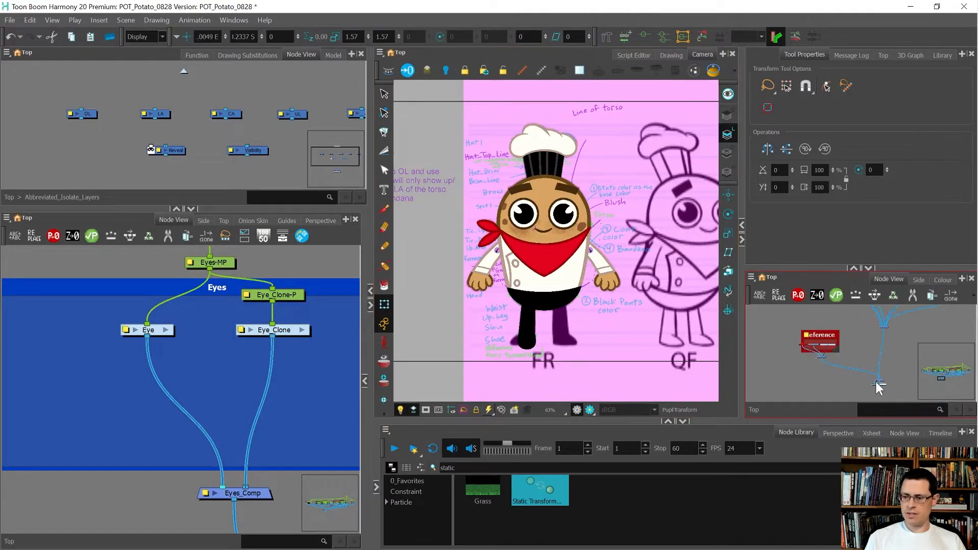
scroll(888, 387, "up", 2)
left_click_drag(899, 367, 877, 369)
left_click(833, 366)
scroll(838, 359, "down", 2)
scroll(839, 359, "down", 4)
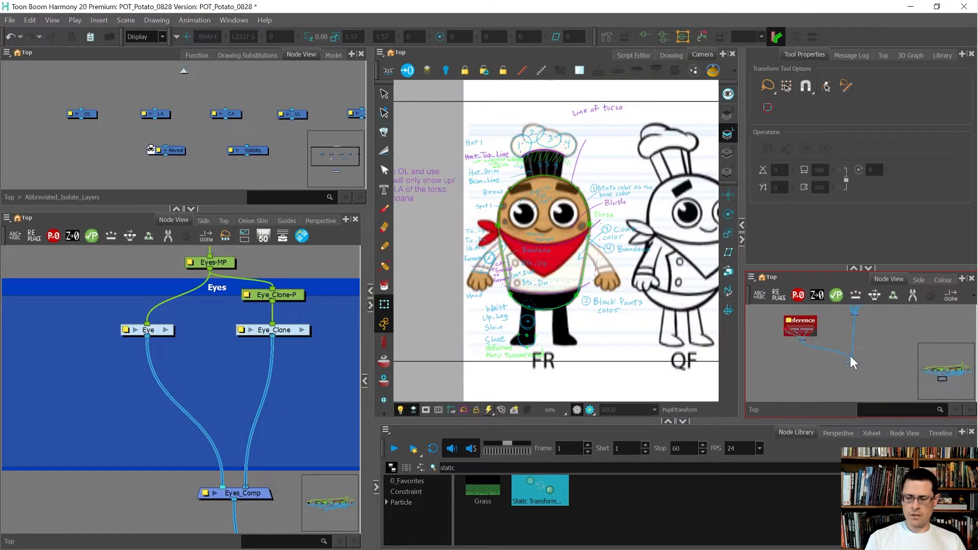
scroll(803, 335, "up", 5)
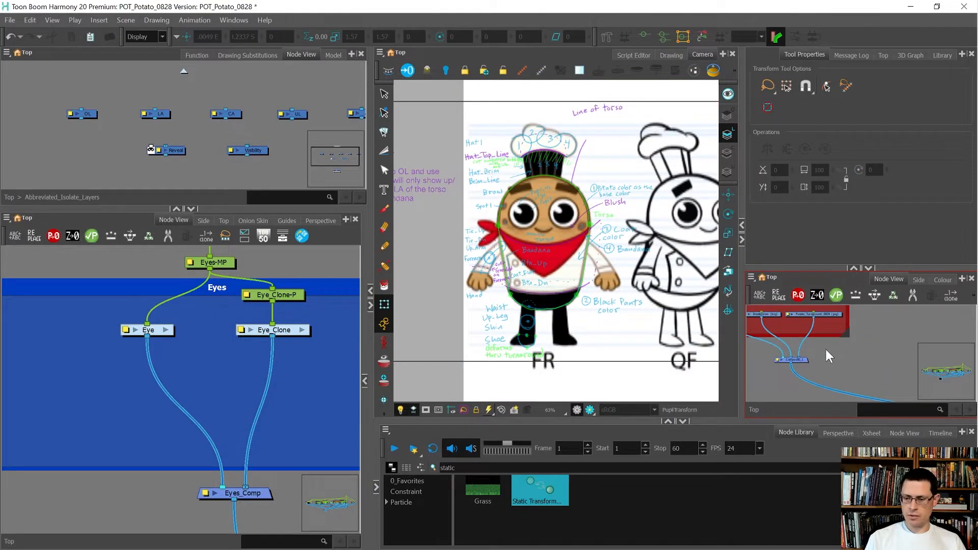
key("Tab")
type("transp")
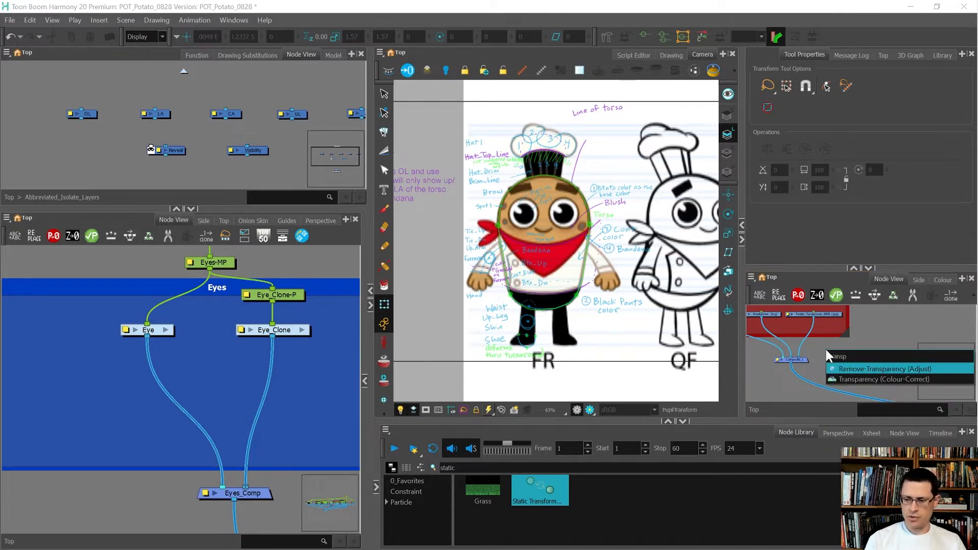
key("Down")
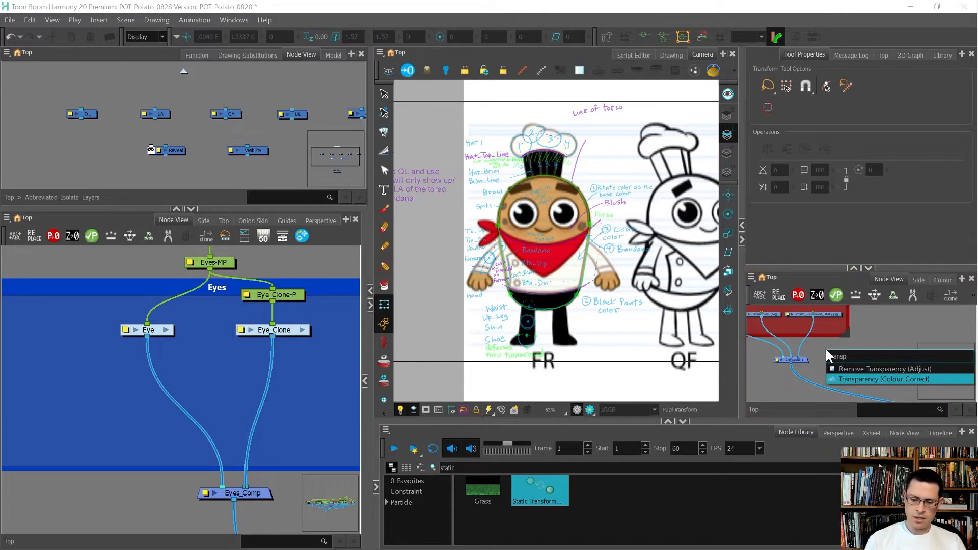
key("Return")
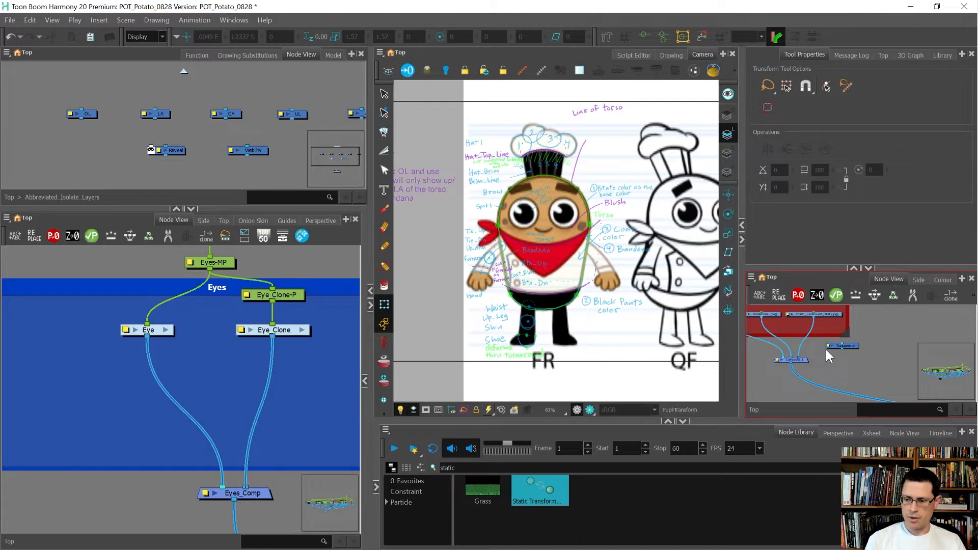
Insert the Transparency node between the potato turnaround reference image and Composite_1.
scroll(815, 325, "up", 3)
left_click_drag(870, 359, 811, 340)
left_click(835, 365)
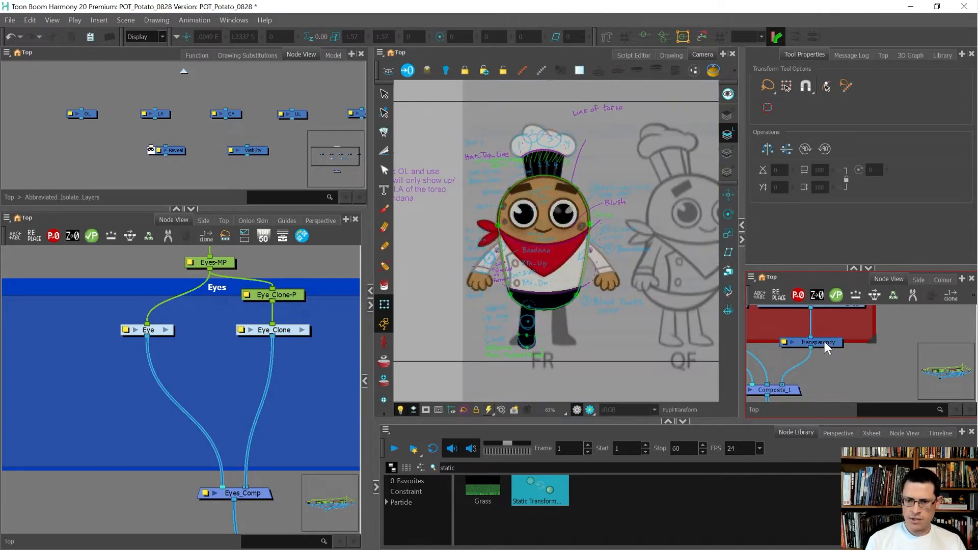
scroll(556, 203, "up", 3)
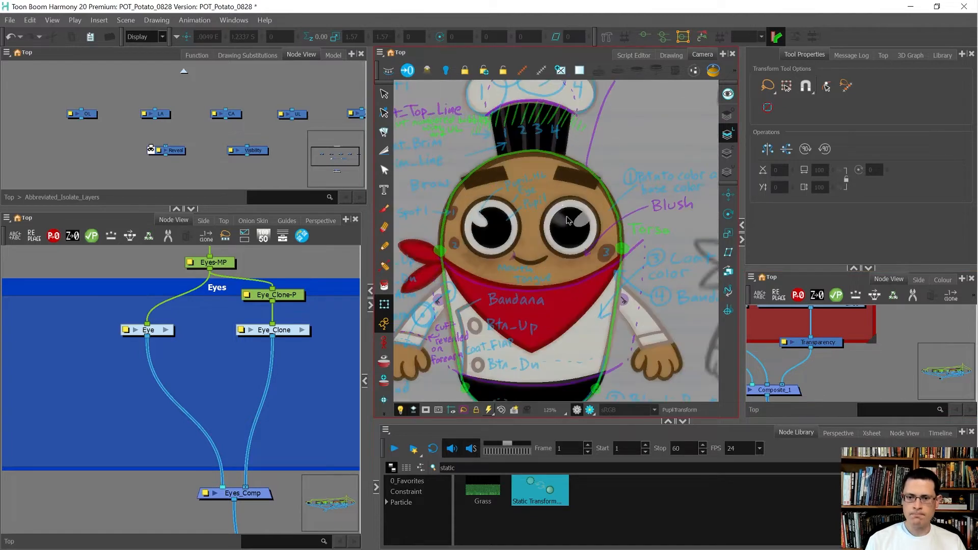
Check the Transparency node's properties and compare the rig's eyes with the turnaround reference image.
double_click(787, 346)
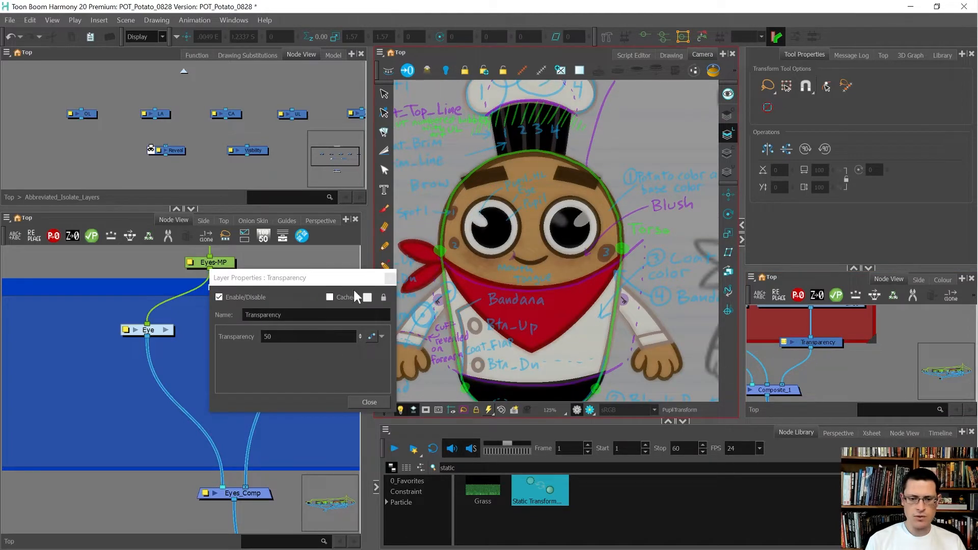
left_click(390, 278)
scroll(557, 218, "up", 2)
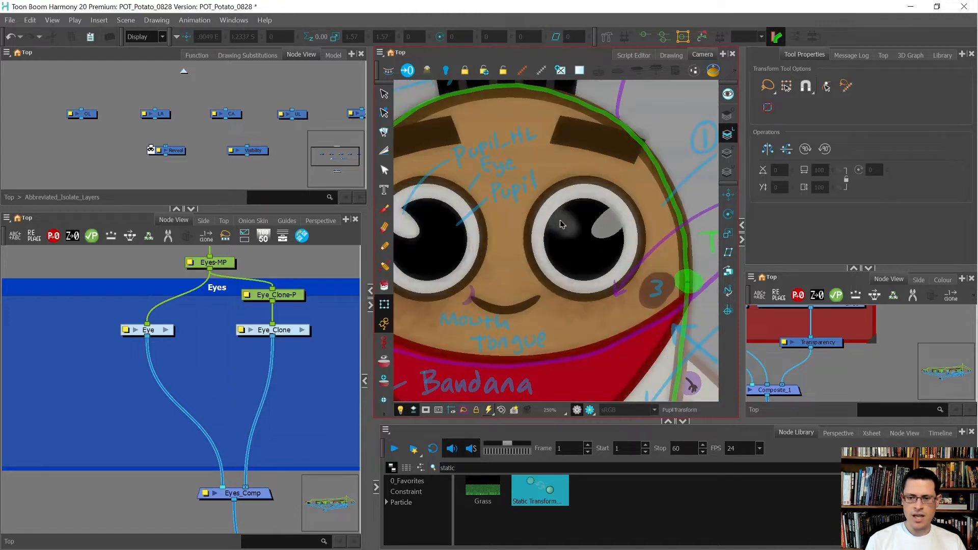
scroll(829, 373, "down", 3)
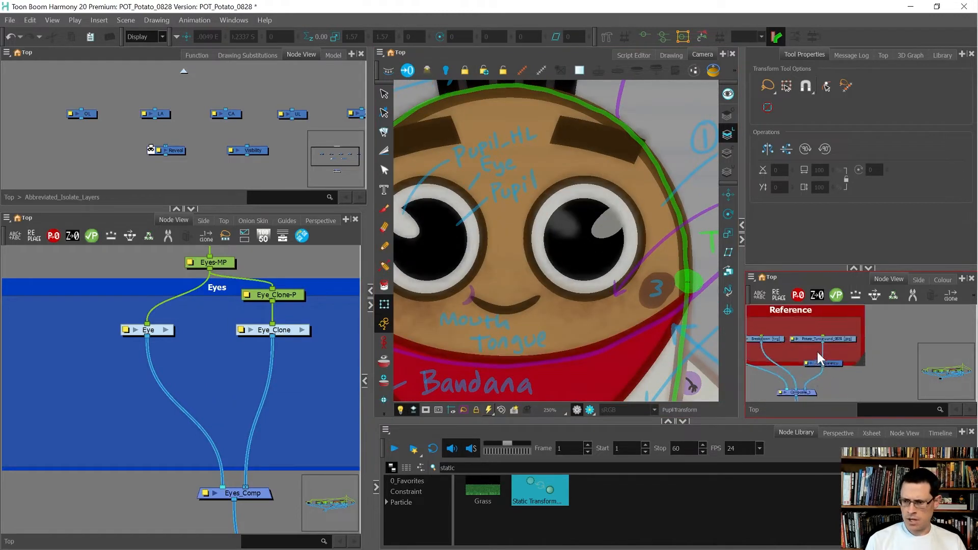
left_click(832, 337)
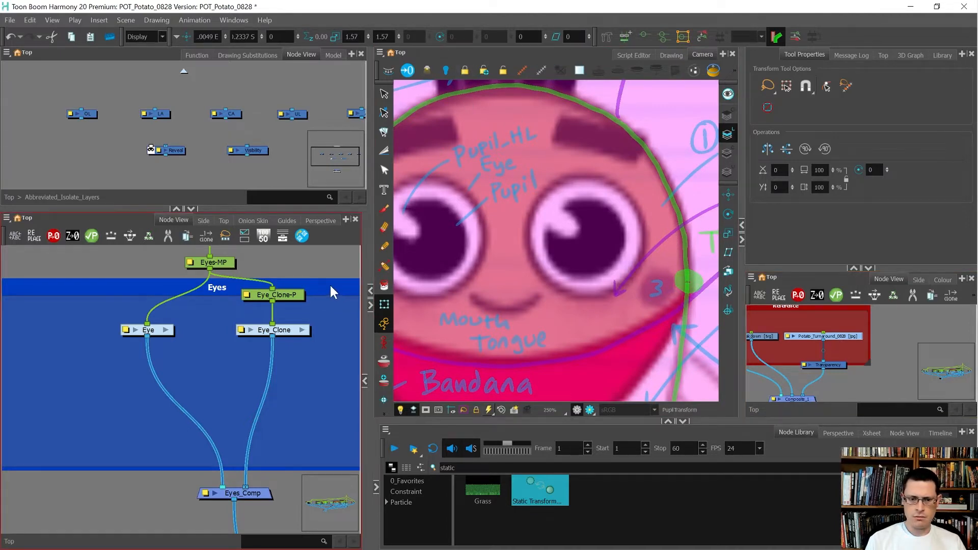
left_click(315, 264)
Move and rotate the Pupil_HL highlight of the cloned eye to match the highlight in the turnaround reference.
left_click(613, 220)
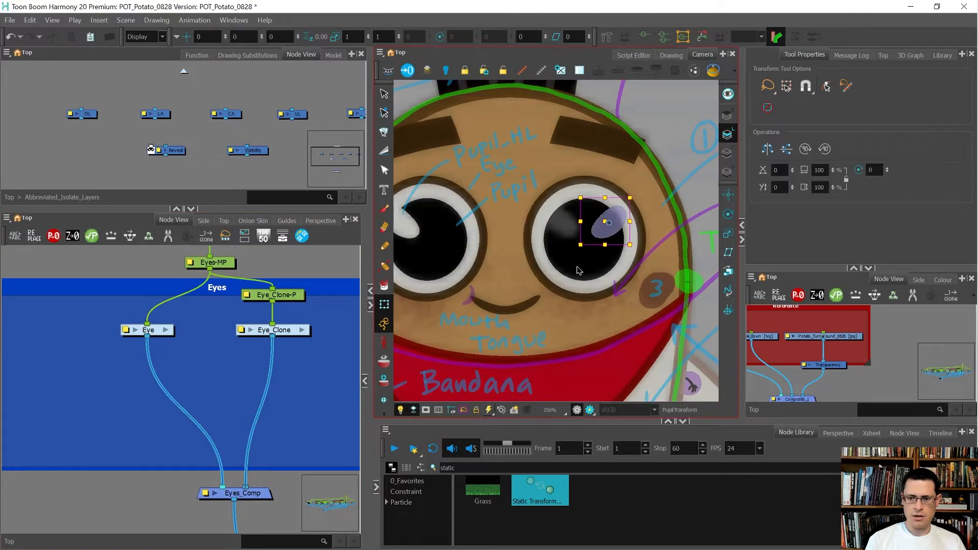
left_click(140, 333)
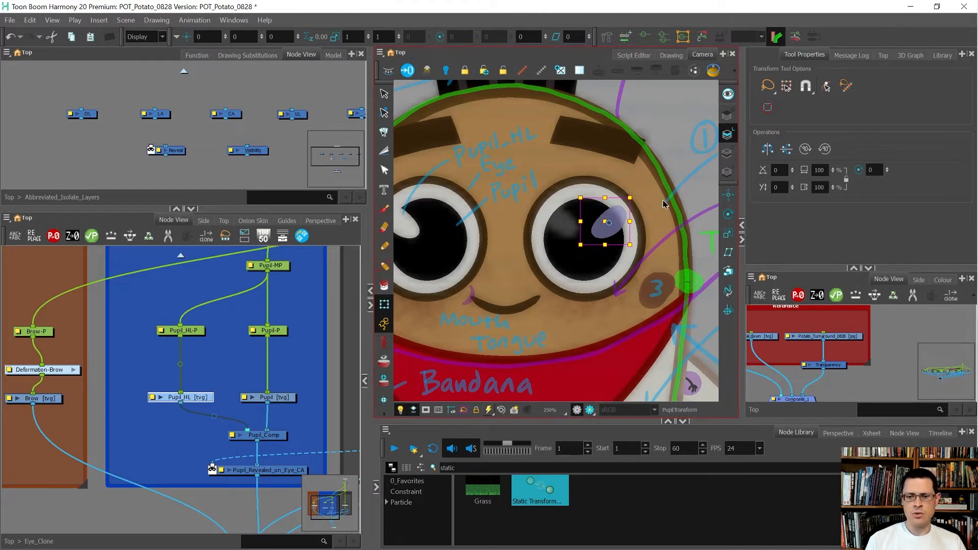
left_click_drag(663, 204, 526, 168)
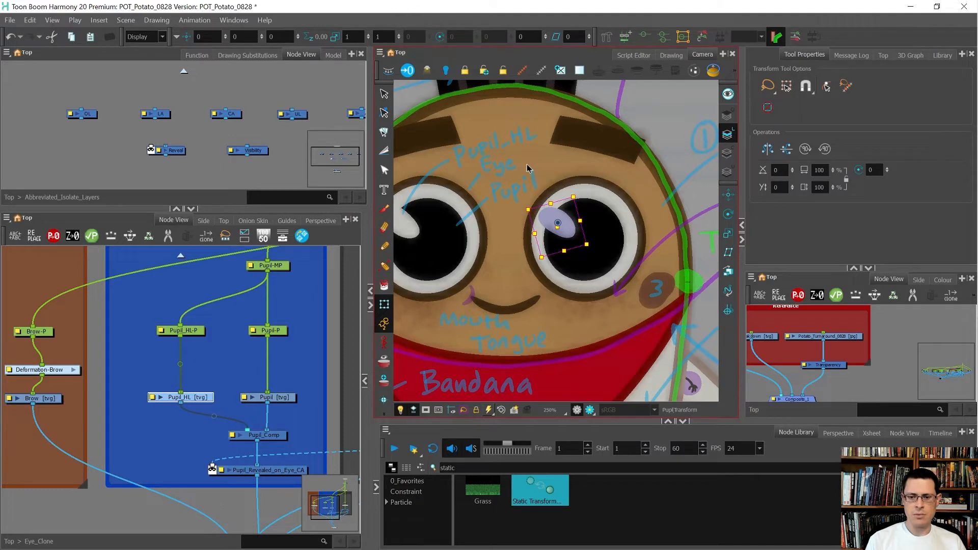
key("Up")
key("Up")
key("Right")
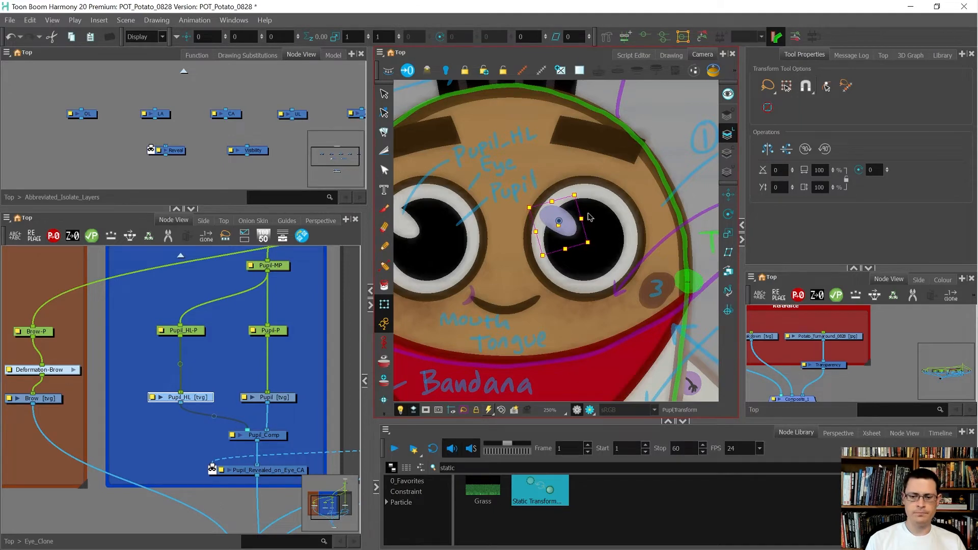
left_click_drag(606, 131, 611, 134)
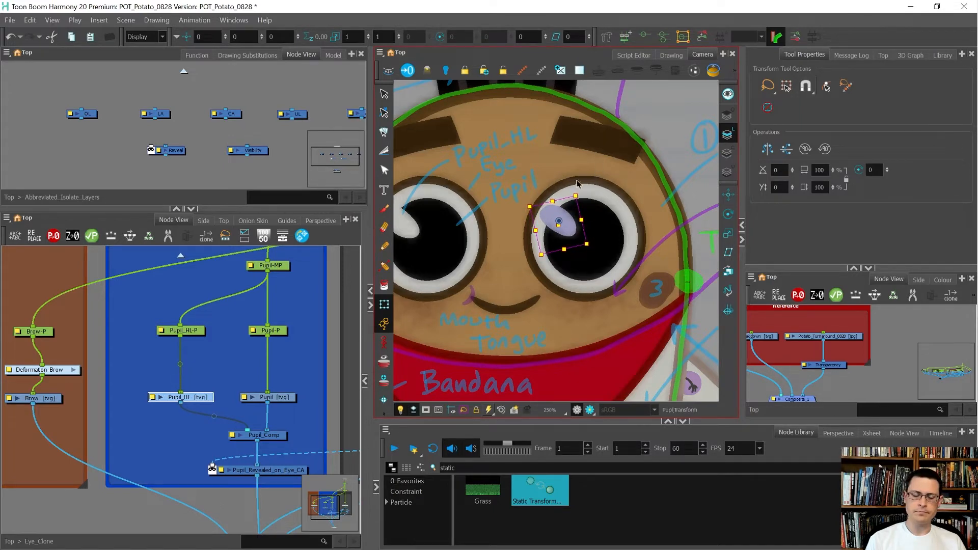
left_click(299, 303)
scroll(586, 237, "down", 4)
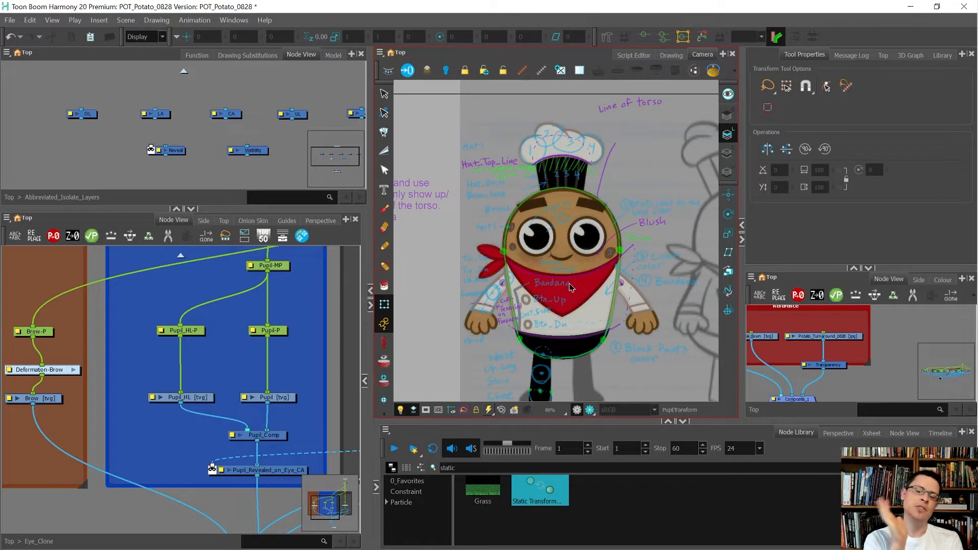
Disable Composite_1 below the Reference backdrop to hide the reference artwork.
left_click(867, 345)
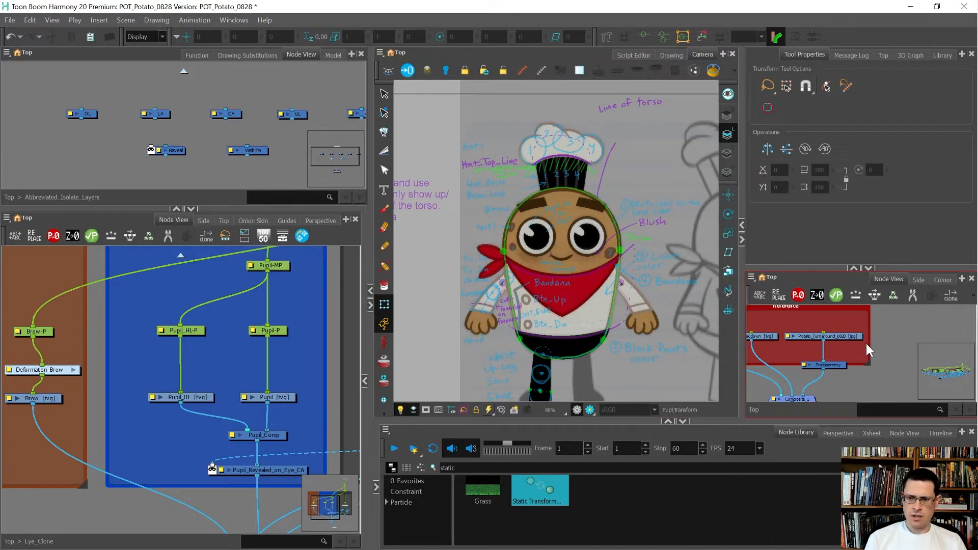
scroll(850, 349, "down", 2)
left_click_drag(842, 371, 814, 389)
key("d")
left_click(855, 374)
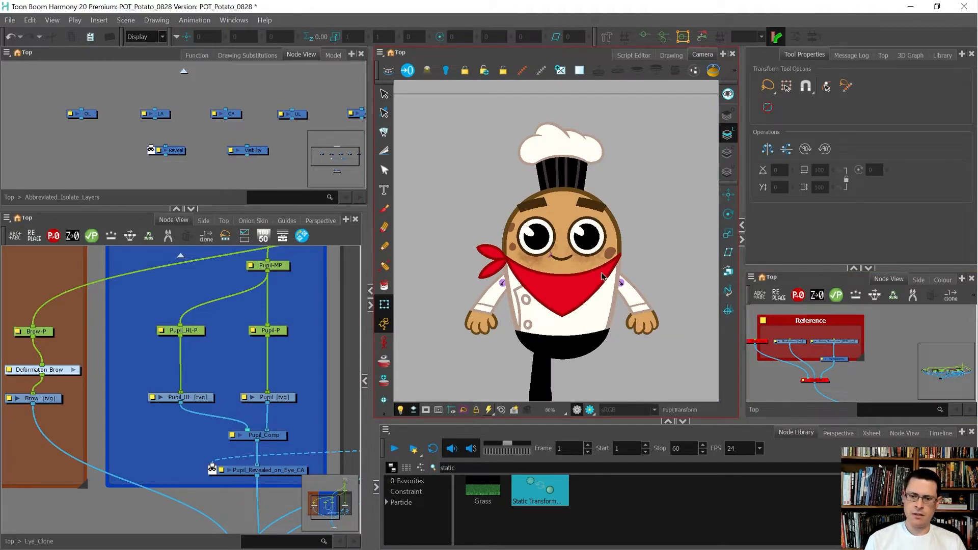
Add a Static-Transformation node beside the pupil nodes inside the Eye_Clone group.
scroll(601, 276, "down", 1)
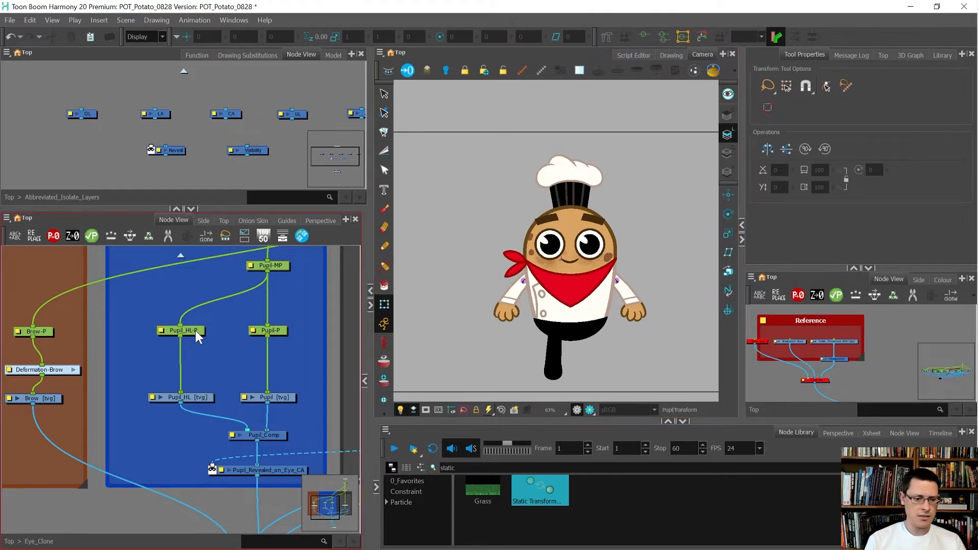
scroll(194, 331, "down", 2)
scroll(224, 331, "up", 4)
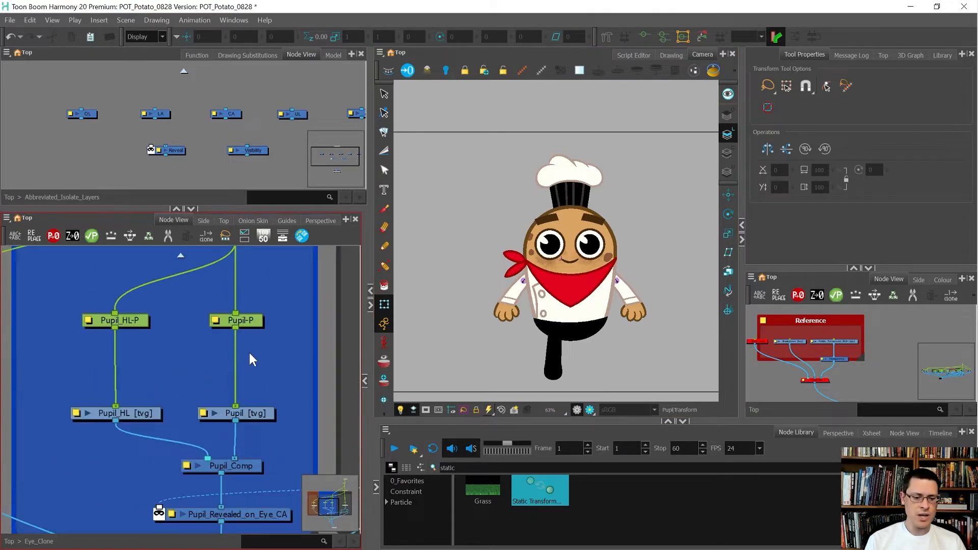
key("Tab")
type("static")
key("Return")
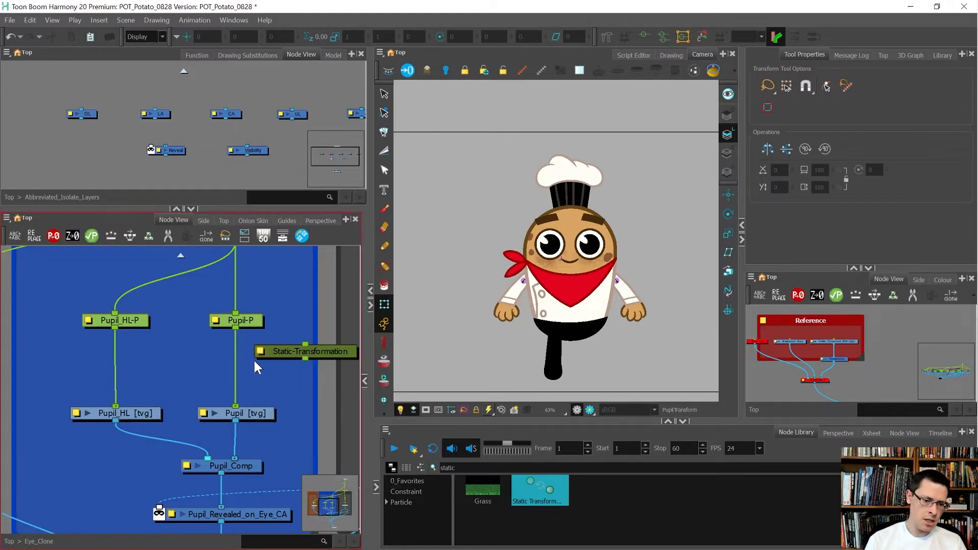
Move the Static-Transformation node out to the Top level and insert it between Eye_Clone-P and Eye_Clone.
left_click_drag(328, 348, 214, 360)
key("Delete")
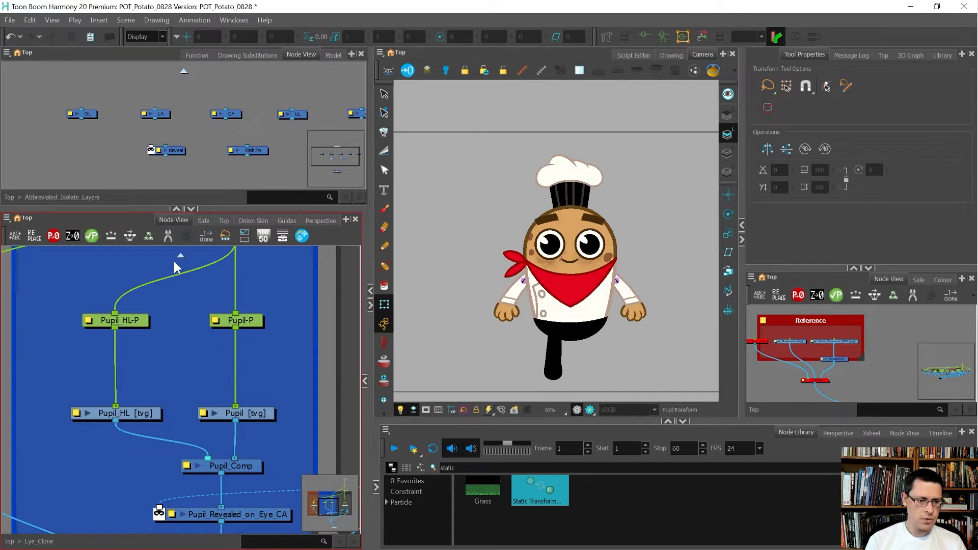
left_click(180, 256)
key("ctrl+v")
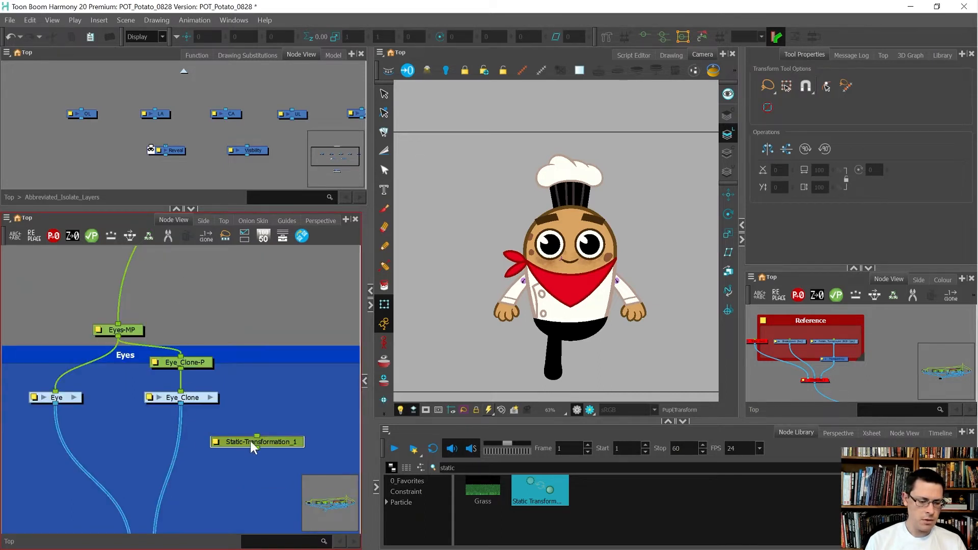
left_click_drag(279, 443, 203, 382)
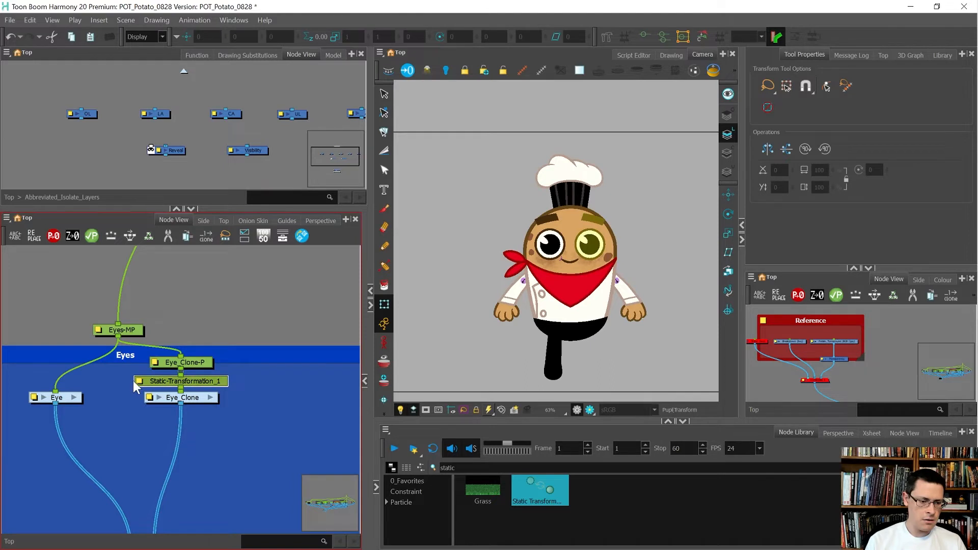
Bake the immediate parent's transformation into the Static-Transformation node and delete the Eye_Clone-P peg.
double_click(140, 383)
left_click(286, 338)
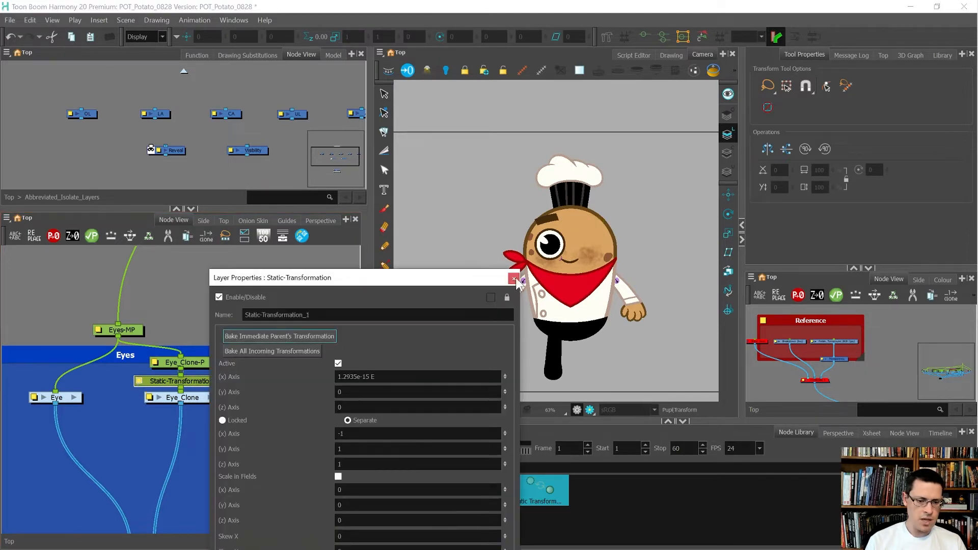
left_click(514, 279)
left_click(189, 359)
key("Delete")
left_click_drag(204, 384, 200, 375)
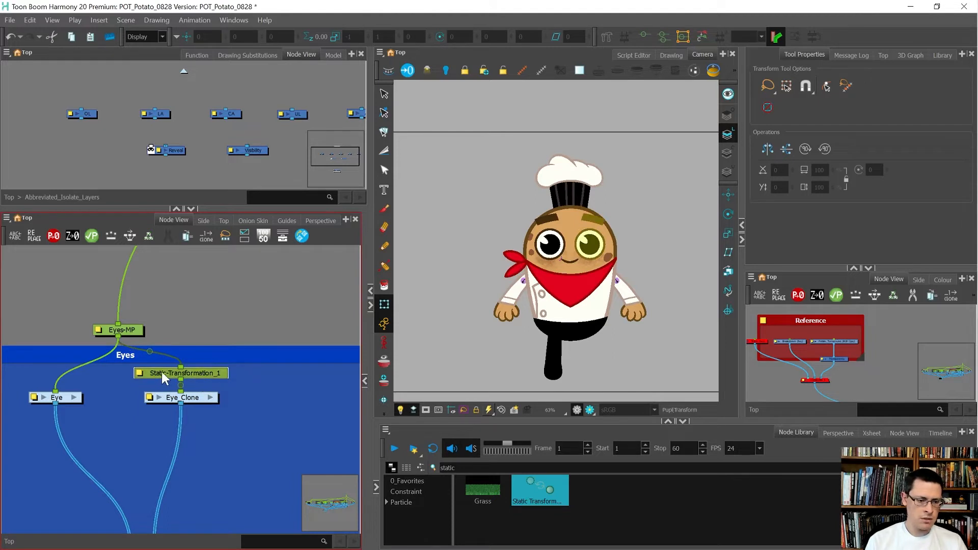
Rename the Static-Transformation node above Eye_Clone as Eye_Static.
double_click(145, 372)
left_click(351, 315)
key("ctrl+a")
type("Eye_Static")
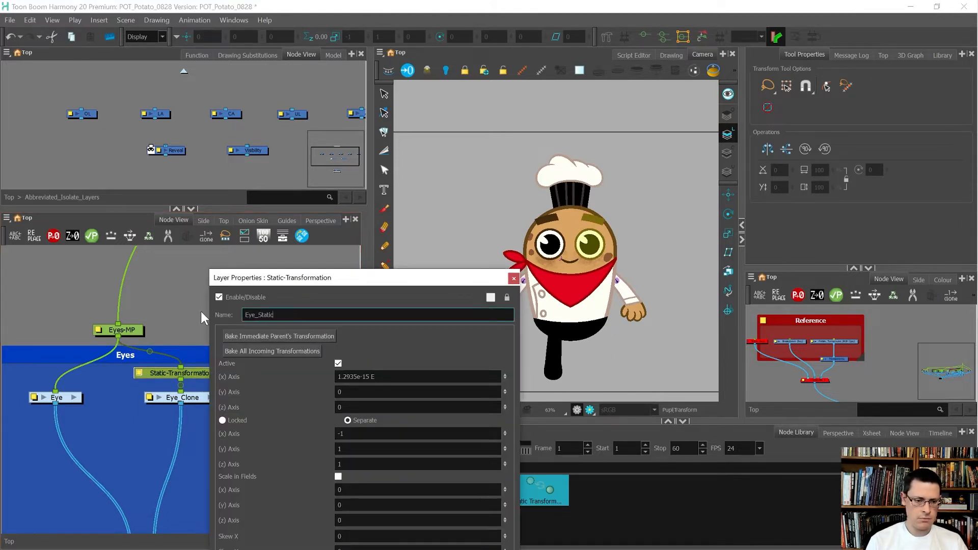
key("Return")
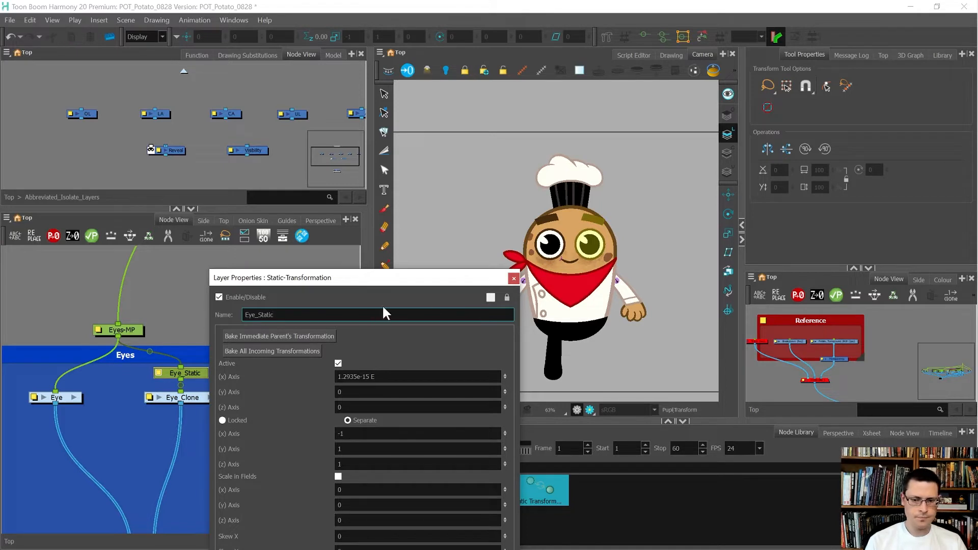
left_click(513, 278)
Reposition Eyes_Comp and resize the Eyes backdrop to enclose Eyes-MP and the two eye groups.
key("ctrl+Return")
scroll(160, 328, "down", 3)
scroll(185, 354, "up", 3)
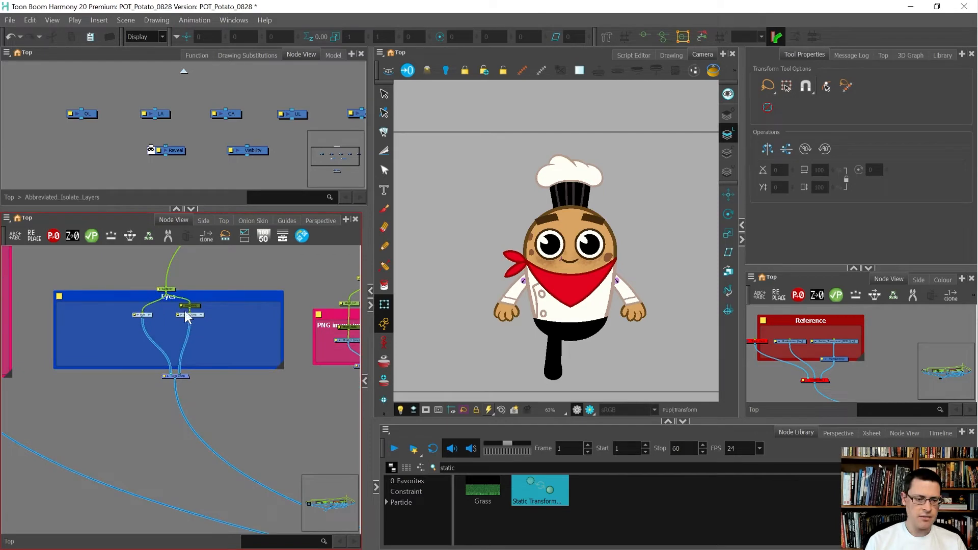
left_click(175, 377)
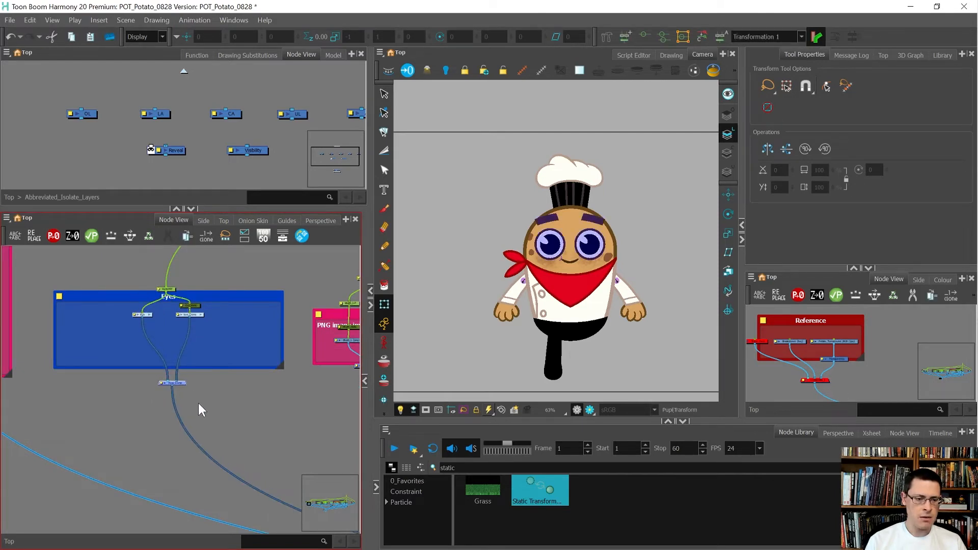
scroll(197, 399, "down", 2)
left_click(223, 408)
left_click_drag(221, 332, 243, 308)
left_click_drag(280, 363, 242, 385)
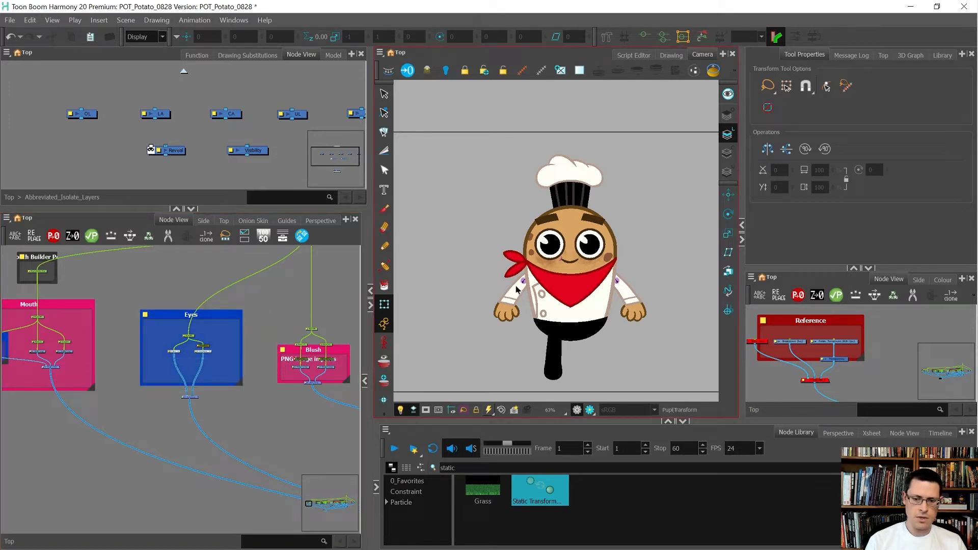
Select the master peg controlling both arms and locate it in the node network.
scroll(514, 283, "up", 2)
left_click(513, 299)
key("b")
key("b")
key("b")
key("b")
key("b")
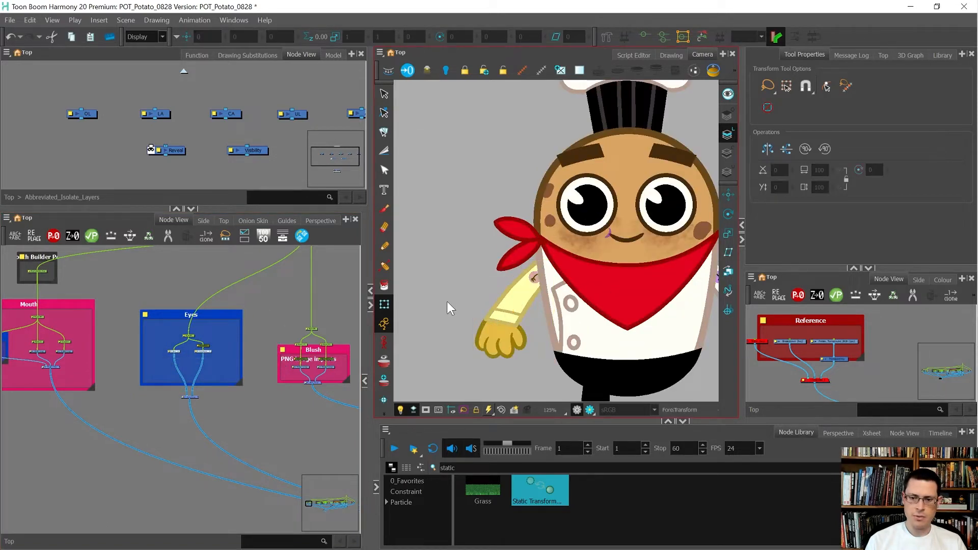
scroll(447, 302, "down", 1)
key("o")
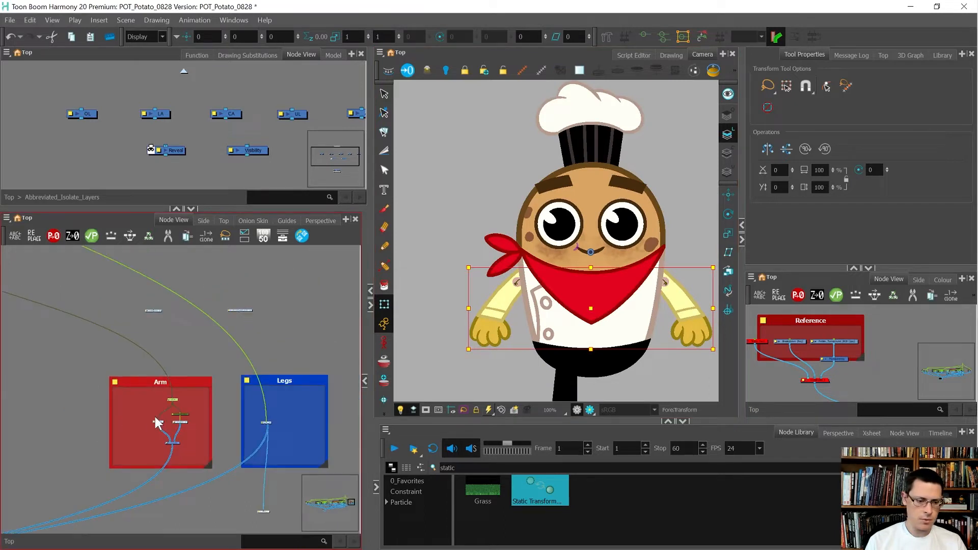
Move the Arms-MP pivot down the body's centre line from the mouth to the scarf's upper edge.
scroll(164, 410, "up", 3)
key("alt+3")
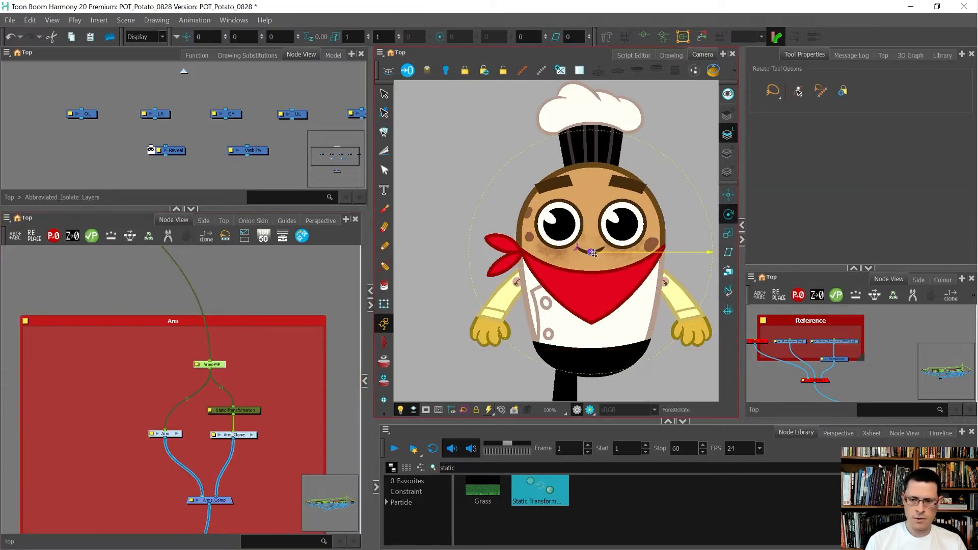
left_click_drag(591, 256, 590, 270)
Rename the Static-Transformation node above Arm_Clone as Arm_Static.
scroll(239, 428, "up", 3)
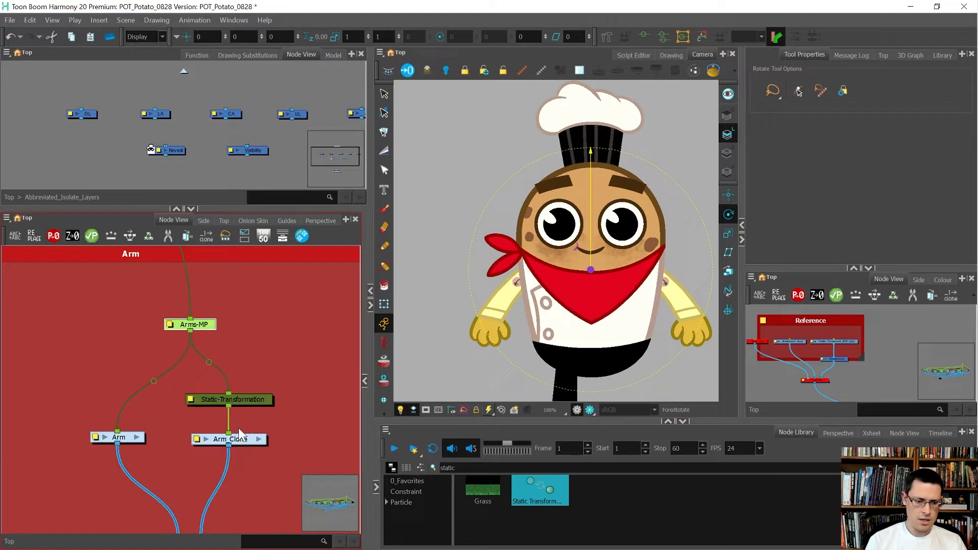
double_click(172, 386)
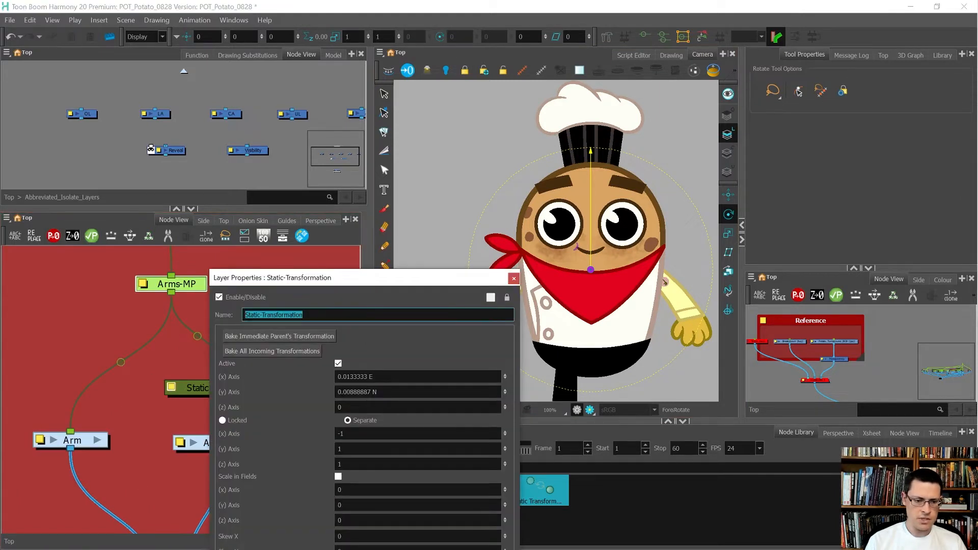
type("Arm_Static")
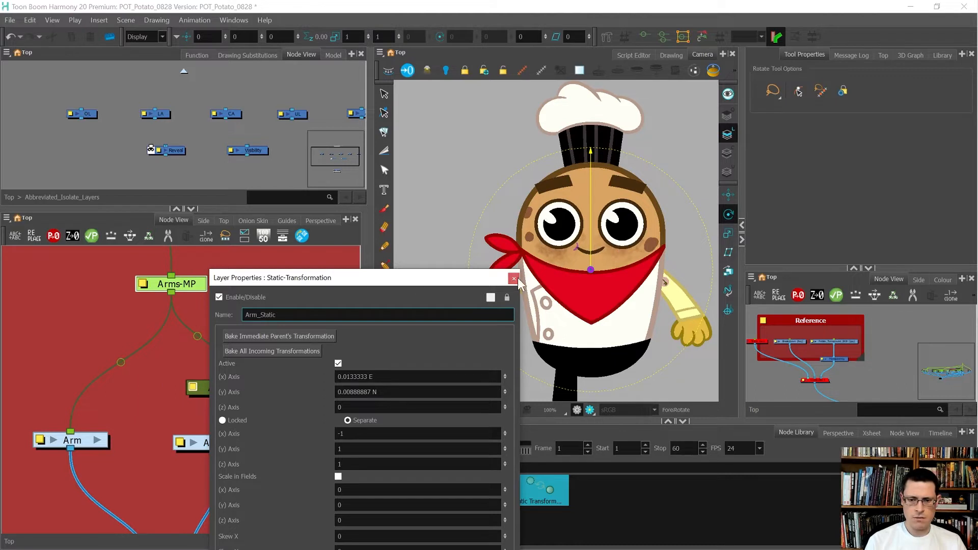
key("Return")
Reposition Arms_Comp and narrow the Arm backdrop to fit around Arms-MP and the two arm groups.
scroll(252, 326, "down", 4)
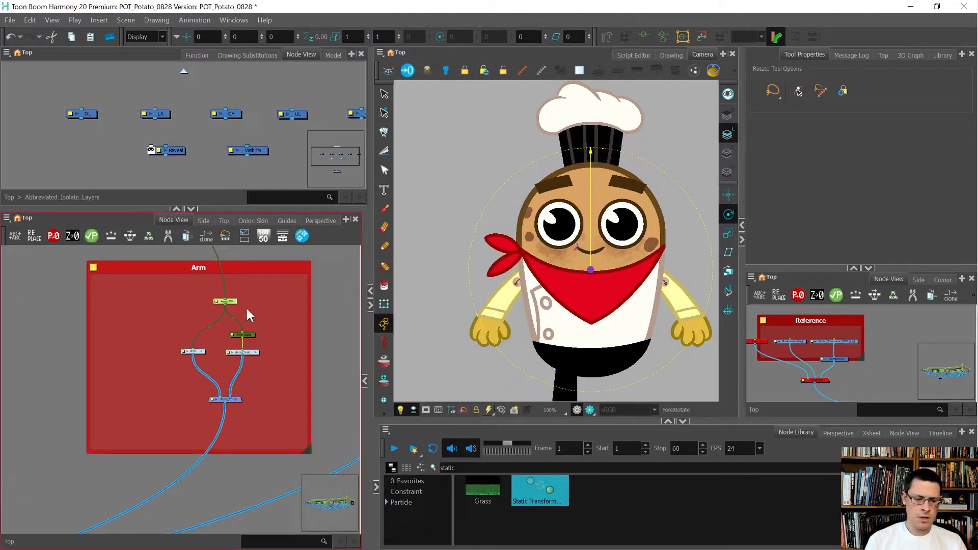
left_click_drag(259, 375, 159, 428)
key("shift+c")
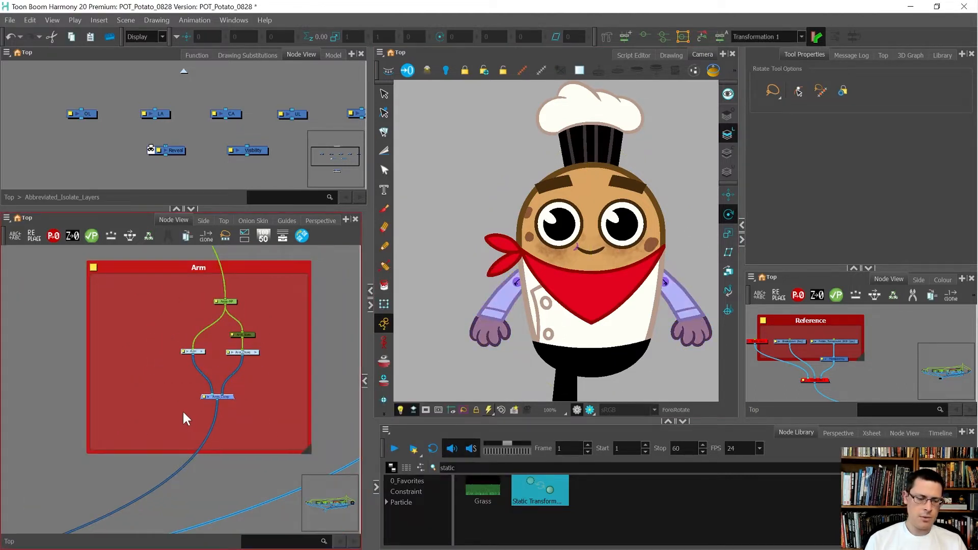
left_click(147, 398)
scroll(144, 402, "down", 3)
left_click_drag(148, 310, 179, 307)
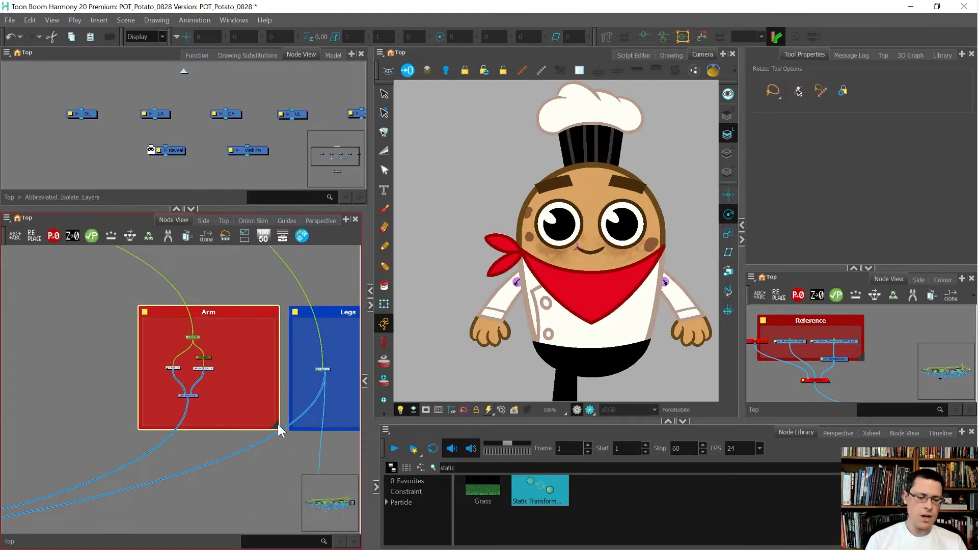
left_click_drag(273, 423, 236, 425)
left_click(266, 398)
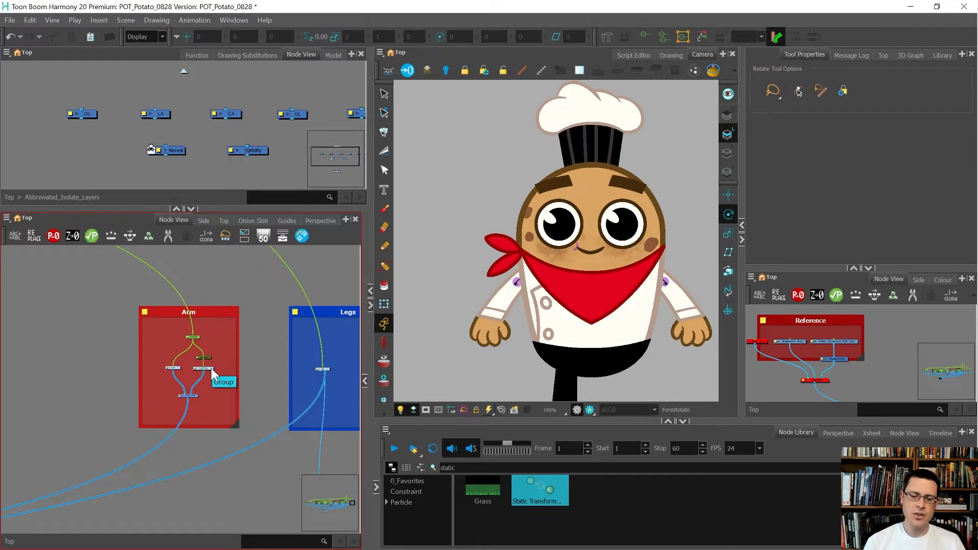
Locate the arm handle's Visibility node inside the Arm group and rename it Arm_Handle_Visibility.
scroll(455, 263, "down", 1)
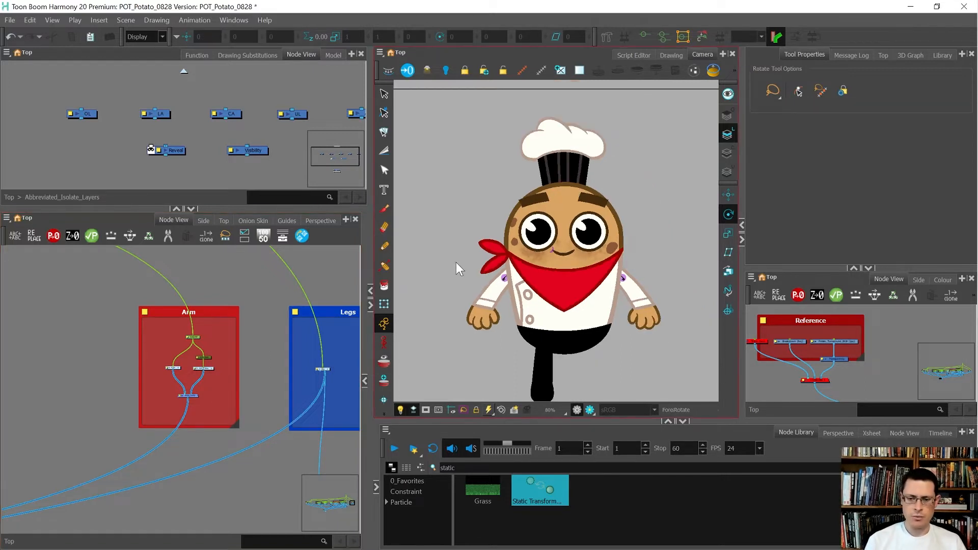
scroll(508, 283, "up", 4)
left_click(494, 271)
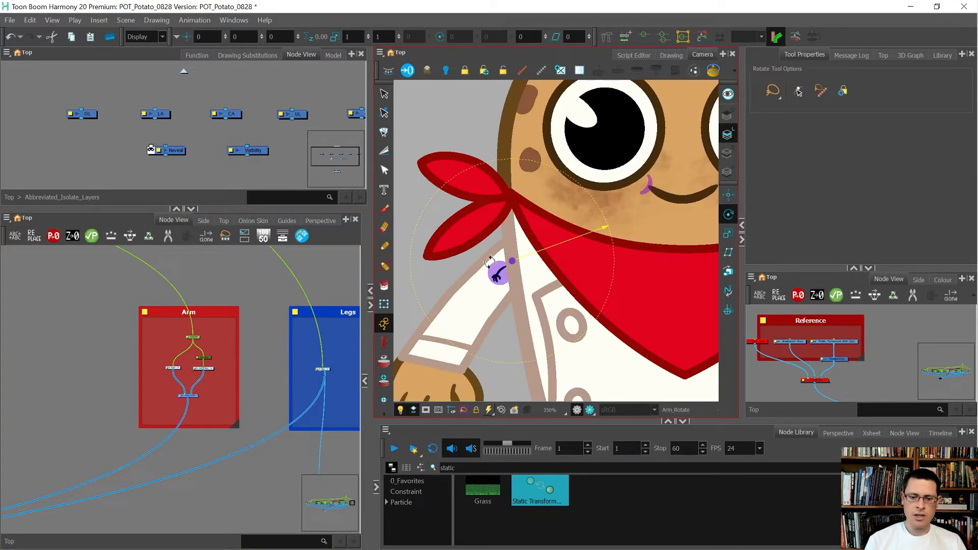
double_click(160, 371)
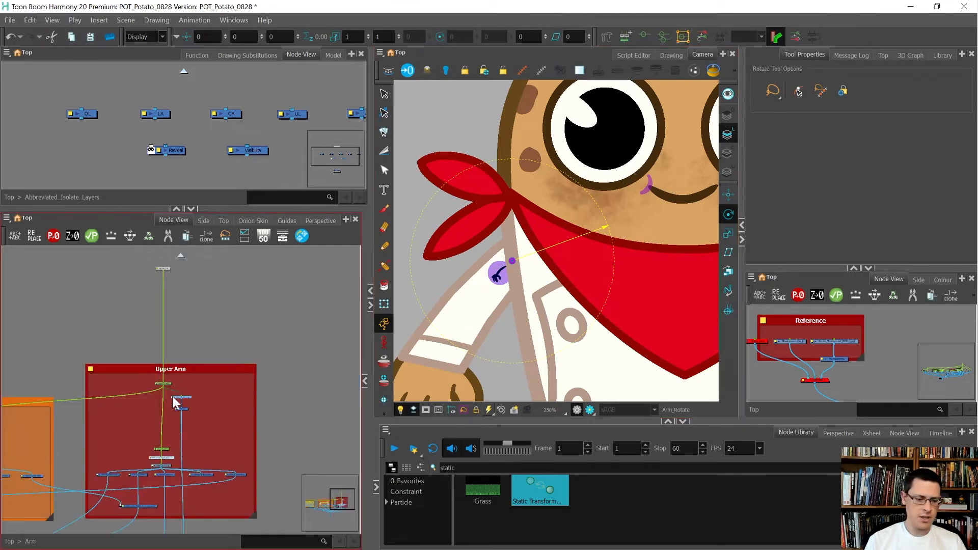
scroll(180, 407, "up", 2)
scroll(189, 392, "up", 2)
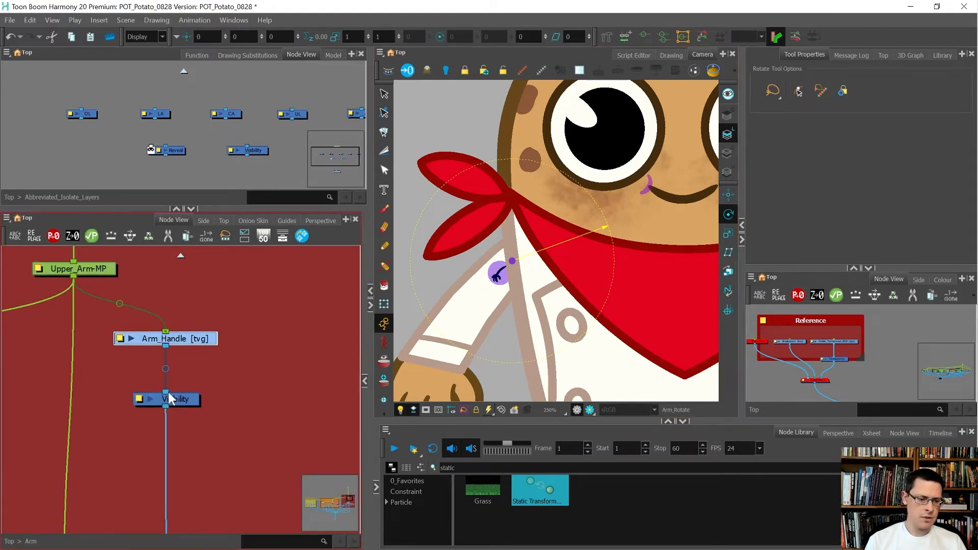
left_click(139, 397)
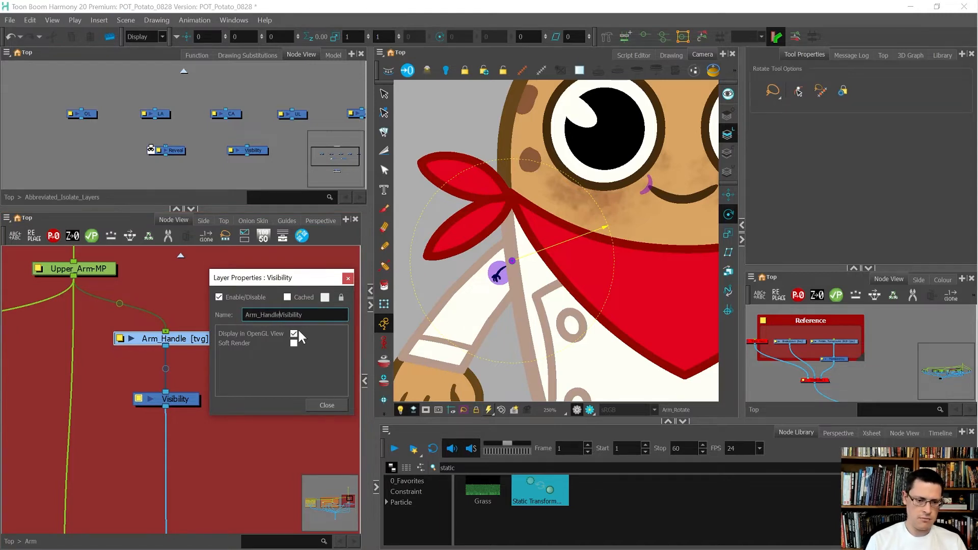
left_click(336, 402)
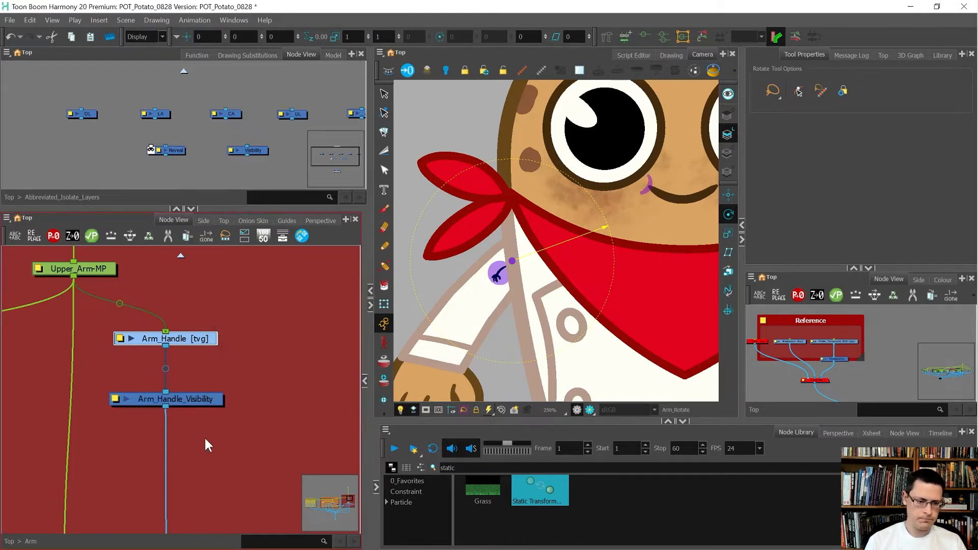
Copy the Arm_Handle and Arm_Handle_Visibility nodes and locate the Upper Leg backdrop inside the Leg group.
left_click_drag(112, 319, 102, 309)
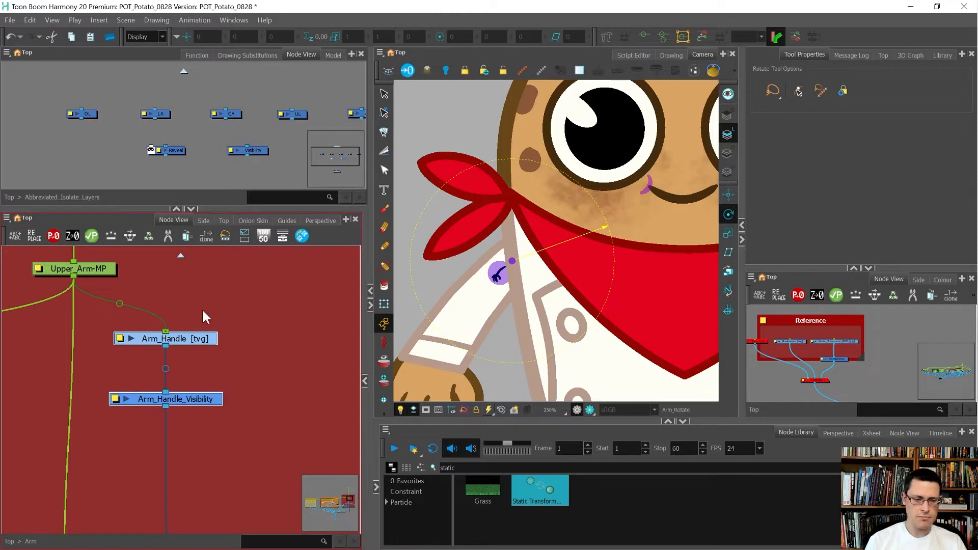
scroll(493, 199, "down", 2)
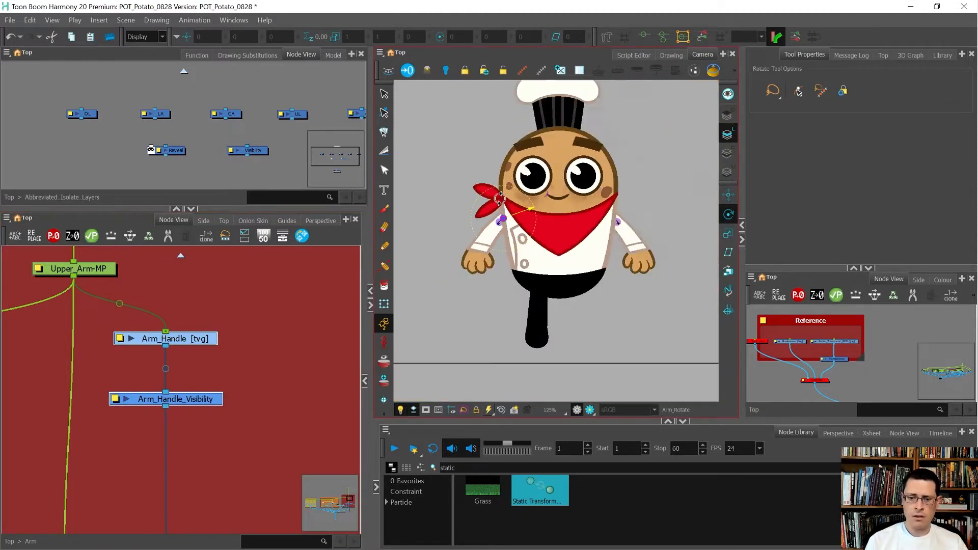
scroll(522, 301, "up", 1)
key("shift+t")
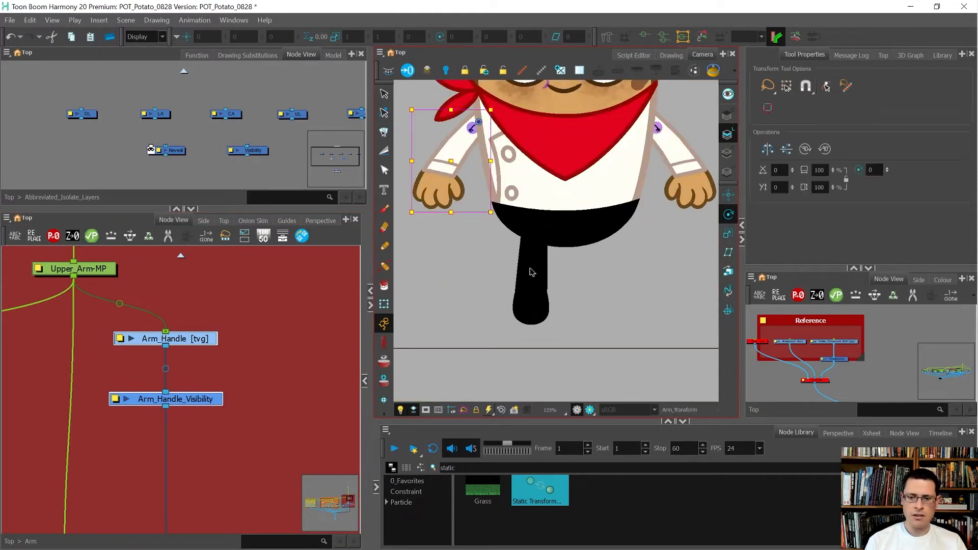
left_click(529, 272)
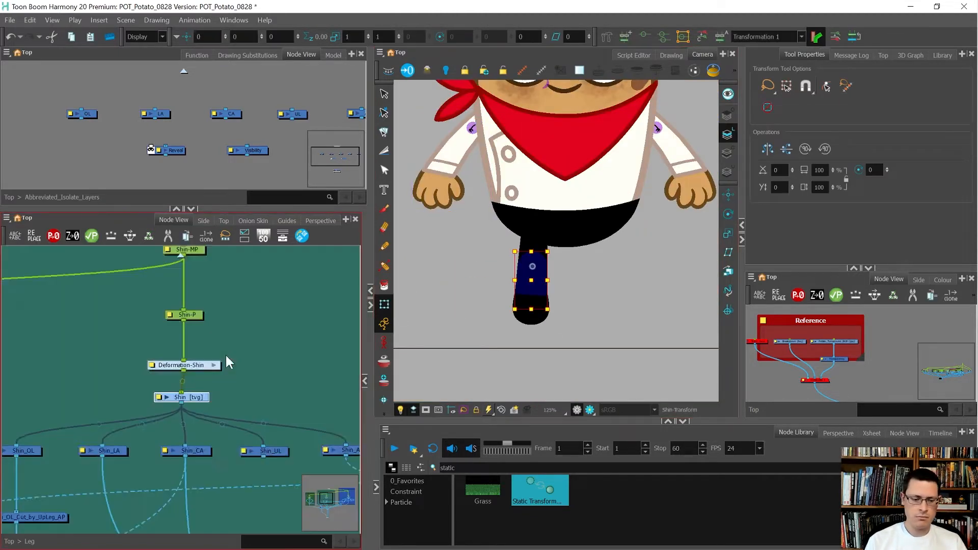
scroll(279, 335, "up", 2)
left_click(91, 308)
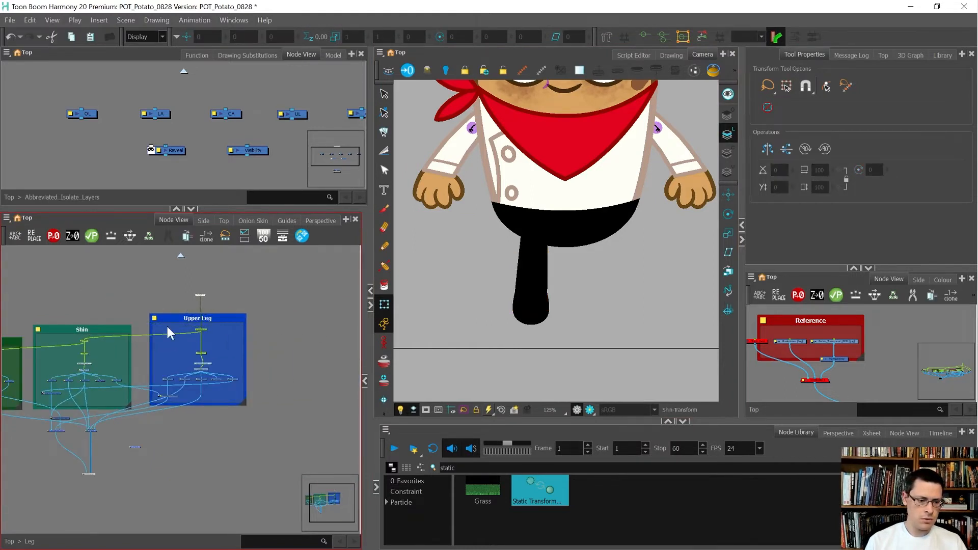
left_click(182, 398)
scroll(182, 399, "up", 2)
scroll(300, 328, "up", 1)
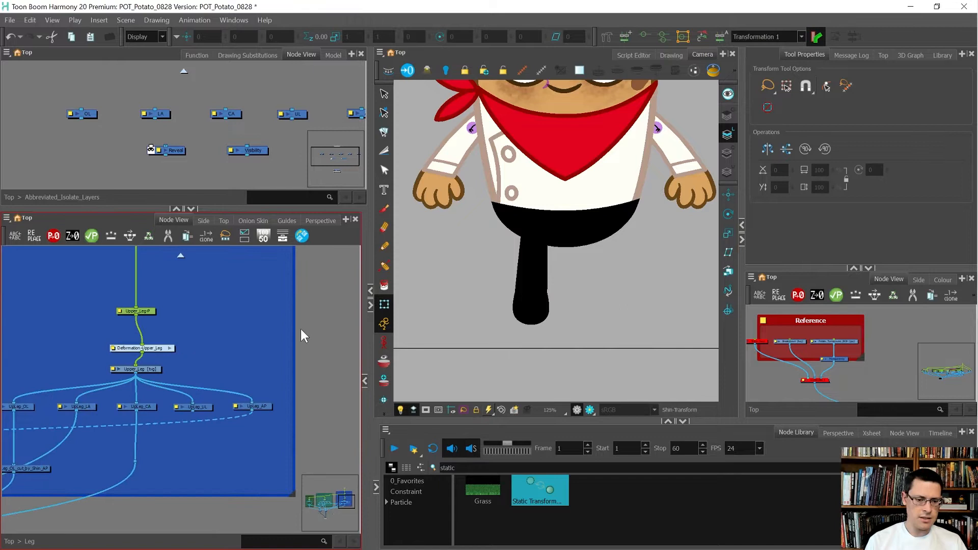
scroll(241, 392, "down", 2)
left_click(304, 362)
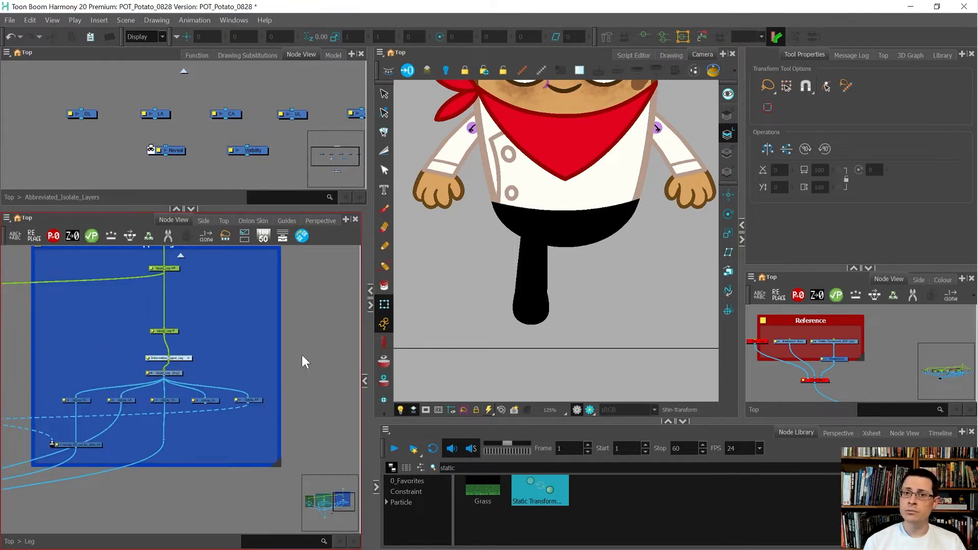
Paste the handle nodes into the Leg group using Paste Special with Create New Columns enabled.
right_click(304, 361)
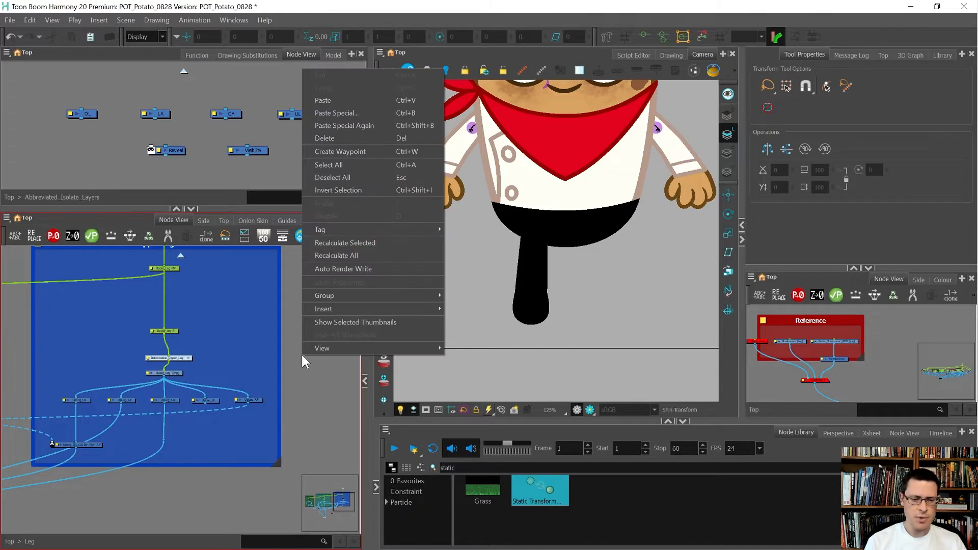
left_click(335, 113)
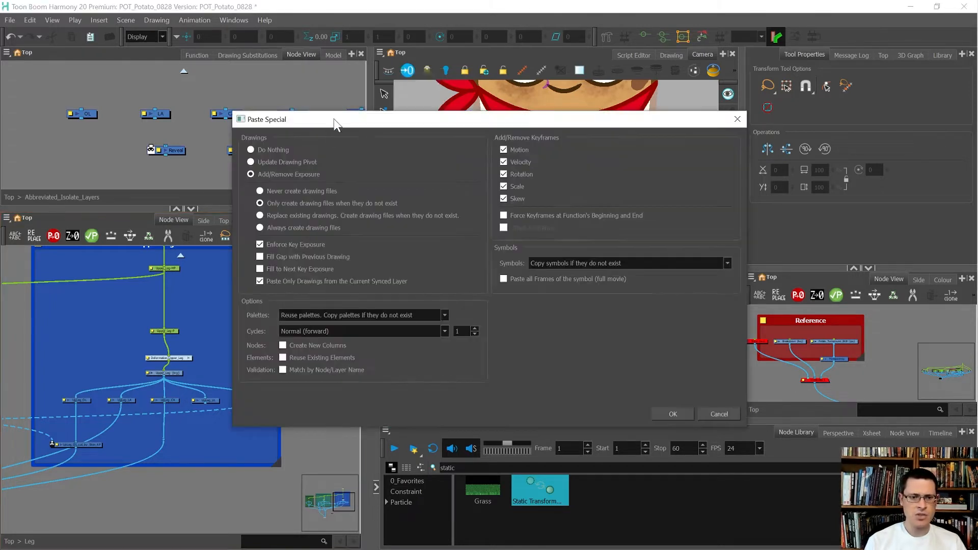
left_click(283, 346)
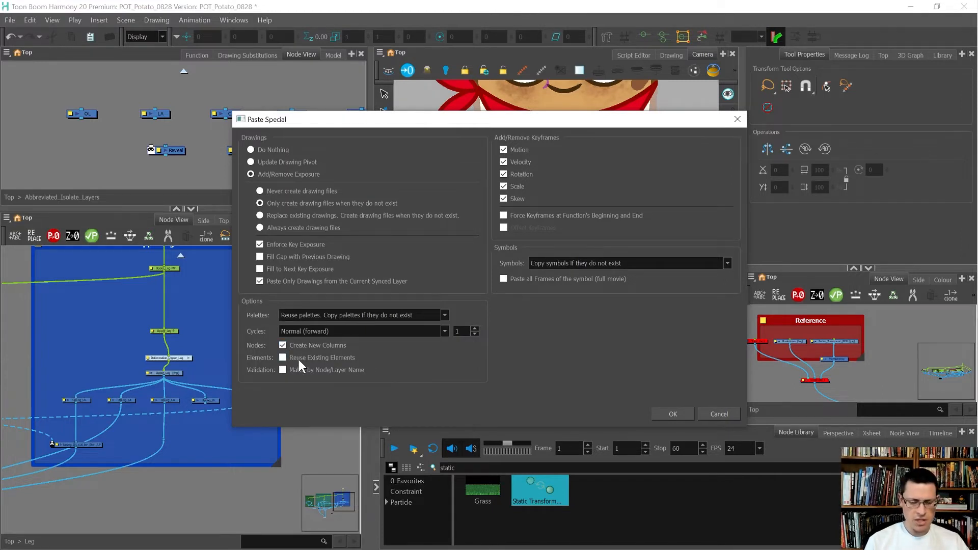
left_click(674, 411)
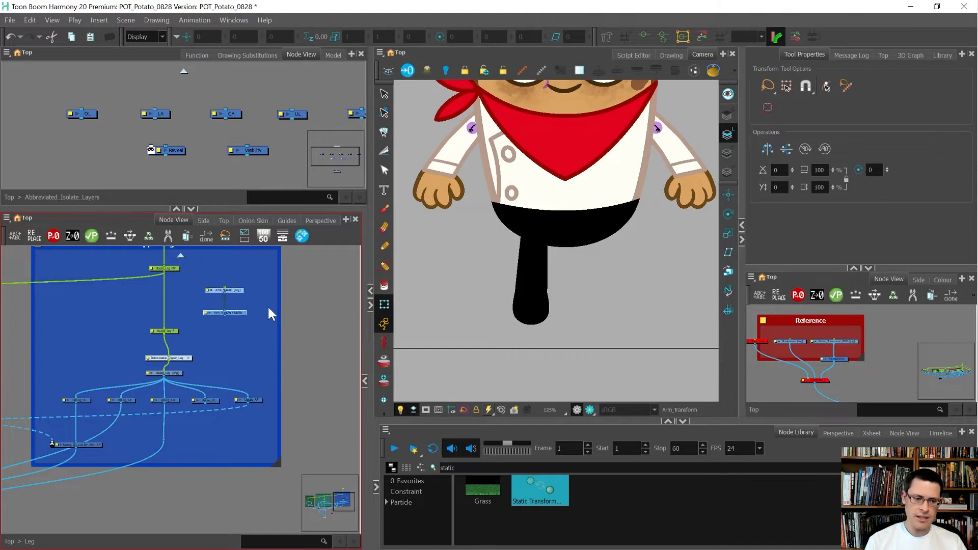
Connect the pasted Arm_Handle under Upper_Leg-MP and feed Arm_Handle_Visibility into the leg's composite.
scroll(184, 277, "up", 1)
scroll(184, 277, "up", 1)
left_click_drag(152, 266, 187, 386)
scroll(286, 279, "down", 2)
scroll(266, 314, "up", 2)
scroll(275, 331, "down", 2)
scroll(163, 387, "up", 2)
scroll(285, 325, "down", 3)
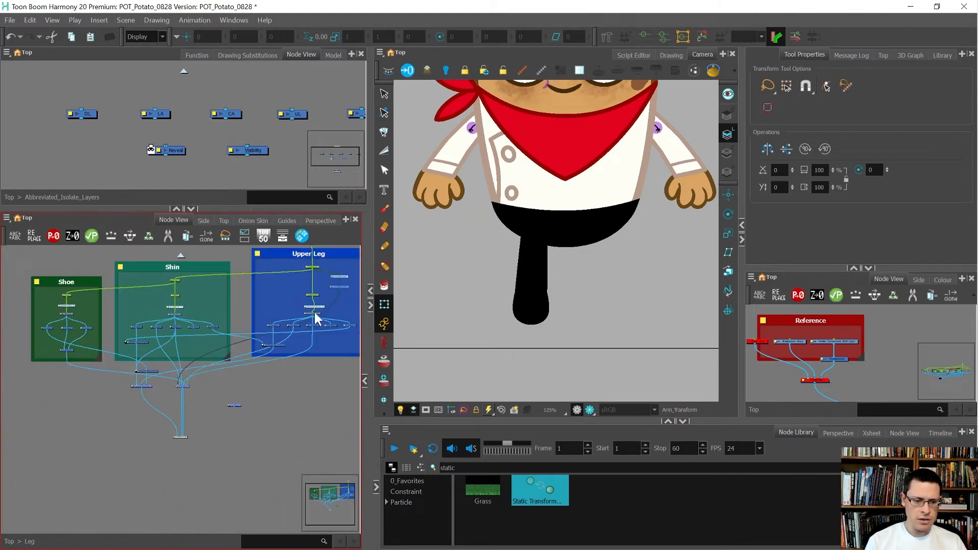
scroll(297, 320, "up", 2)
scroll(331, 304, "up", 2)
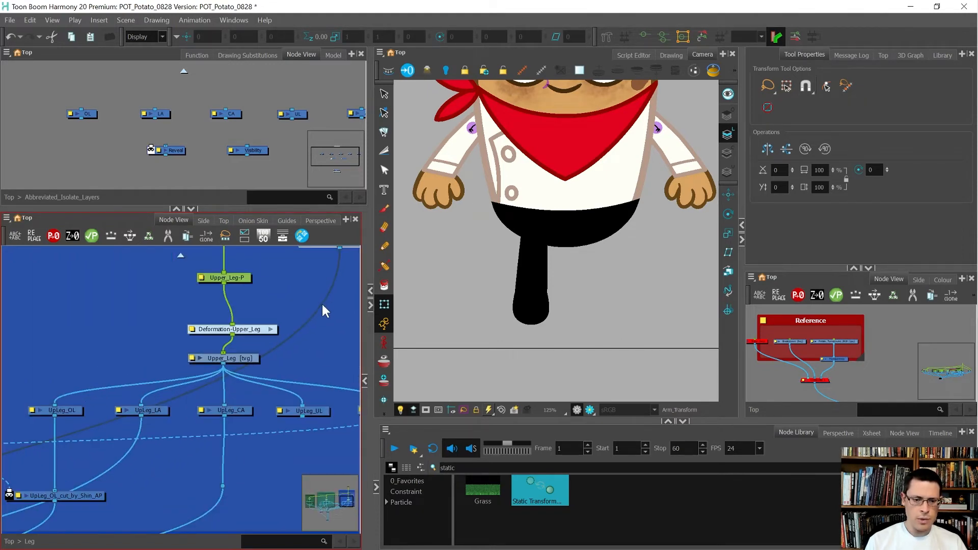
scroll(264, 305, "down", 3)
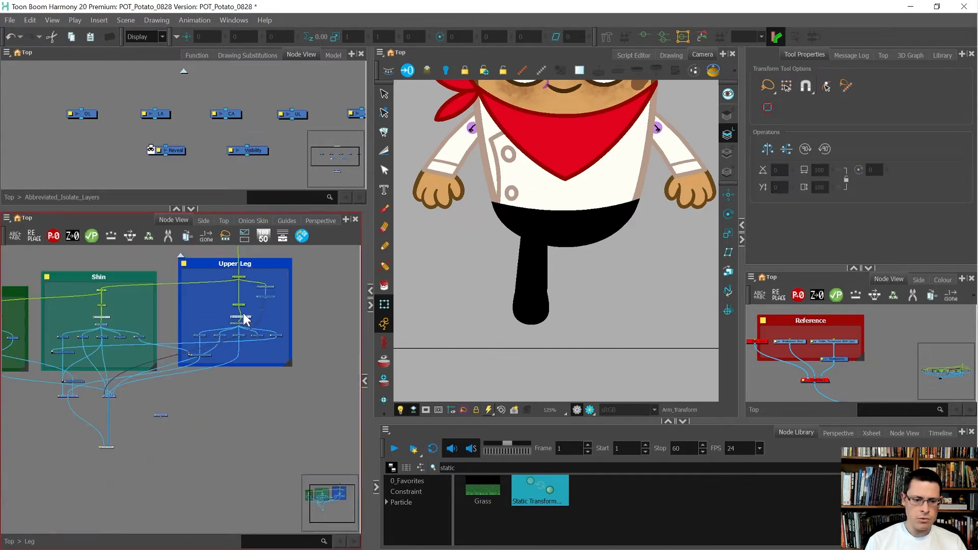
Route the handle's cable around the leg nodes with a waypoint and widen the Upper Leg backdrop to enclose the repositioned handle nodes.
left_click_drag(283, 382, 276, 382)
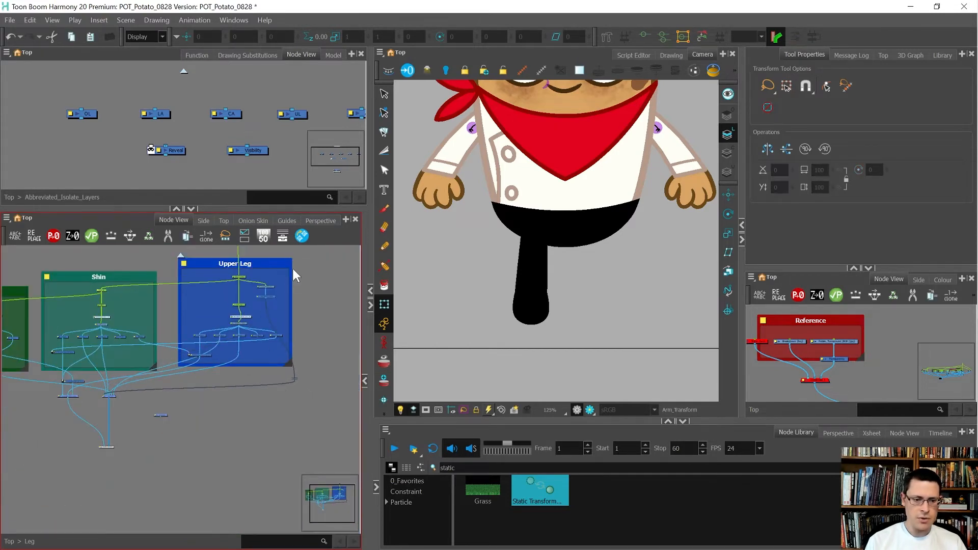
left_click_drag(261, 289, 293, 289)
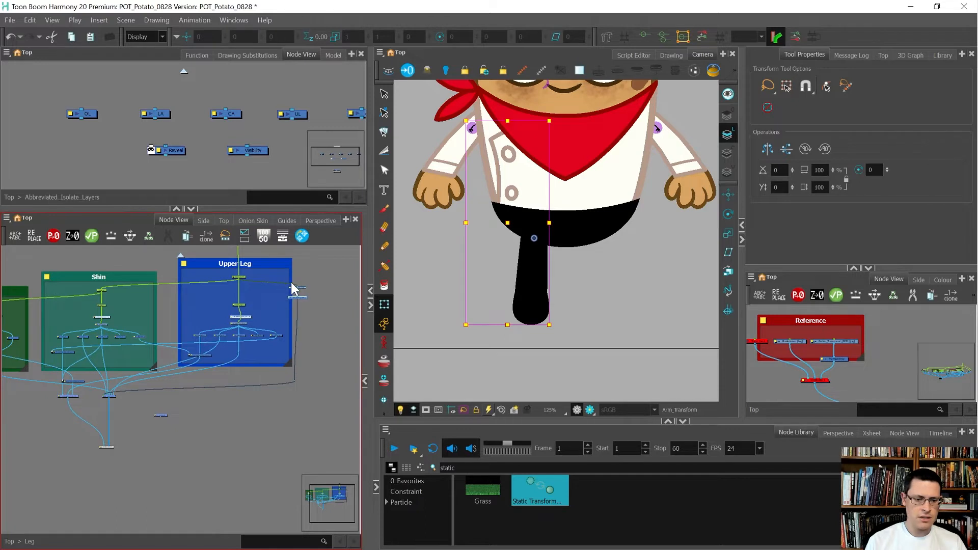
left_click_drag(291, 363, 330, 366)
left_click(323, 381)
Select the pasted Arm_Handle node under Upper_Leg-MP and compare its entries in the Xsheet and Timeline.
scroll(301, 280, "up", 5)
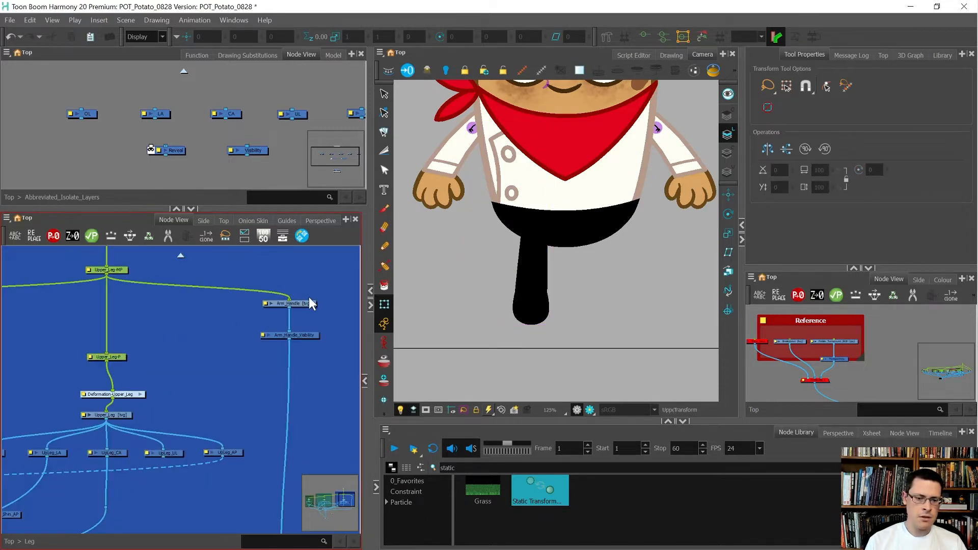
left_click(308, 301)
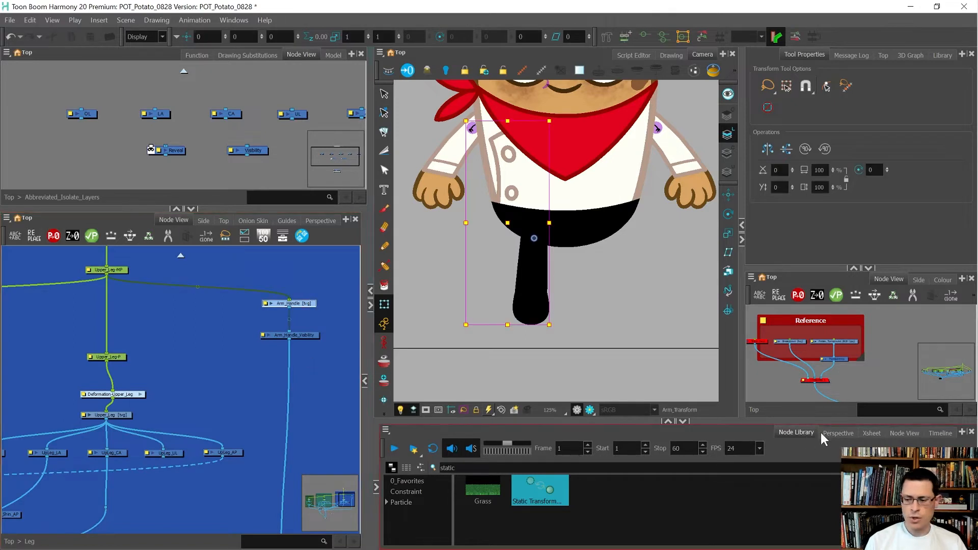
left_click(941, 432)
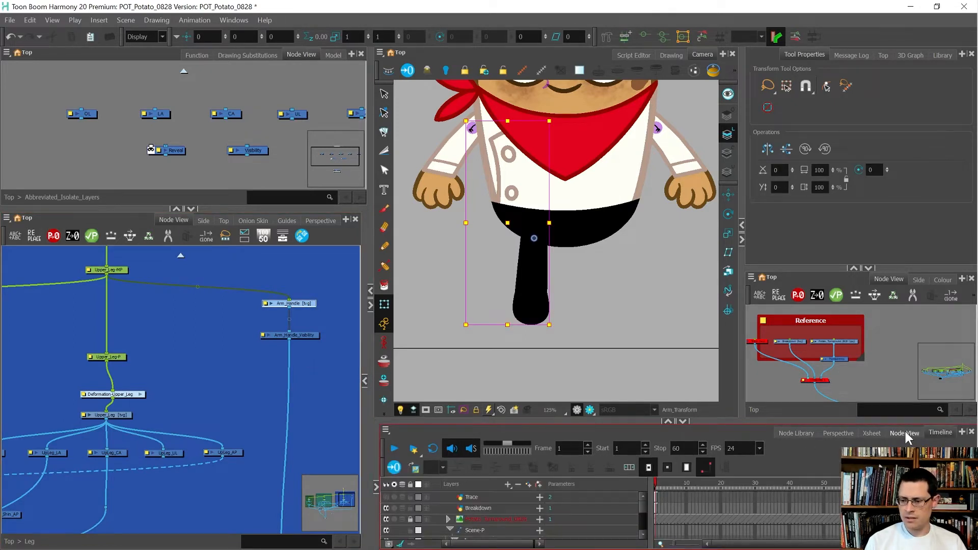
left_click(873, 432)
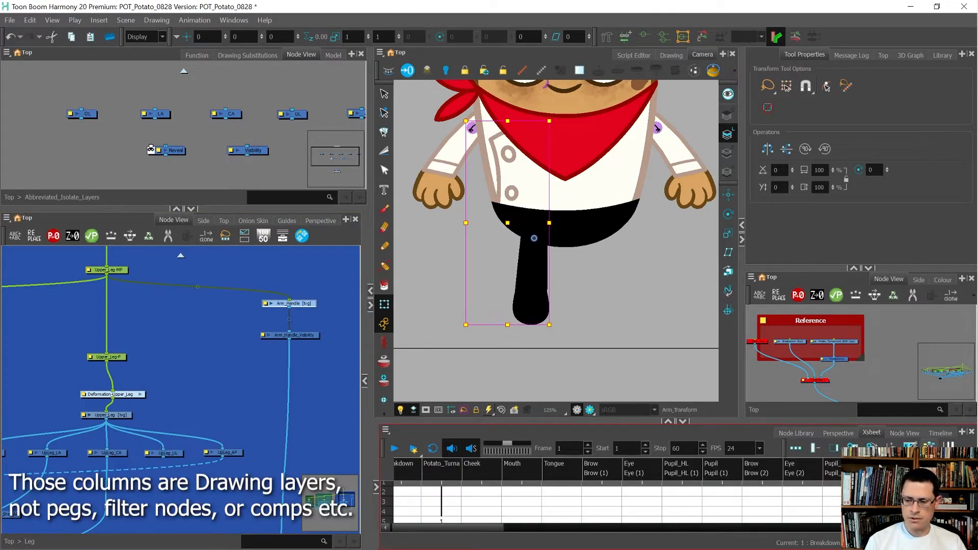
left_click_drag(216, 318, 336, 275)
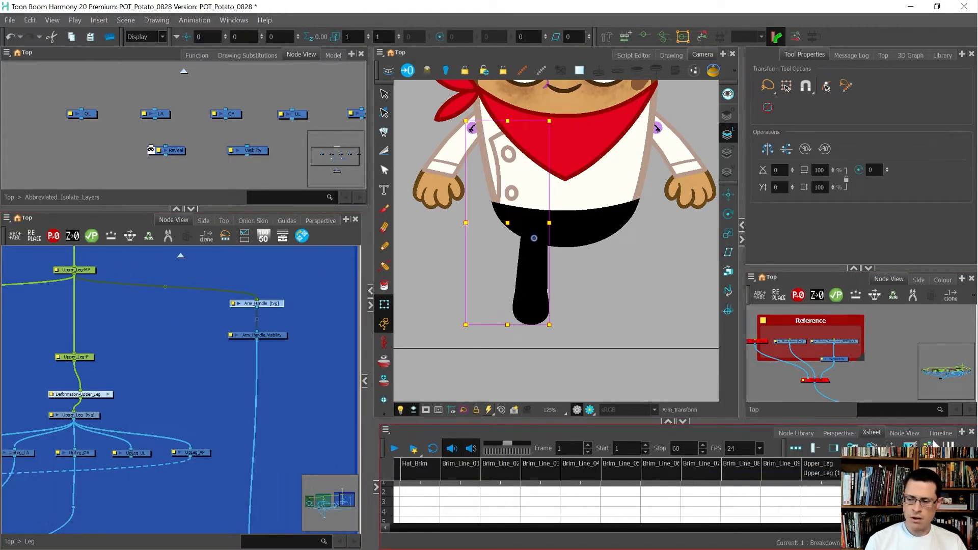
left_click(939, 434)
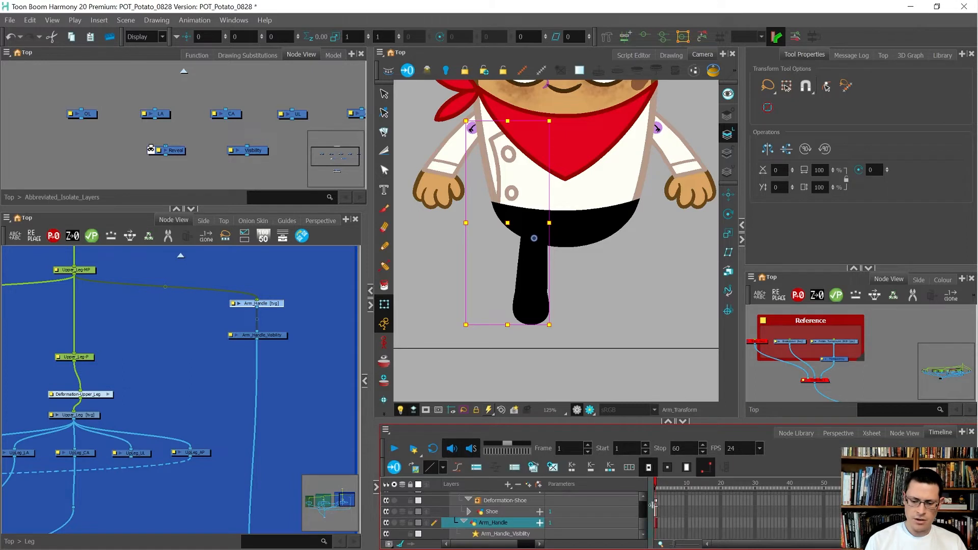
left_click(871, 434)
left_click(940, 433)
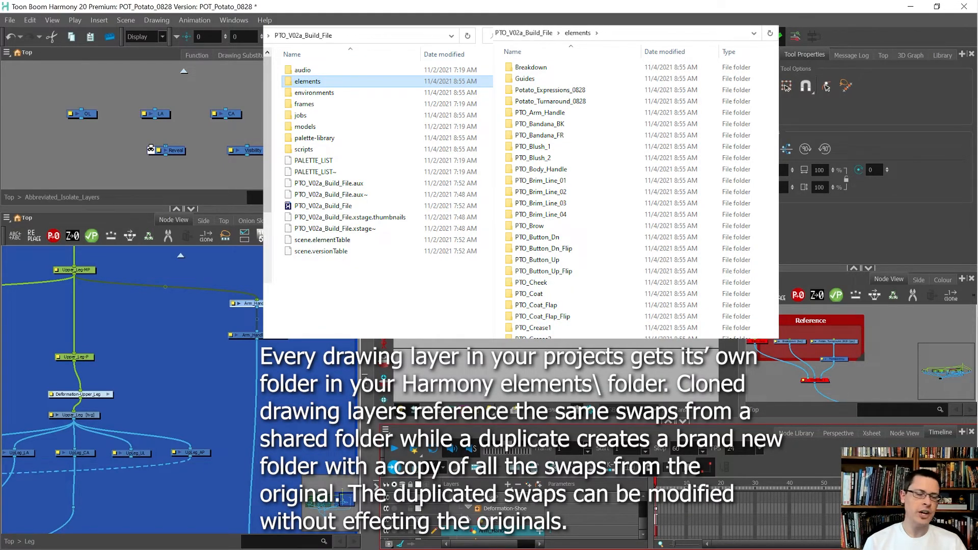
left_click(176, 383)
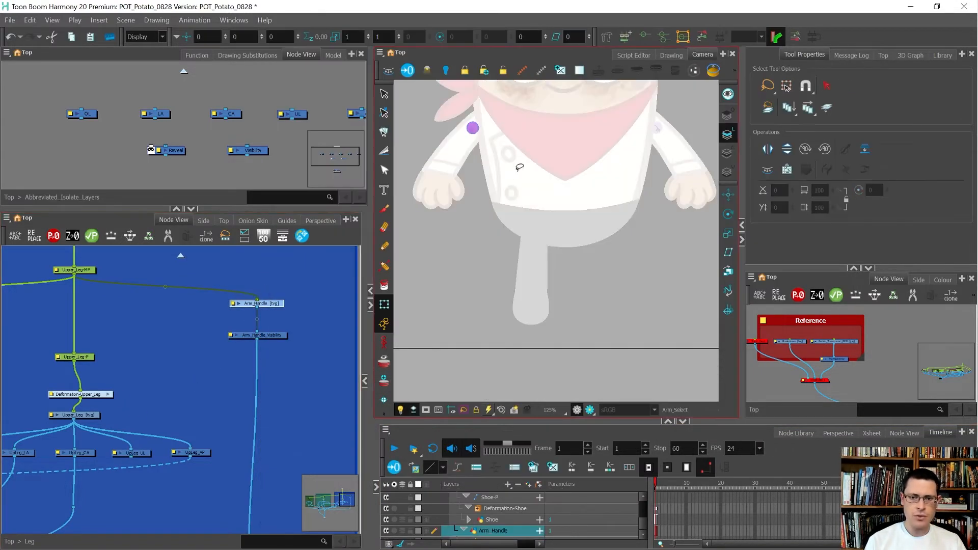
Move the handle drawing on both line and colour art from the shoulder to the upper end of the leg.
key("alt+s")
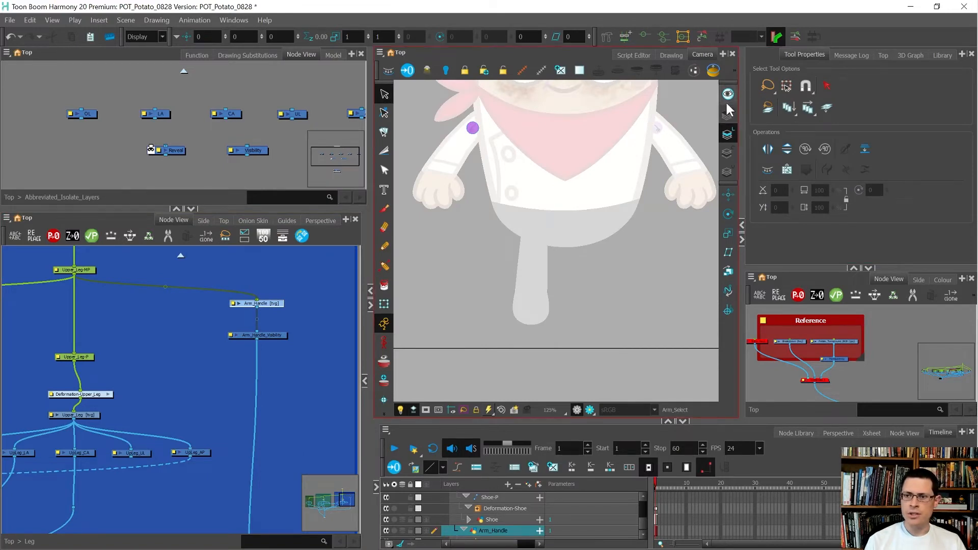
key("2")
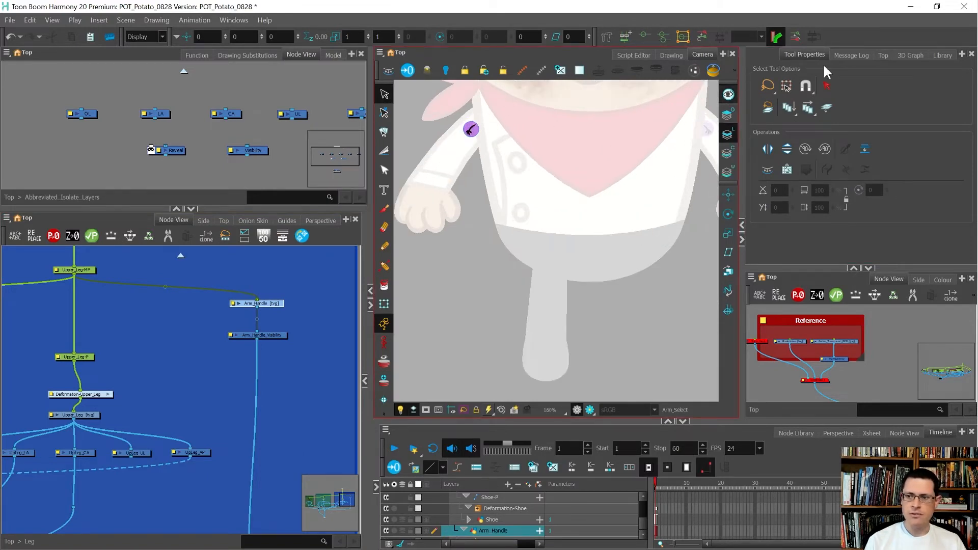
left_click(826, 108)
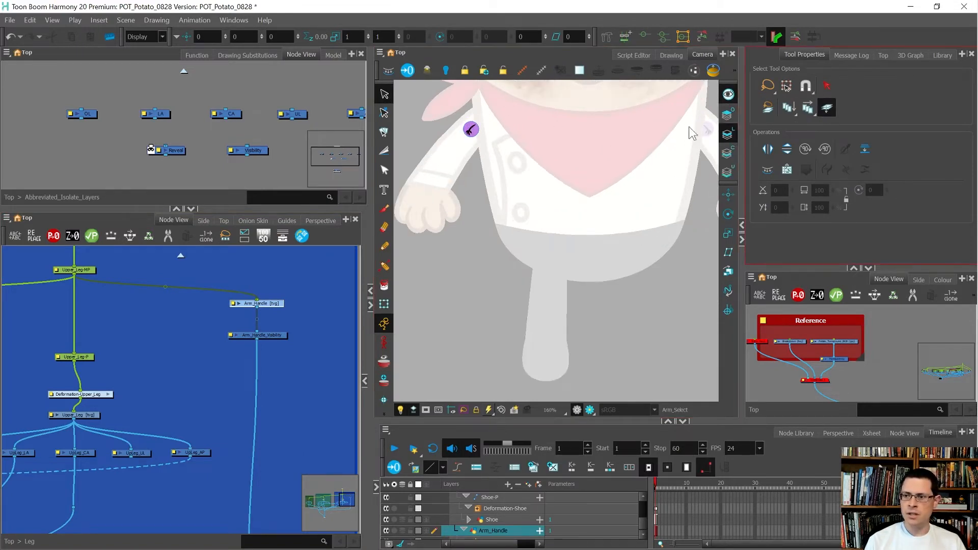
left_click(472, 131)
scroll(477, 134, "up", 3)
left_click_drag(474, 133, 617, 400)
key("space")
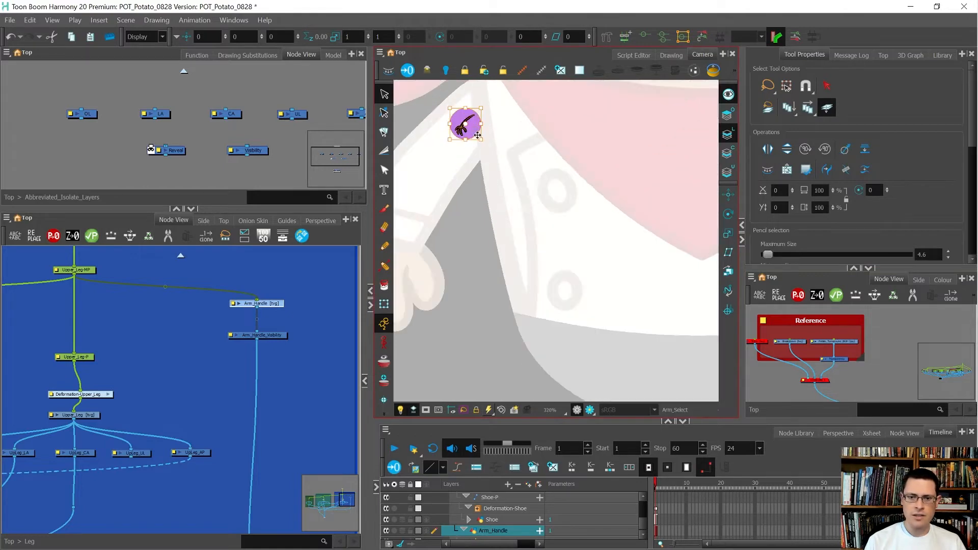
left_click_drag(635, 347, 564, 179)
scroll(543, 213, "up", 1)
left_click_drag(542, 222, 549, 285)
scroll(512, 218, "down", 1)
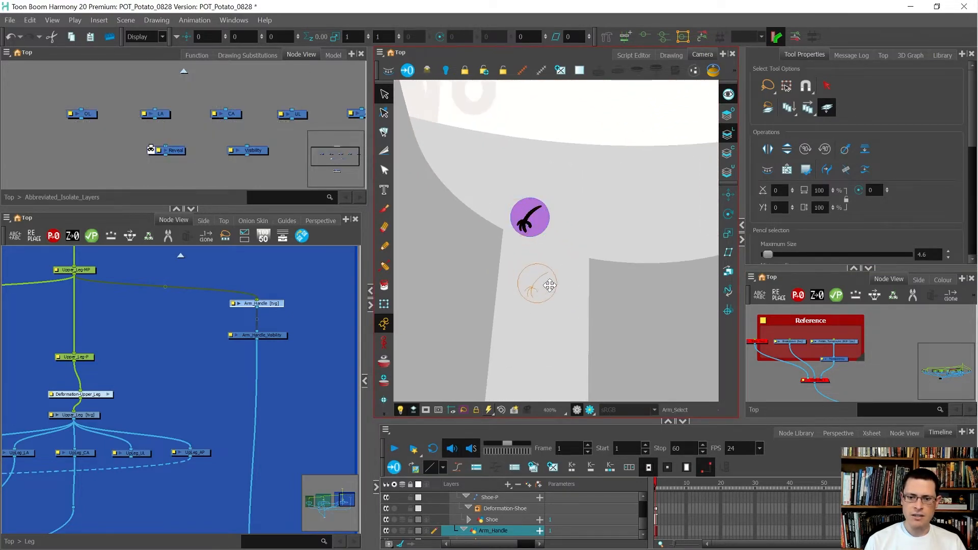
scroll(532, 269, "up", 2)
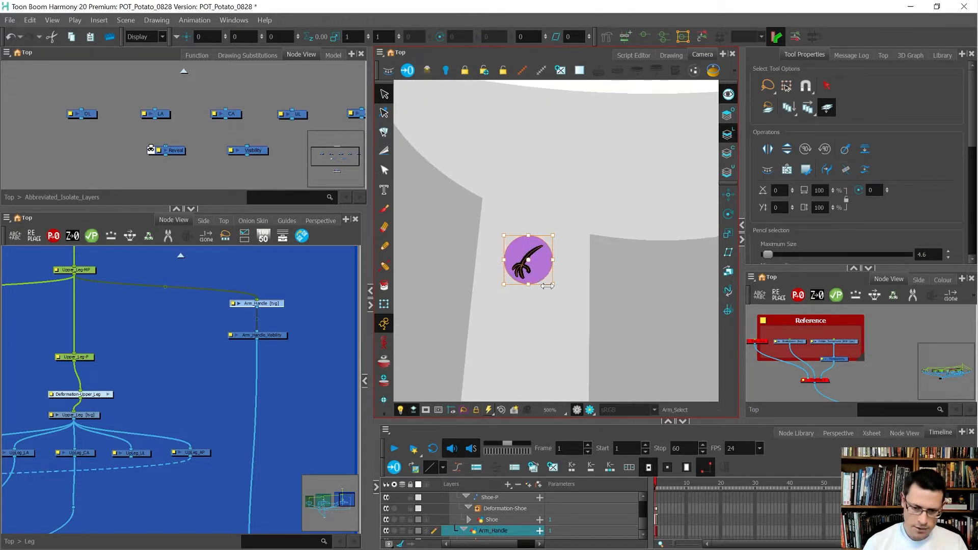
Limit the selection to the current art layer and delete the arm icon inside the purple handle circle.
left_click(826, 110)
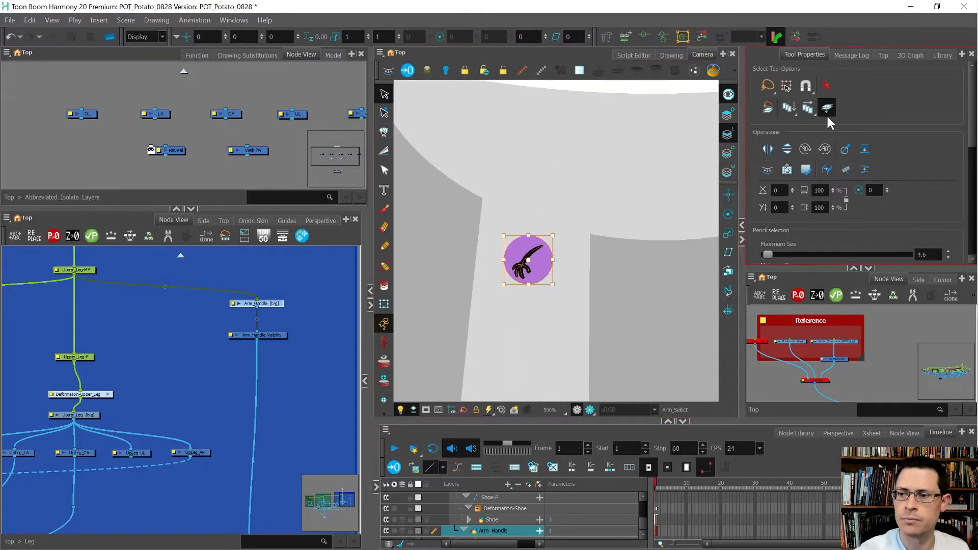
left_click_drag(574, 265, 571, 299)
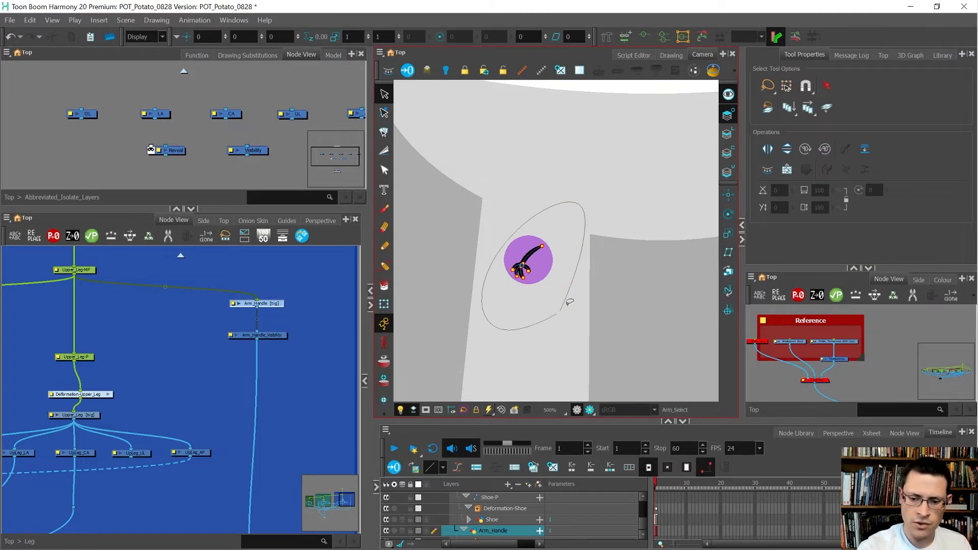
key("Delete")
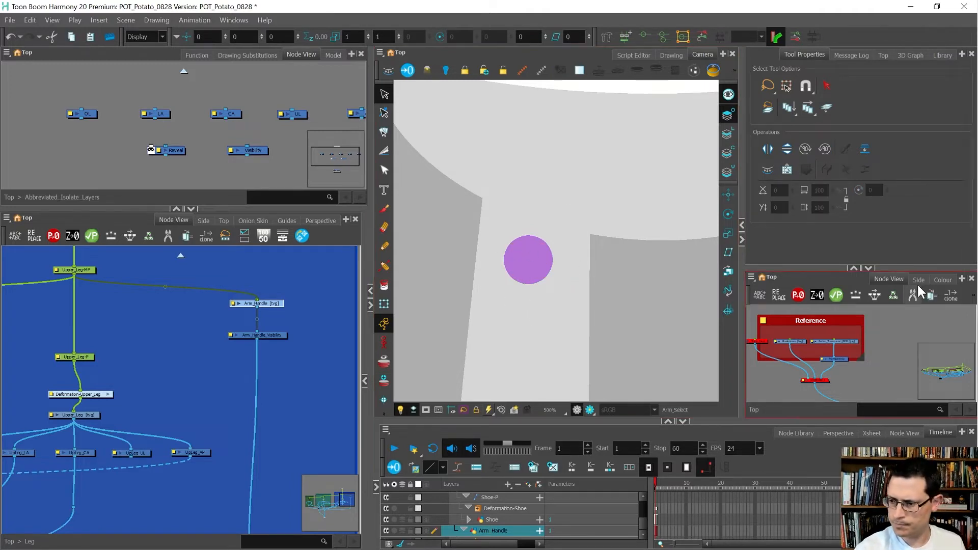
Paint a black leg-and-foot icon inside the handle circle using the Hat colour and Solid Brush at size 3.9.
left_click(943, 279)
left_click(817, 368)
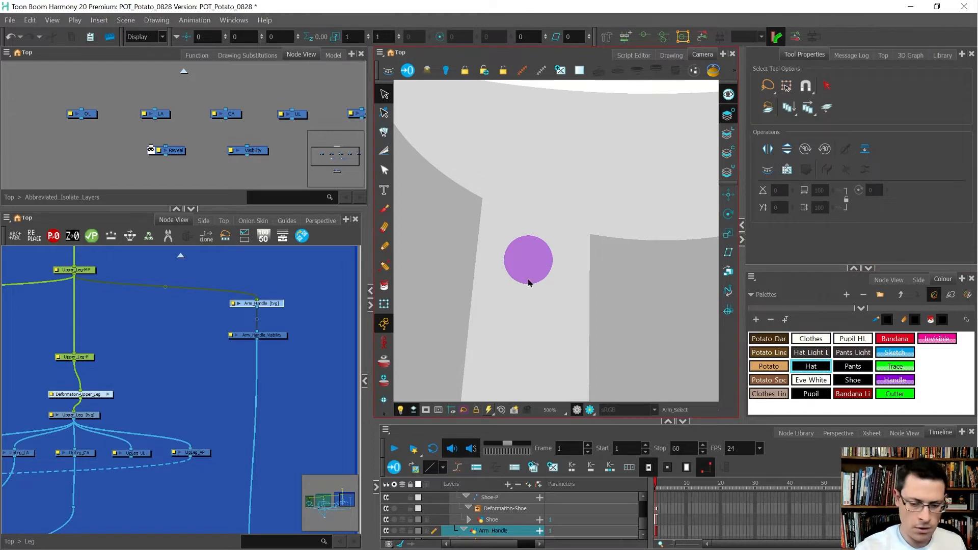
key("alt+shift+q")
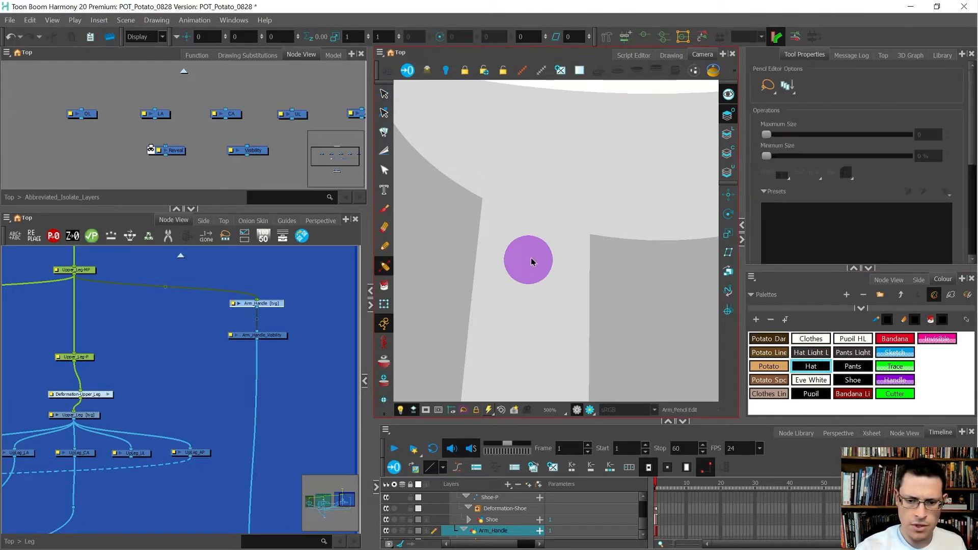
key("alt+/")
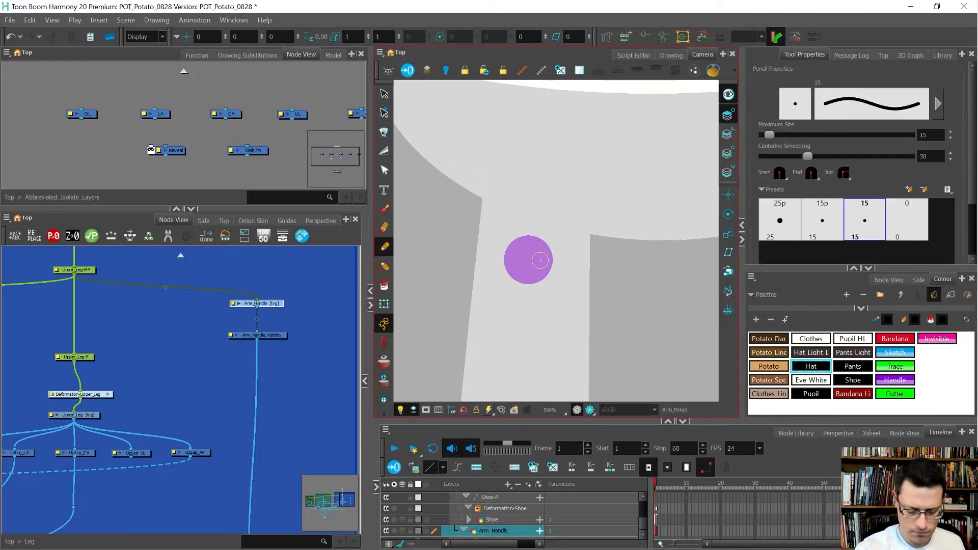
scroll(542, 258, "up", 1)
scroll(542, 258, "up", 2)
key("alt+b")
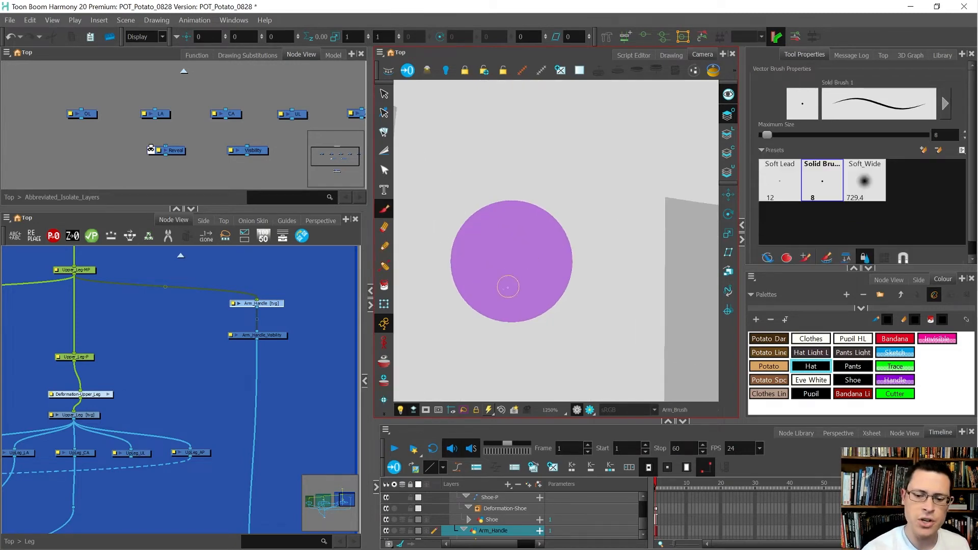
mouse_move(510, 288)
left_mouse_down()
mouse_move(490, 293)
mouse_move(519, 292)
mouse_move(497, 302)
mouse_move(514, 299)
mouse_move(518, 291)
mouse_move(478, 296)
mouse_move(513, 293)
mouse_move(505, 213)
mouse_move(517, 222)
mouse_move(510, 280)
left_mouse_up()
key("ctrl+z")
key("o")
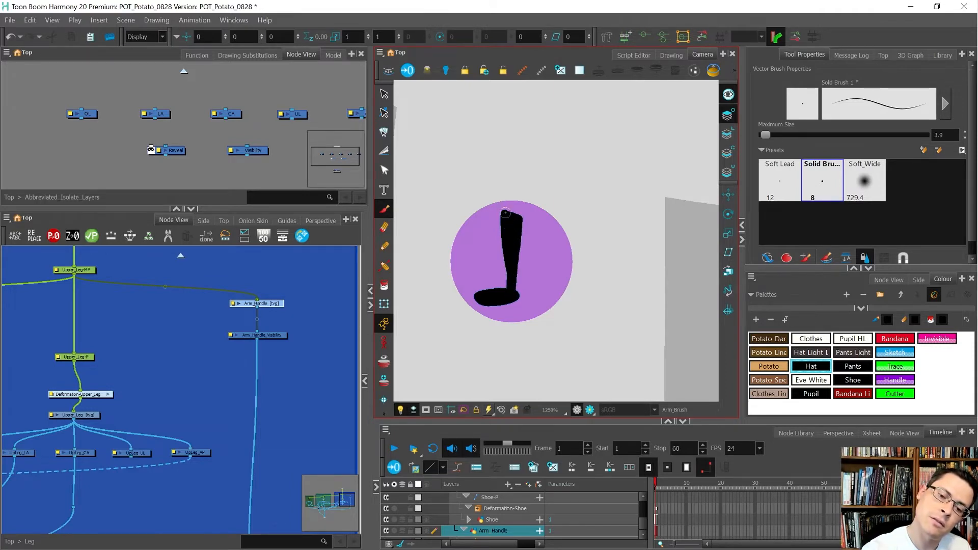
Select all strokes of the leg icon, flatten them, and center the icon within the purple circle.
key("alt+s")
key("ctrl+a")
key("alt+shift+f")
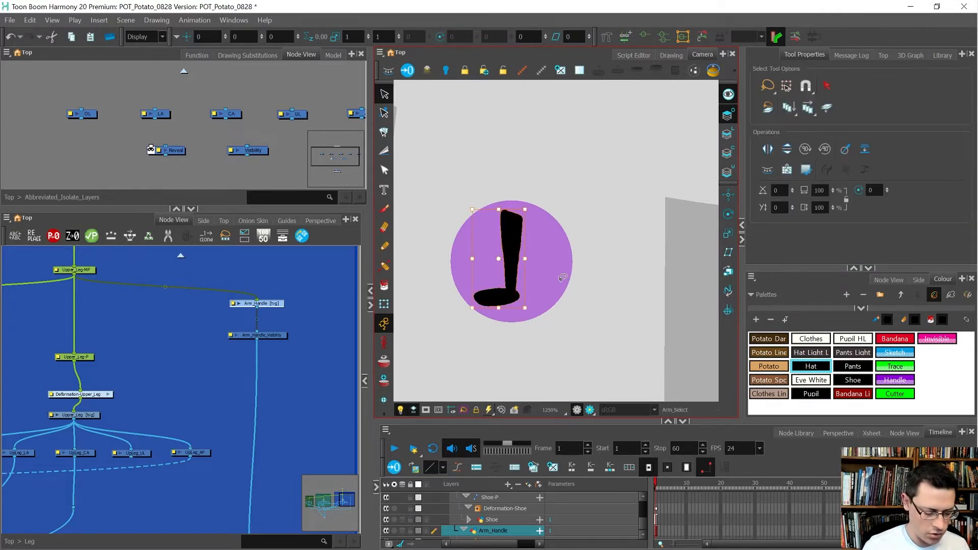
scroll(576, 278, "down", 3)
scroll(554, 258, "up", 3)
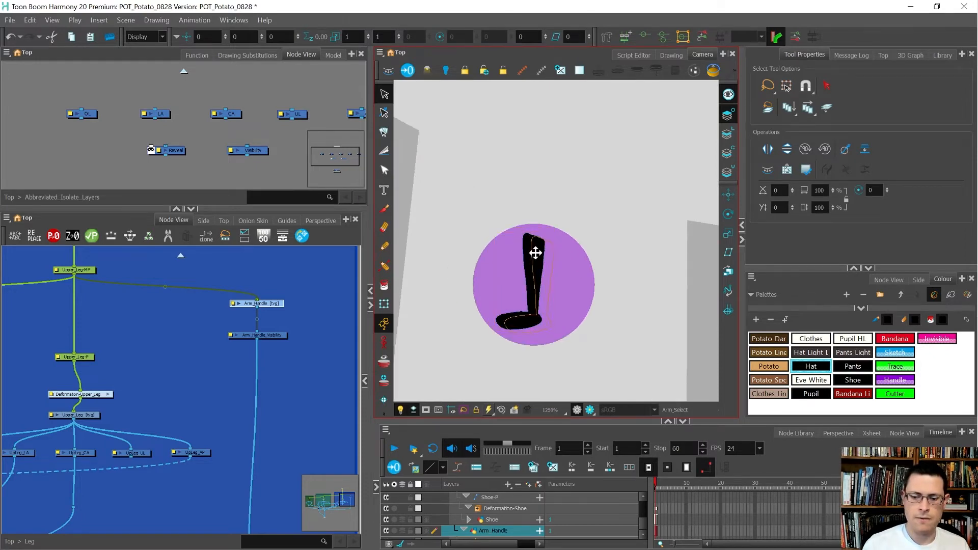
left_click_drag(536, 253, 536, 255)
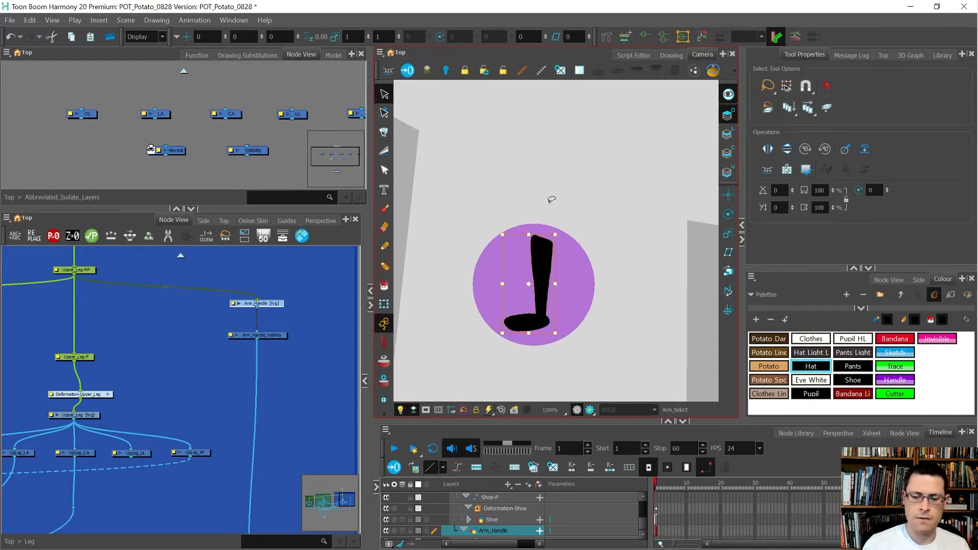
Test transforming the leg by its new handle, undo the change and deselect.
scroll(552, 199, "down", 5)
key("shift+t")
scroll(576, 230, "down", 3)
left_click(487, 312)
scroll(487, 313, "down", 2)
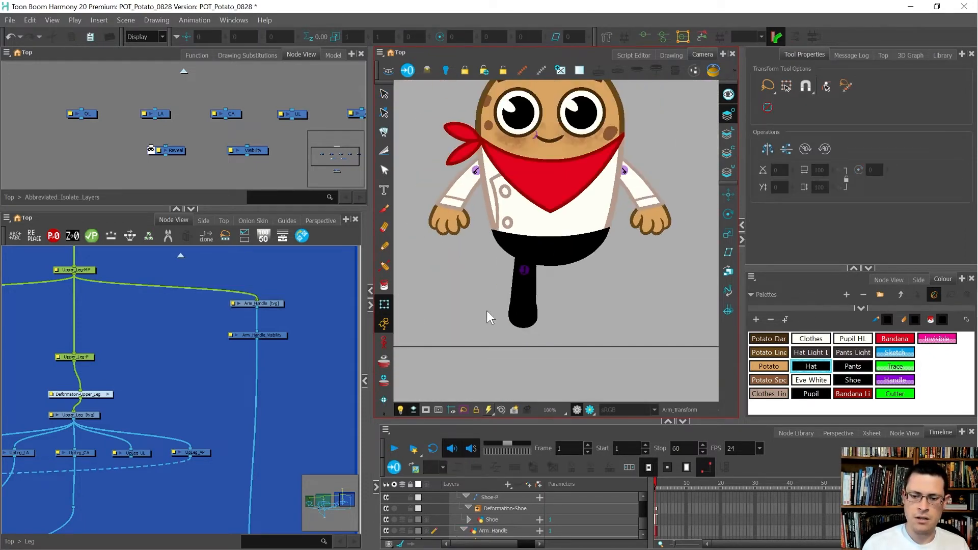
left_click(517, 298)
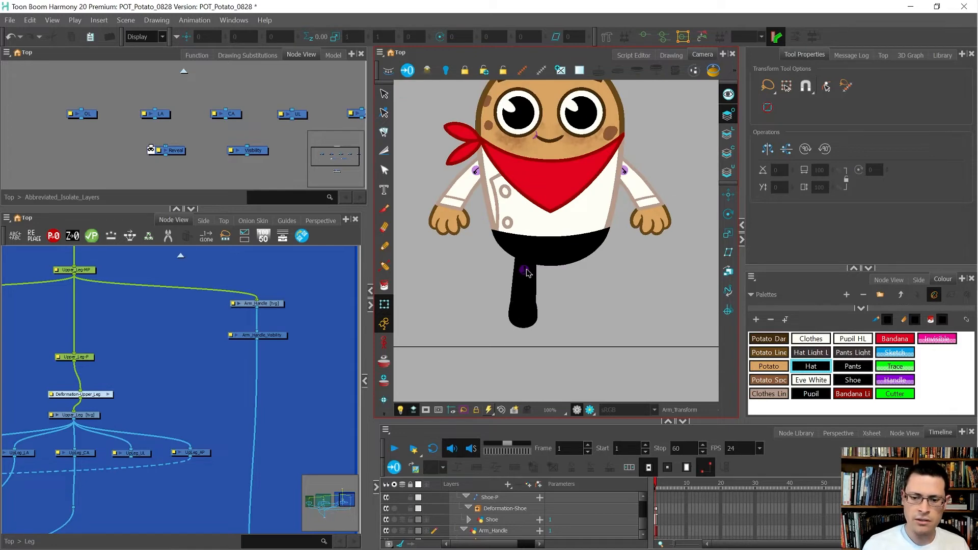
scroll(521, 269, "up", 1)
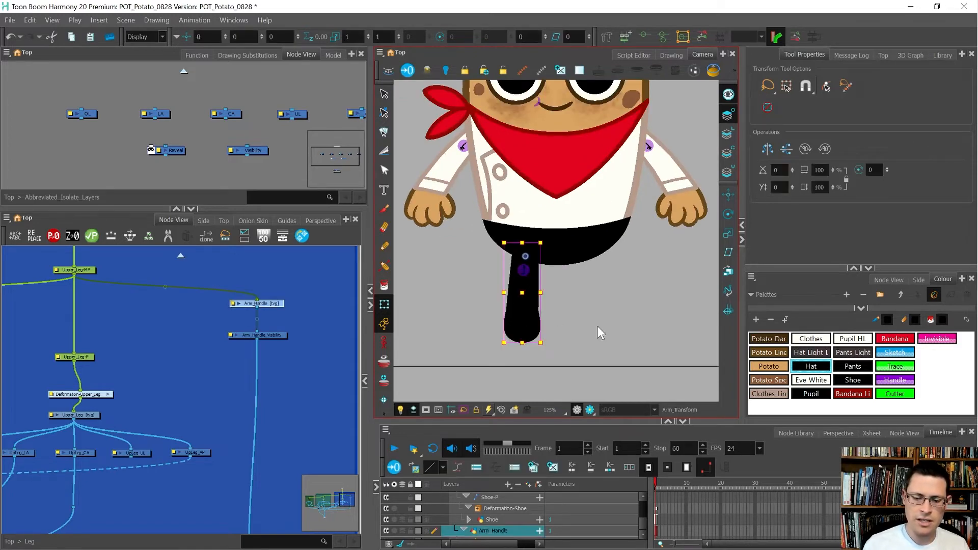
left_click_drag(596, 326, 620, 320)
key("ctrl+z")
left_click(589, 306)
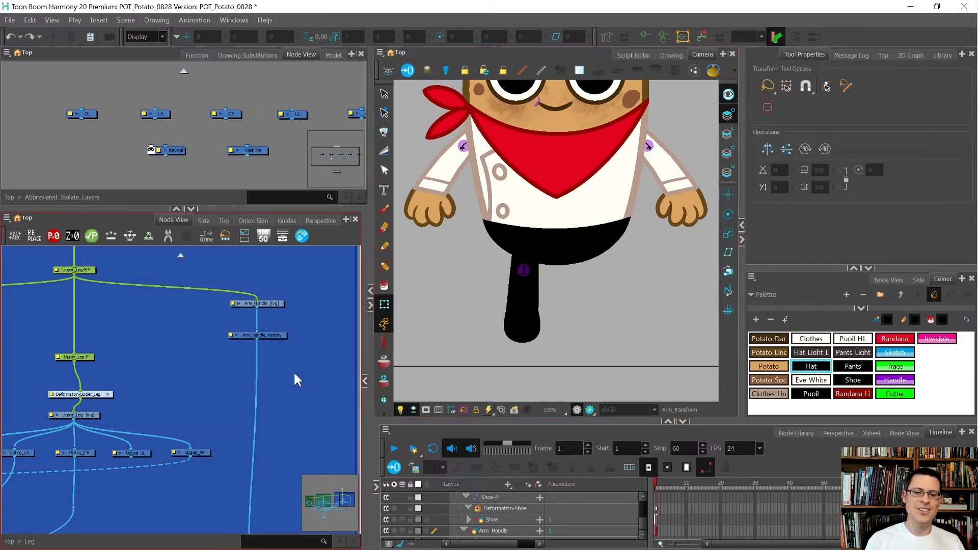
Cut Arm_Handle and Arm_Handle_Visibility with their cable waypoint from the Leg group and paste them at the top level.
scroll(308, 291, "down", 3)
left_click_drag(310, 282, 297, 315)
left_click_drag(281, 397, 279, 409)
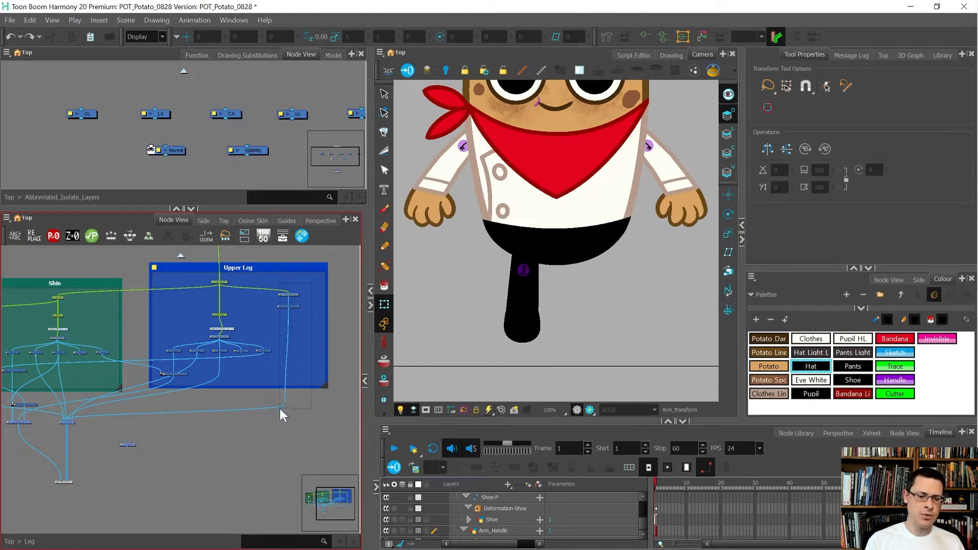
key("Delete")
left_click(179, 254)
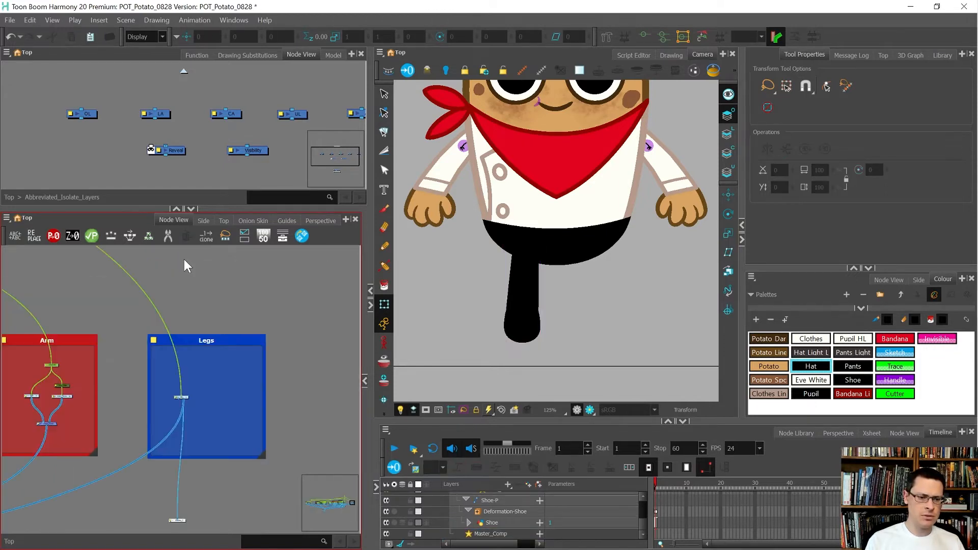
key("ctrl+v")
scroll(263, 300, "up", 4)
left_click(288, 320)
left_click_drag(288, 319, 225, 259)
scroll(225, 259, "up", 6)
scroll(226, 323, "down", 1)
scroll(265, 338, "up", 1)
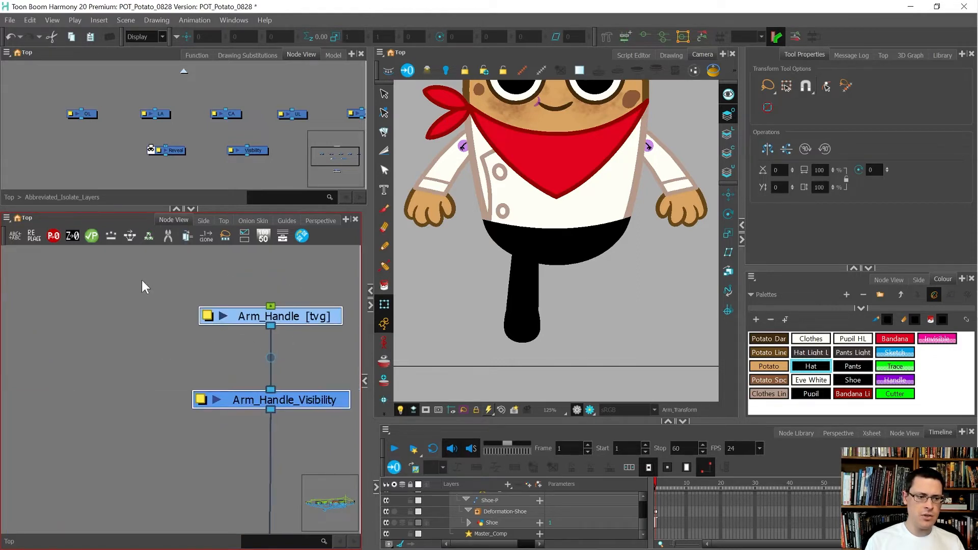
Replace the prefix Arm with Leg in the names of the pasted handle drawing and its visibility node.
left_click(22, 234)
left_click(511, 283)
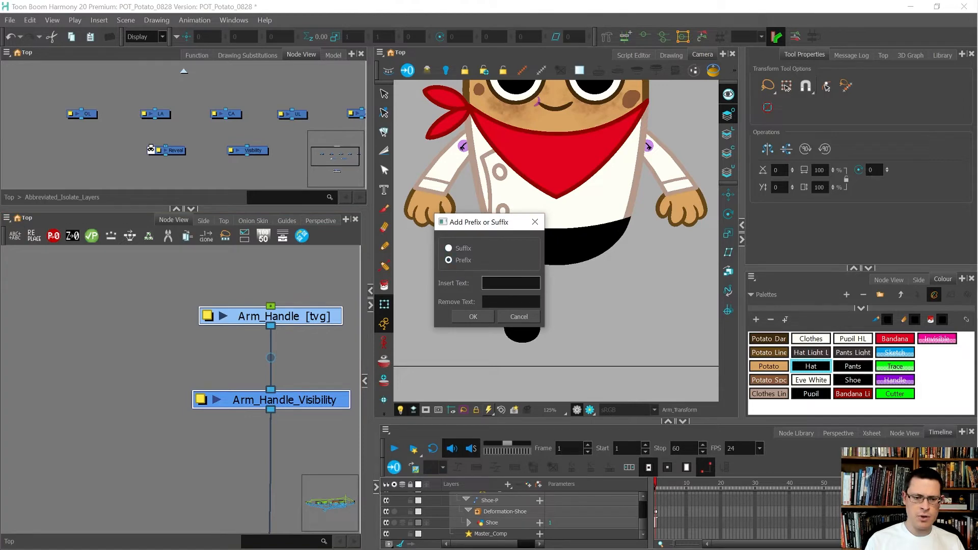
left_click(511, 301)
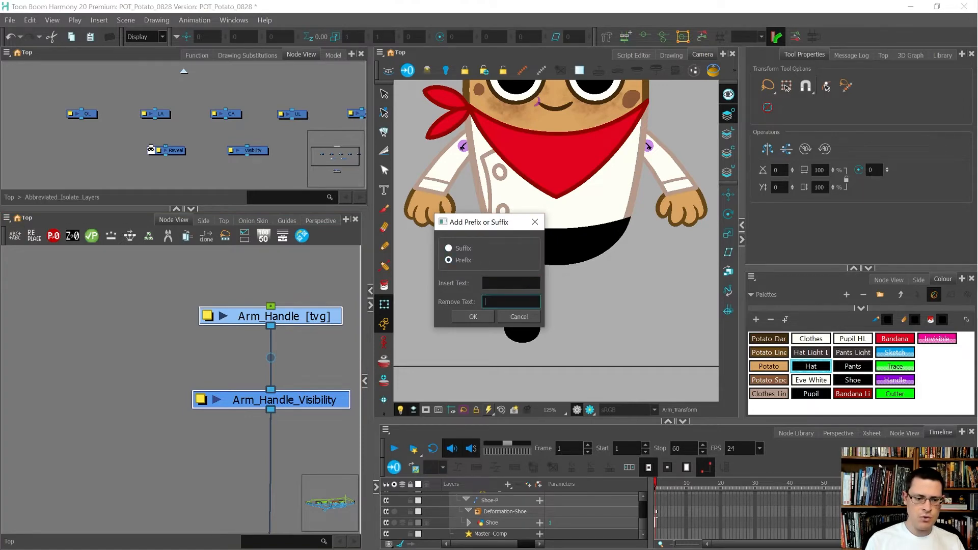
type("Arm_Handle")
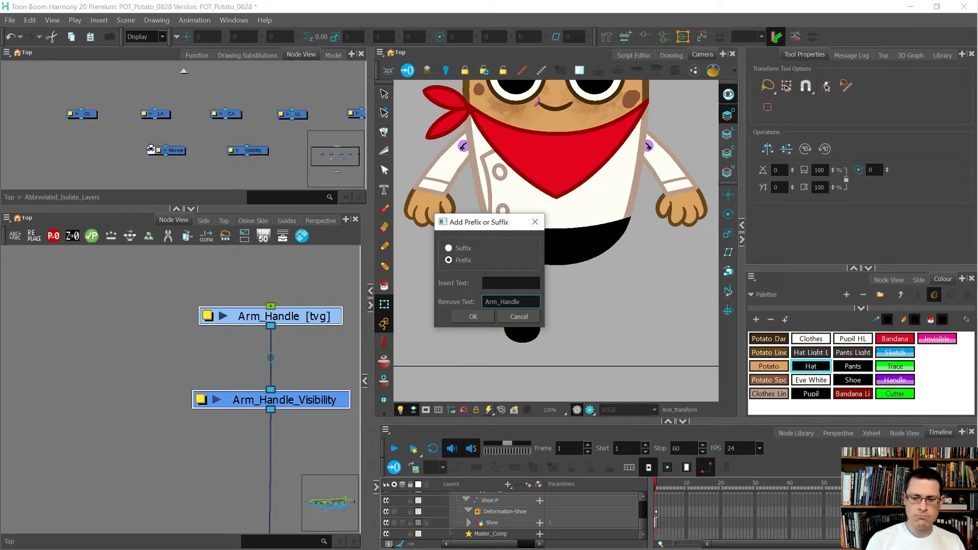
key("BackSpace")
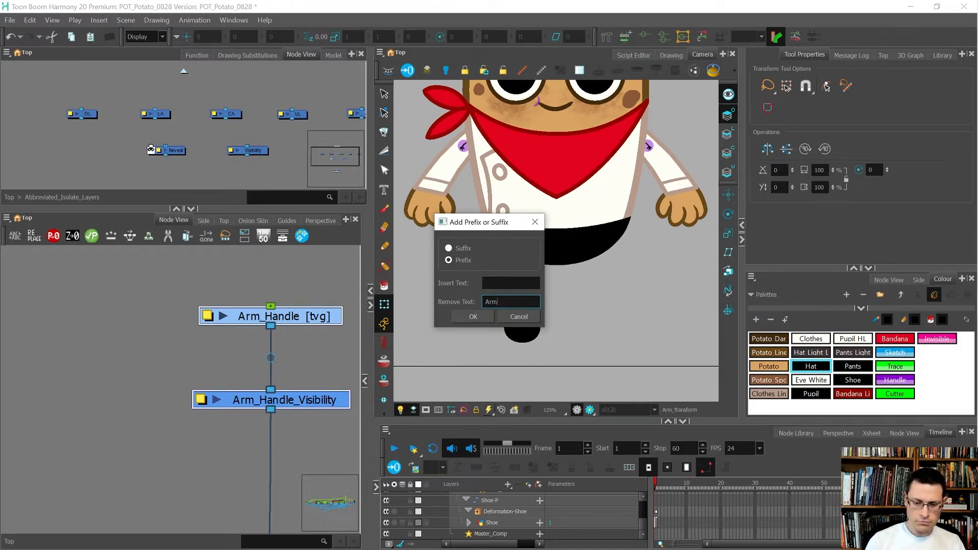
key("shift+Tab")
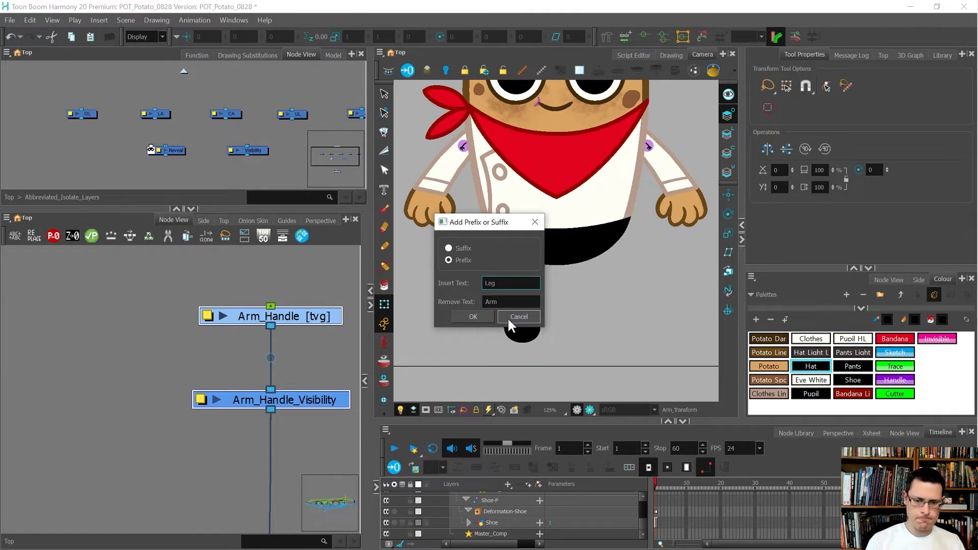
left_click(483, 313)
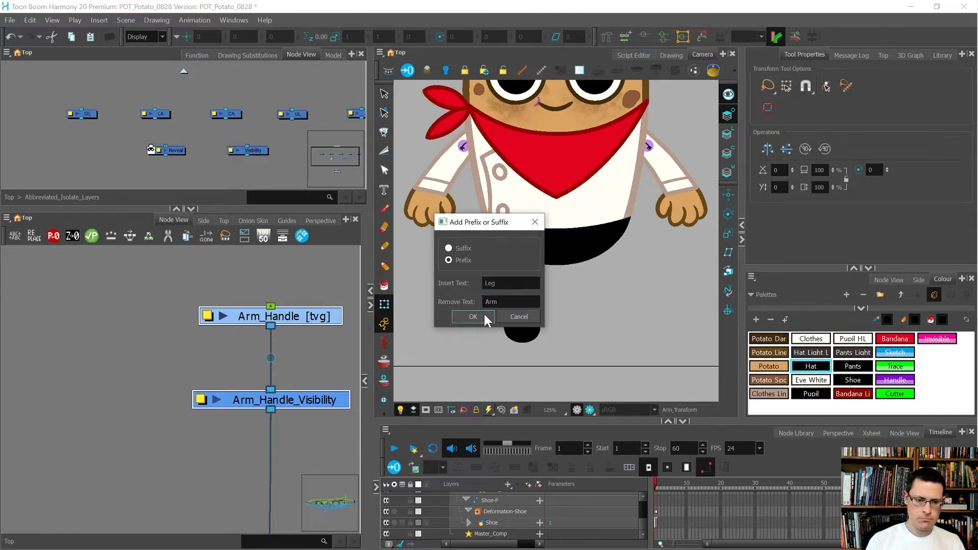
Add a parent peg above the Leg group inside the blue Legs backdrop and position it higher up.
scroll(194, 346, "down", 5)
left_click(232, 367)
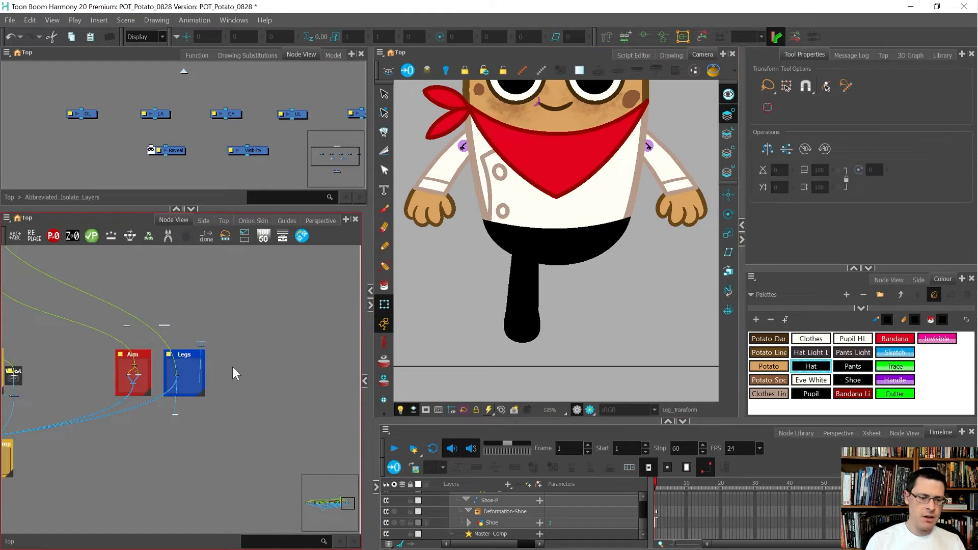
scroll(175, 375, "up", 5)
left_click(184, 404)
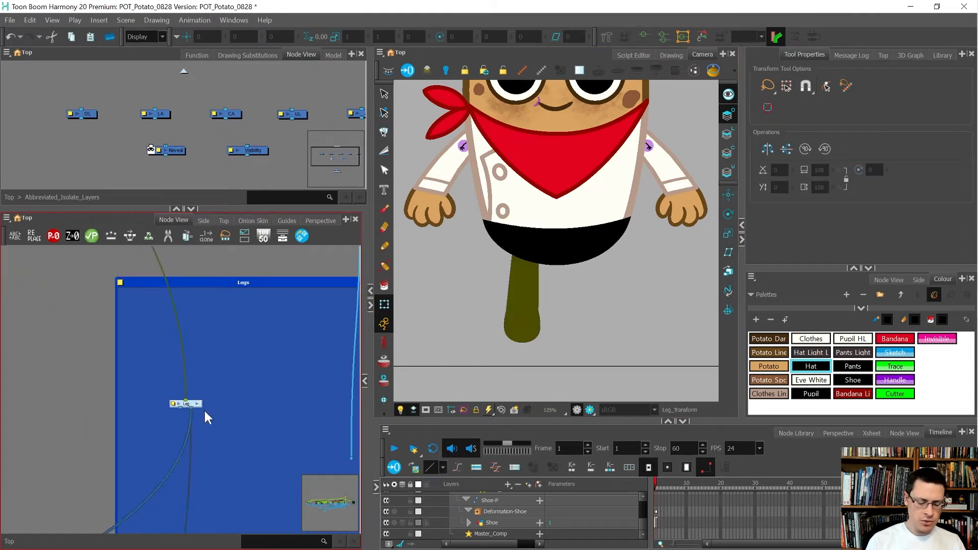
key("ctrl+p")
left_click_drag(194, 365, 225, 337)
scroll(220, 343, "up", 3)
scroll(220, 343, "up", 1)
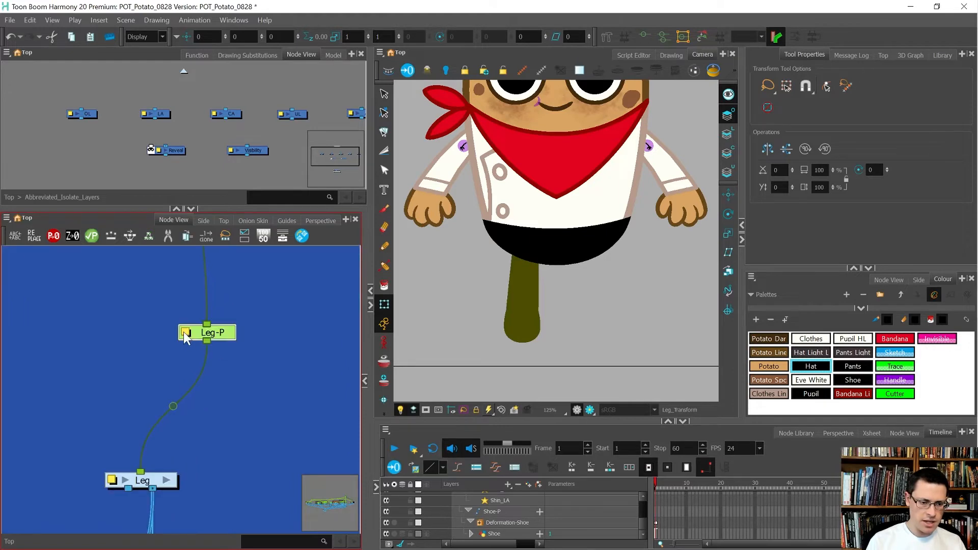
Rename the peg above the Leg group as Legs-MP.
double_click(205, 334)
type("Legs-MP")
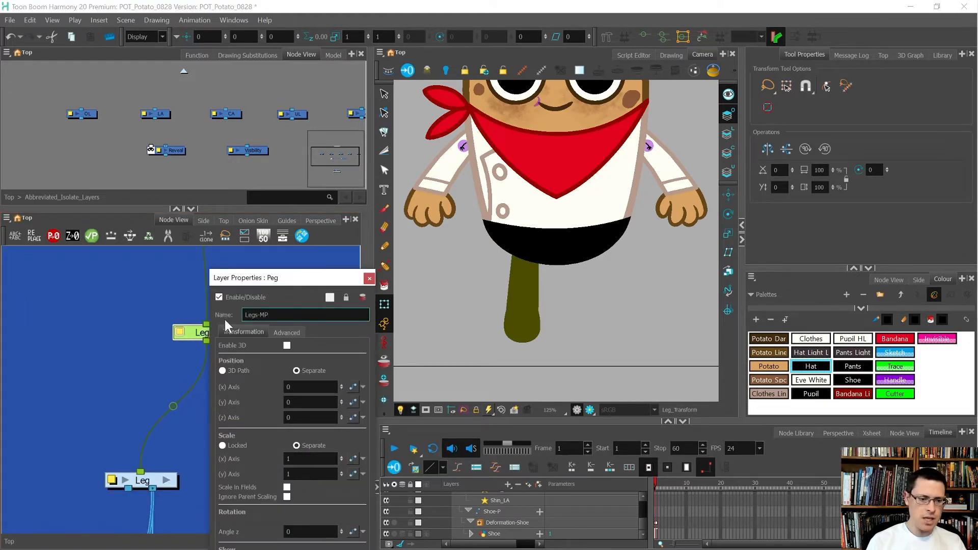
left_click(329, 298)
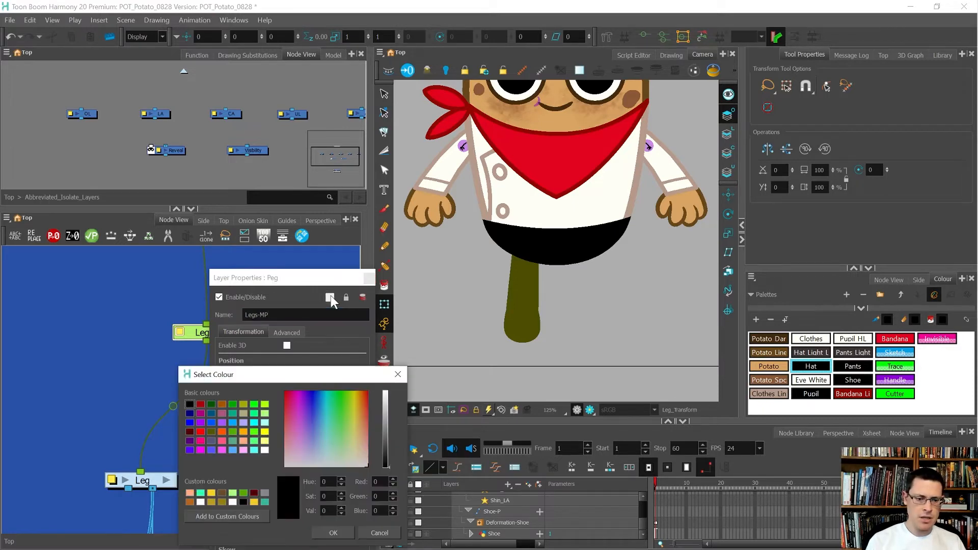
left_click(395, 377)
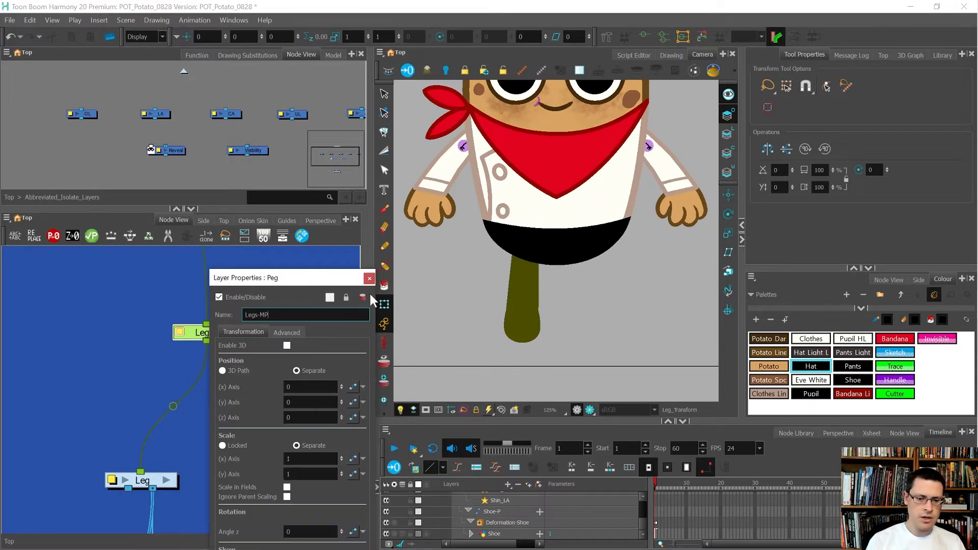
left_click(369, 279)
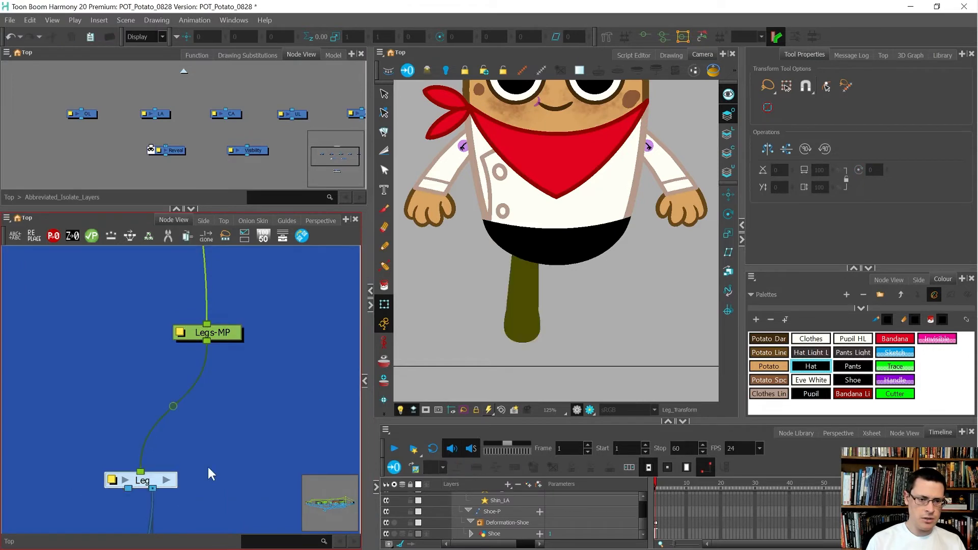
Clone the Leg group, place the clone beside the original, and connect it under the Legs-MP peg.
left_click(209, 237)
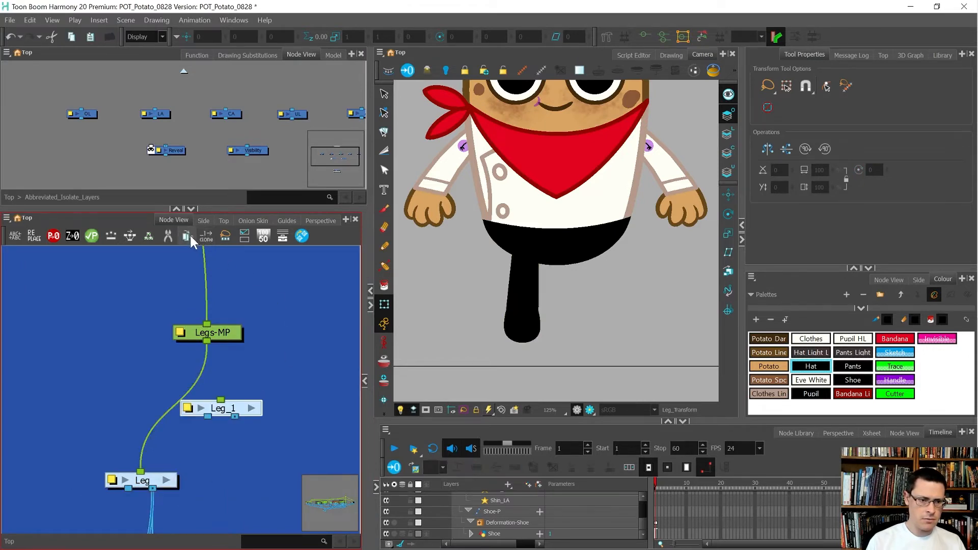
mouse_move(206, 387)
left_mouse_down()
mouse_move(276, 431)
mouse_move(273, 458)
left_mouse_up()
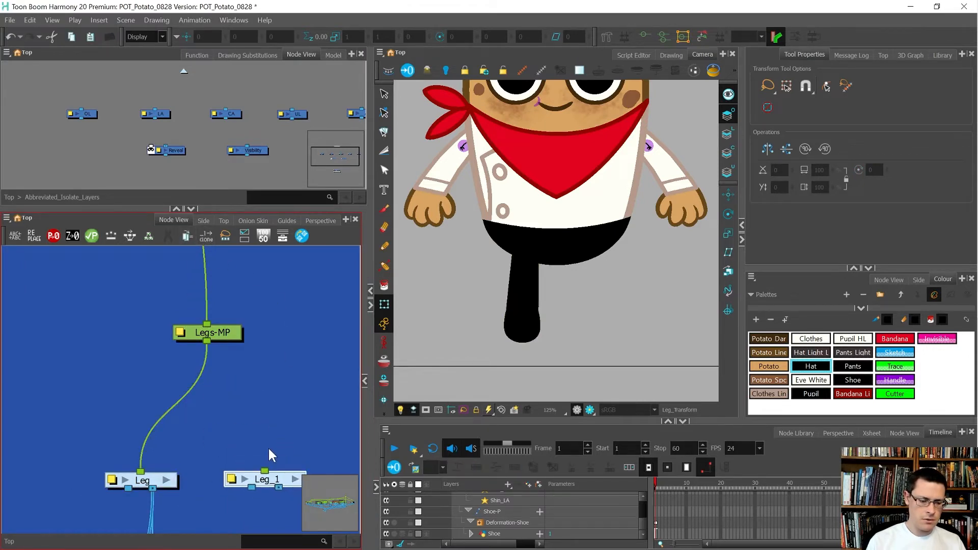
scroll(90, 359, "down", 3)
scroll(147, 406, "up", 3)
left_click_drag(166, 313, 222, 441)
Add a composite below the two leg groups and connect the image outputs of Leg and Leg_1 to it.
scroll(269, 349, "down", 3)
scroll(230, 358, "up", 3)
left_click(231, 355)
left_click(167, 319)
key("ctrl+h")
left_click(234, 394)
left_click_drag(211, 393, 282, 420)
left_click_drag(282, 330, 283, 422)
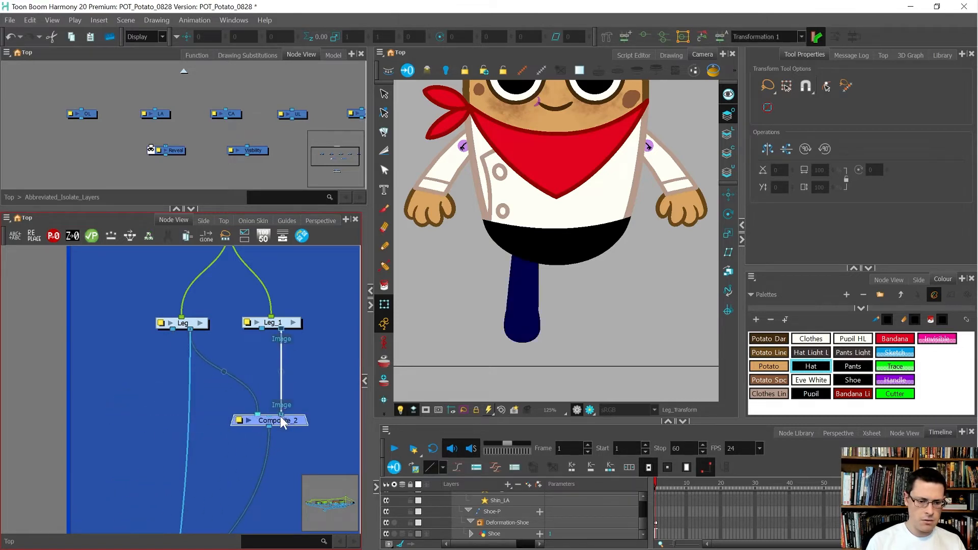
Rename the composite that merges the two legs as Legs_Comp.
double_click(240, 422)
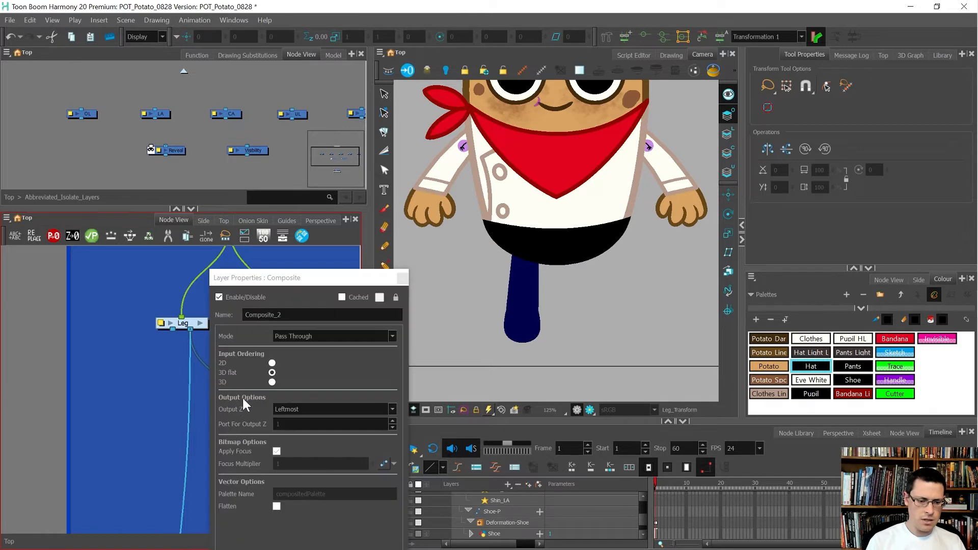
key("Return")
type("Legs_Comp")
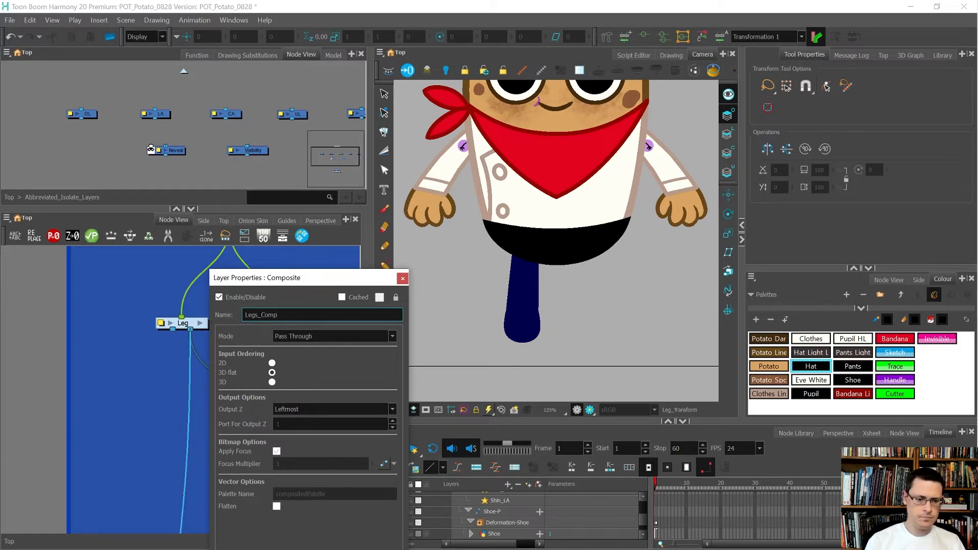
left_click(402, 279)
scroll(249, 430, "down", 2)
scroll(260, 301, "up", 2)
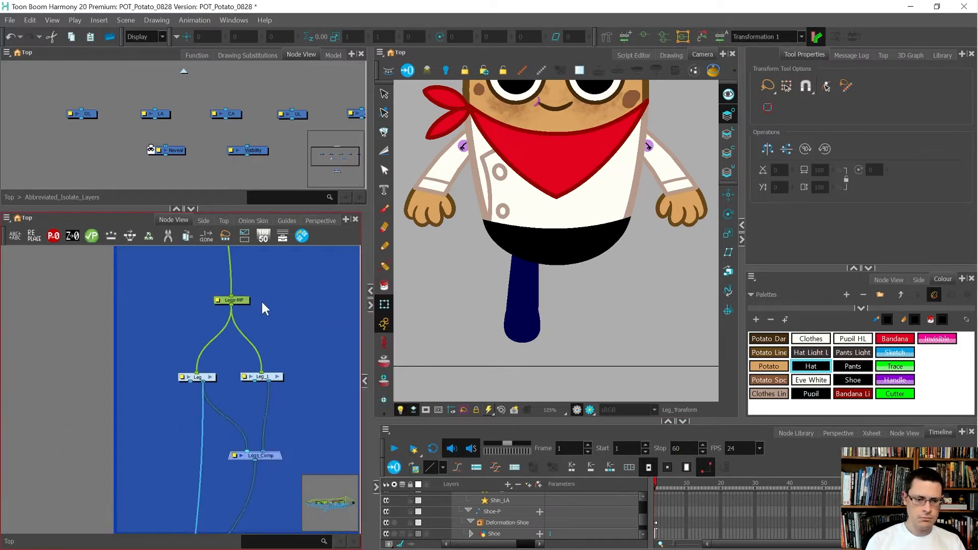
Enable the nodes below the Reference backdrop to show the reference artwork with the rig.
left_click(305, 402)
left_click_drag(305, 403, 227, 349)
key("d")
left_click(326, 335)
left_click(903, 279)
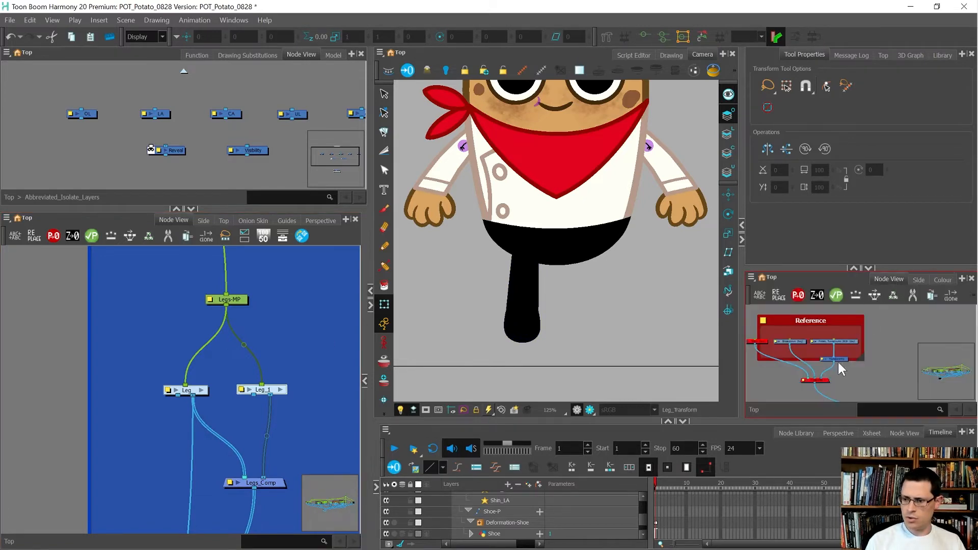
left_click_drag(853, 383, 780, 378)
key("a")
left_click(779, 377)
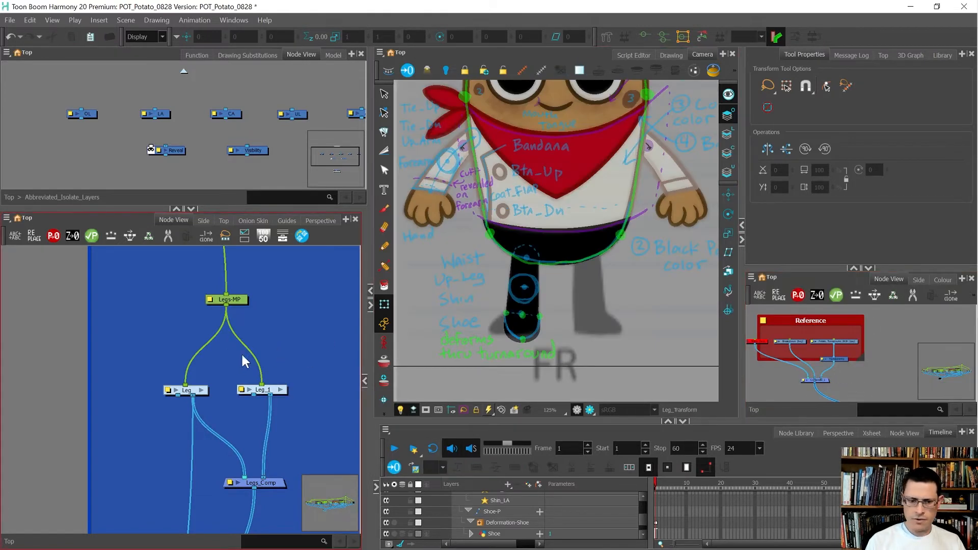
Add a parent peg to the cloned Leg_1 group and place it between Legs-MP and Leg_1.
left_click(260, 395)
key("ctrl+p")
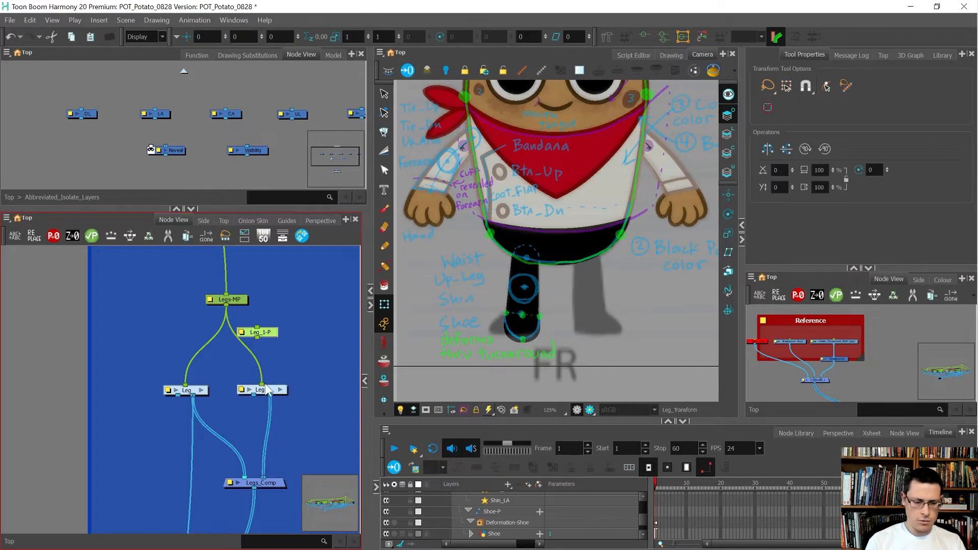
scroll(284, 353, "up", 1)
left_click_drag(260, 329, 235, 321)
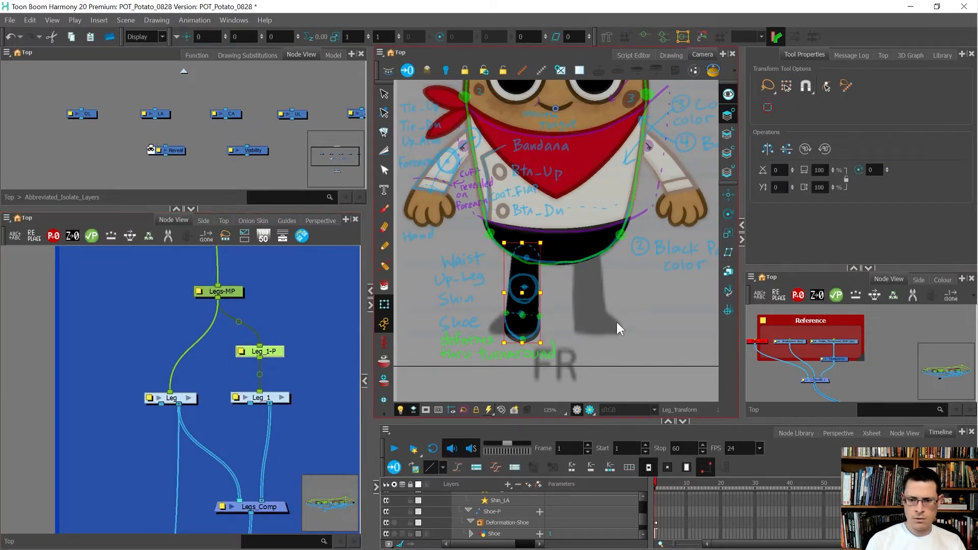
Flip the cloned leg horizontally with its peg and shift it to 0.04 E to match the reference leg.
left_click(774, 144)
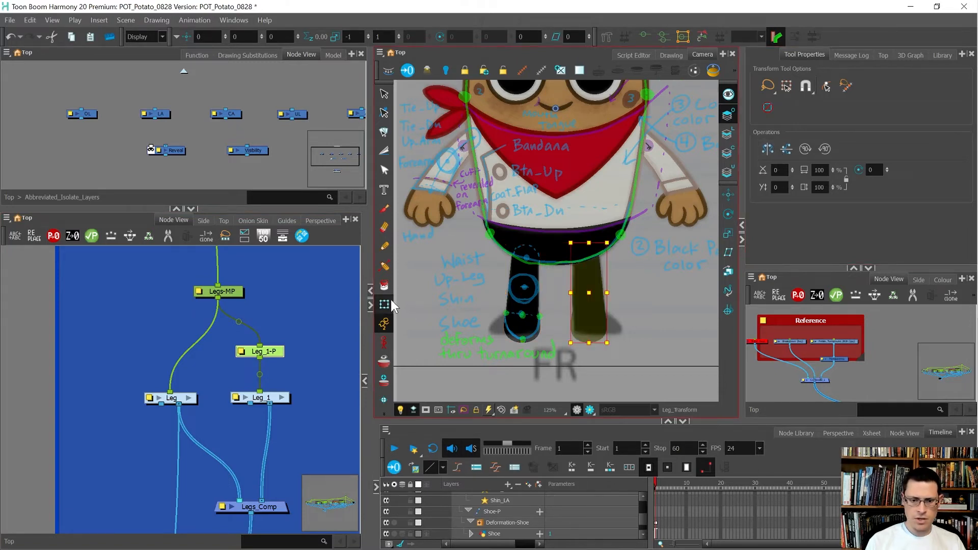
scroll(572, 307, "up", 3)
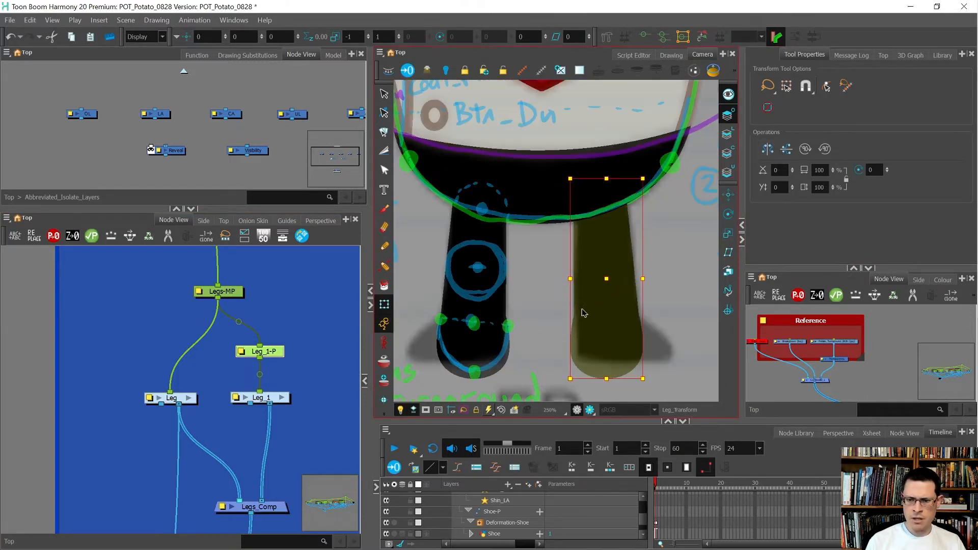
left_click_drag(585, 312, 573, 312)
scroll(579, 290, "down", 3)
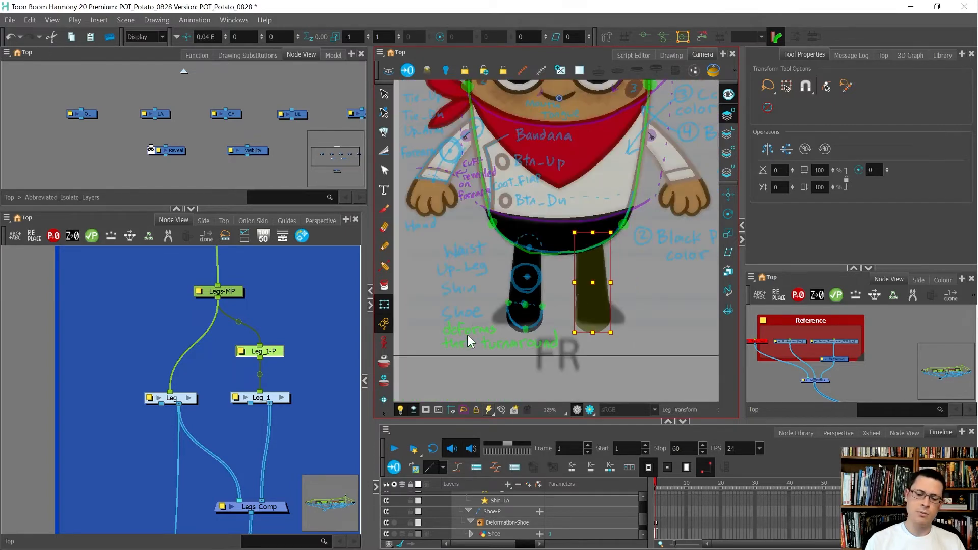
Add a Static-Transformation node and insert it between the Leg_1-P peg and the Leg_1 group.
left_click(285, 373)
key("Tab")
key("Return")
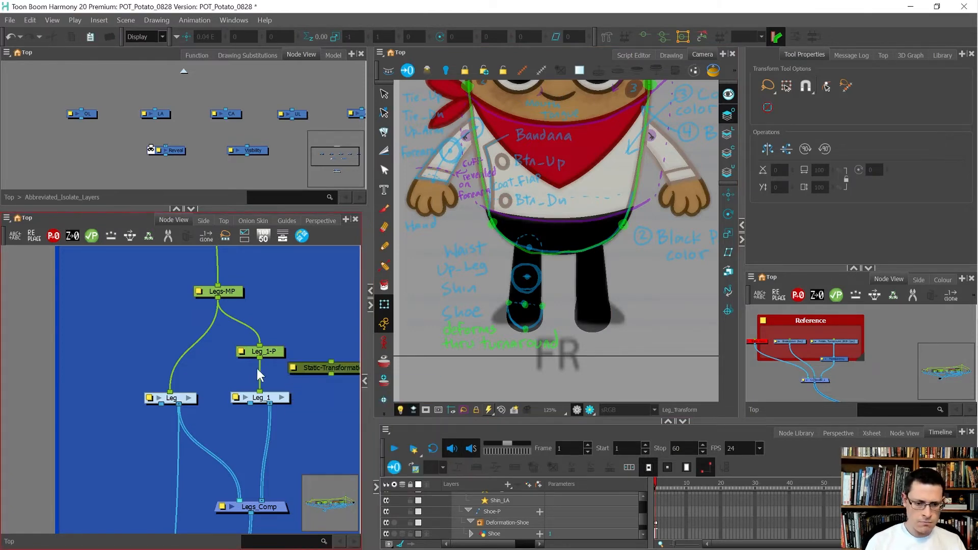
left_click_drag(350, 366, 280, 370)
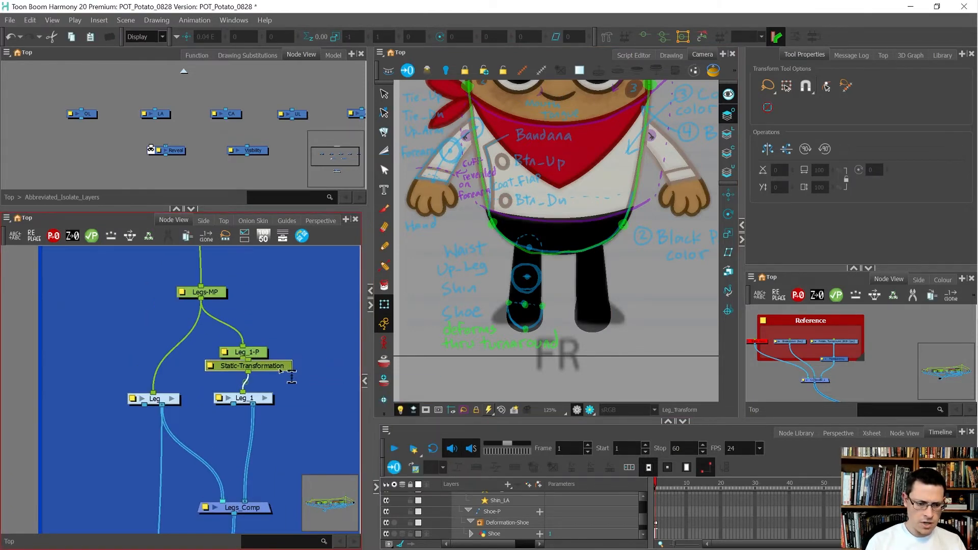
scroll(219, 385, "up", 3)
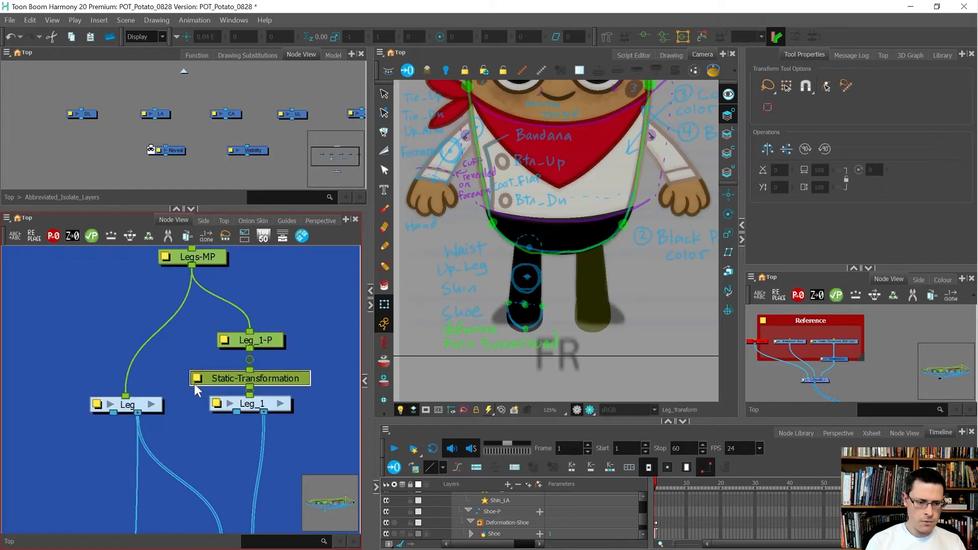
Bake the immediate parent's transformation into the Static-Transformation node and delete the Leg_1-P peg above it.
double_click(194, 385)
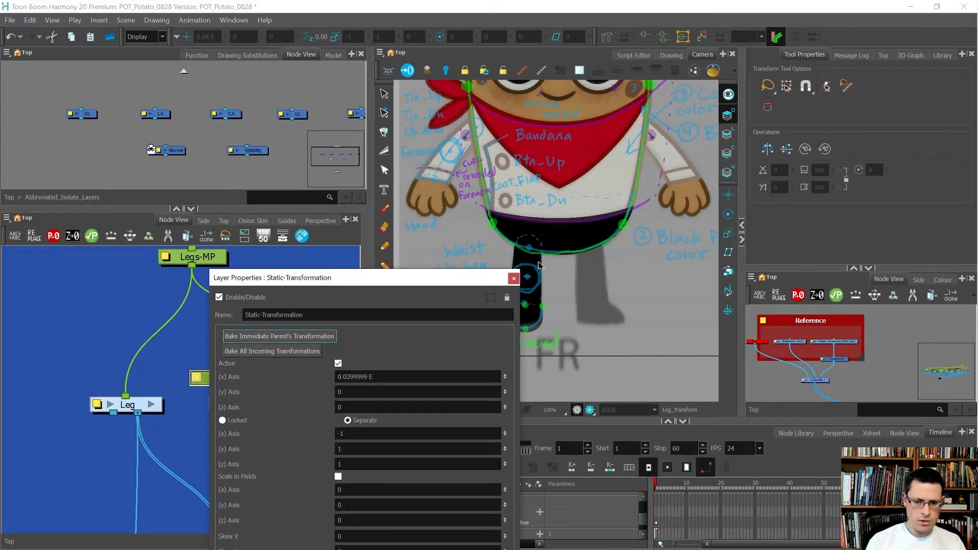
left_click(513, 279)
left_click(264, 340)
key("Delete")
left_click_drag(282, 374, 286, 358)
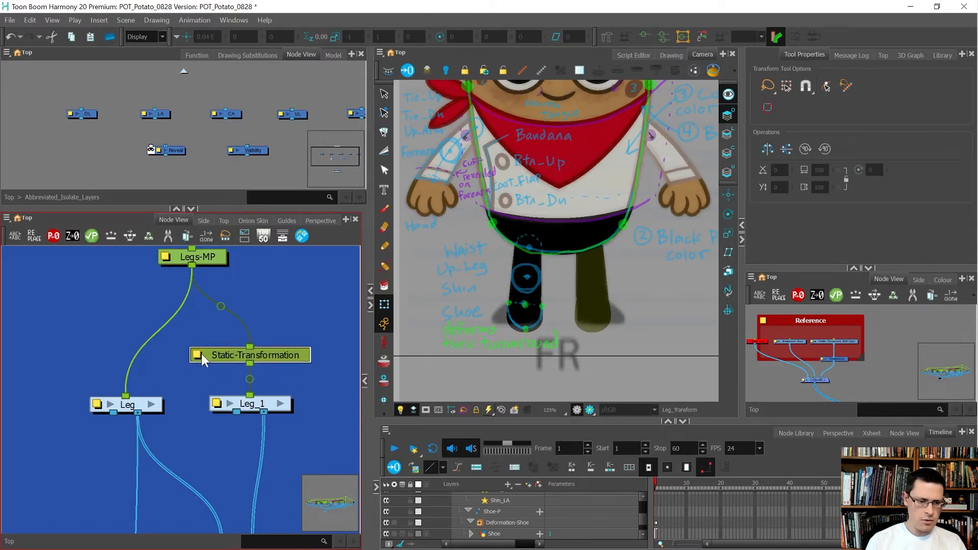
Rename the Static-Transformation node as Leg_Static.
double_click(200, 353)
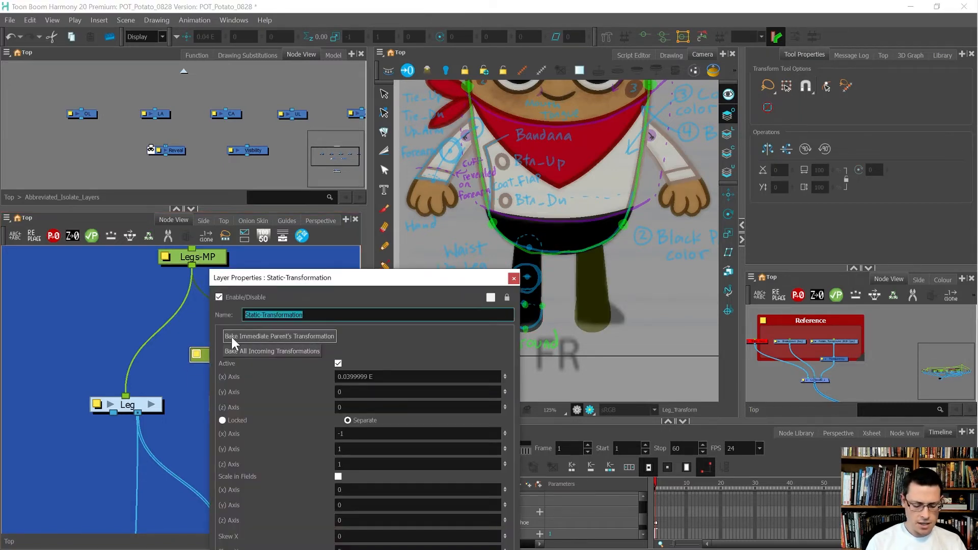
type("Leg_Static")
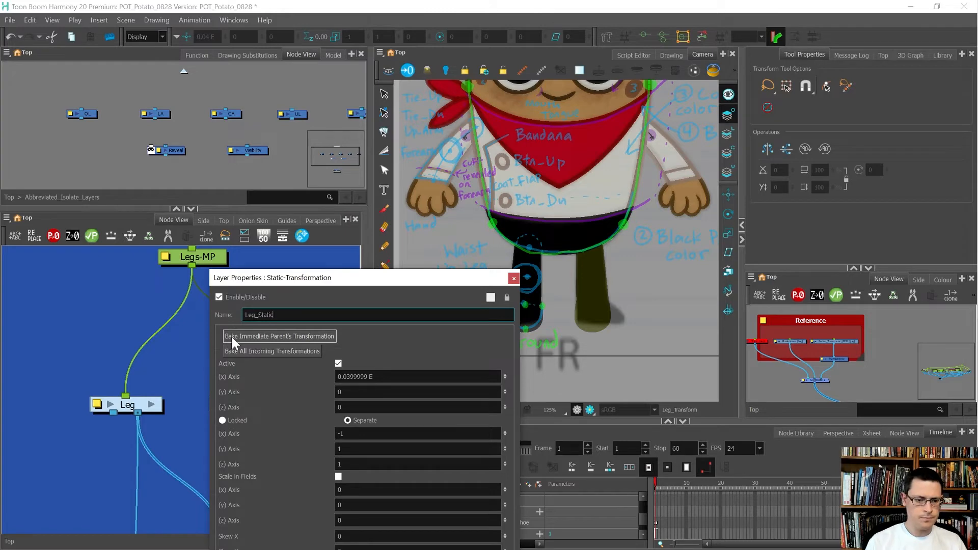
key("Return")
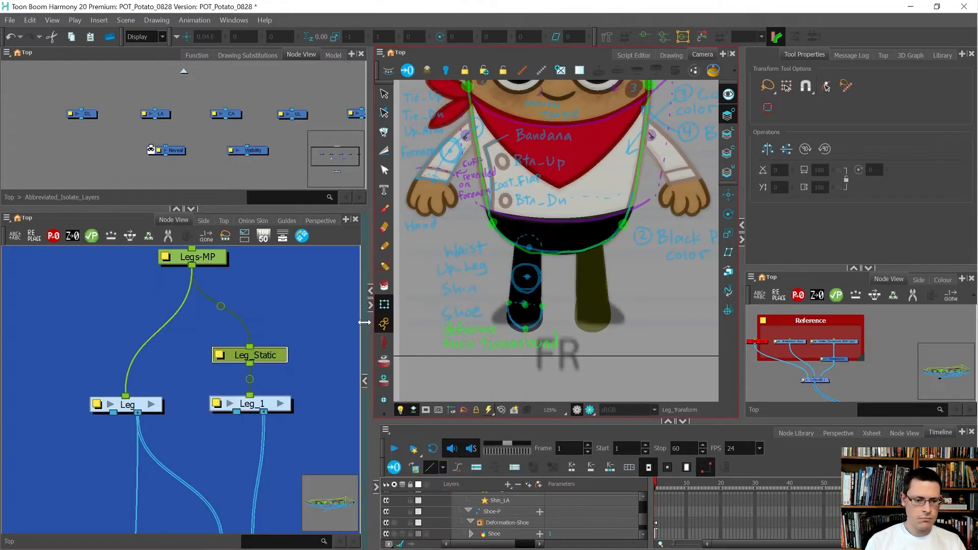
Rename the Leg_1 group as Leg_Clone.
scroll(332, 317, "up", 2)
left_click(197, 419)
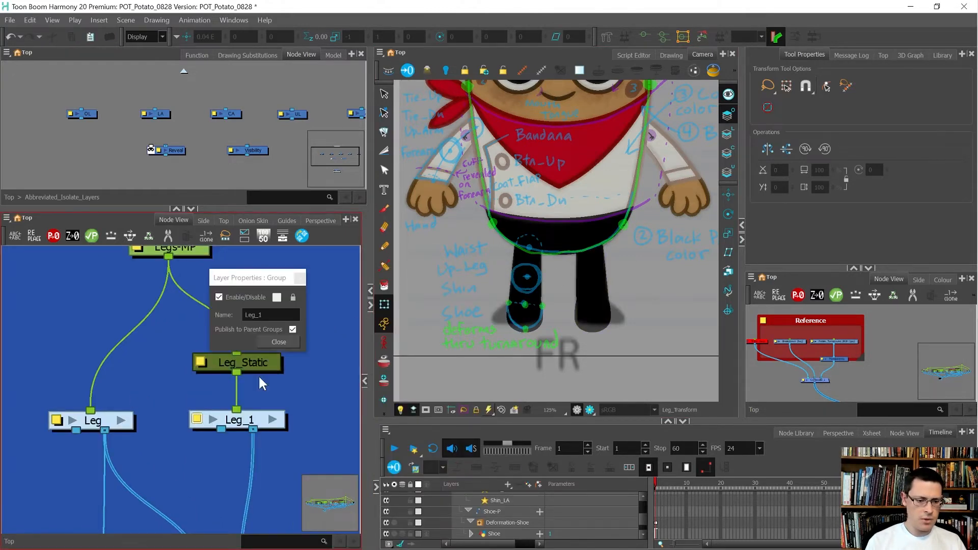
type("Clon")
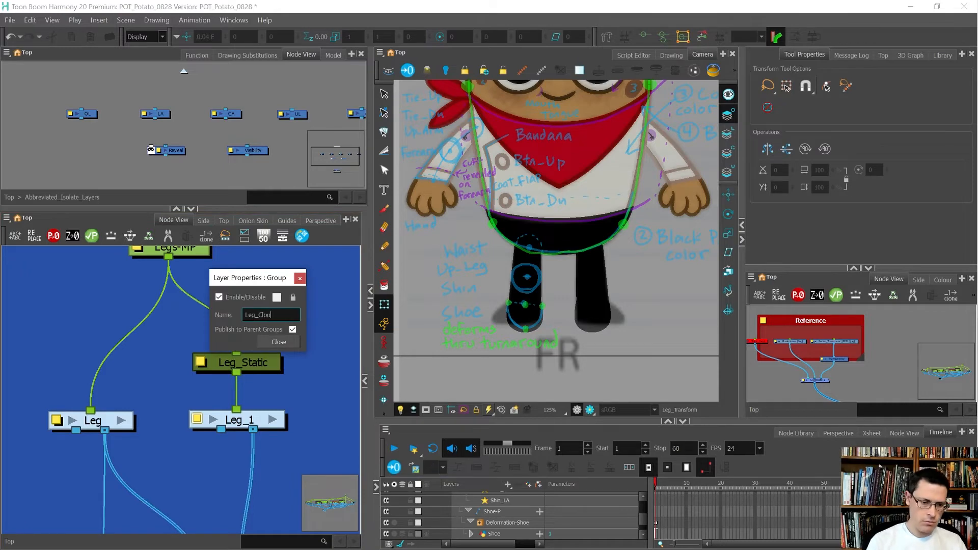
type("e")
left_click(281, 340)
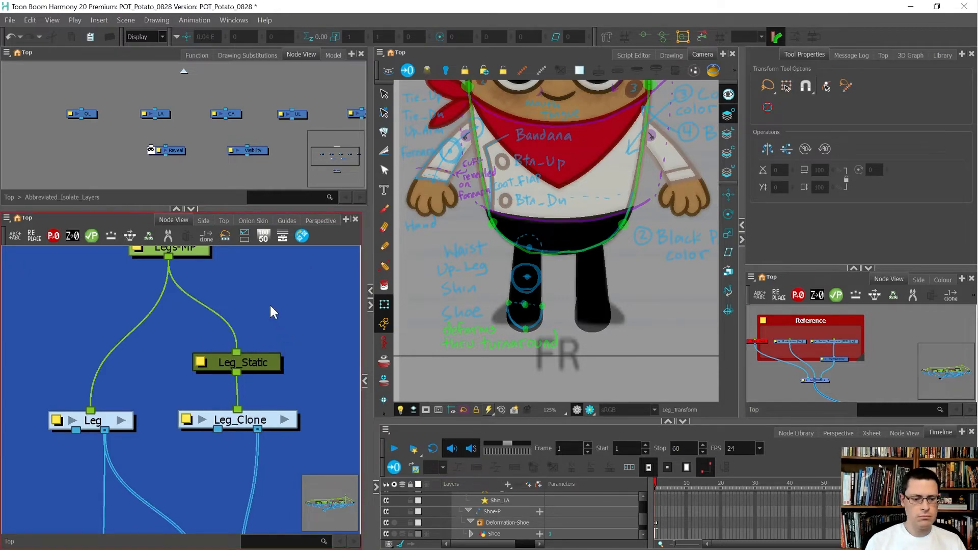
Cut the Leg_Handle drawing and its Leg_Handle_Visibility node from above the Legs backdrop.
scroll(281, 305, "down", 5)
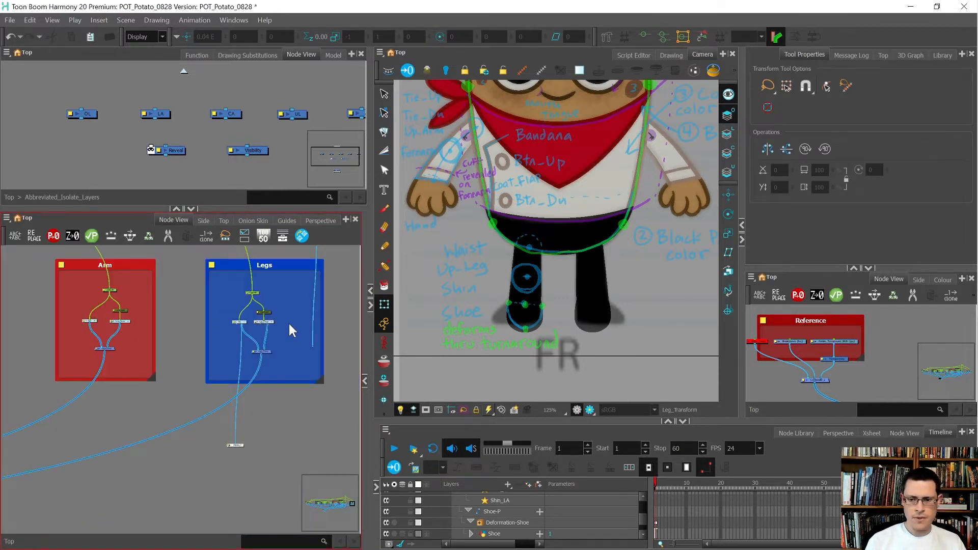
scroll(542, 265, "up", 3)
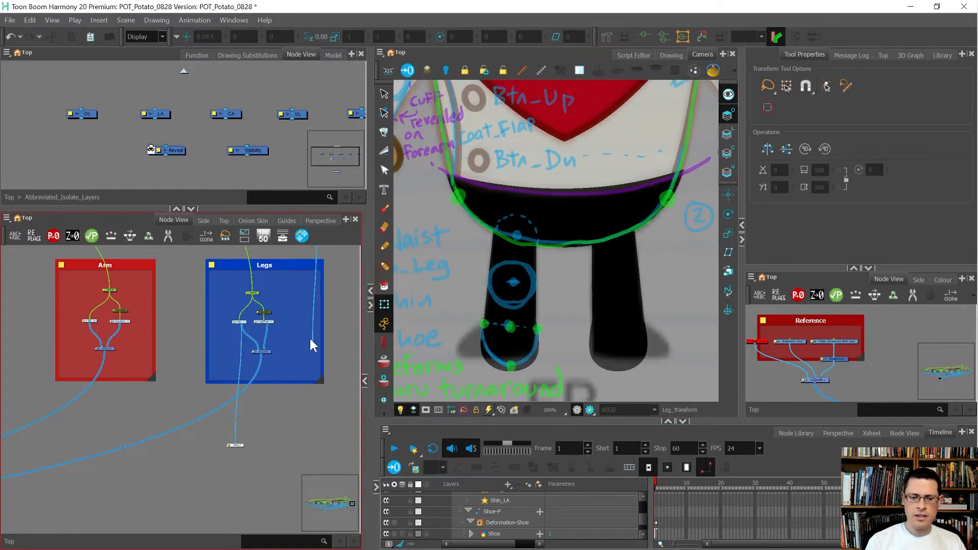
scroll(247, 392, "down", 4)
scroll(542, 299, "down", 2)
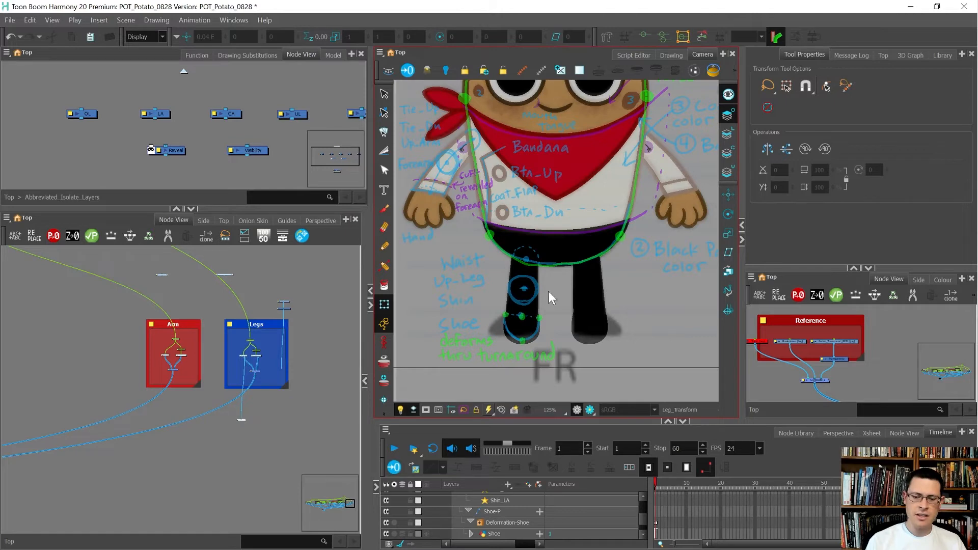
scroll(290, 316, "up", 2)
left_click_drag(308, 280, 269, 376)
scroll(286, 310, "up", 7)
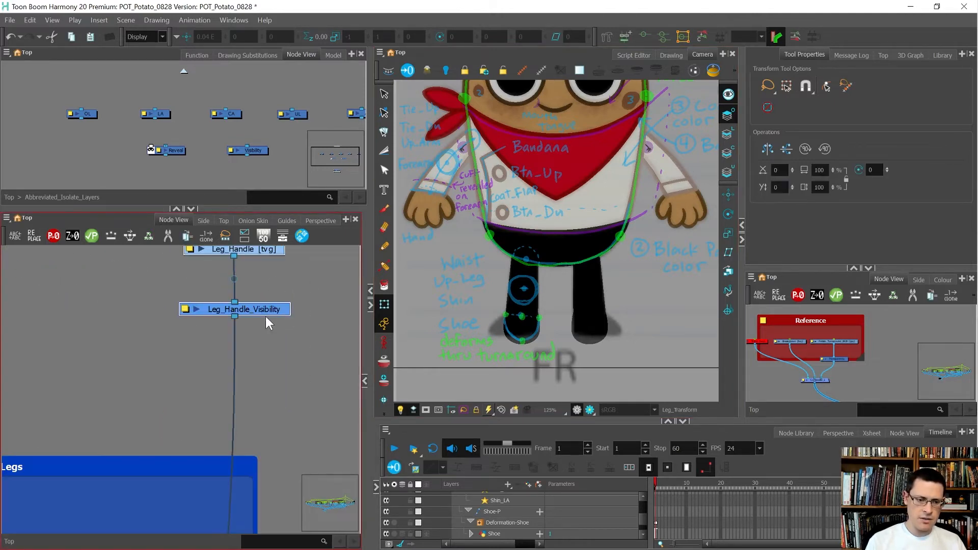
key("Delete")
scroll(271, 295, "down", 2)
scroll(286, 309, "down", 2)
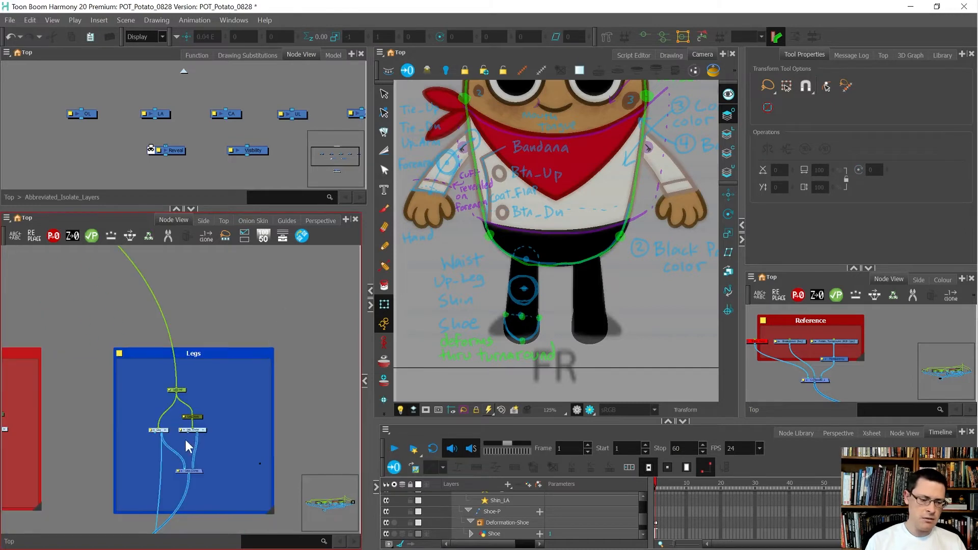
Paste the leg handle nodes inside the Leg_Clone group and connect Leg_Handle under the upper leg's master peg.
scroll(213, 423, "up", 5)
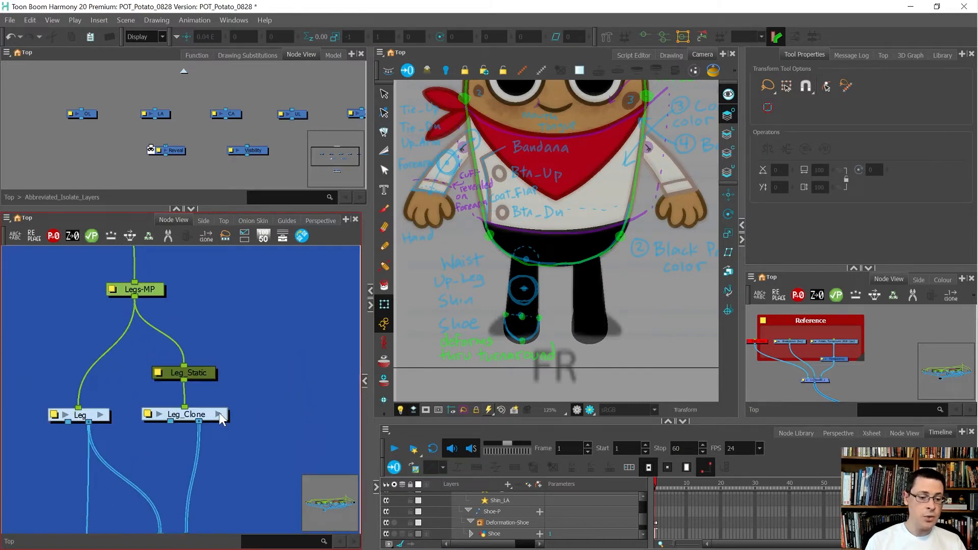
left_click(219, 415)
scroll(201, 429, "down", 4)
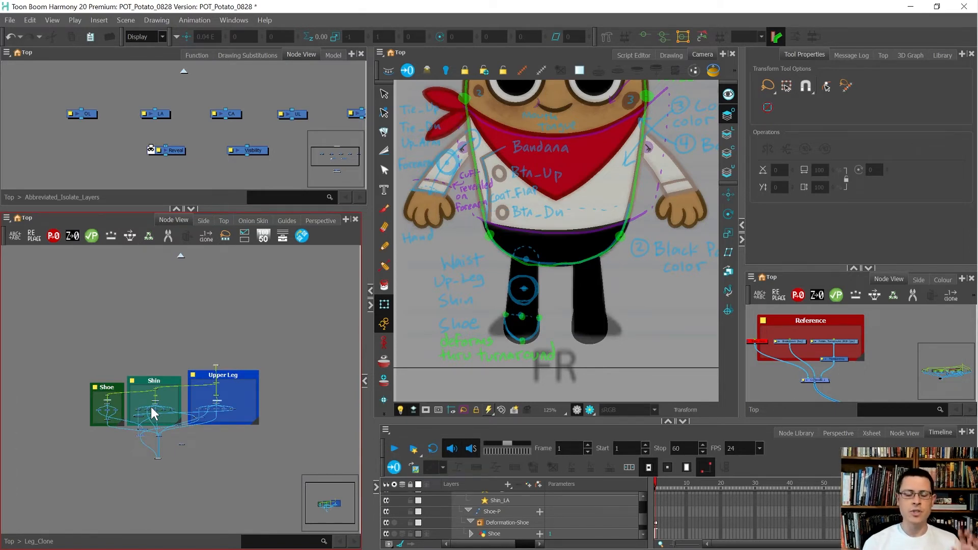
scroll(220, 422, "up", 5)
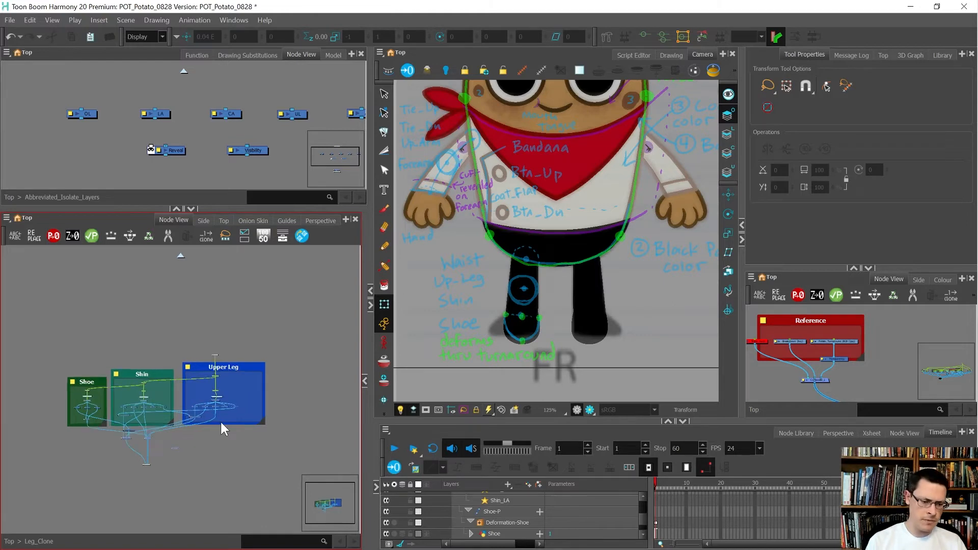
scroll(213, 376, "up", 4)
key("ctrl+v")
left_click_drag(216, 383, 244, 396)
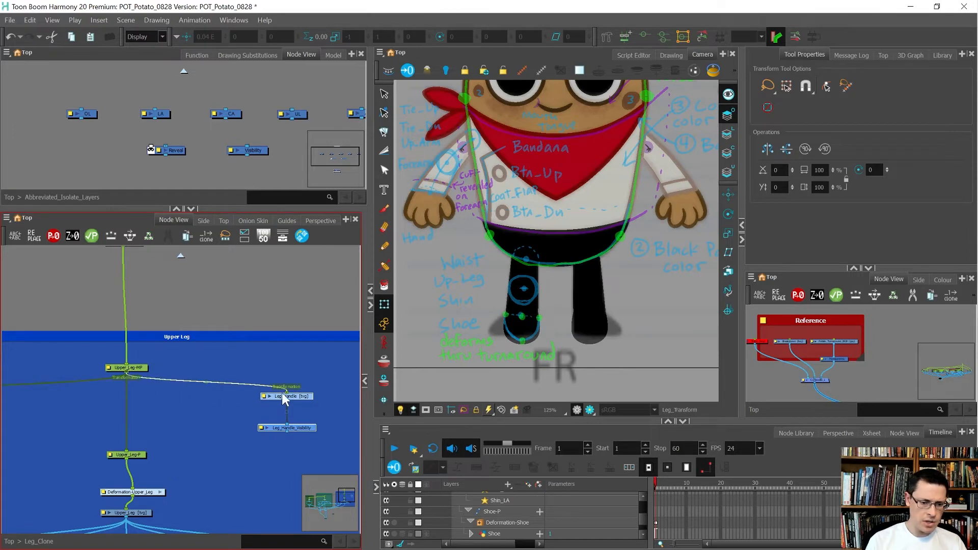
Connect Leg_Handle_Visibility to the Leg_Comp composite, and undo the misplaced waypoint beside it.
scroll(283, 395, "down", 5)
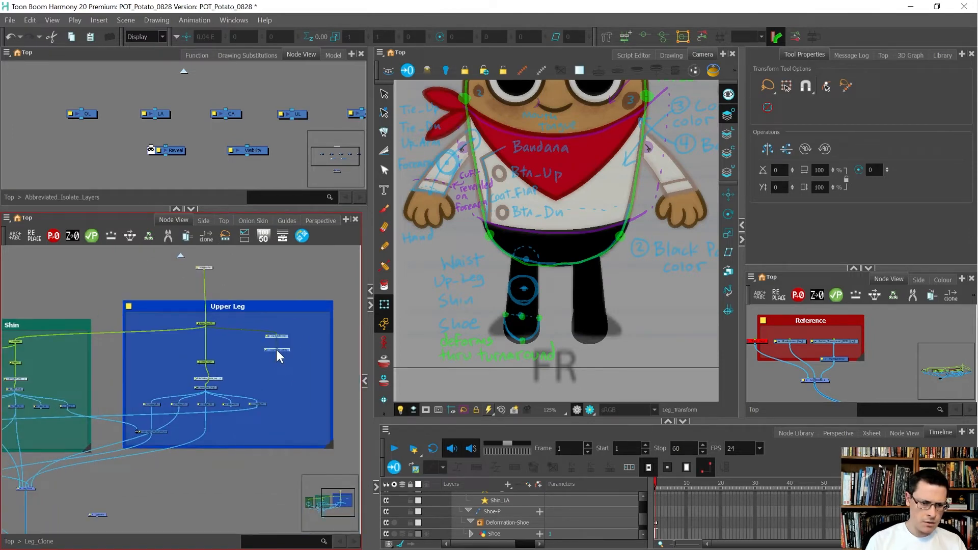
scroll(232, 421, "down", 2)
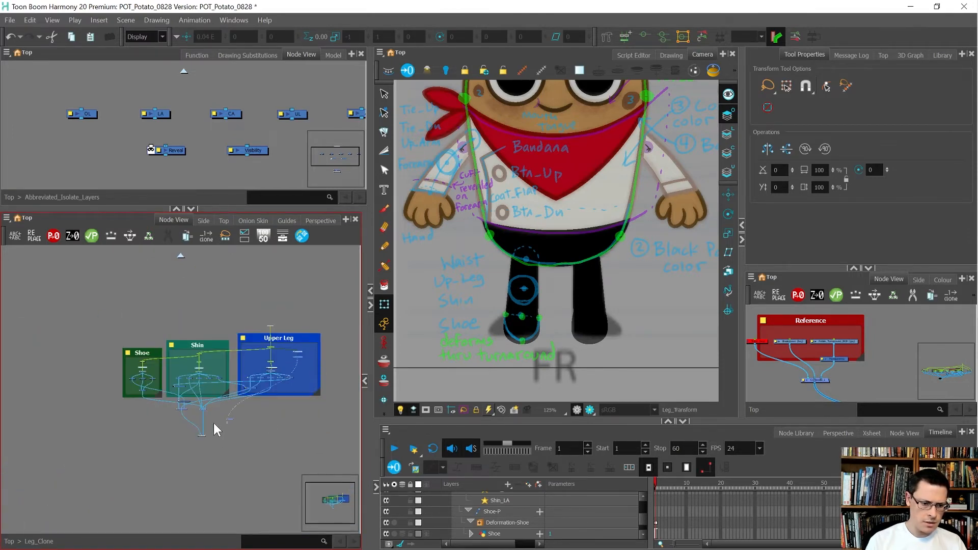
scroll(213, 411, "up", 8)
left_click(174, 356)
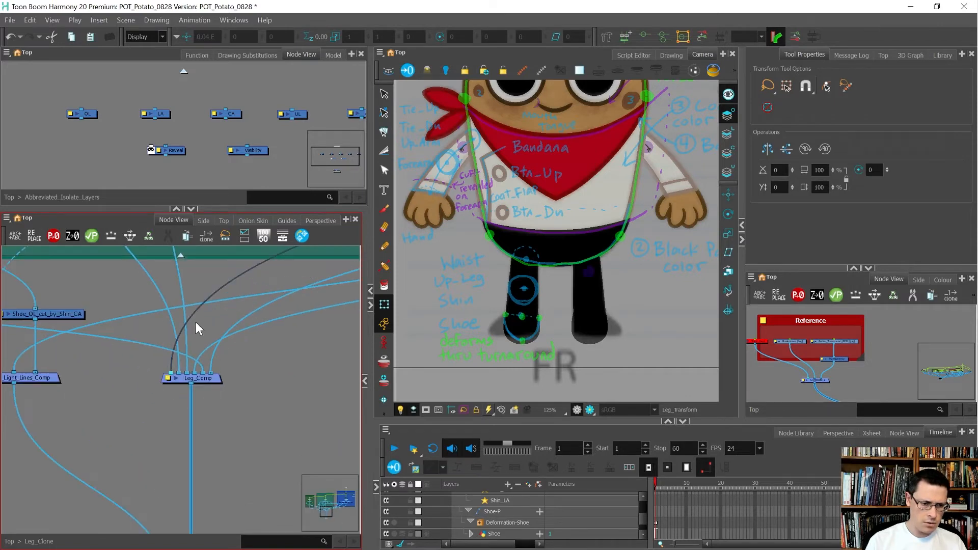
left_click(197, 300)
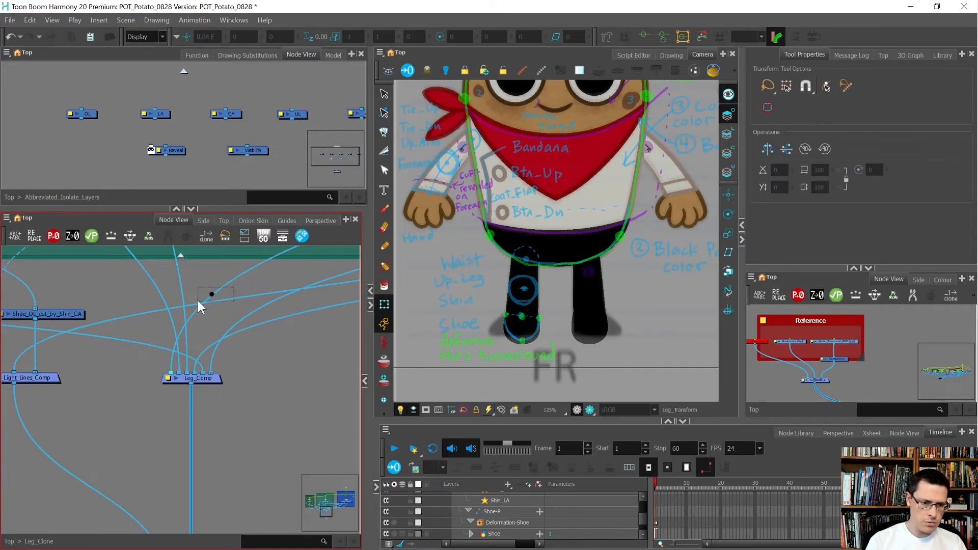
key("ctrl+z")
Add a waypoint to the handle's cable, route it around the Upper Leg backdrop, and leave the Leg_Clone group.
left_click(221, 286)
key("w")
left_click_drag(203, 278, 229, 294)
scroll(131, 310, "down", 7)
left_click_drag(135, 310, 280, 315)
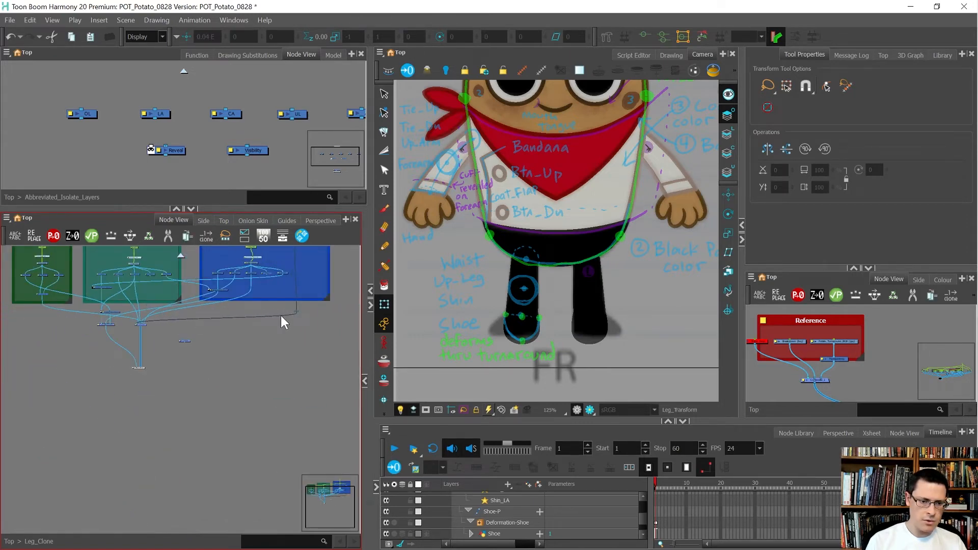
scroll(280, 318, "down", 3)
scroll(290, 271, "up", 5)
left_click(181, 256)
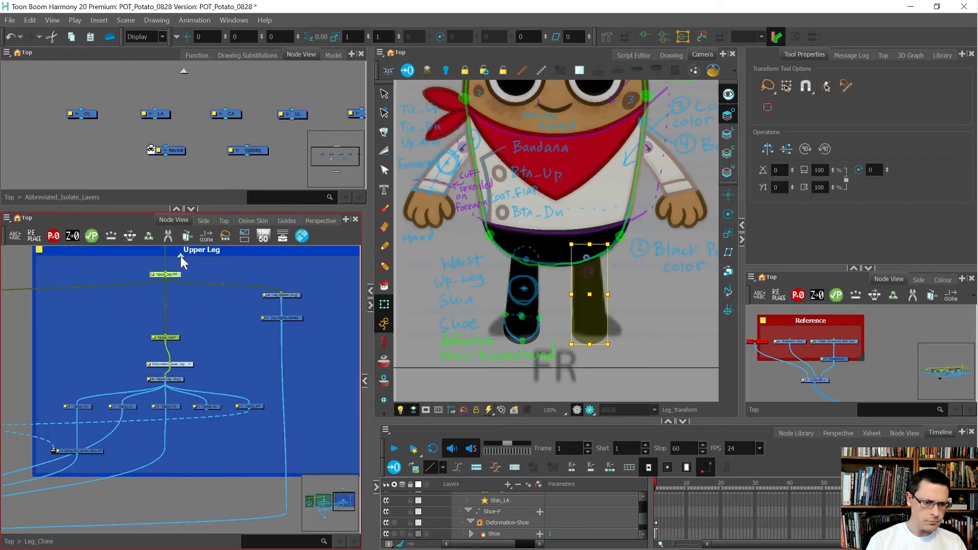
key("ctrl+shift+Return")
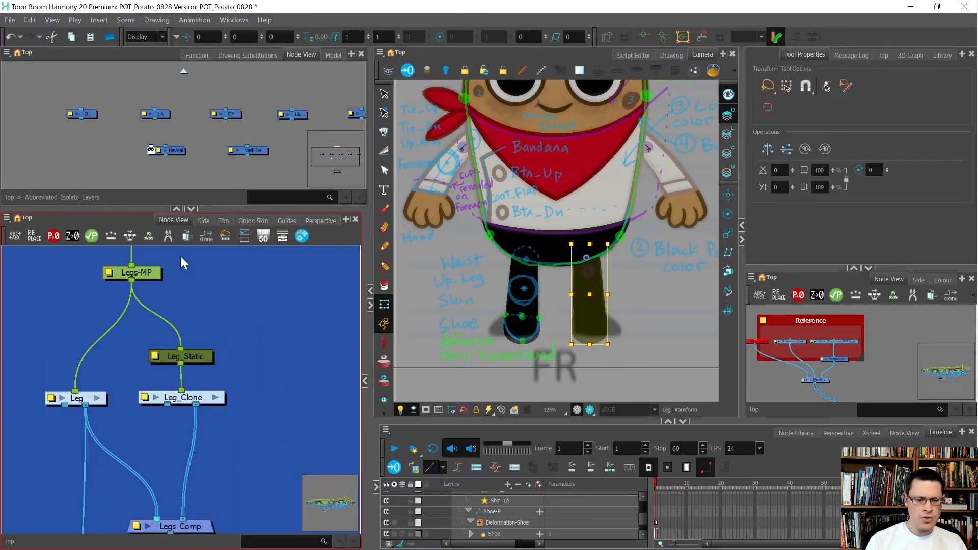
Disable the composite below the Reference backdrop to hide the reference art, and select the cloned leg's shin.
left_click_drag(860, 370, 792, 393)
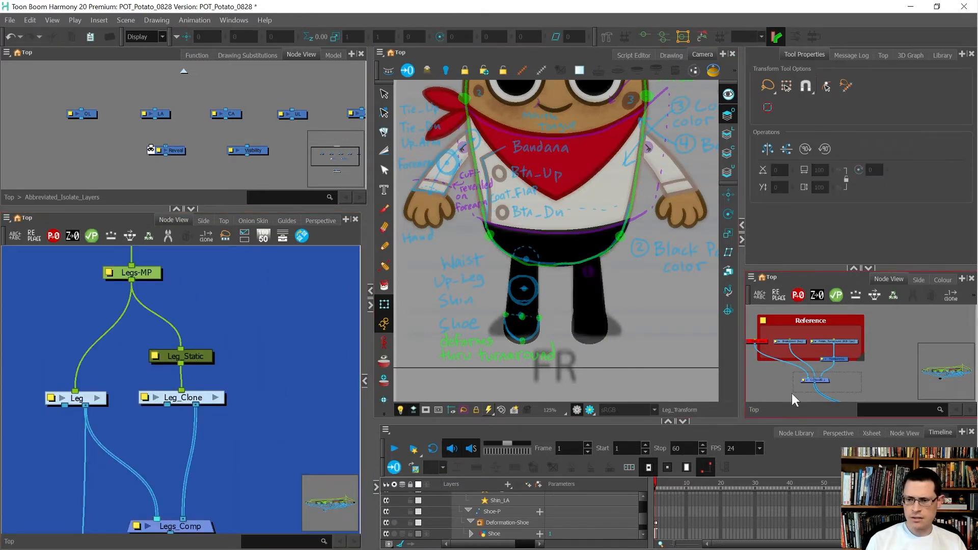
key("d")
left_click(778, 381)
scroll(578, 283, "up", 2)
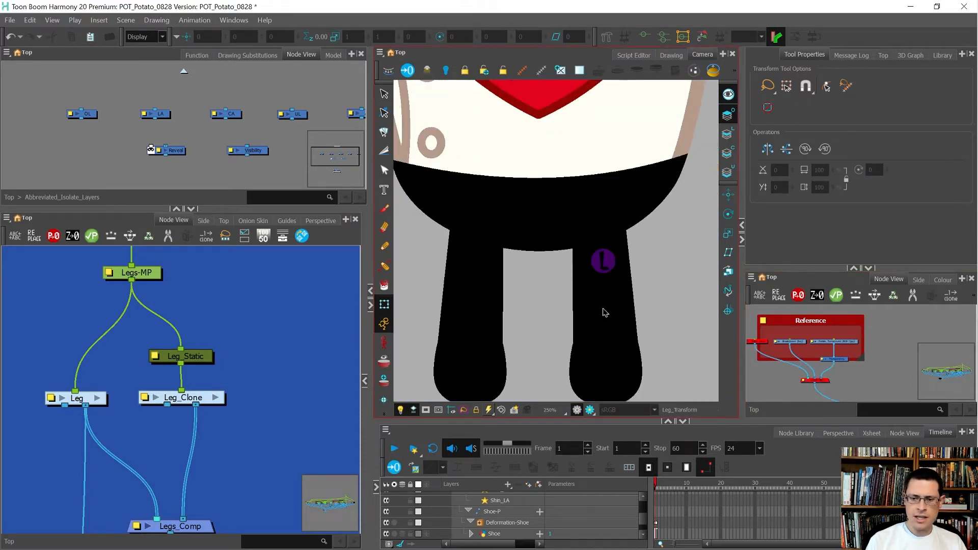
left_click(605, 308)
scroll(184, 313, "down", 2)
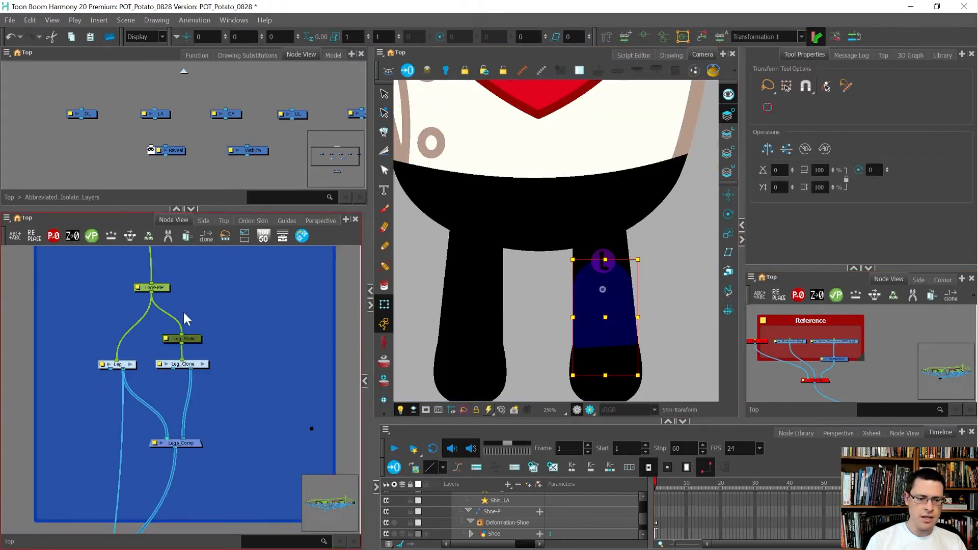
Move Leg_Static, Leg_Clone and Legs_Comp farther from the Leg group, and check which leg each group controls.
left_click(174, 363)
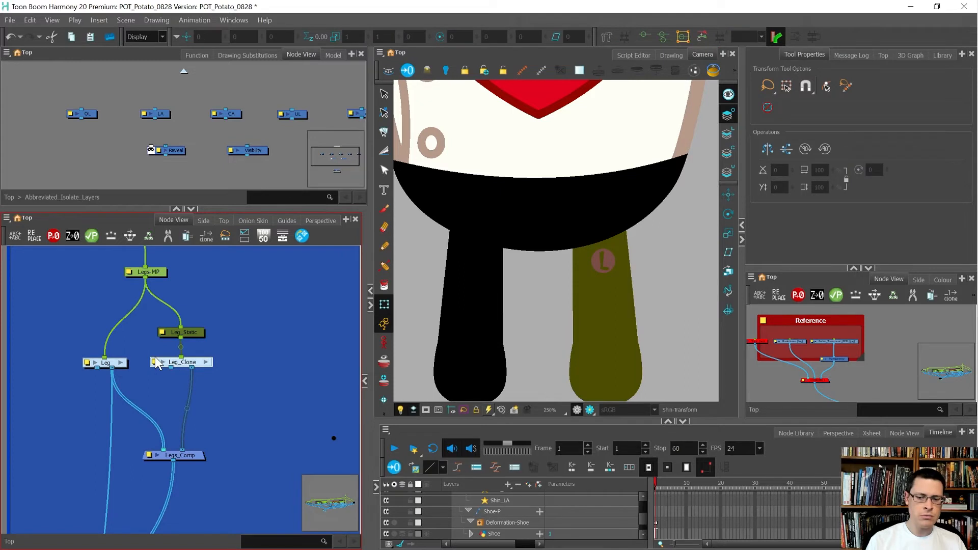
left_click_drag(231, 456, 164, 318)
left_click_drag(178, 389, 209, 392)
left_click(235, 384)
left_click(203, 361)
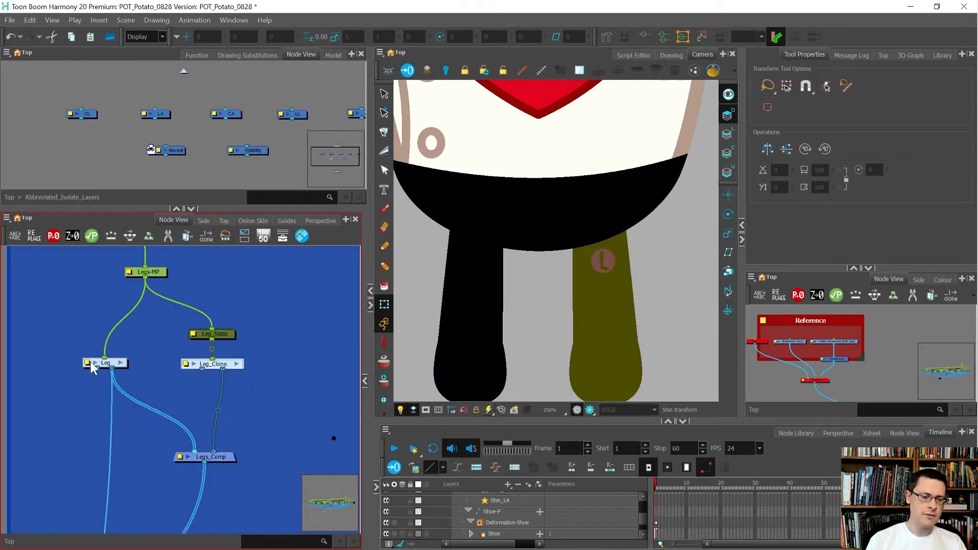
left_click(107, 364)
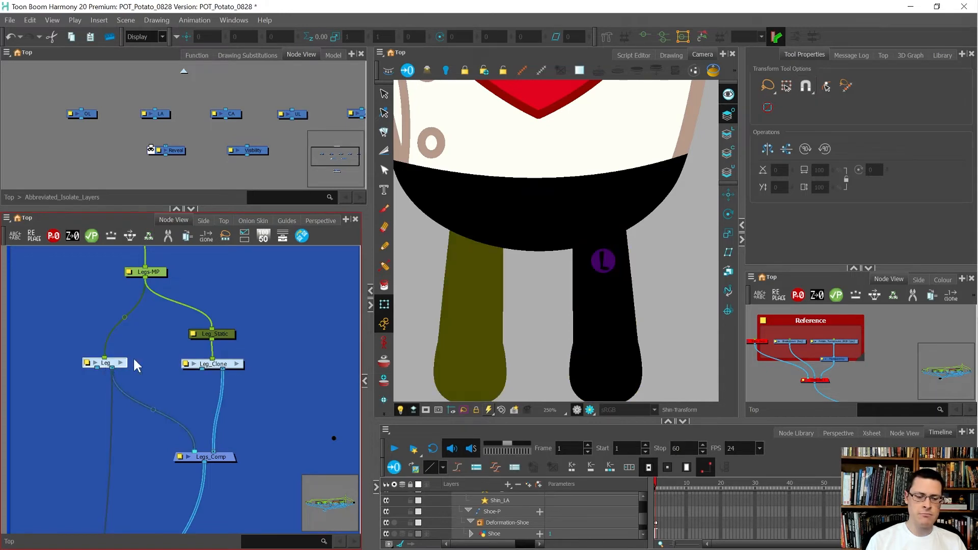
scroll(519, 326, "down", 1)
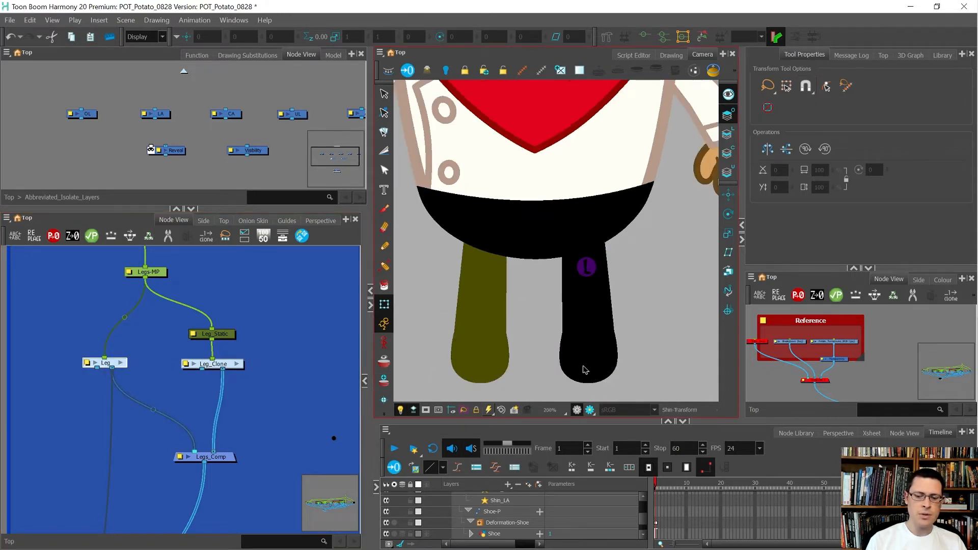
Pencil a test stroke extending outward from the cloned leg's shoe drawing.
left_click(568, 374)
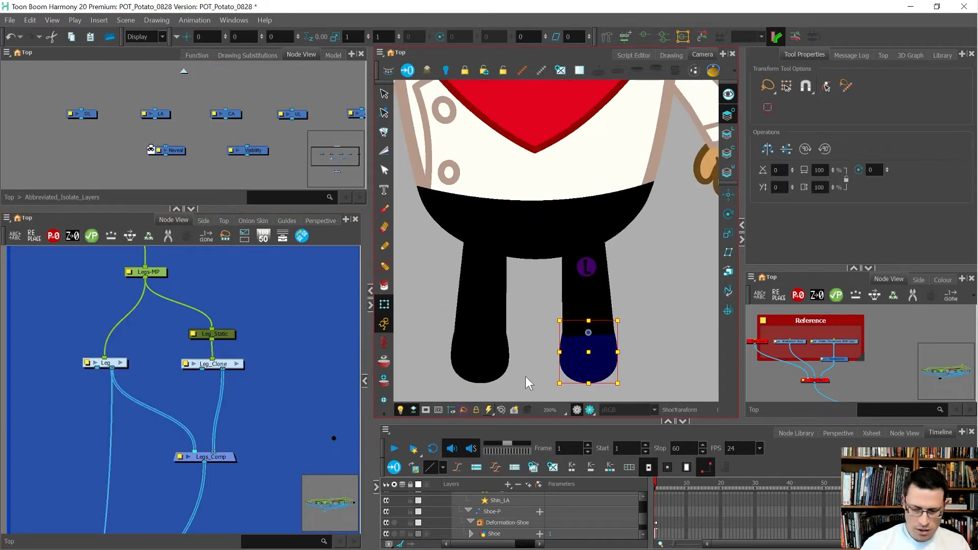
key("alt+/")
mouse_move(593, 342)
left_mouse_down()
mouse_move(711, 349)
mouse_move(571, 385)
left_mouse_up()
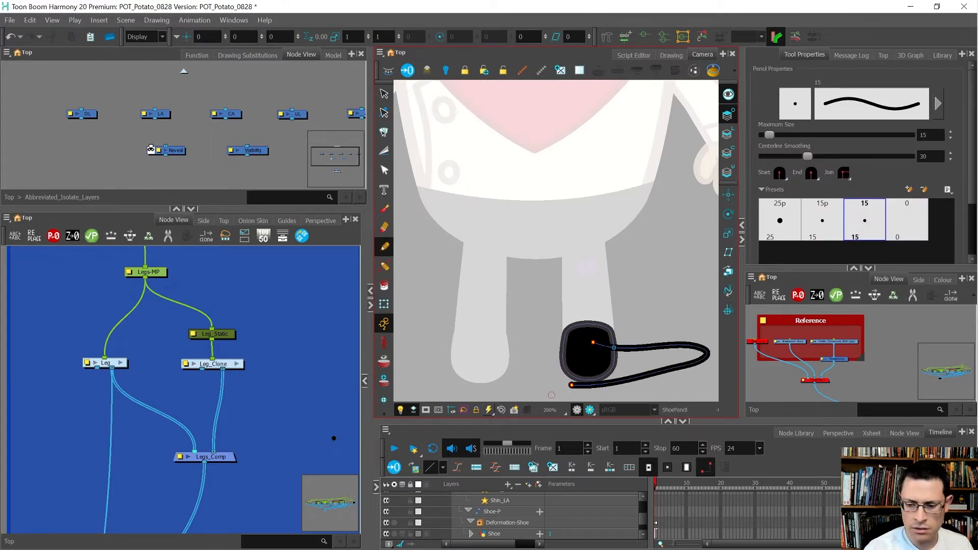
key("shift+t")
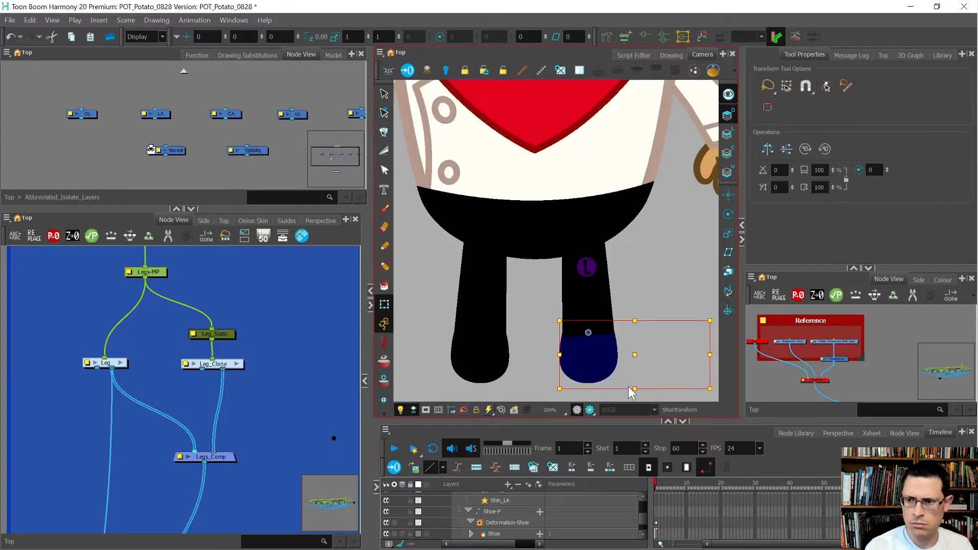
Pencil the test stroke on the shoe's line art layer, compare both legs, and undo the strokes.
key("alt+/")
mouse_move(603, 344)
left_mouse_down()
mouse_move(709, 350)
mouse_move(619, 378)
left_mouse_up()
key("shift+t")
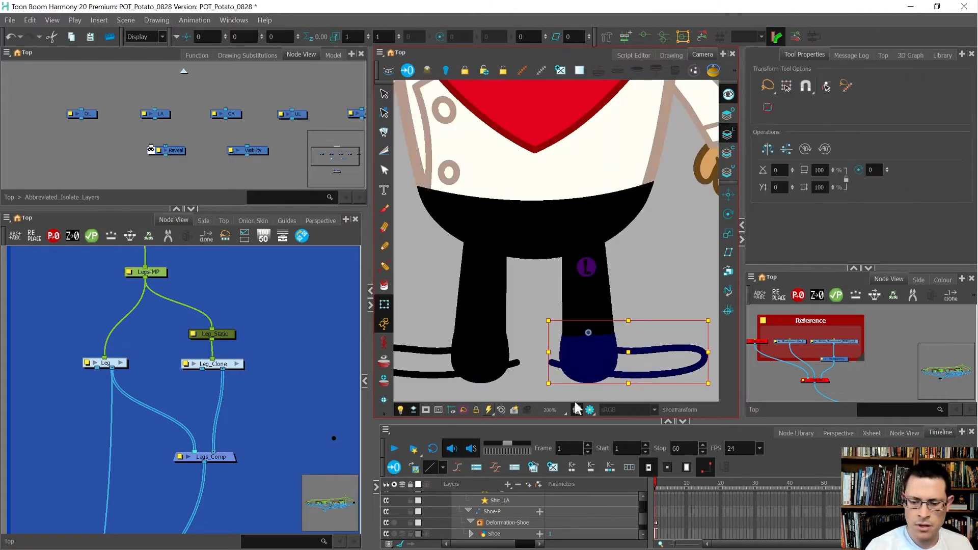
left_click(576, 407)
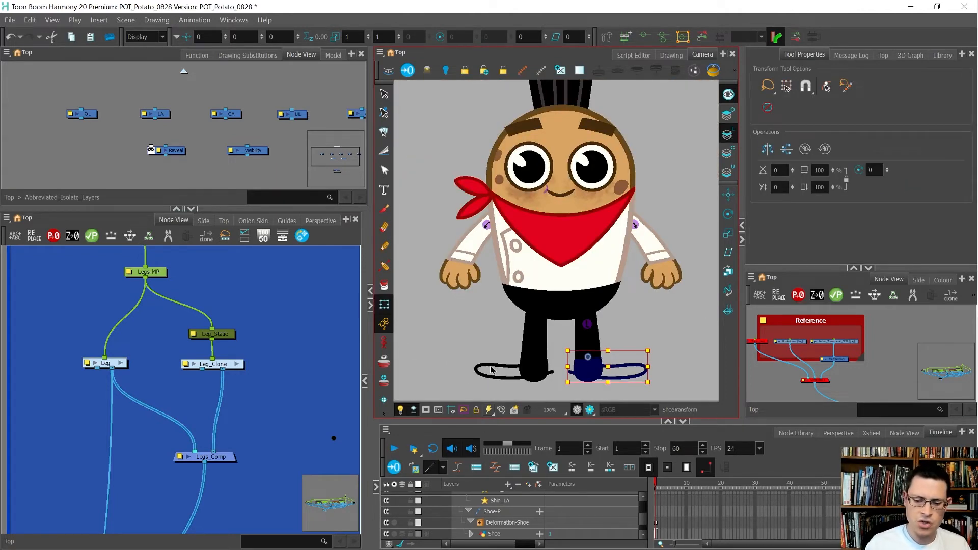
key("ctrl+z")
scroll(589, 397, "up", 1)
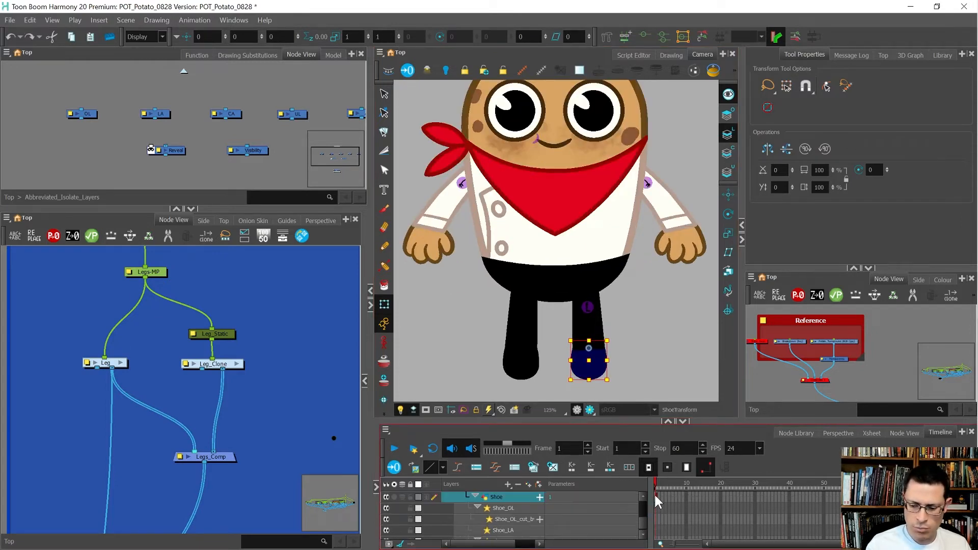
Create an empty drawing on the Shoe layer at frame 1 and pencil a rough closed shoe outline below the cloned shin.
left_click(654, 496)
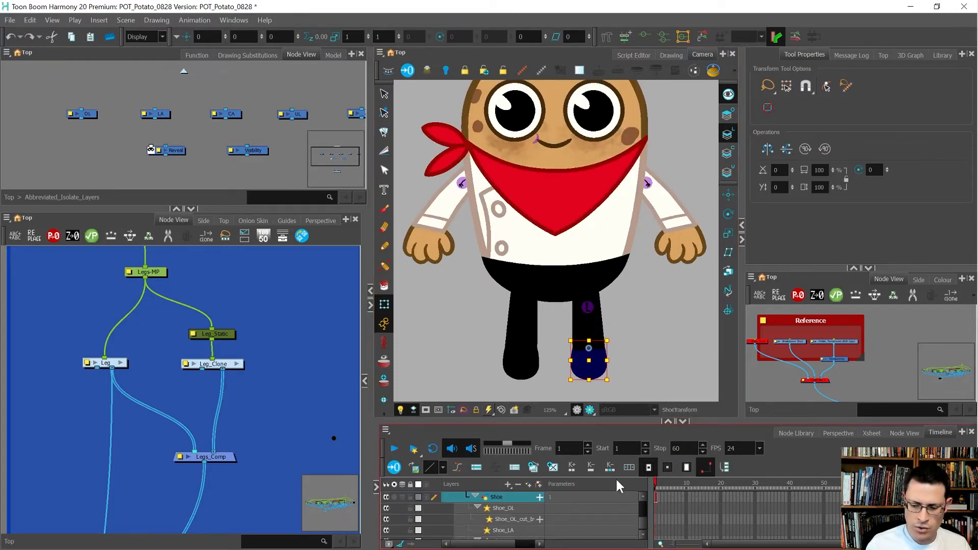
left_click(553, 466)
scroll(595, 388, "up", 3)
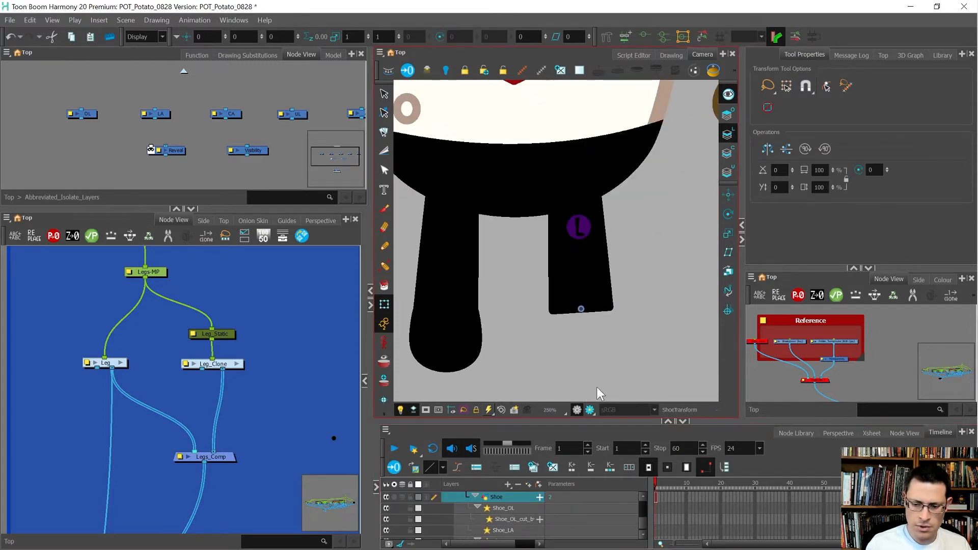
key("alt+x")
mouse_move(609, 308)
left_mouse_down()
mouse_move(622, 317)
mouse_move(535, 353)
mouse_move(581, 309)
left_mouse_up()
key("shift+t")
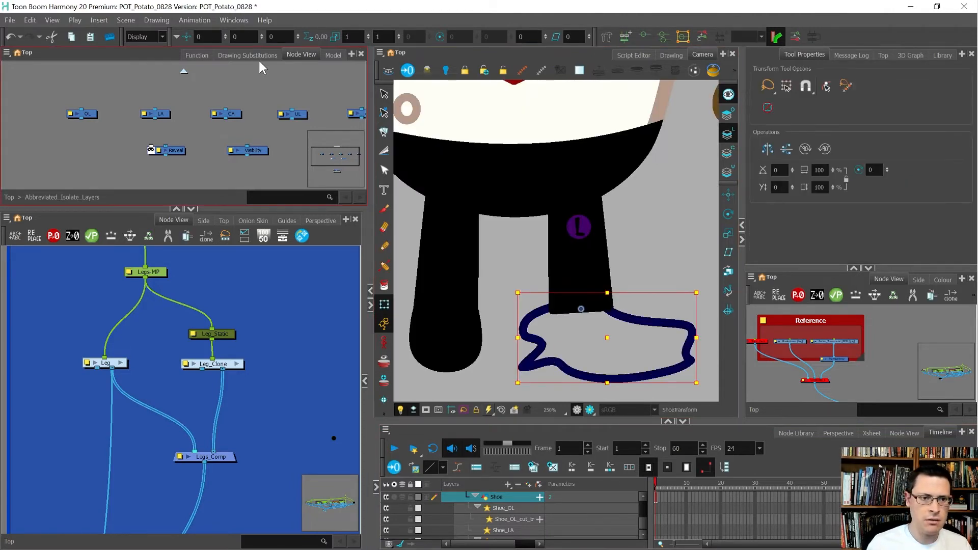
Compare Shoe drawings 1 and 2 as drawing substitutions on the cloned leg and on the original leg.
left_click(253, 56)
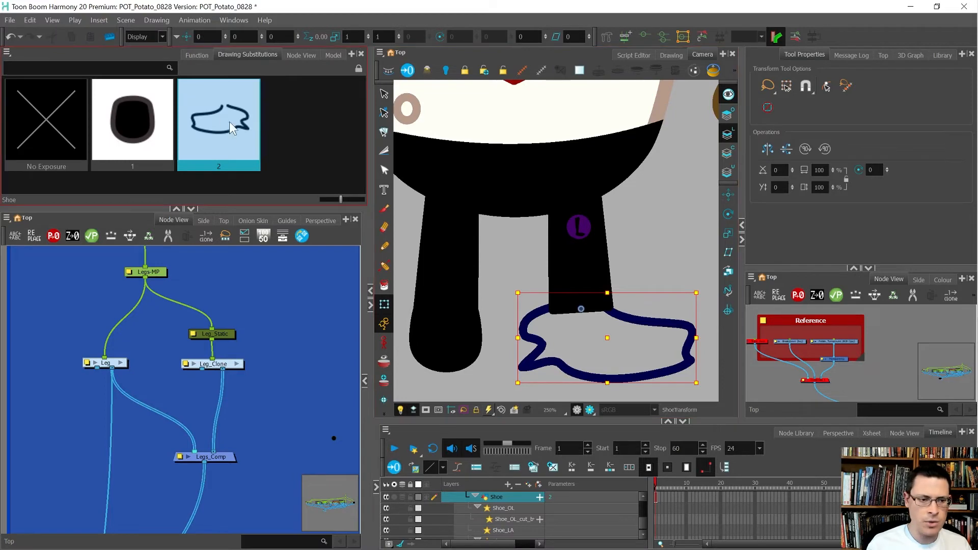
left_click(124, 131)
left_click(219, 125)
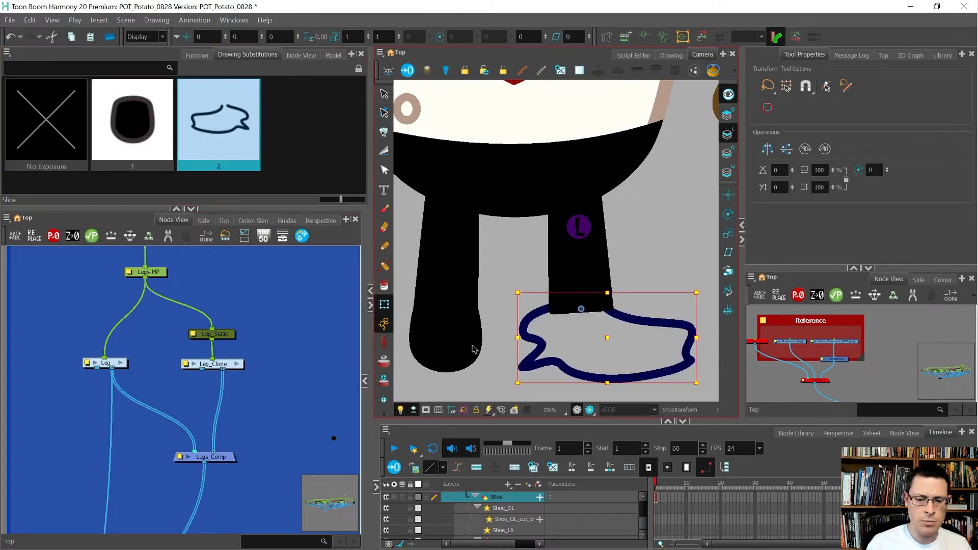
left_click(469, 346)
left_click(173, 147)
left_click(216, 150)
left_click(163, 141)
left_click(213, 134)
left_click(138, 129)
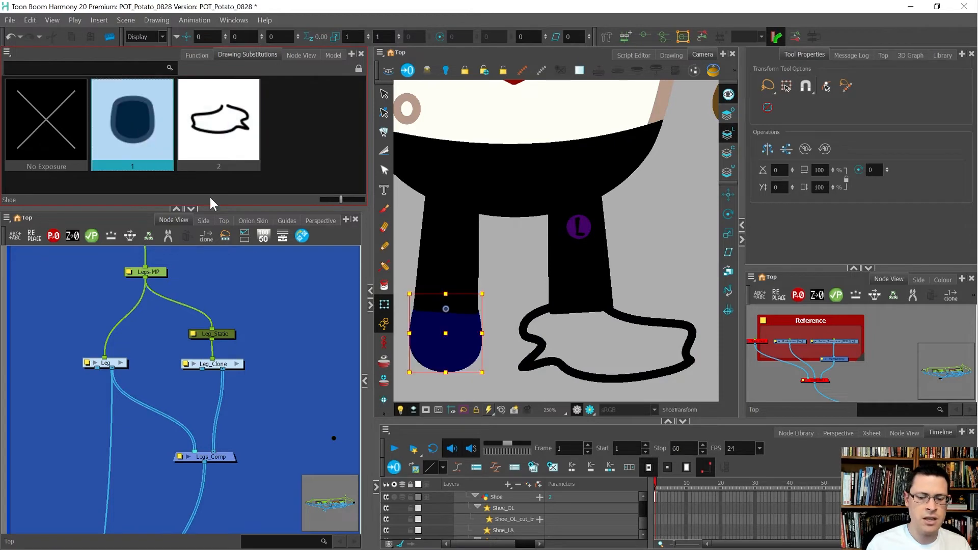
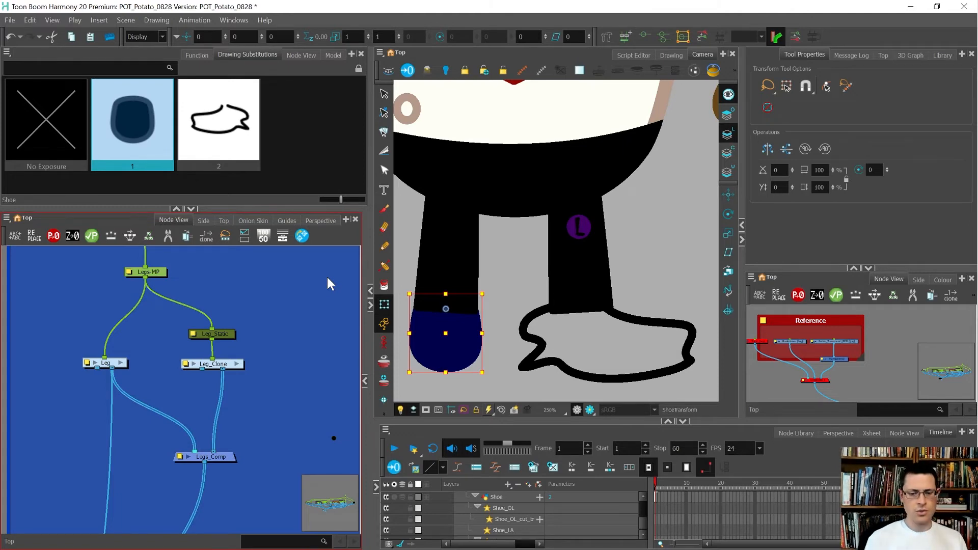
Delete the rough outline drawing 2 from the cloned leg's Shoe layer and expose drawing 1 on it.
left_click(541, 345)
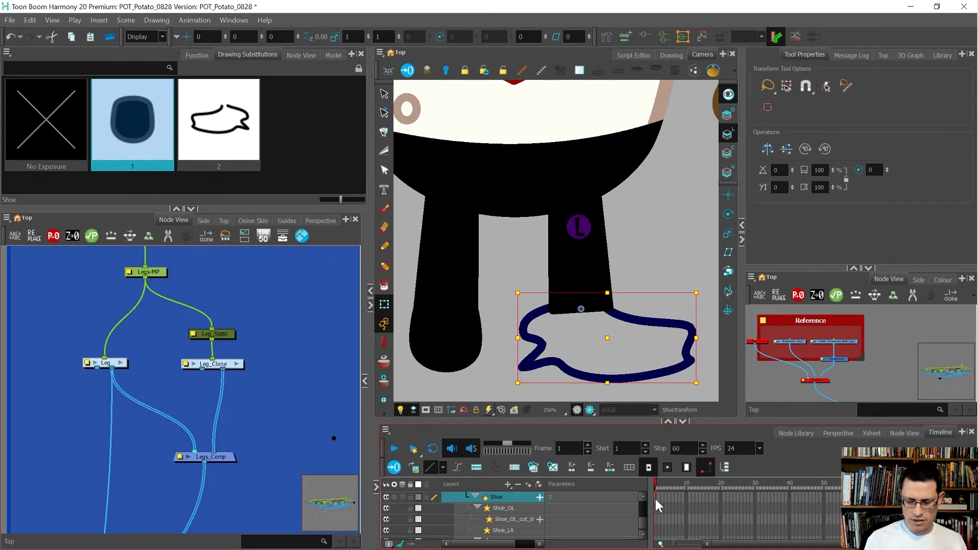
right_click(655, 497)
mouse_move(754, 365)
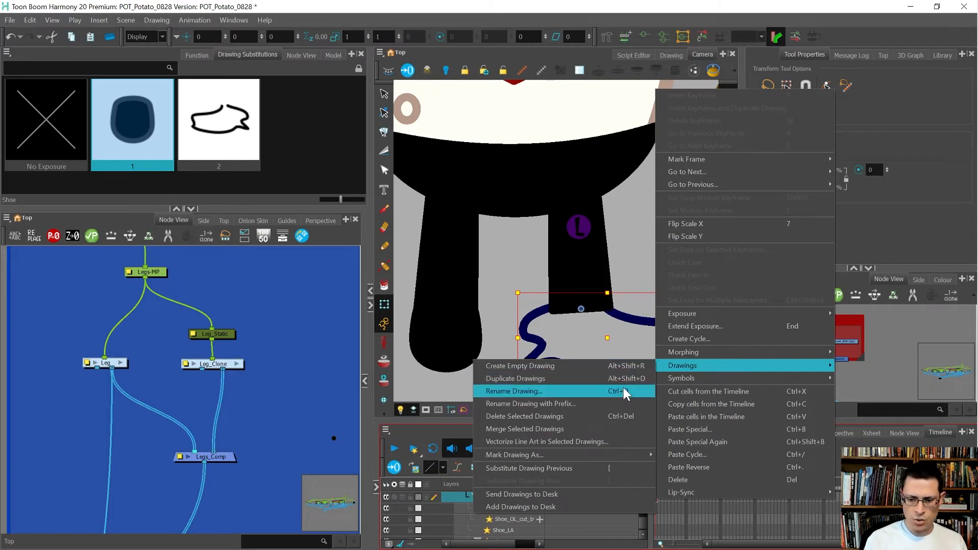
left_click(632, 414)
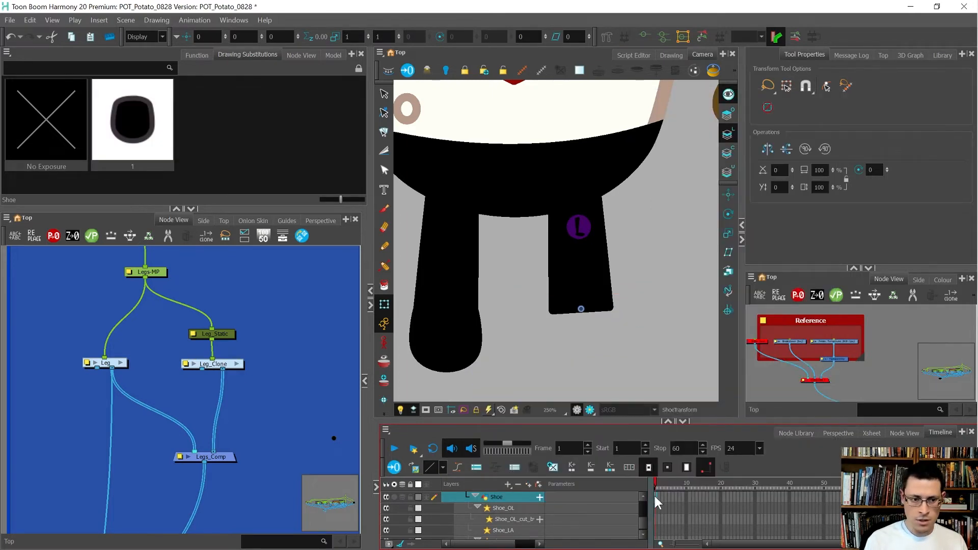
left_click(120, 126)
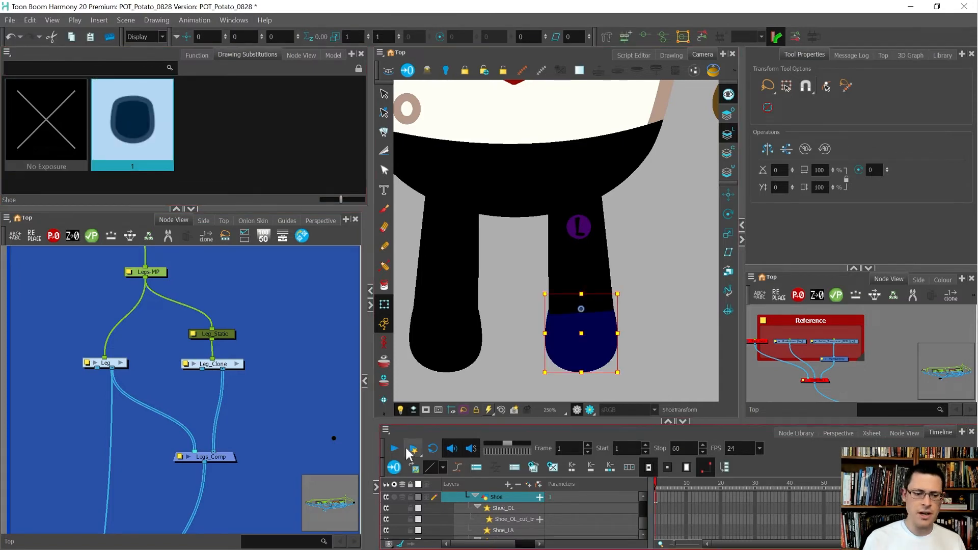
Examine the Shoe, Shin and Upper Leg node networks, their composites and the Multi-Port-Out inside the Leg_Clone group.
scroll(273, 373, "down", 3)
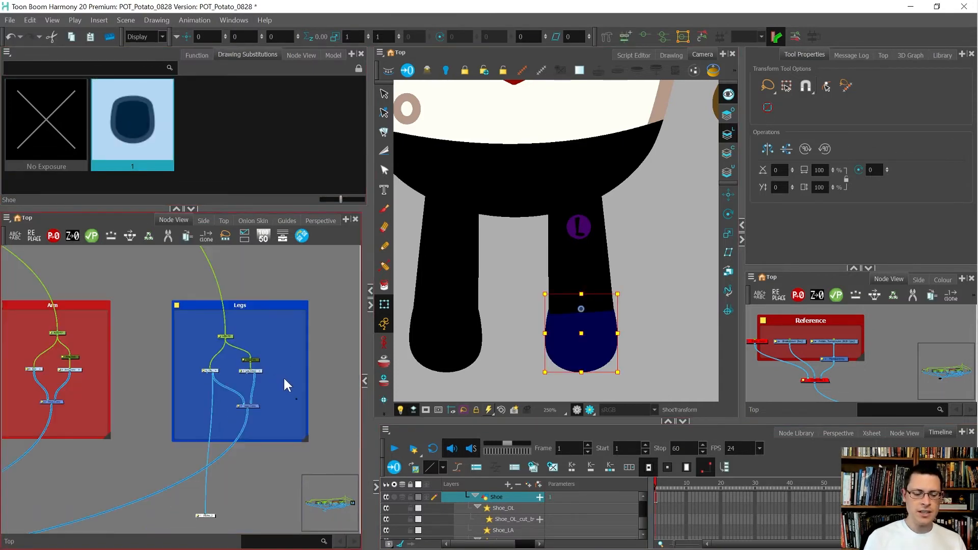
left_click(284, 377)
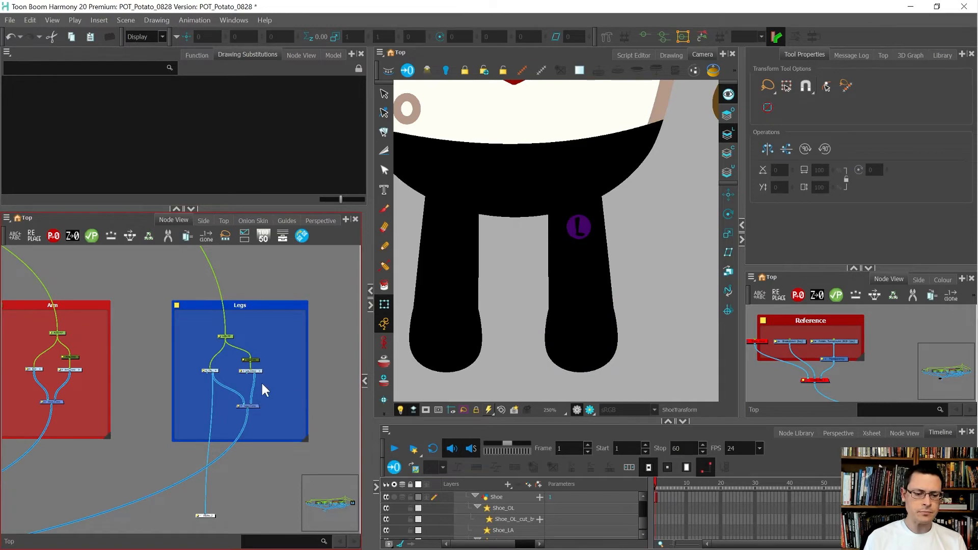
scroll(261, 381, "up", 5)
left_click(260, 356)
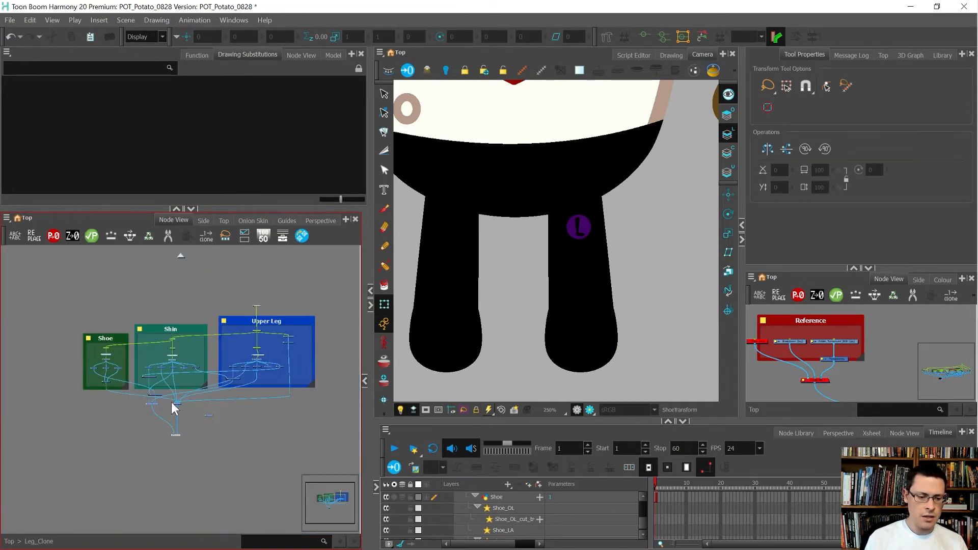
left_click_drag(255, 389, 129, 489)
key("Delete")
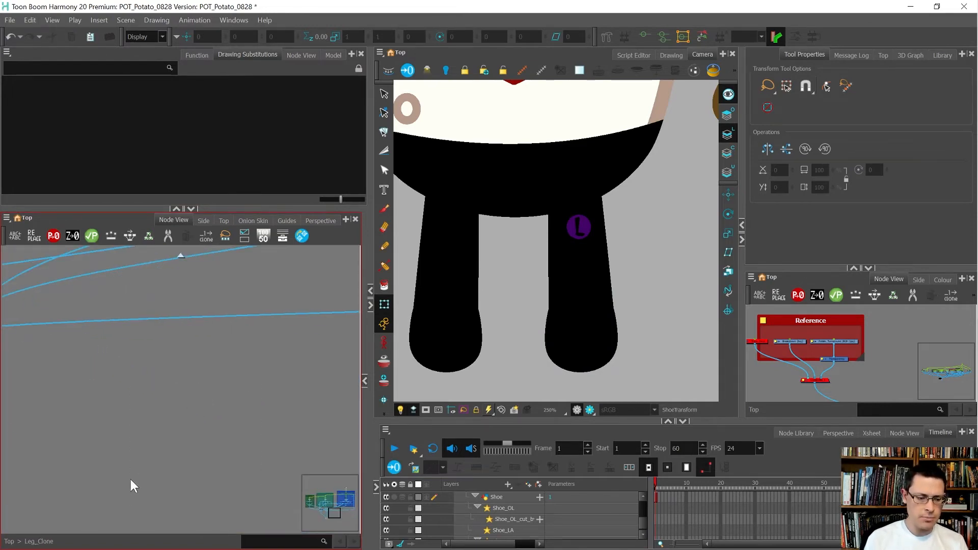
scroll(243, 430, "down", 5)
scroll(174, 429, "up", 4)
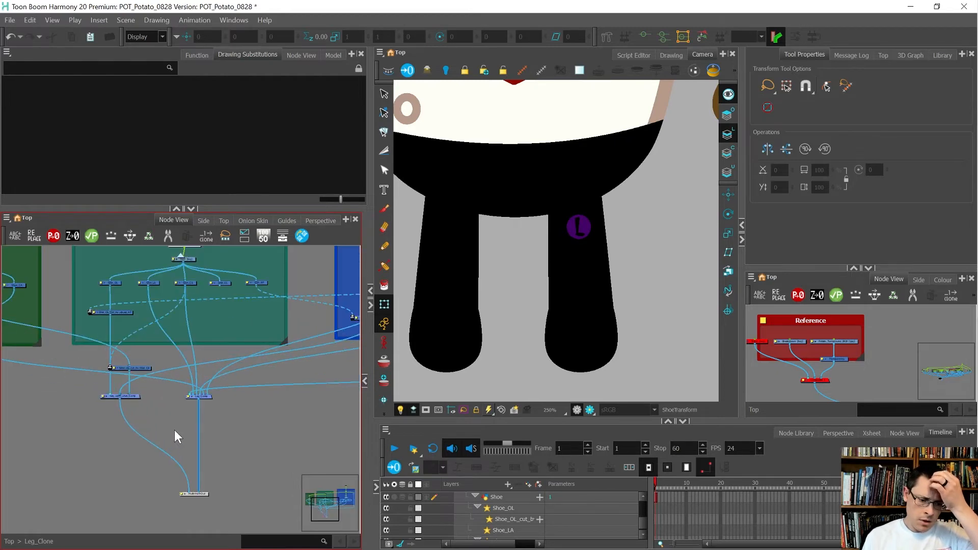
left_click(586, 230)
scroll(591, 237, "up", 2)
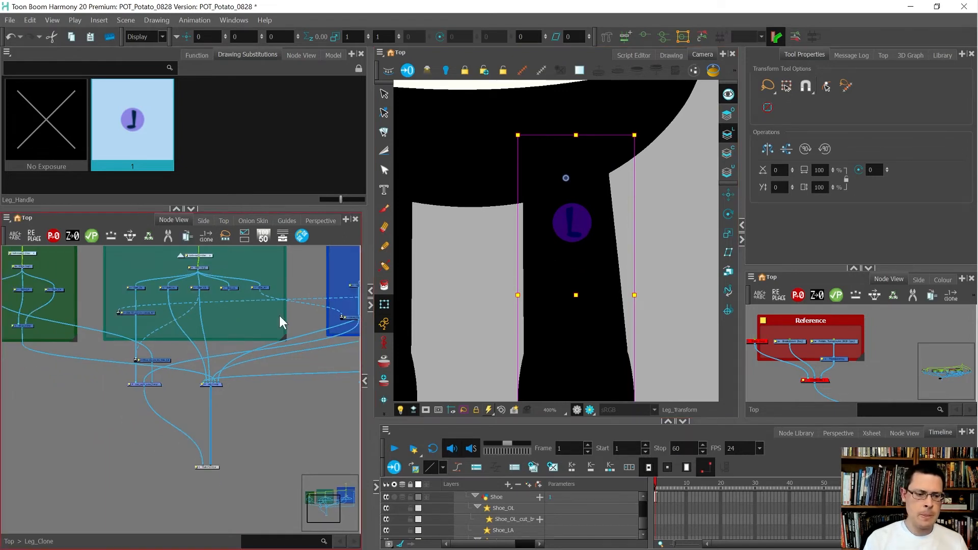
scroll(279, 313, "down", 4)
scroll(145, 344, "down", 1)
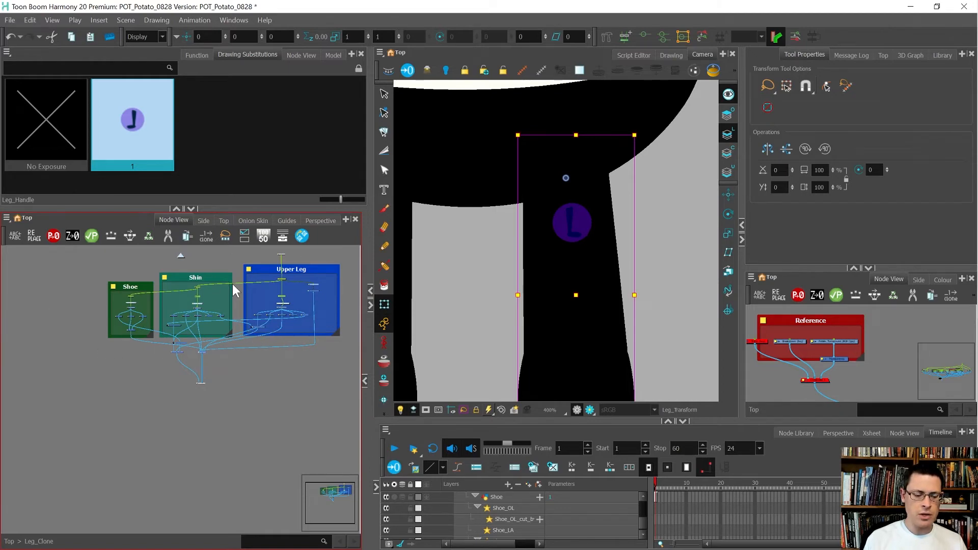
scroll(250, 301, "up", 2)
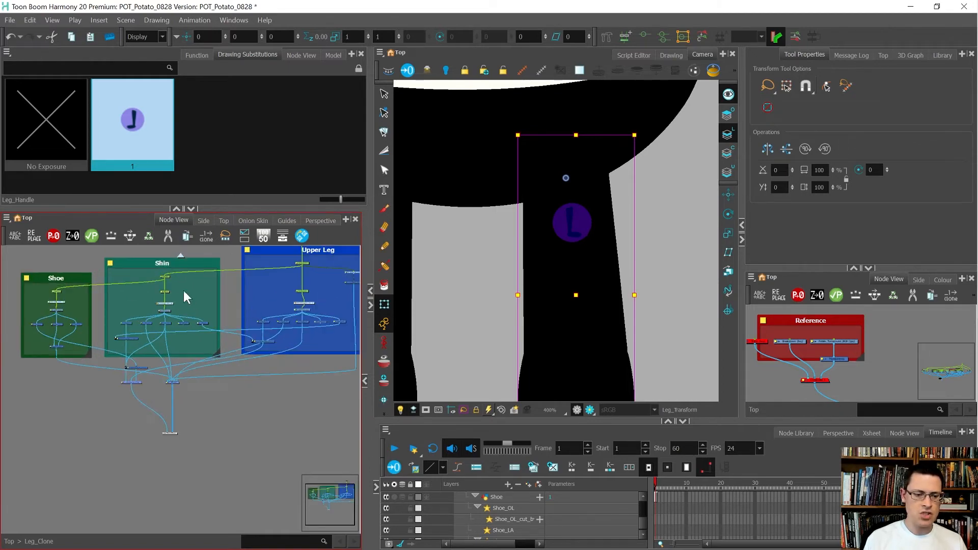
scroll(183, 374, "up", 3)
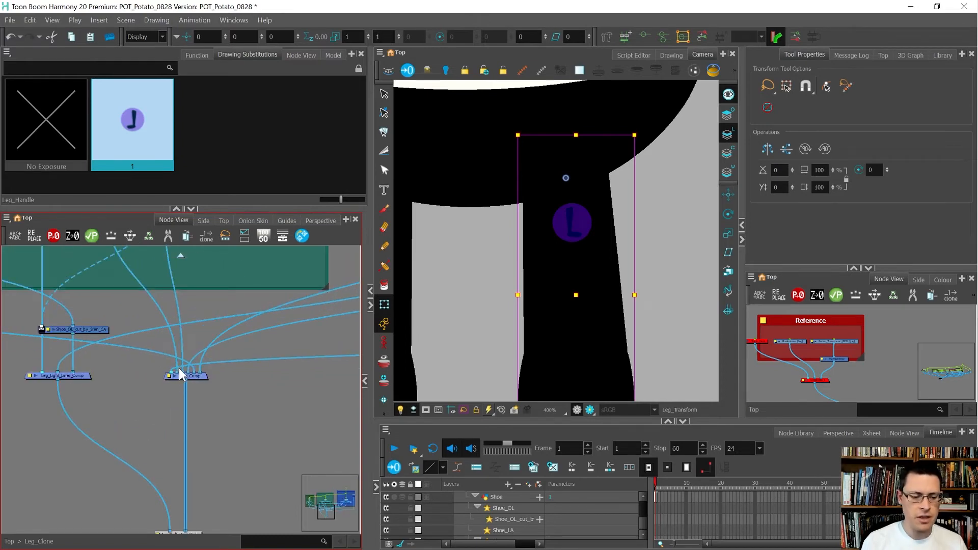
scroll(178, 370, "down", 1)
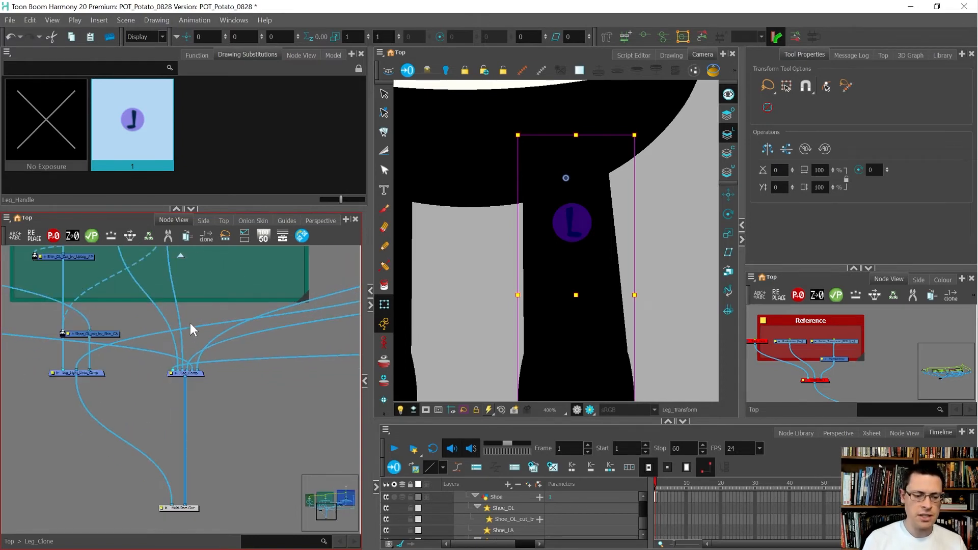
left_click(180, 253)
Make a copy of the Leg_Clone group and place it just below the Leg group.
scroll(149, 363, "up", 3)
left_click_drag(142, 371, 253, 423)
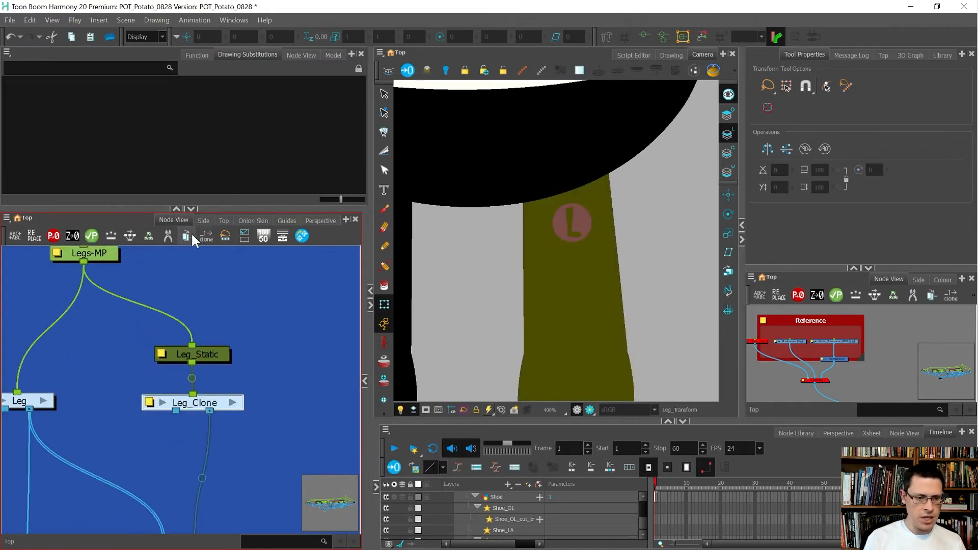
left_click(187, 235)
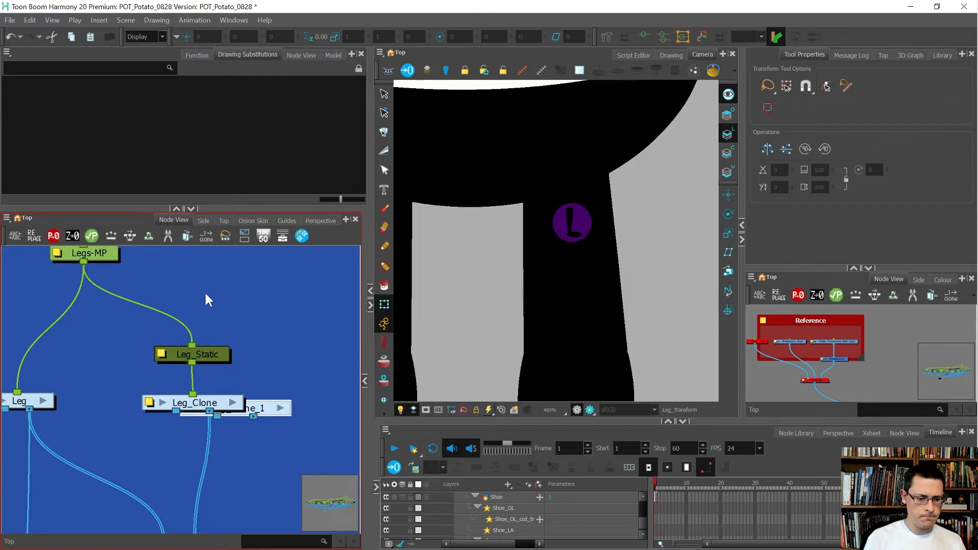
scroll(304, 366, "down", 2)
left_click_drag(265, 393, 177, 412)
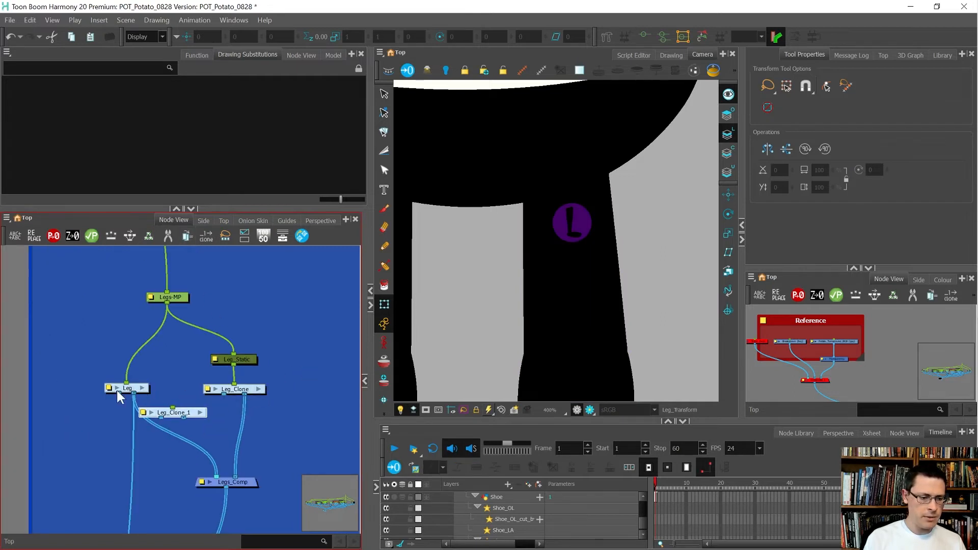
Rename the original Leg group as Leg_PREVIOUS.
scroll(116, 388, "up", 3)
left_click(99, 383)
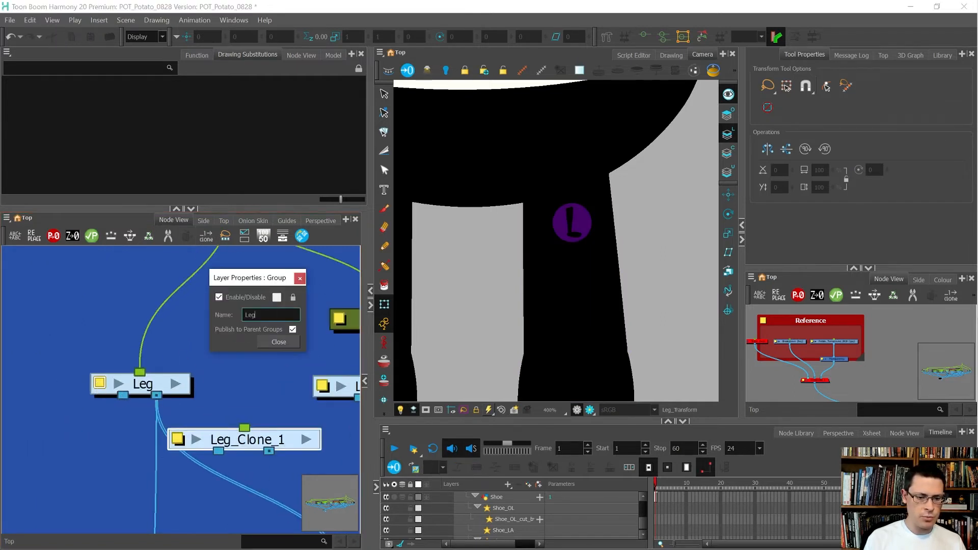
type("_PREVIOUS")
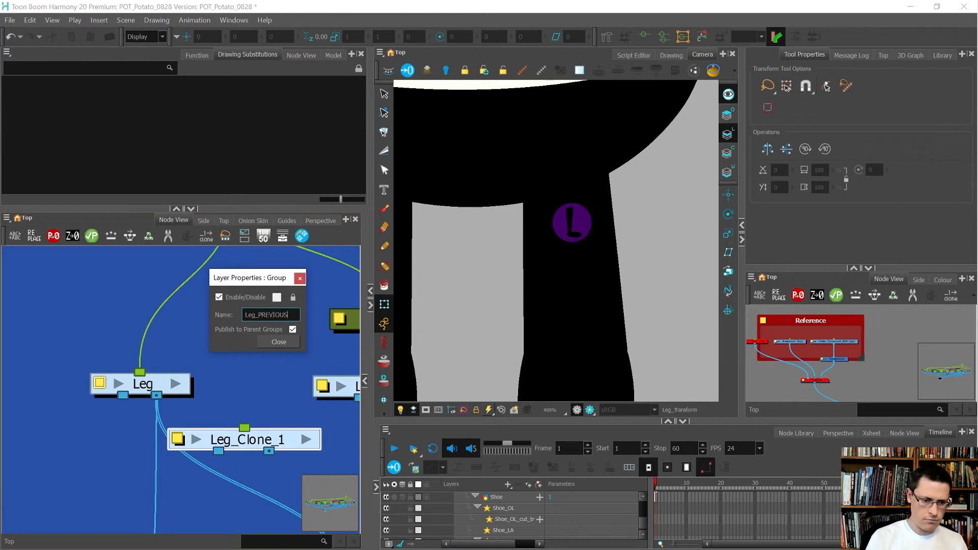
key("Return")
Place the copied leg group between Leg_PREVIOUS and Leg_Clone and rename it as Leg.
scroll(232, 355, "down", 5)
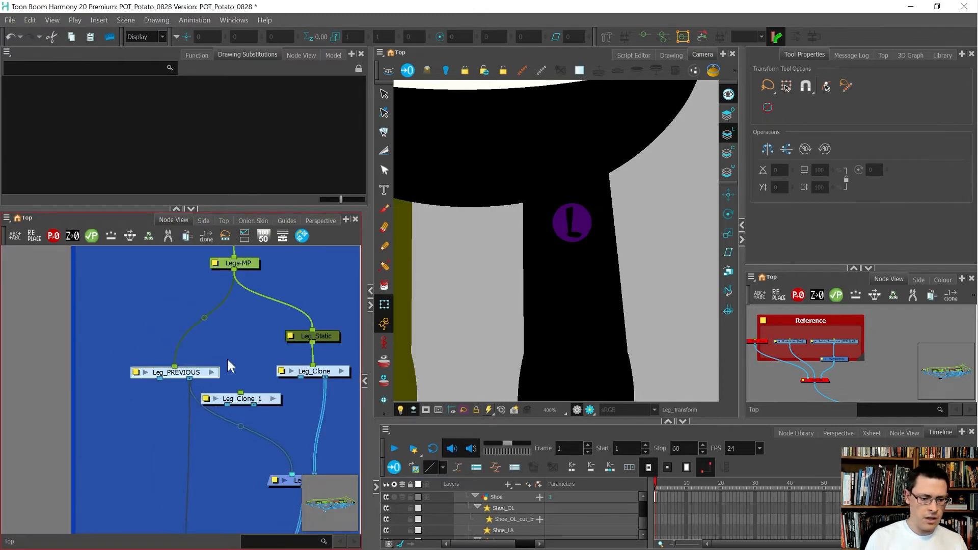
left_click_drag(237, 399, 213, 372)
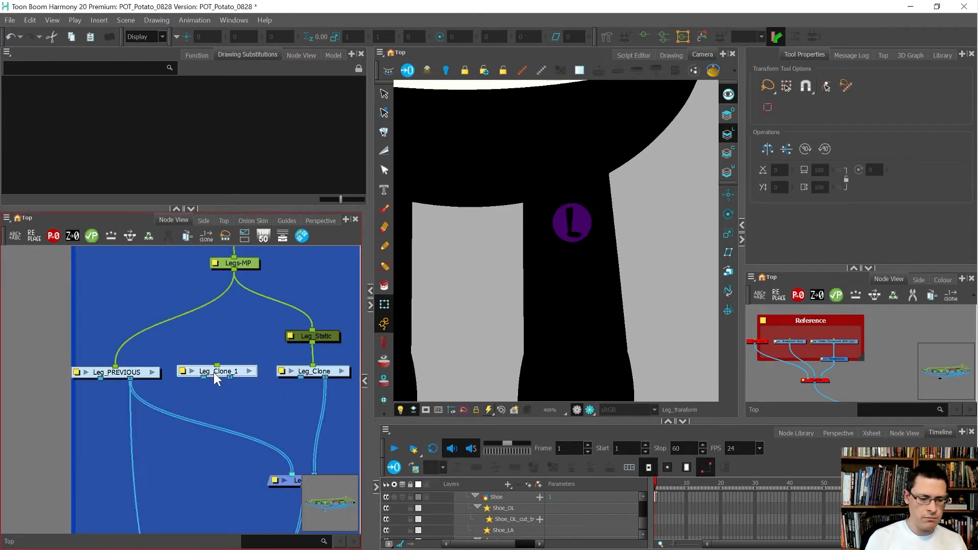
double_click(185, 375)
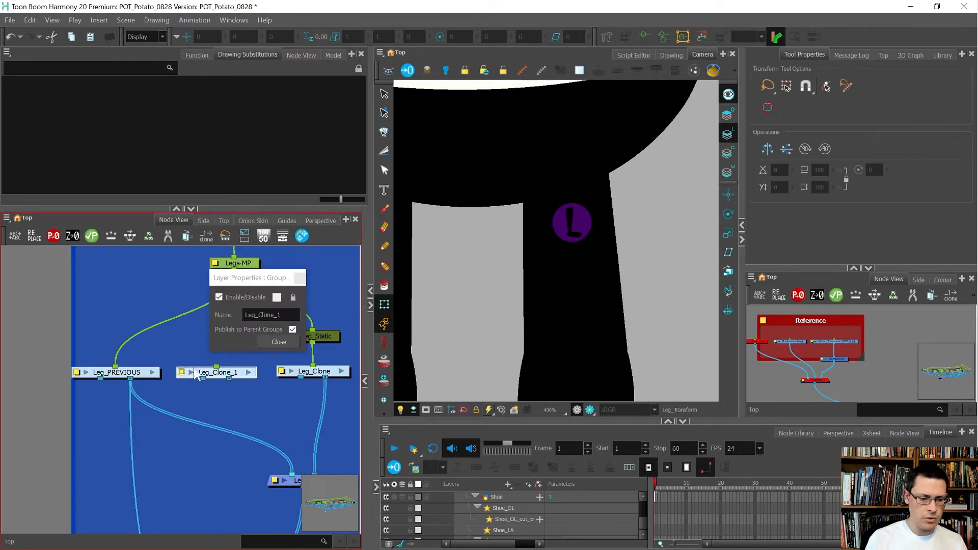
left_click_drag(255, 314, 307, 315)
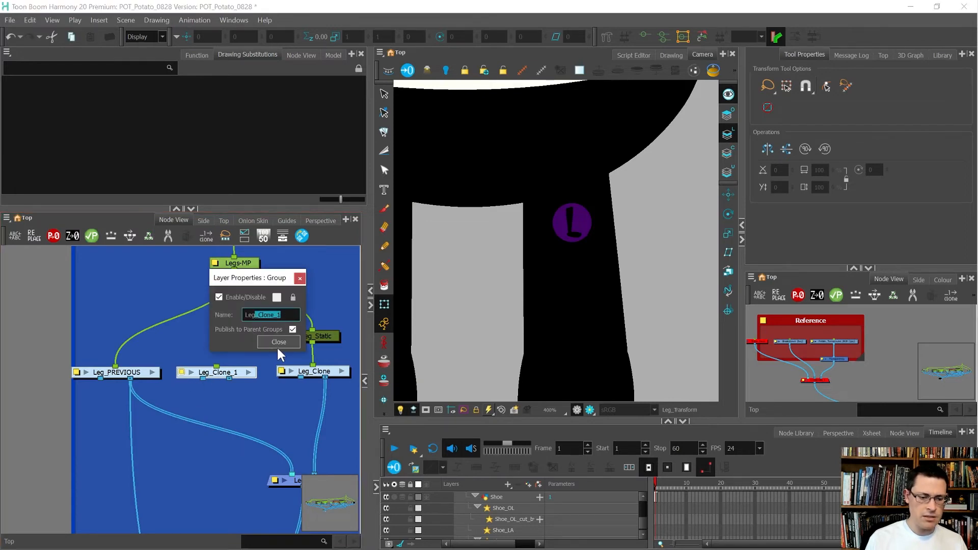
key("BackSpace")
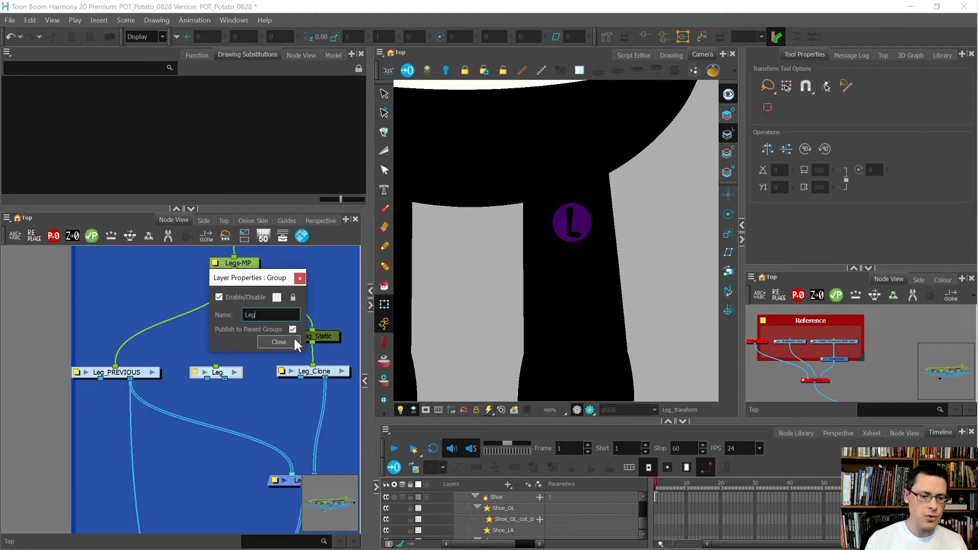
left_click(283, 342)
Connect the new Leg group under the Legs-MP peg and into the Legs_Comp composite.
left_click_drag(233, 274, 215, 366)
scroll(172, 314, "down", 3)
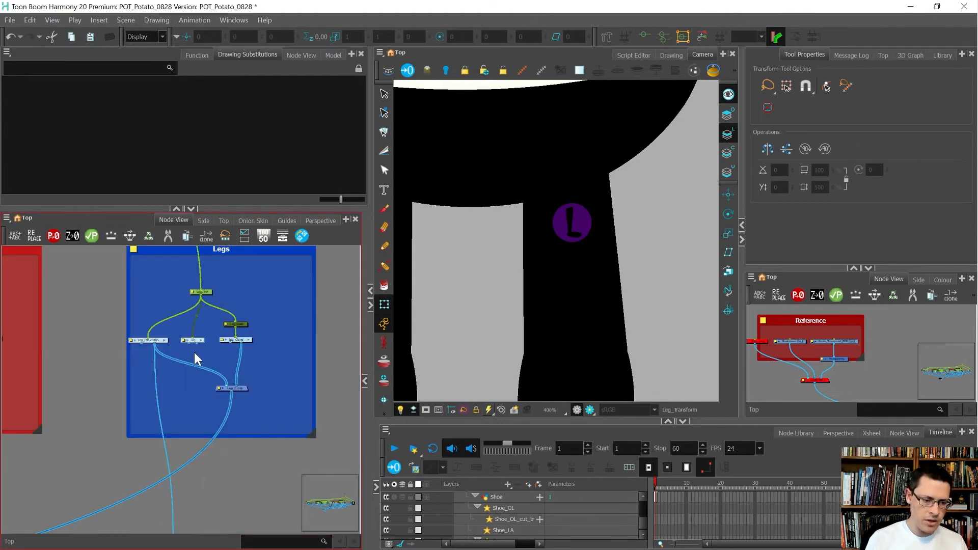
scroll(197, 344, "up", 2)
left_click_drag(184, 340, 257, 411)
Remove the separate connection that runs from Leg_PREVIOUS to the node below the Legs backdrop.
scroll(116, 379, "down", 3)
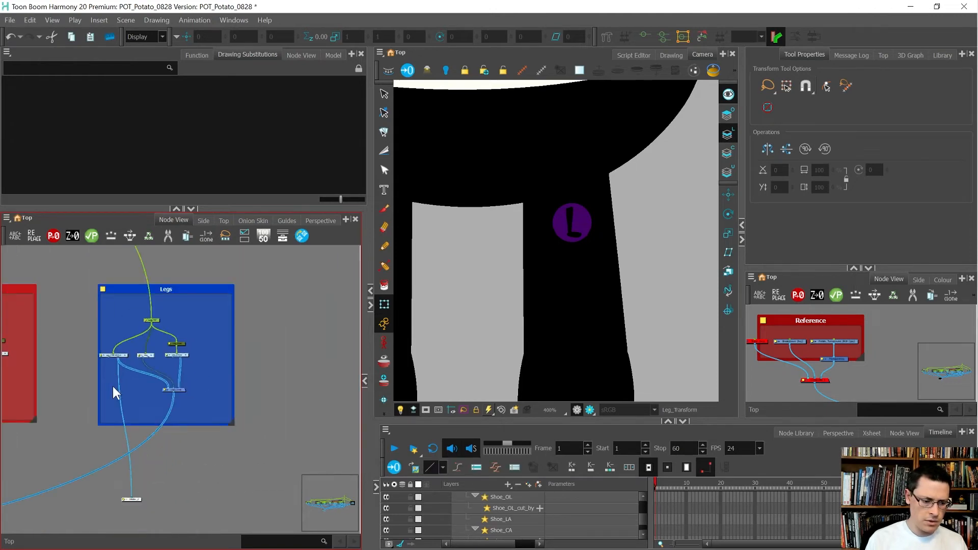
scroll(122, 402, "up", 1)
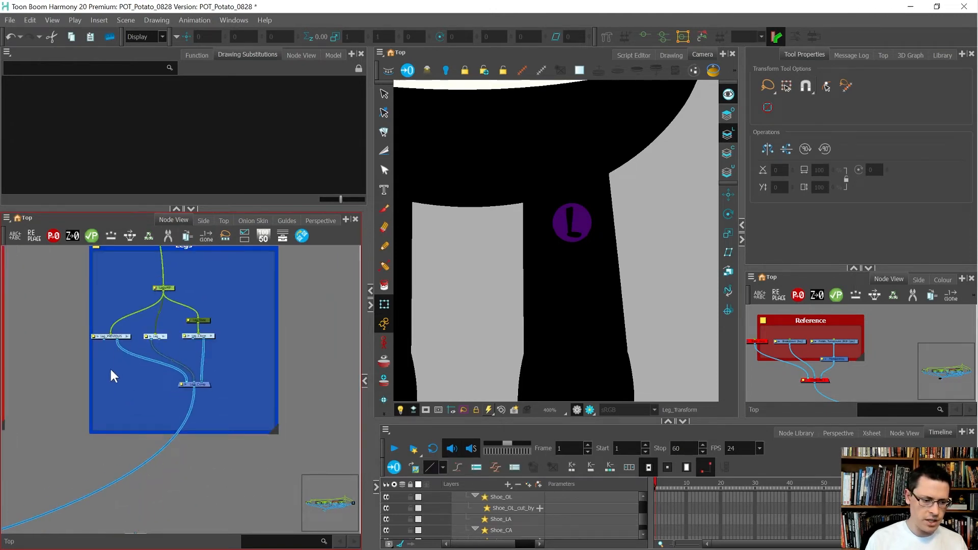
scroll(111, 368, "down", 2)
scroll(113, 466, "up", 2)
left_click(122, 491)
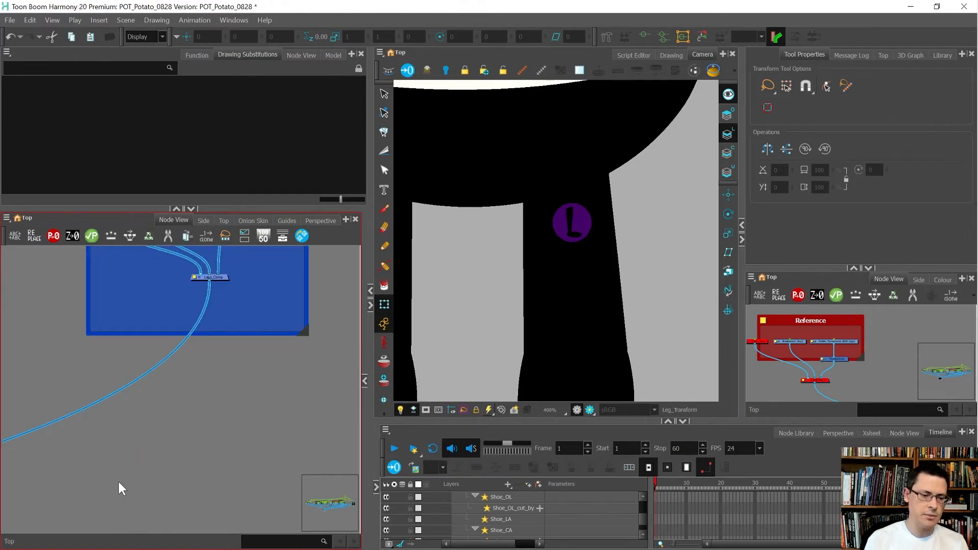
Select the Leg_PREVIOUS and Leg groups, save the scene, and collapse both in the timeline to their Upper_Leg-MP pegs.
scroll(182, 414, "down", 2)
scroll(176, 367, "up", 4)
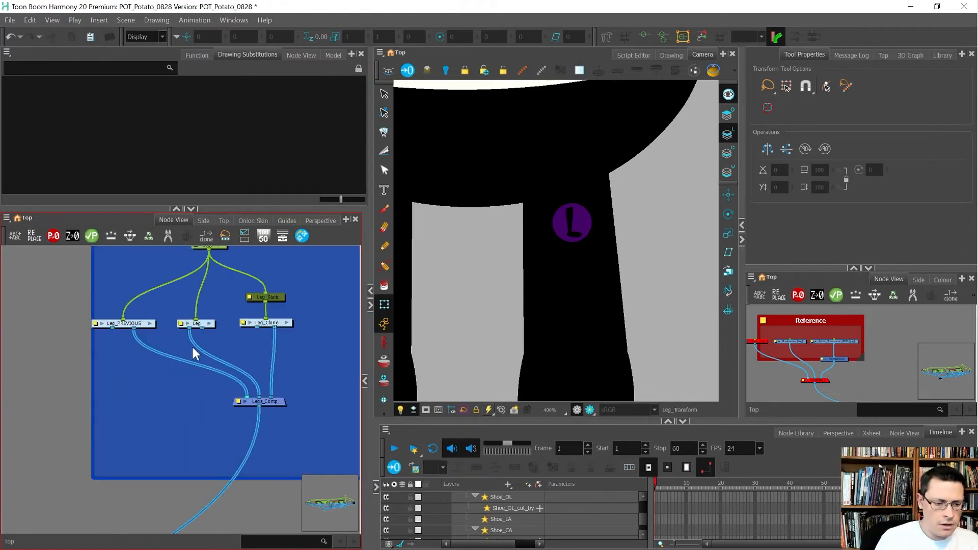
left_click_drag(224, 338, 60, 296)
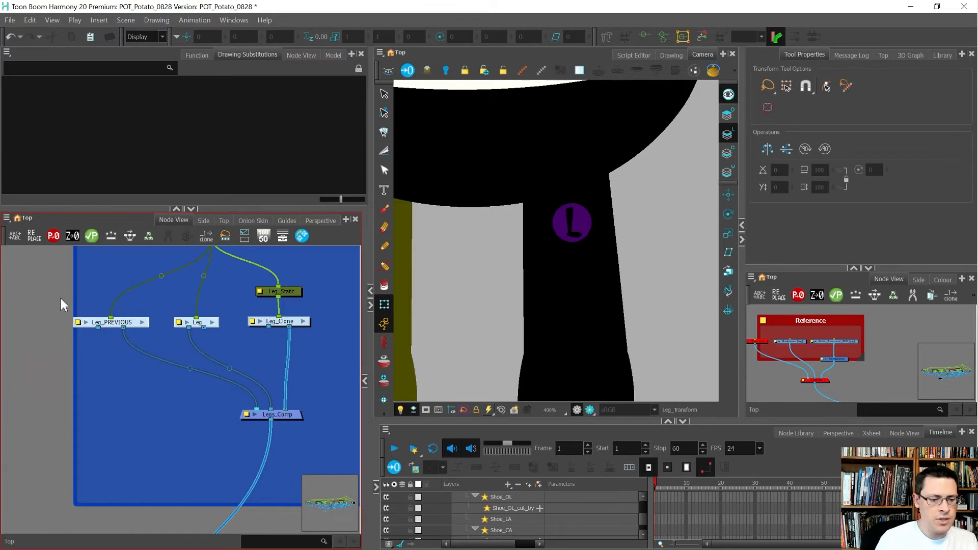
left_click(139, 353)
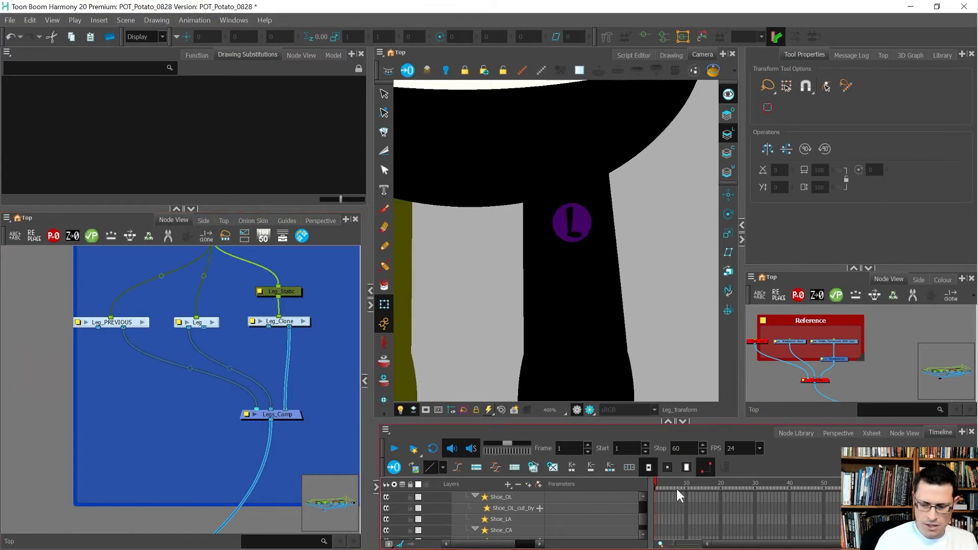
key("o")
key("ctrl+s")
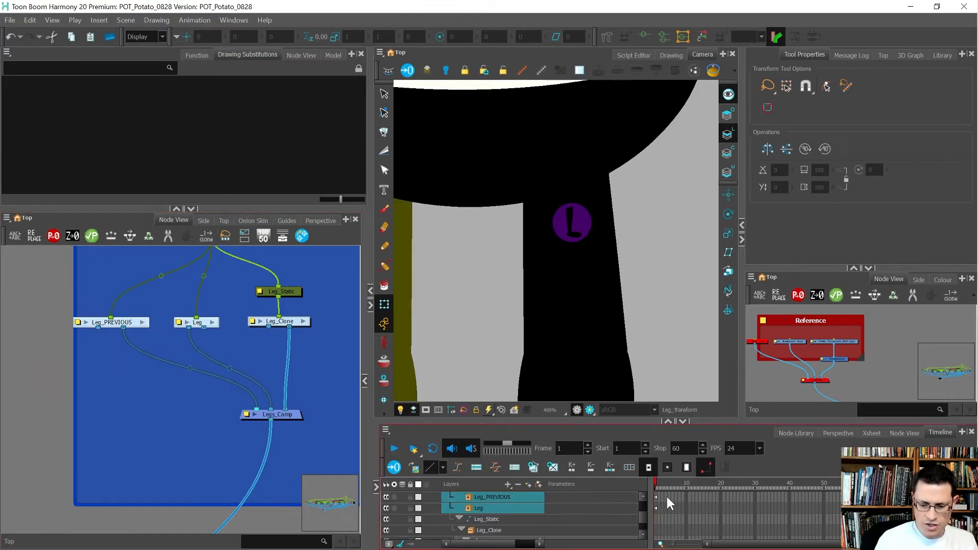
left_click_drag(528, 422, 528, 353)
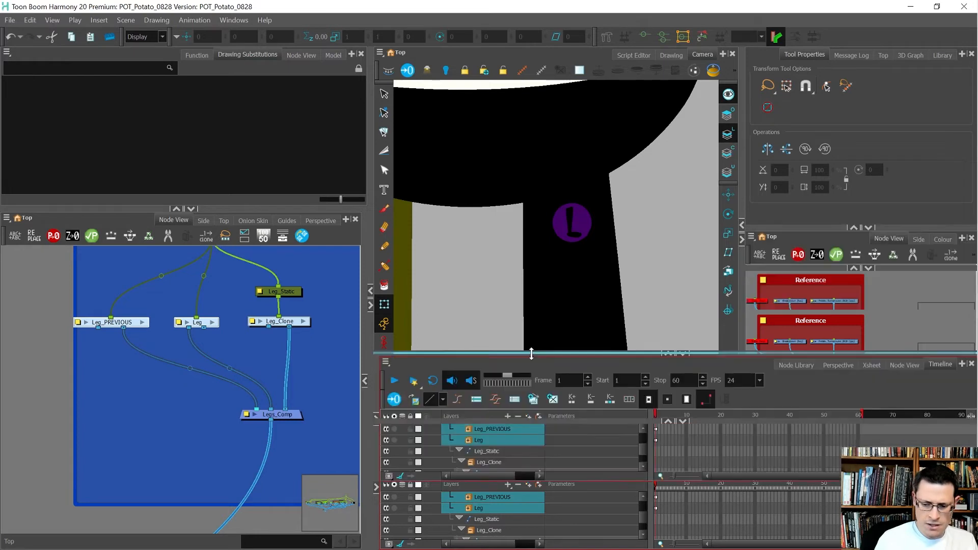
left_click(468, 440)
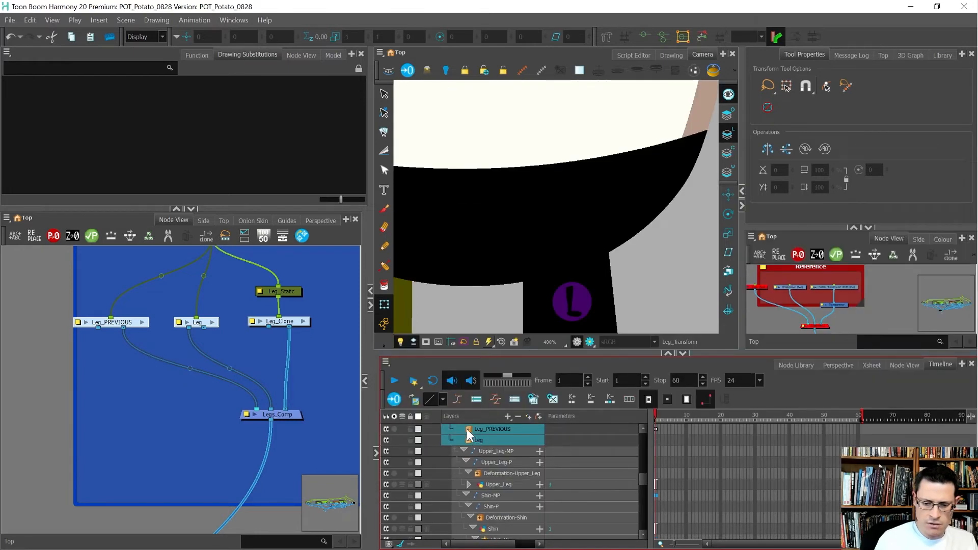
left_click(467, 429)
left_click(464, 461)
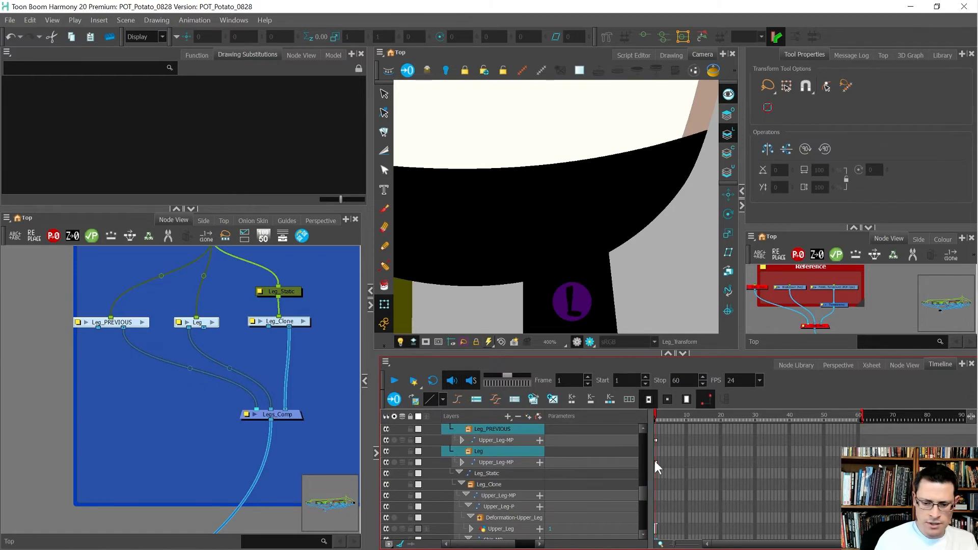
Copy frames 1 to 60 of Leg_PREVIOUS's Upper_Leg-MP and Paste Special them onto Leg's Upper_Leg-MP, matching by node/layer name.
left_click(655, 440)
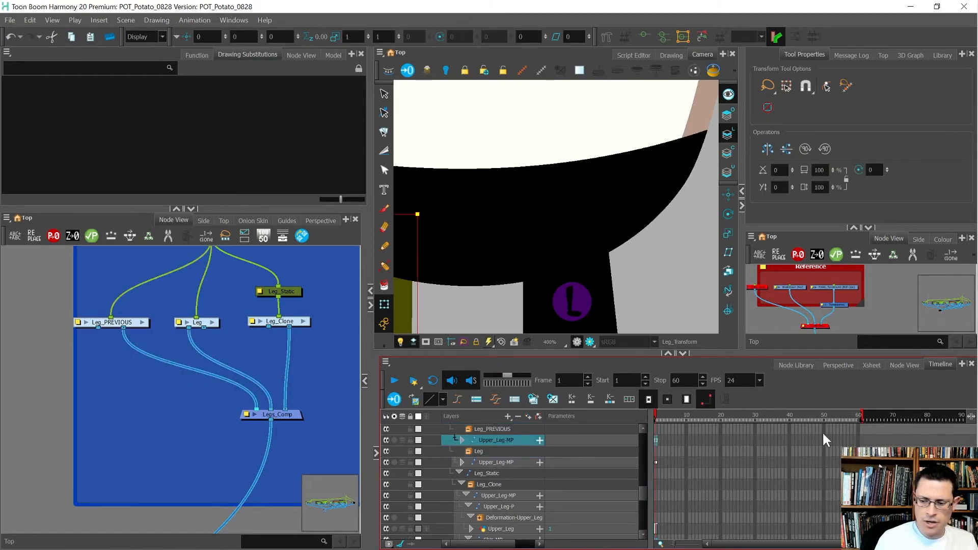
left_click(858, 440, "shift")
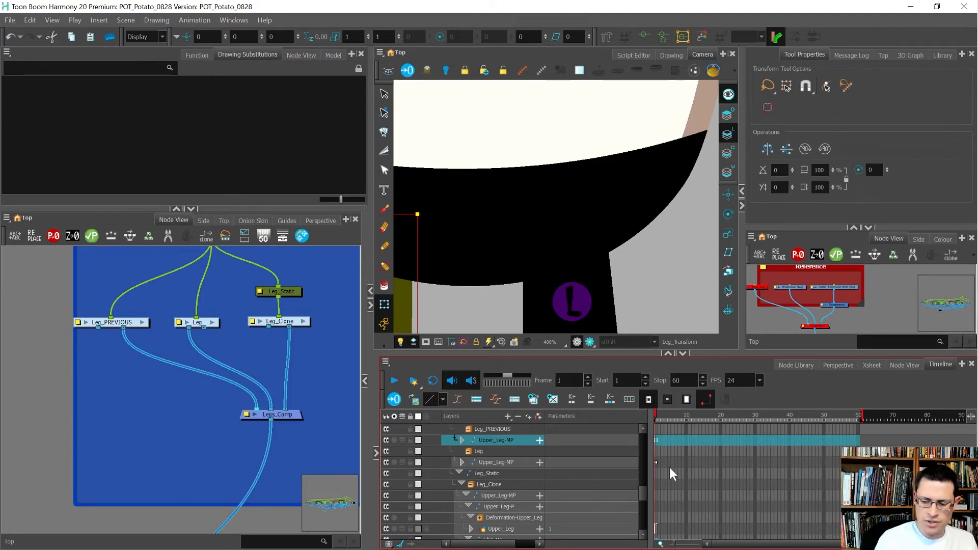
left_click(655, 462)
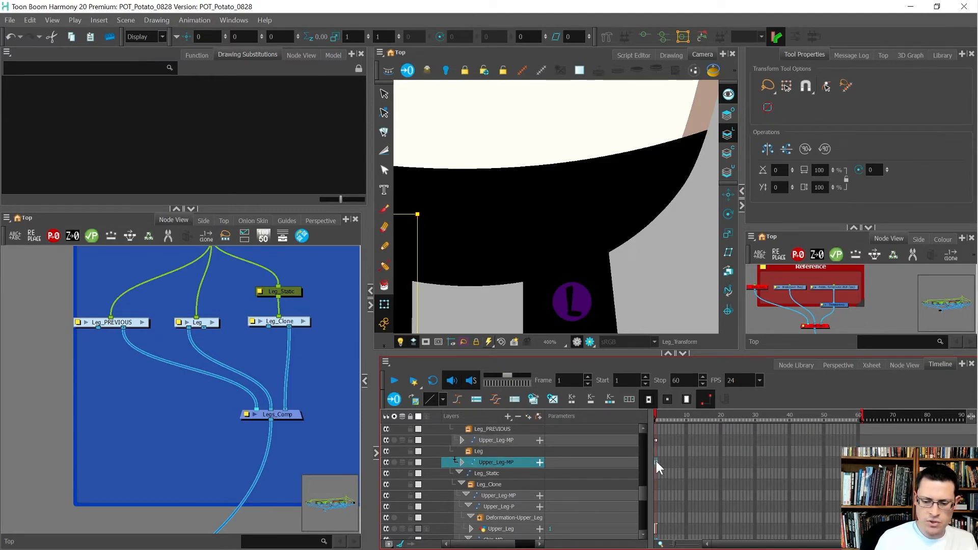
right_click(656, 460)
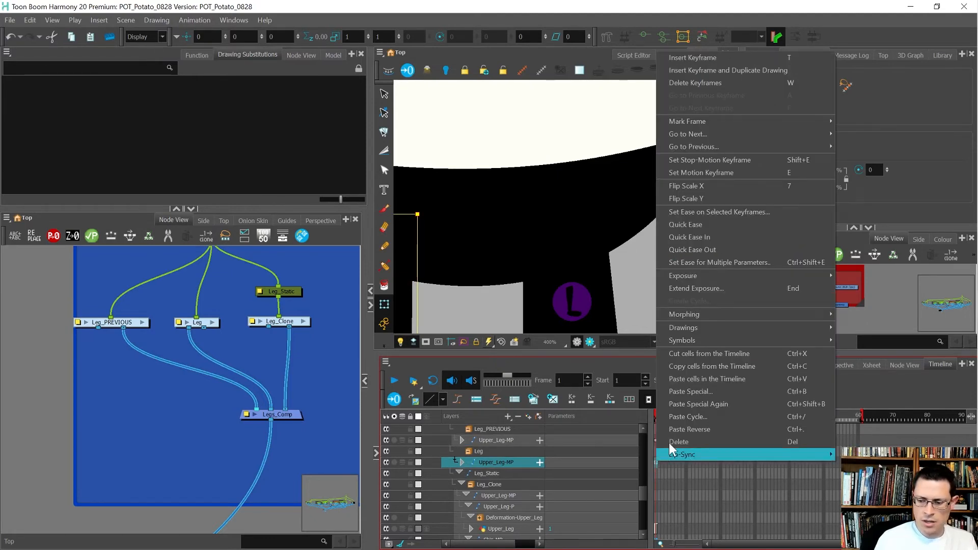
left_click(694, 393)
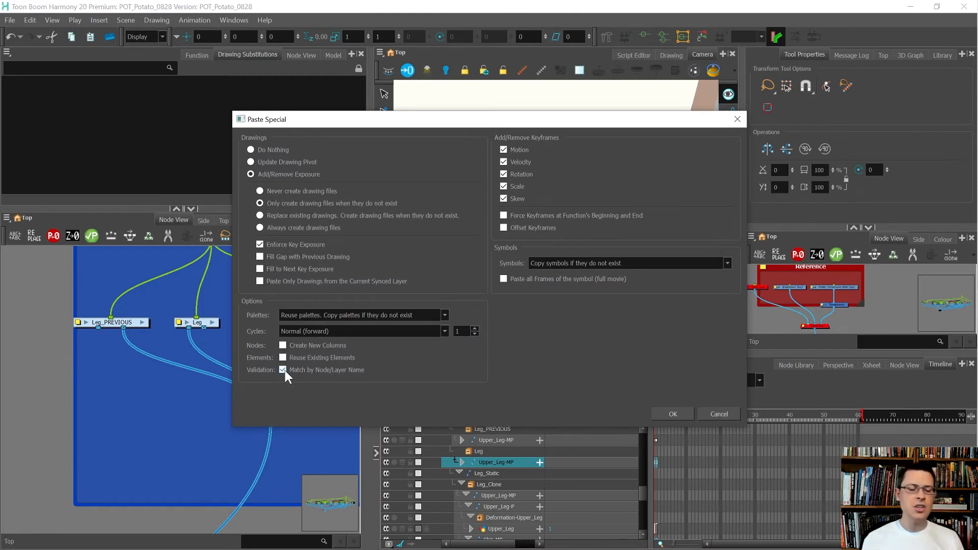
mouse_move(286, 371)
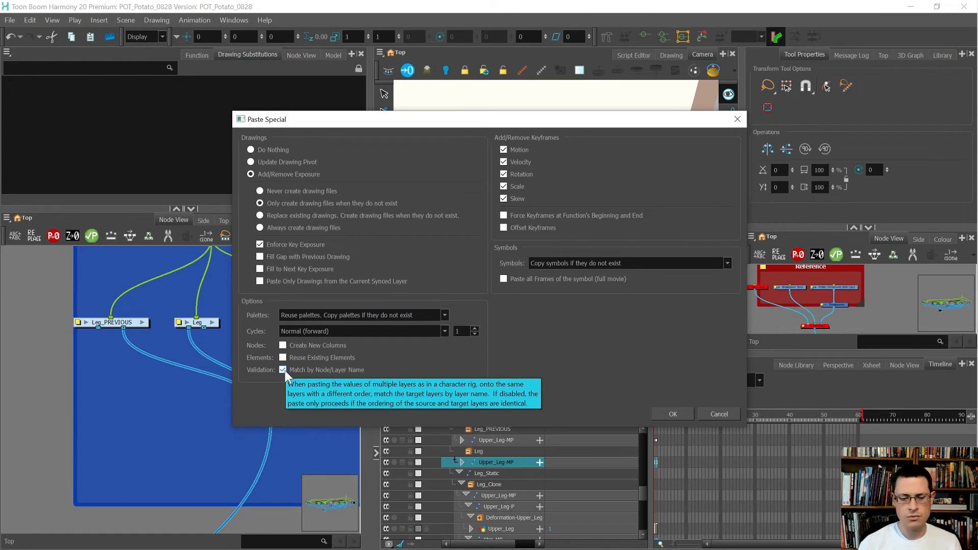
left_click(664, 418)
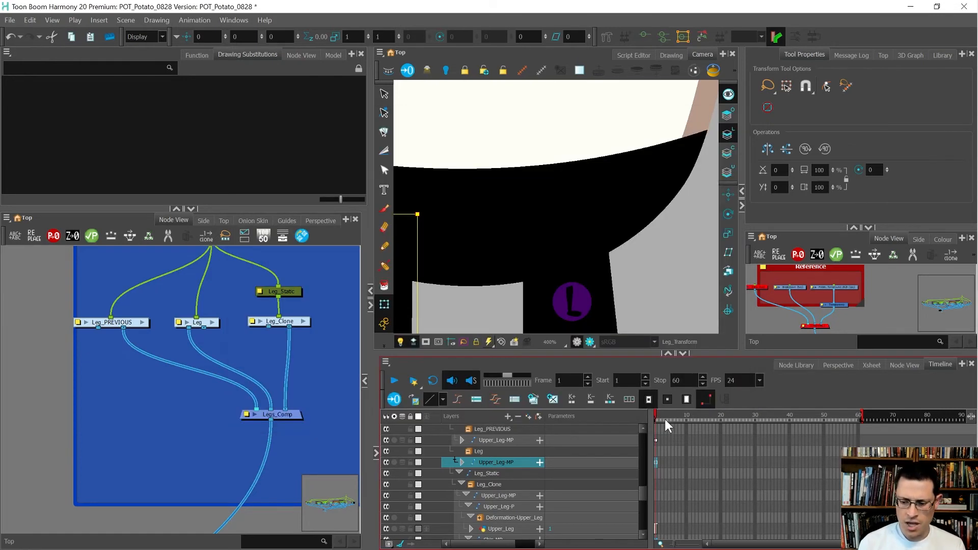
Check the new leg's placement on the character and delete the Leg_PREVIOUS group.
scroll(593, 221, "down", 3)
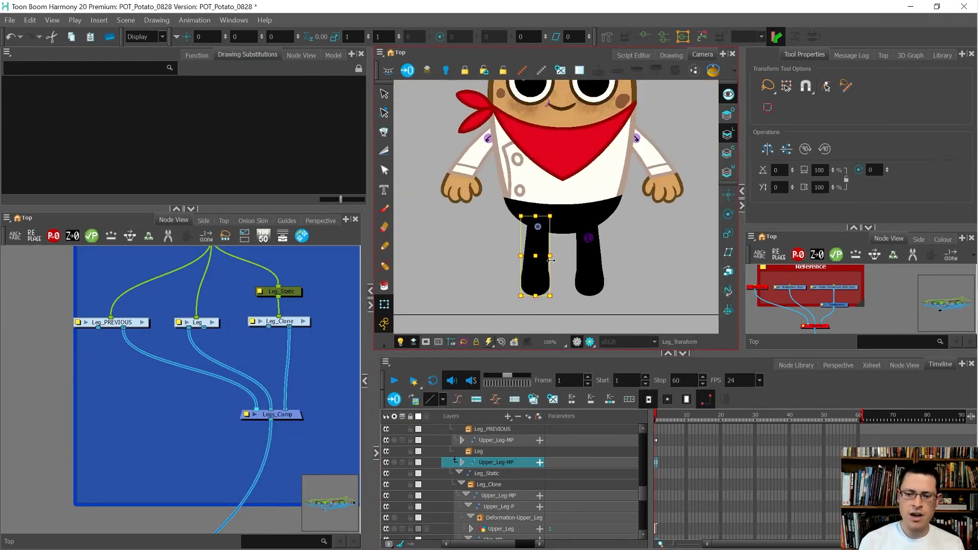
scroll(540, 291, "up", 1)
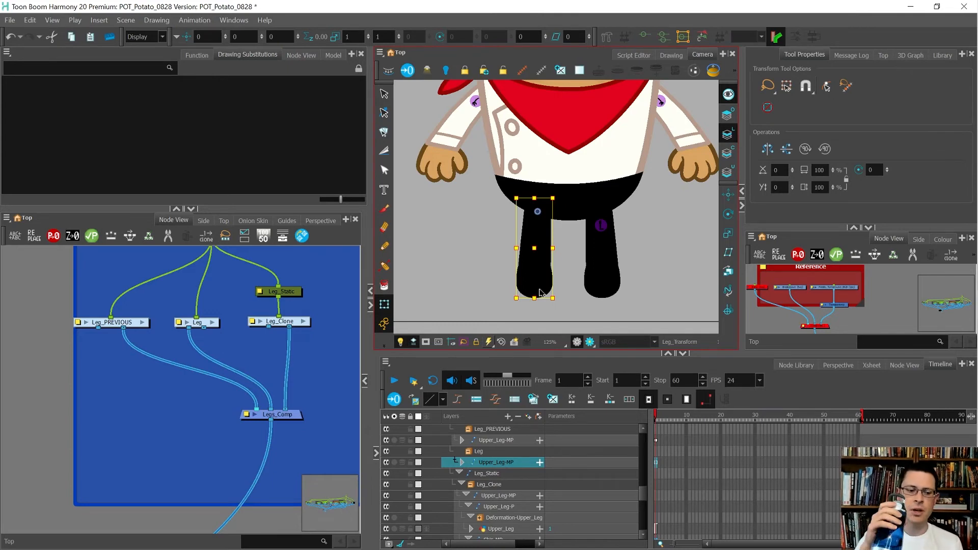
left_click_drag(71, 293, 140, 352)
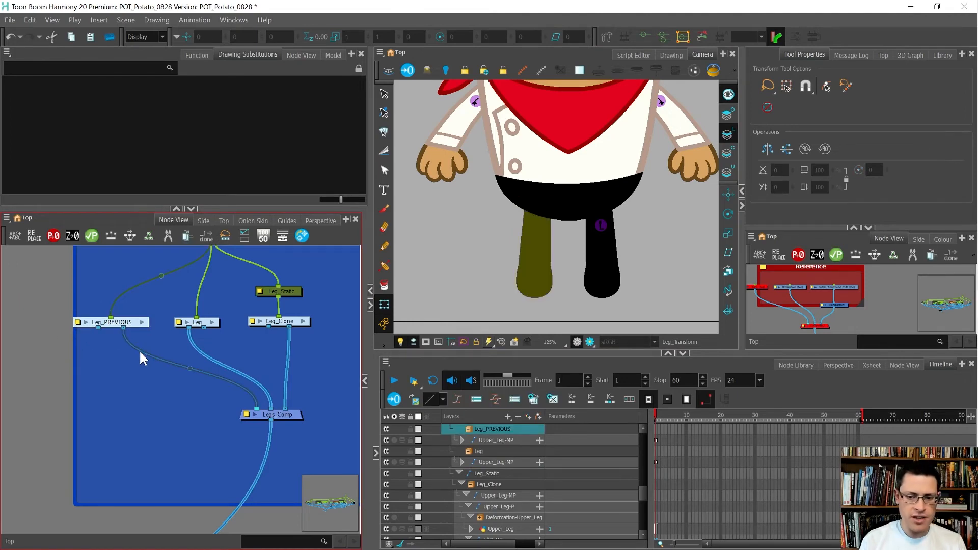
key("Delete")
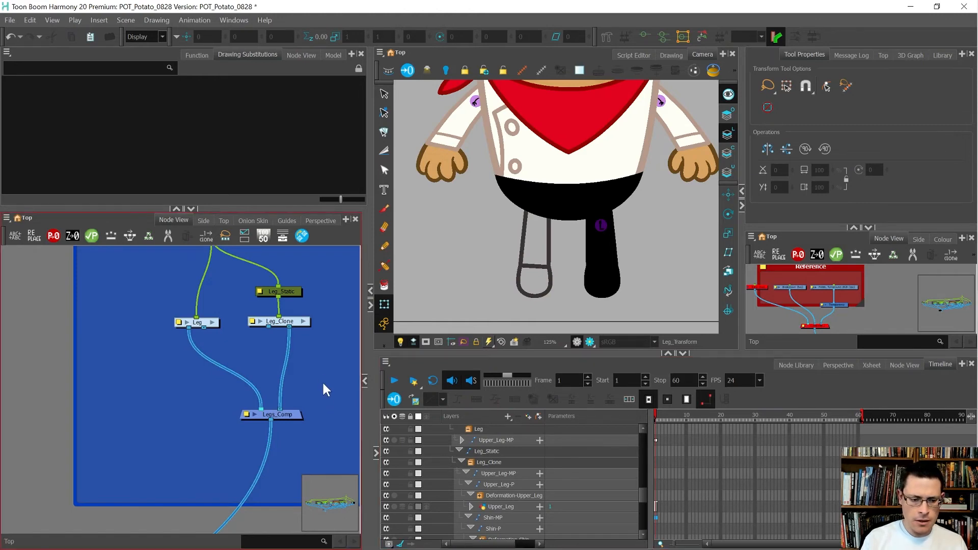
Reconnect the Leg group to Legs_Comp from its second output port, check the leg handle, and centre Legs_Comp below both leg groups.
mouse_move(261, 406)
left_mouse_down()
mouse_move(218, 374)
mouse_move(205, 325)
mouse_move(259, 410)
left_mouse_up()
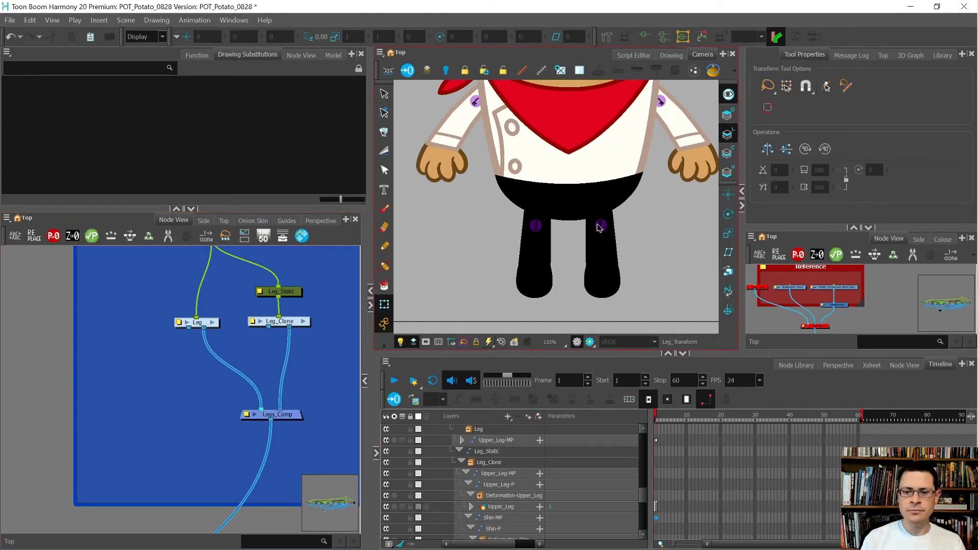
scroll(536, 241, "up", 3)
left_click(526, 215)
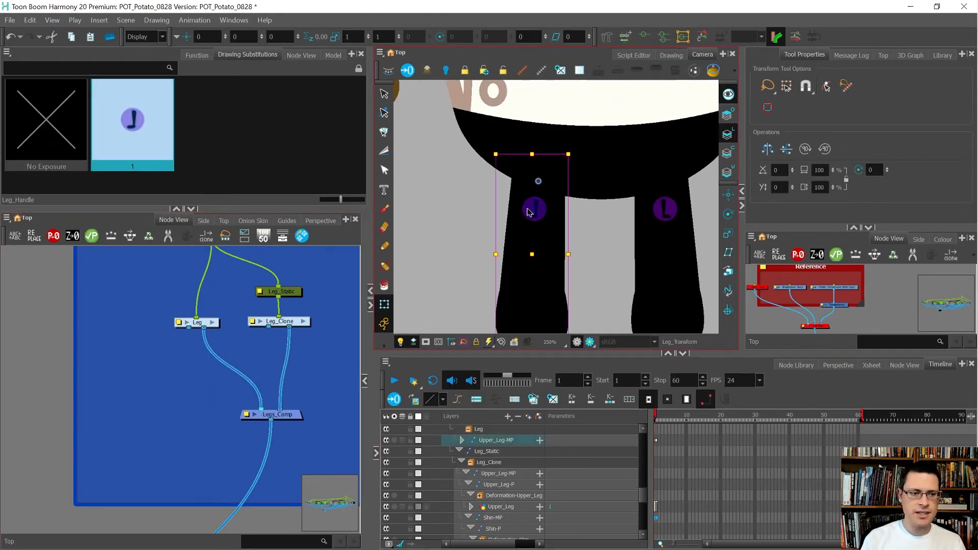
scroll(527, 213, "down", 3)
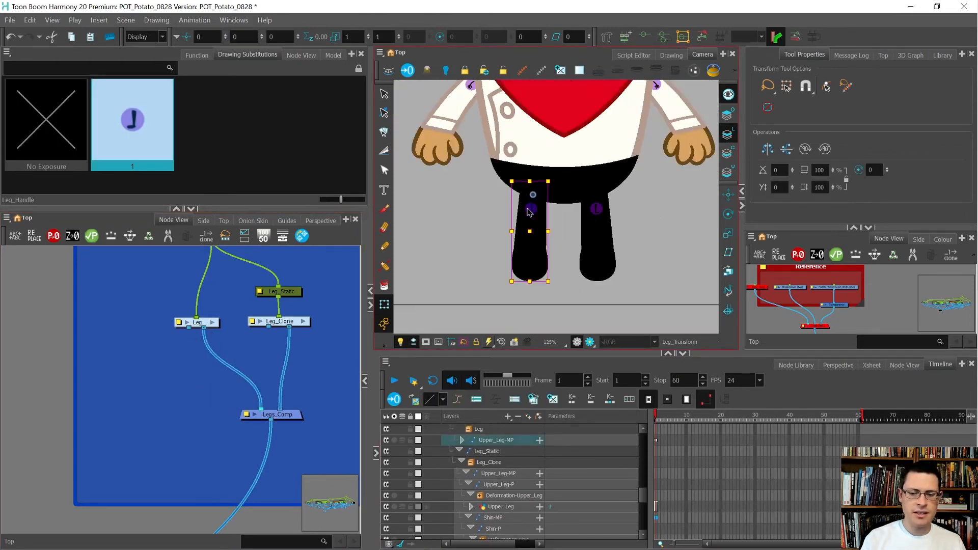
left_click(482, 241)
left_click_drag(257, 414, 213, 428)
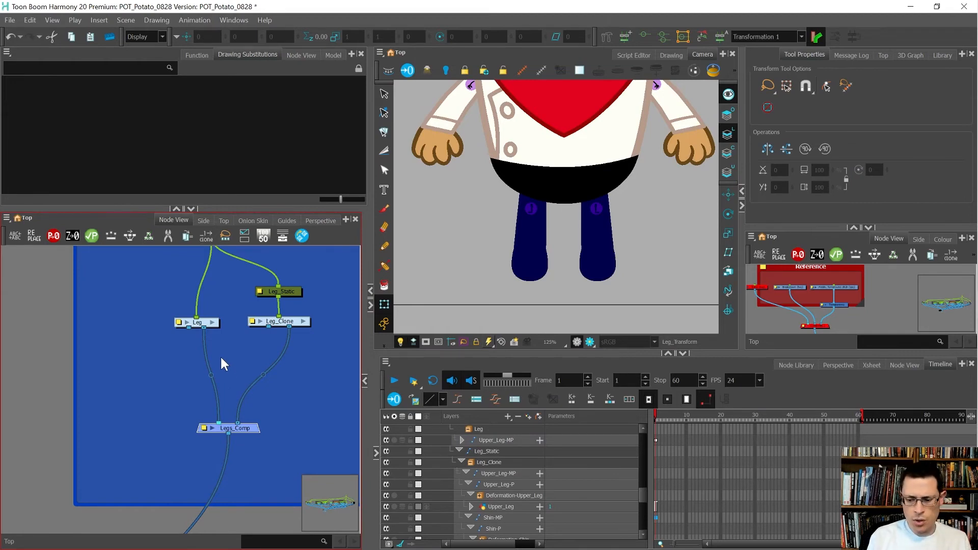
Select the Leg and Leg_Clone groups and collapse their timeline hierarchies to the Upper_Leg-MP pegs.
left_click_drag(320, 342, 172, 321)
scroll(637, 455, "up", 3)
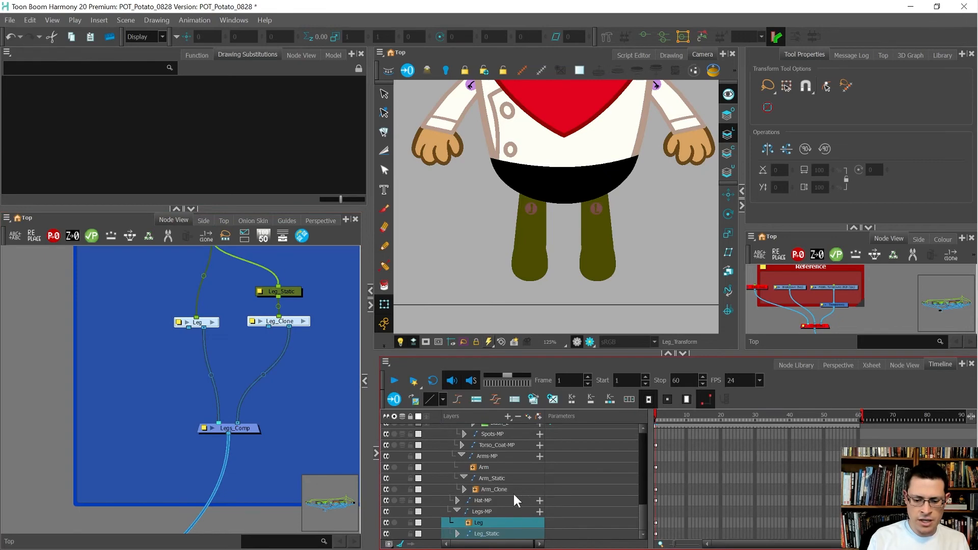
left_click(469, 523)
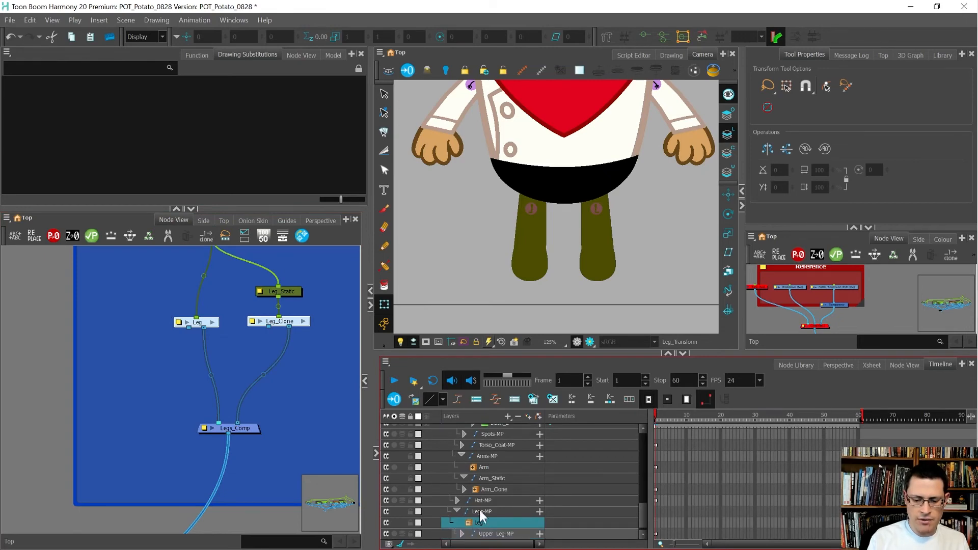
scroll(473, 513, "down", 1)
left_click(458, 532)
scroll(464, 524, "down", 1)
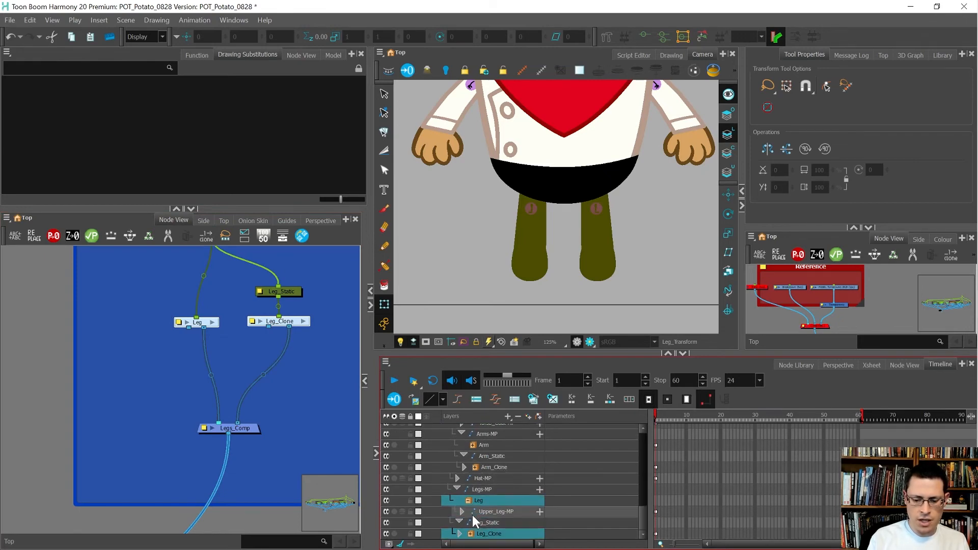
left_click(460, 534)
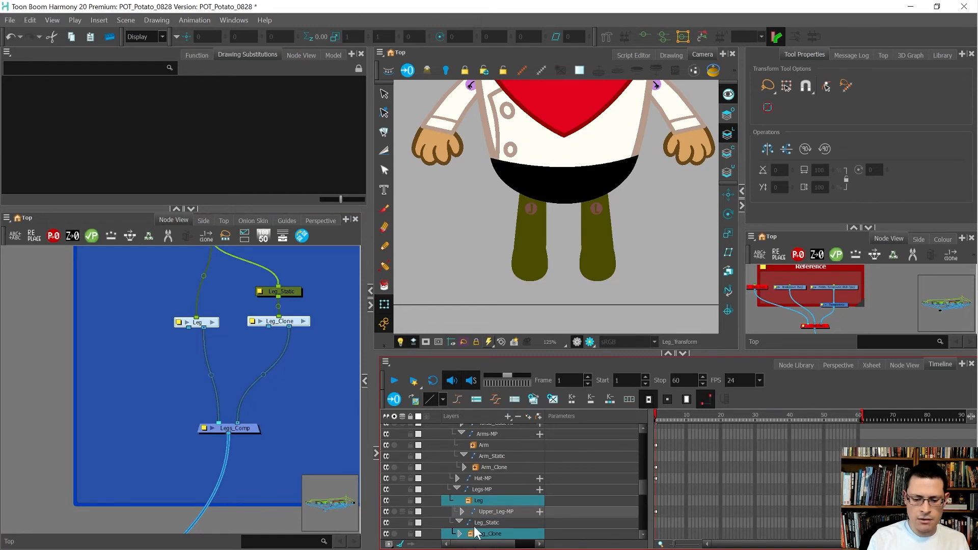
scroll(478, 525, "down", 5)
left_click(466, 488)
scroll(463, 488, "up", 4)
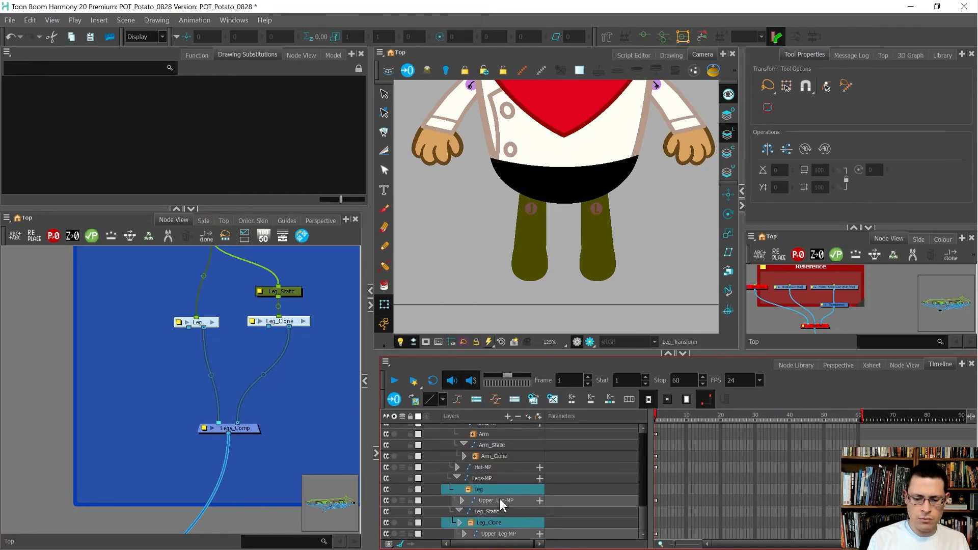
Set the track colour of the Leg group's Upper_Leg-MP peg to blue (RGB 0, 85, 255).
left_click(515, 501)
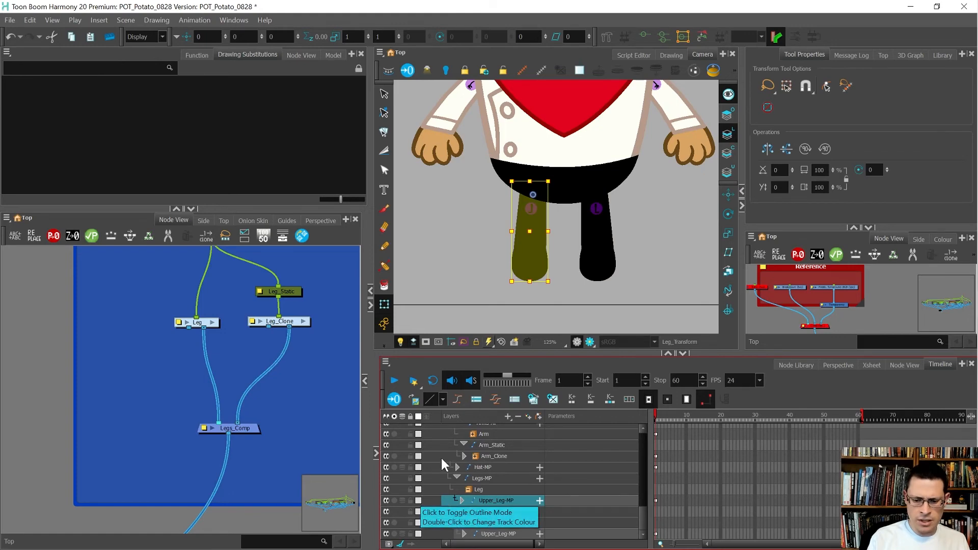
left_click(475, 401)
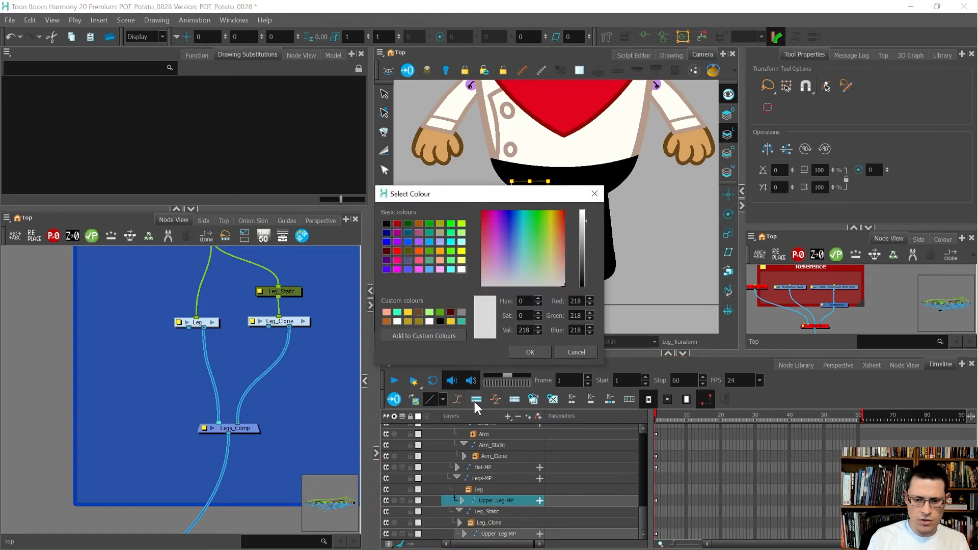
left_click(409, 242)
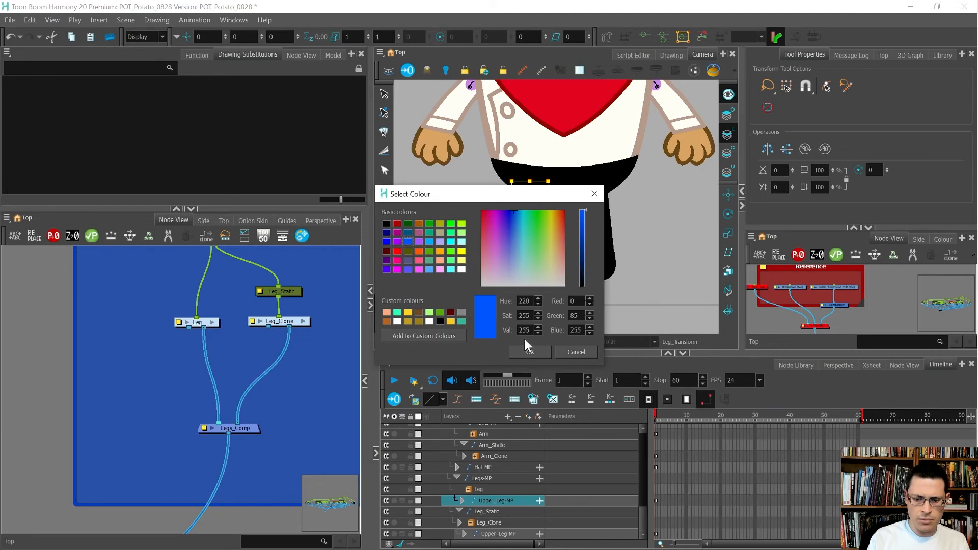
left_click(532, 352)
Give Leg_Clone's Upper_Leg-MP peg the blue track colour (RGB 0, 85, 255) and select a range of its frames.
left_click(519, 532)
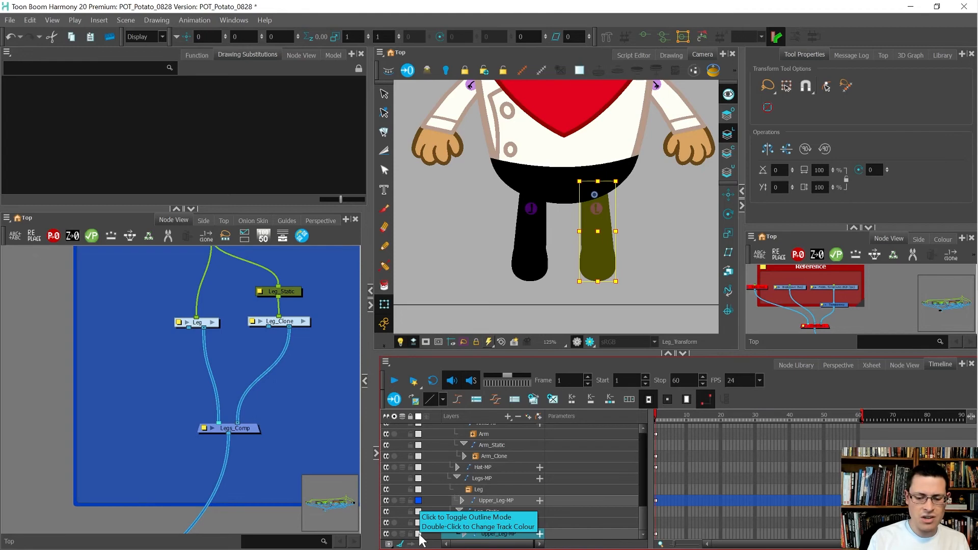
double_click(418, 533)
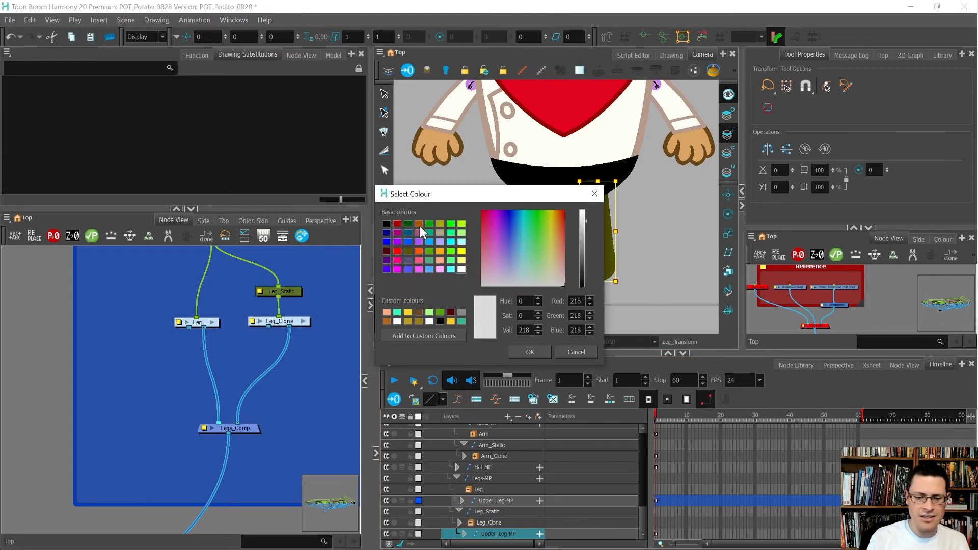
left_click(408, 241)
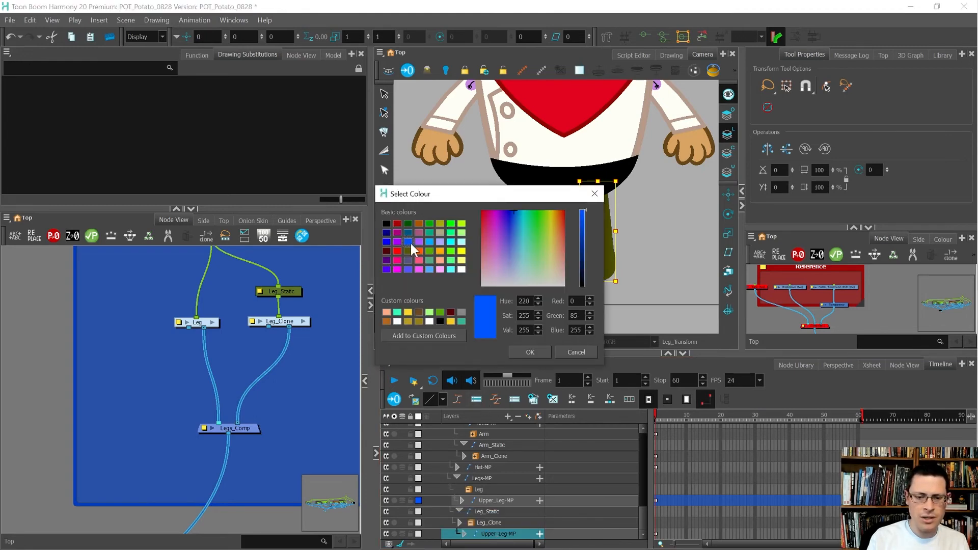
left_click(524, 349)
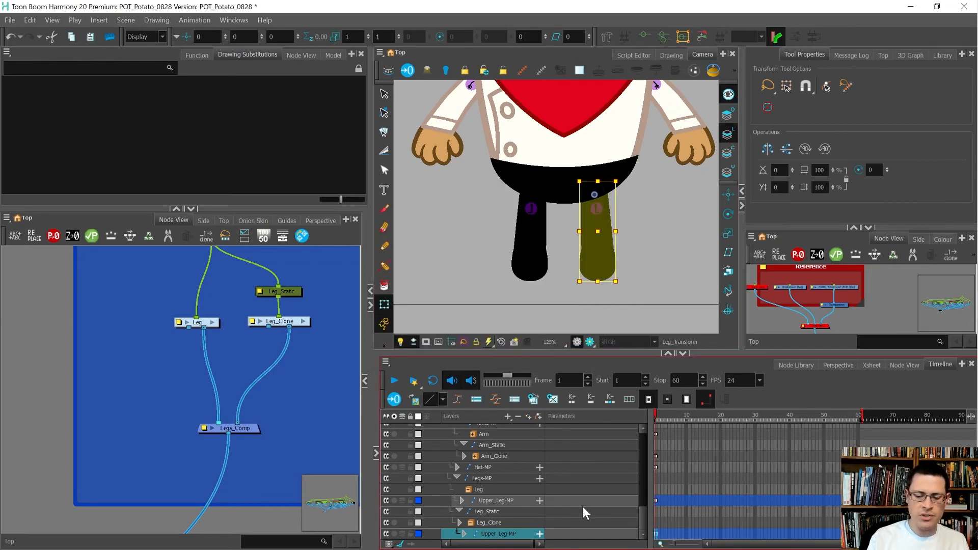
left_click(748, 534, "shift")
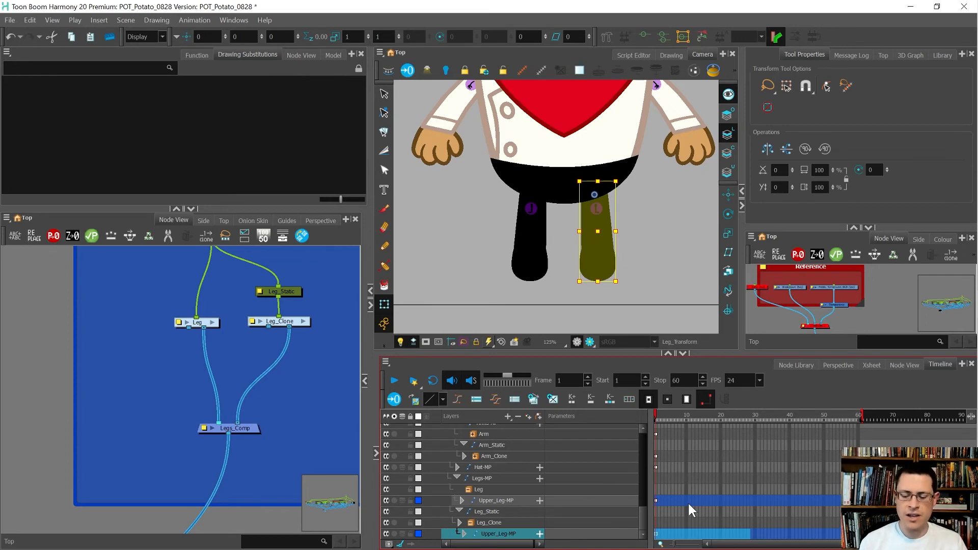
Review the blue Upper_Leg-MP tracks in the timeline and the Leg and Leg_Clone groups inside the Legs backdrop.
scroll(687, 501, "up", 1)
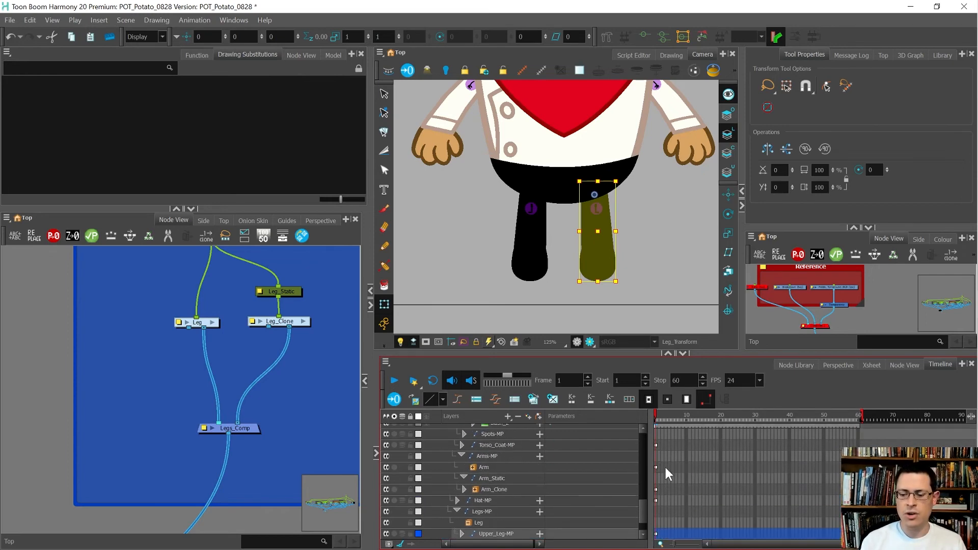
scroll(682, 471, "down", 1)
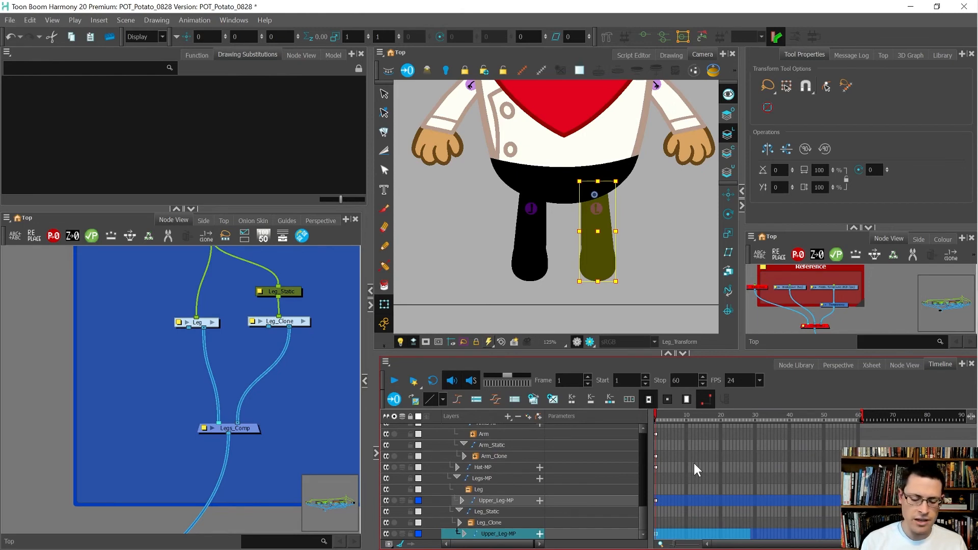
left_click(301, 386)
left_click_drag(299, 404, 178, 482)
key("Down")
key("Right")
key("Right")
key("Right")
scroll(255, 404, "down", 2)
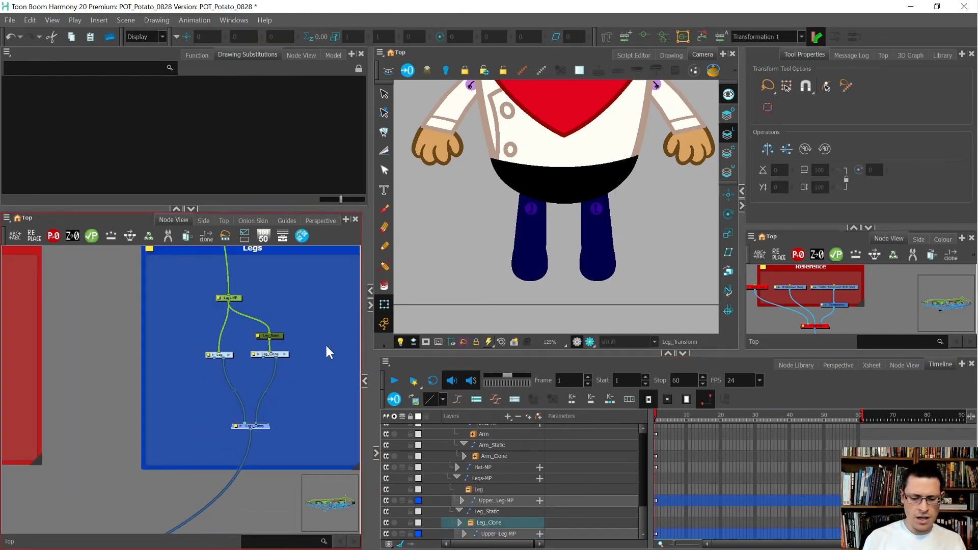
scroll(635, 224, "down", 4)
scroll(625, 212, "up", 4)
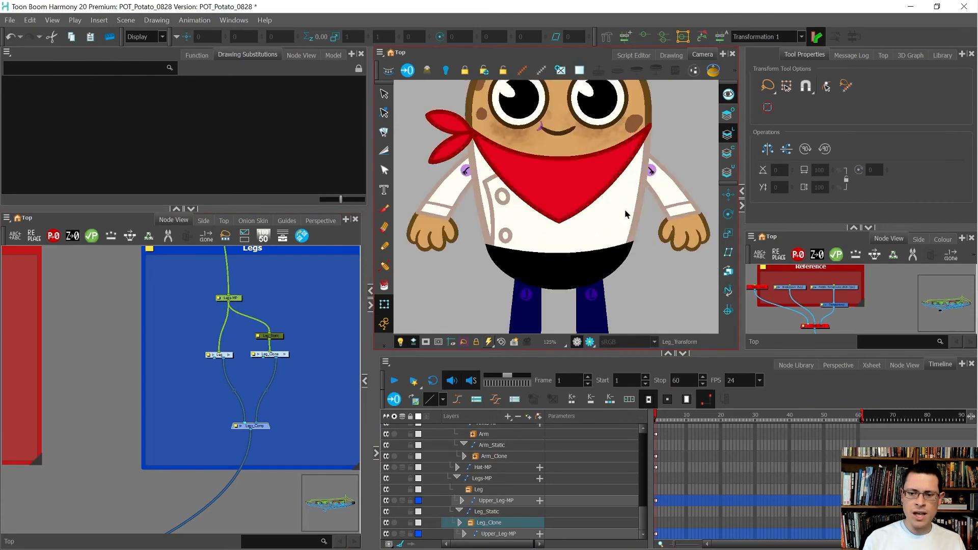
Show a second node view alongside the existing one, enlarge it, and focus it on the Arm_Clone group in the Arms backdrop.
left_click(652, 185)
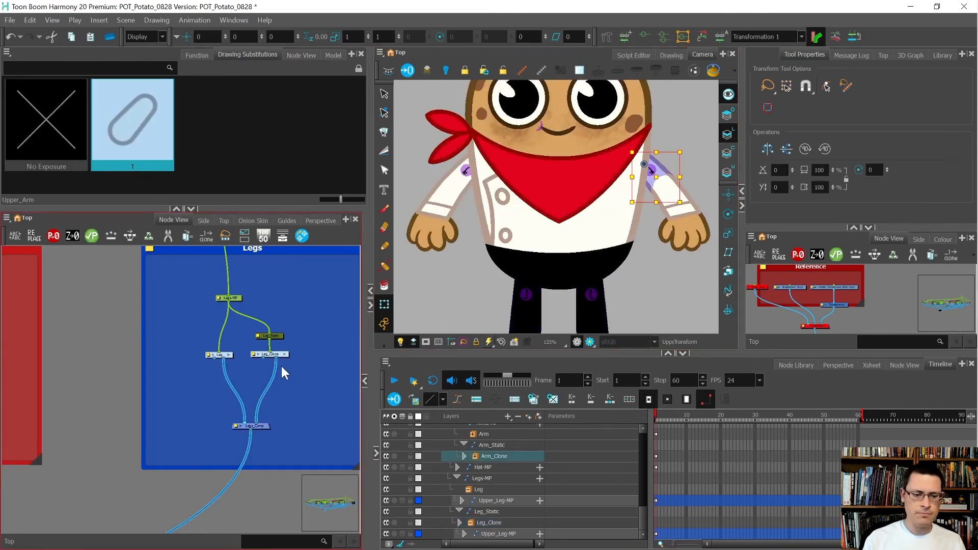
scroll(280, 365, "down", 5)
scroll(169, 354, "up", 5)
scroll(106, 377, "up", 2)
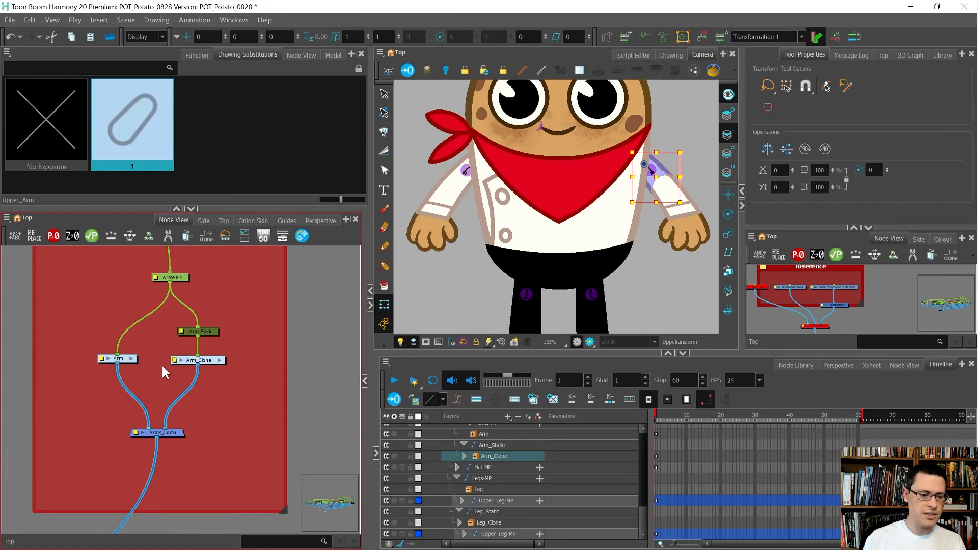
left_click(117, 359)
left_click(302, 55)
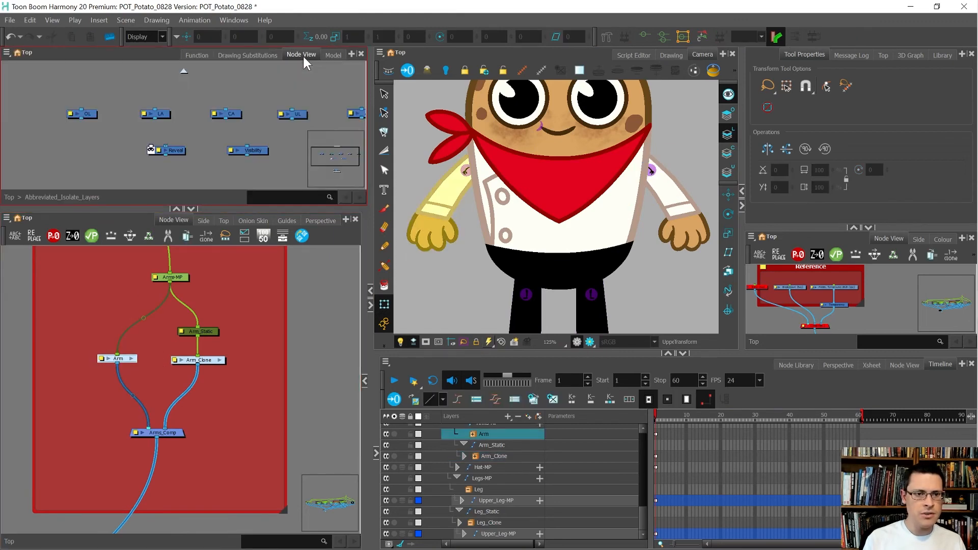
left_click_drag(212, 210, 213, 309)
left_click_drag(252, 401, 189, 421)
key("o")
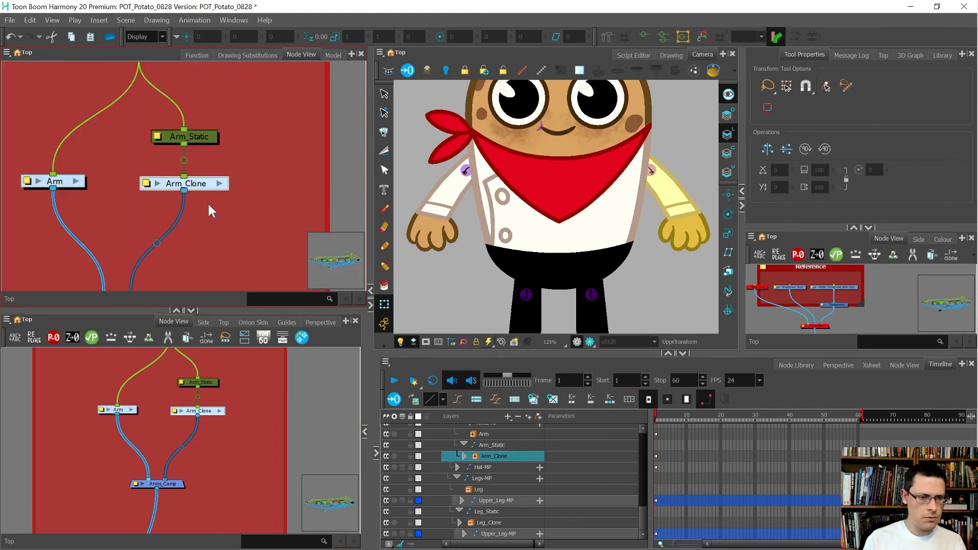
Open Arm_Clone in one node view and Arm in the other, and compare the Upper_Arm-MP pegs in both groups.
scroll(209, 199, "down", 1)
left_click(219, 185)
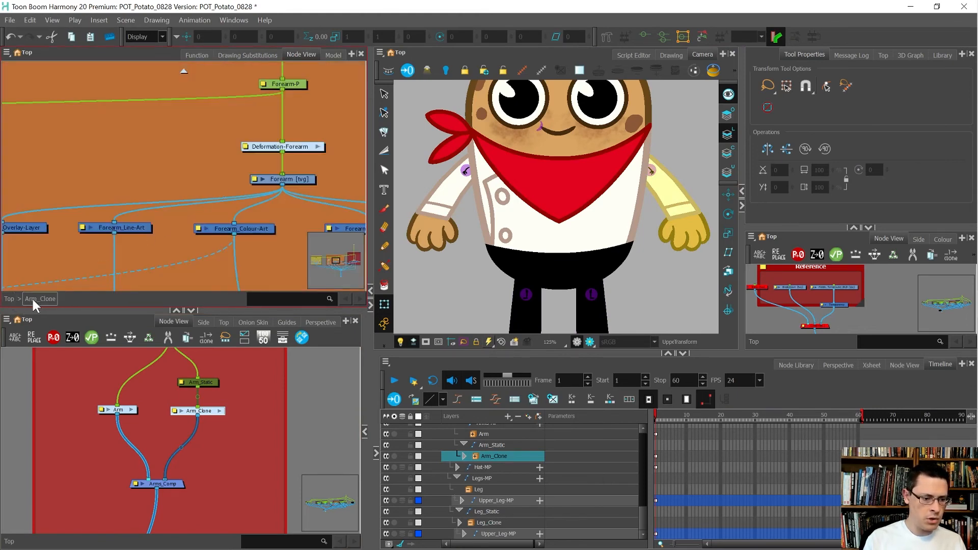
scroll(125, 415, "up", 1)
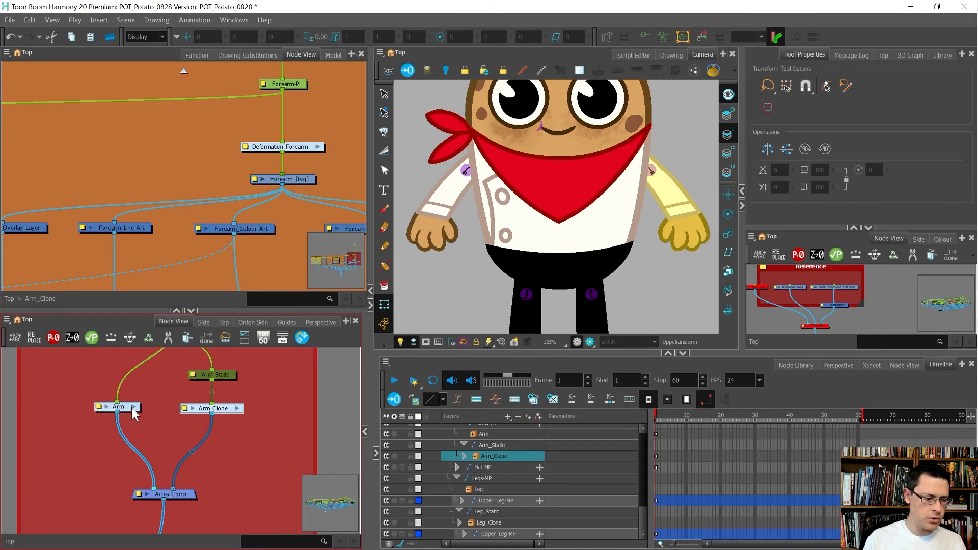
left_click(132, 408)
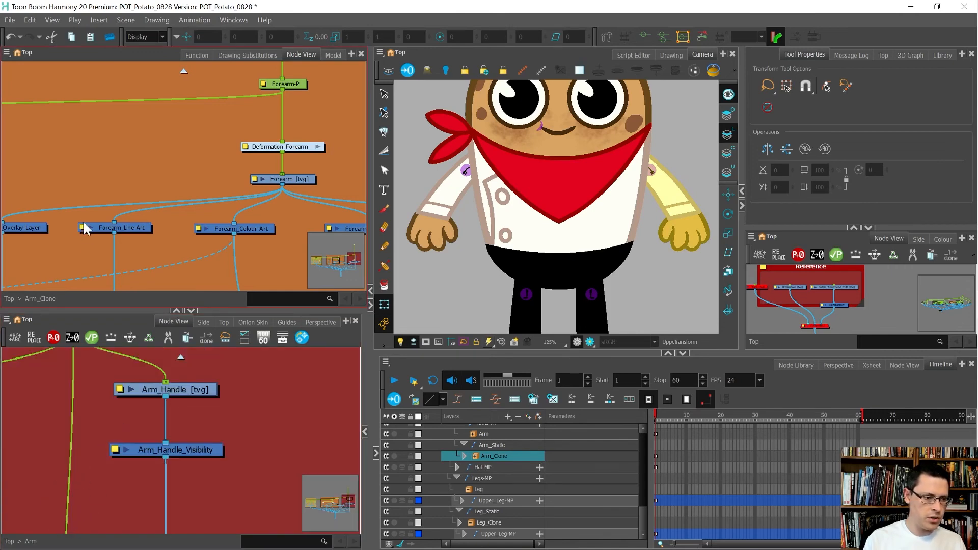
scroll(258, 383, "down", 4)
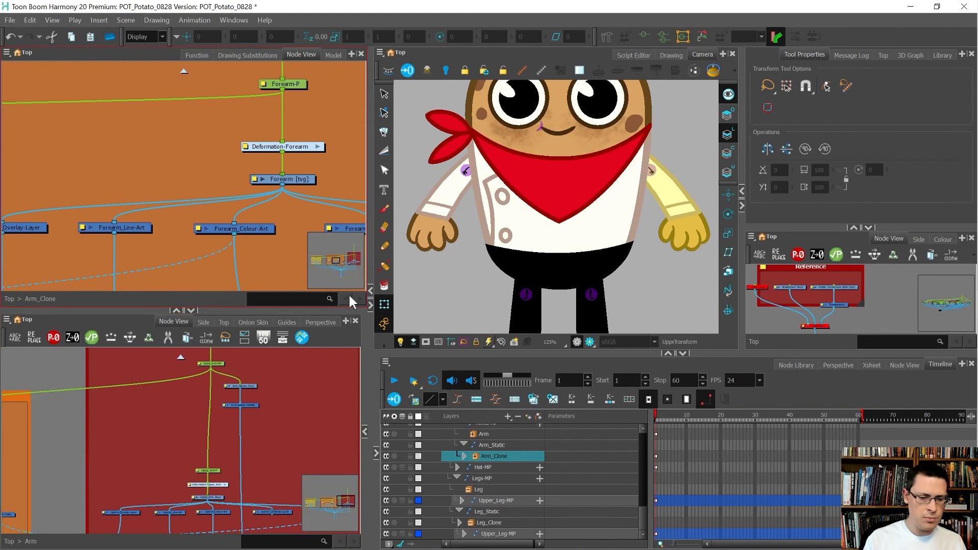
scroll(275, 402, "down", 4)
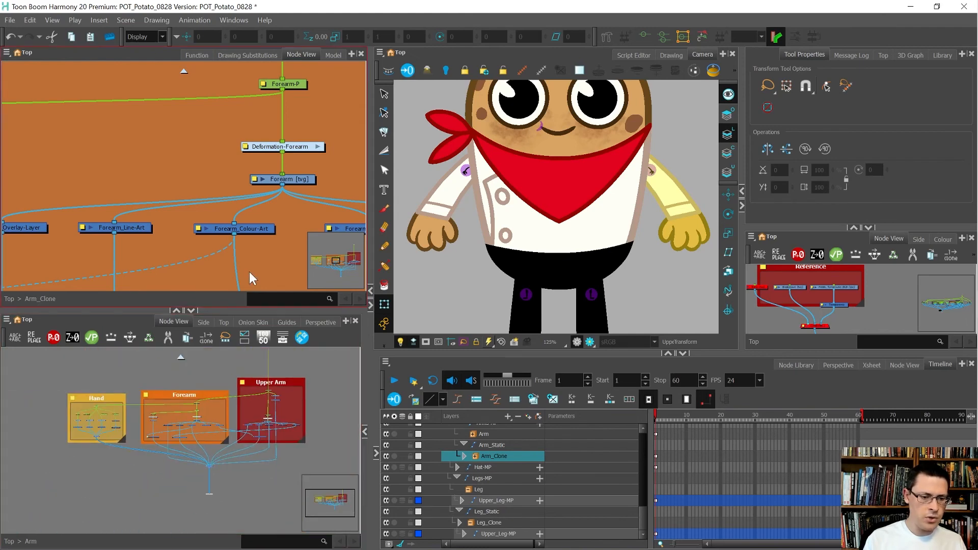
scroll(181, 136, "down", 3)
scroll(181, 137, "down", 3)
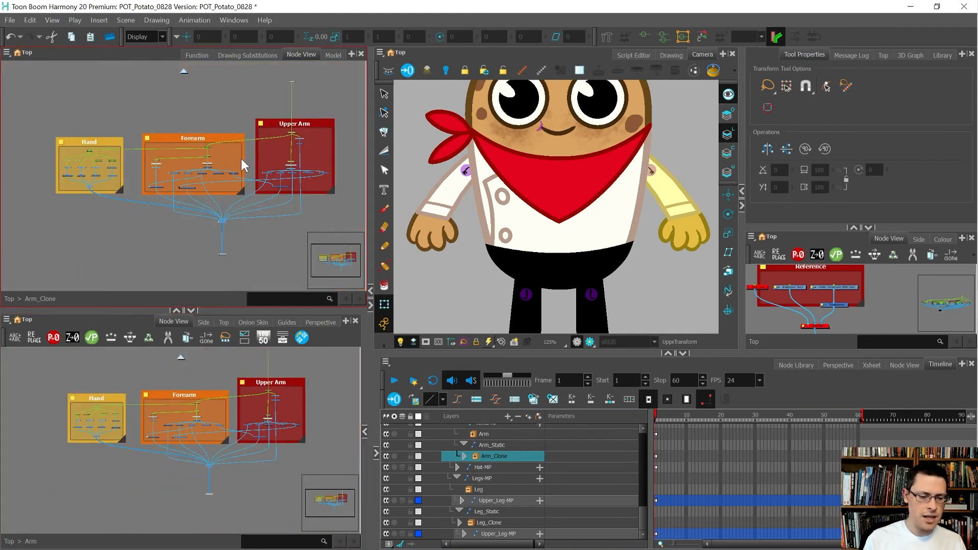
scroll(298, 116, "up", 6)
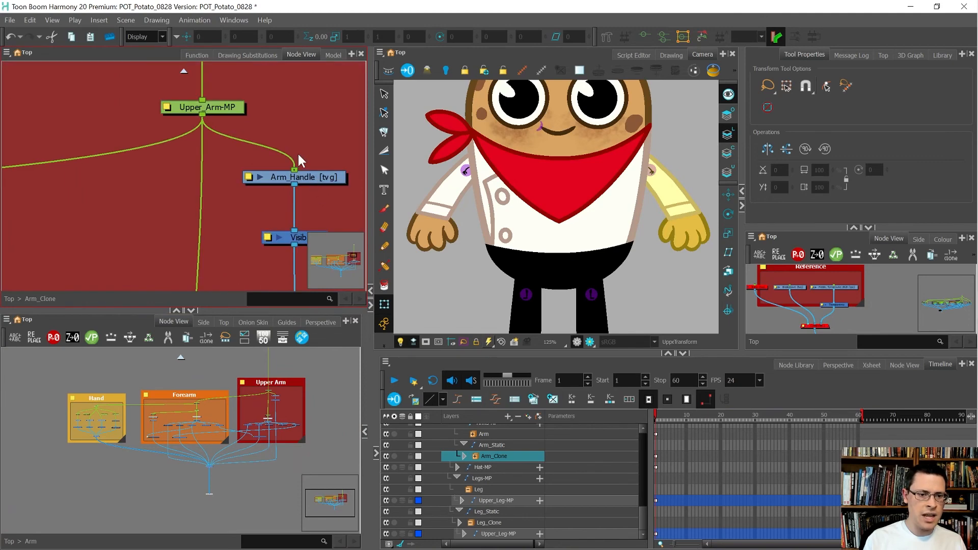
scroll(298, 153, "up", 1)
scroll(284, 404, "up", 5)
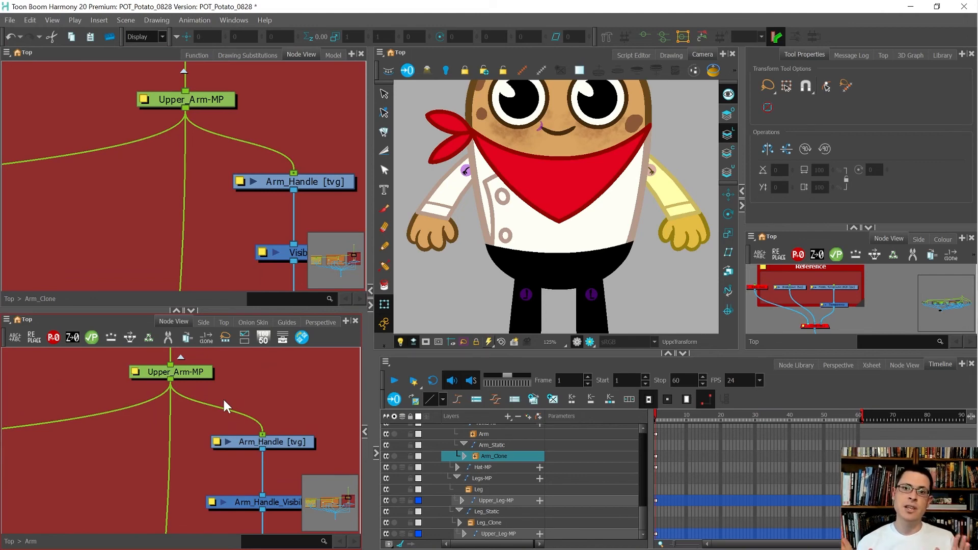
Try pasting a copy of the Upper_Arm-MP peg inside the Arm group, and undo the paste.
left_click(208, 377)
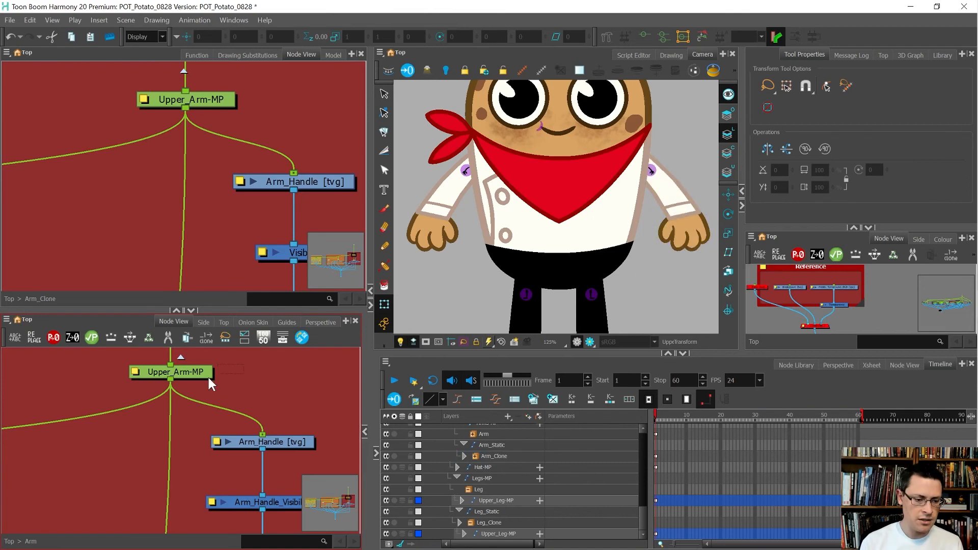
key("ctrl+c")
key("ctrl+v")
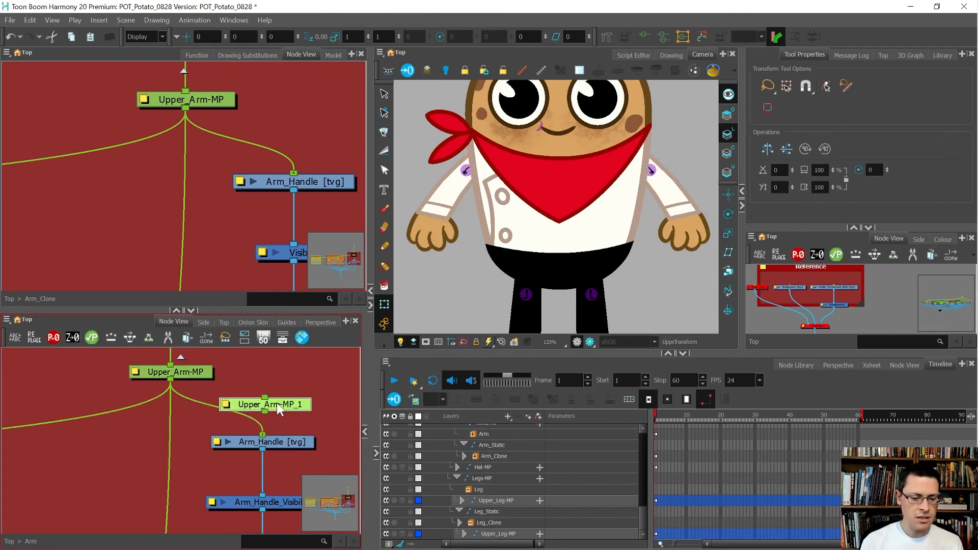
key("ctrl+z")
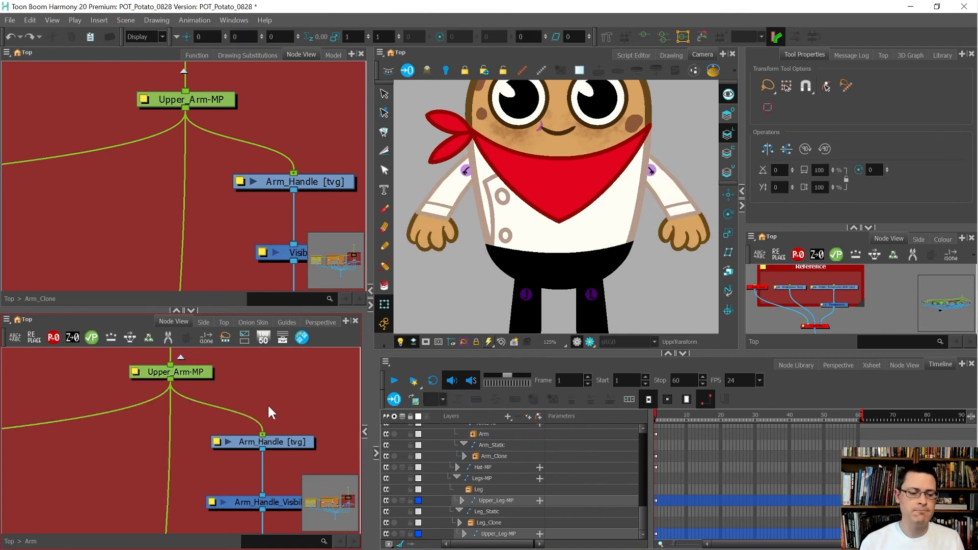
Select the forearm together with its hand in the Arm group and rotate it upward so the hand is raised.
left_click(162, 372)
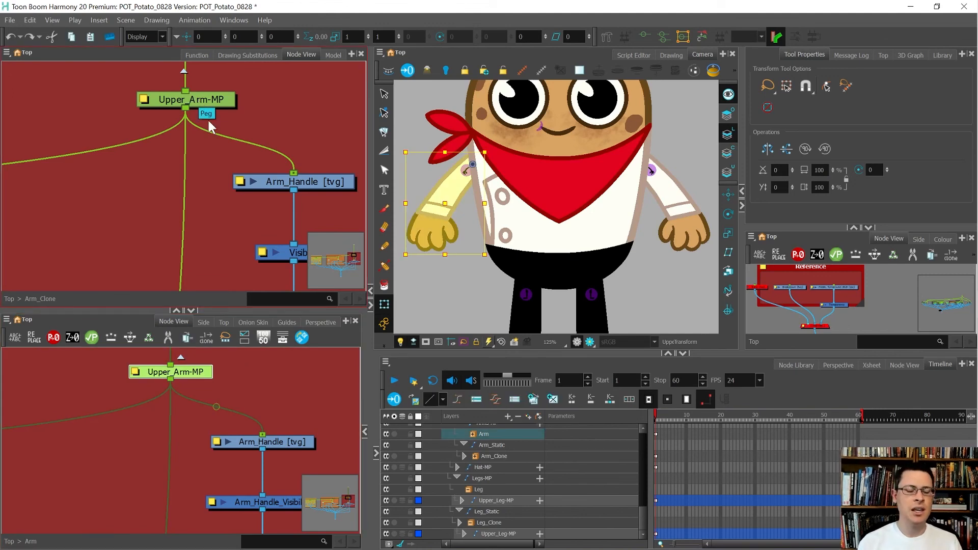
scroll(210, 157, "down", 3)
left_click(481, 305)
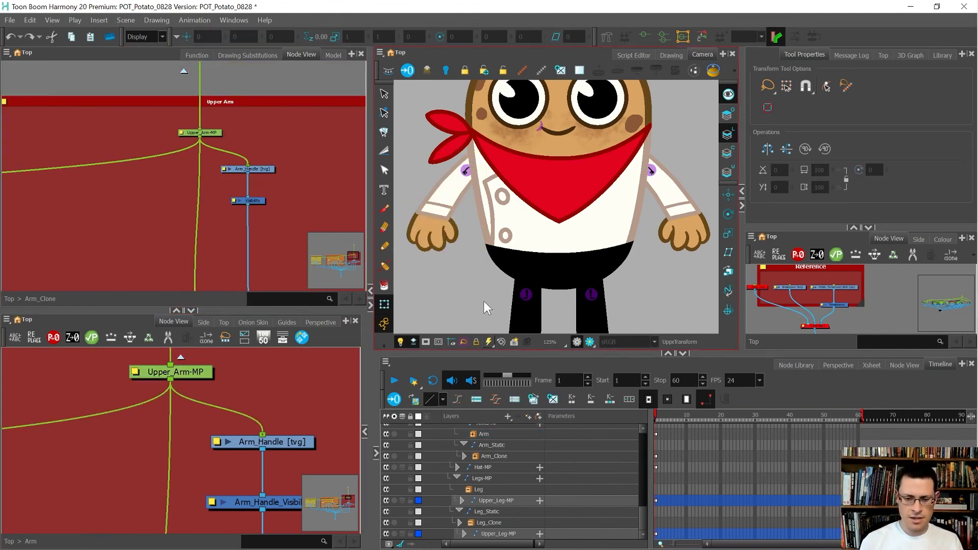
key("shift+m")
scroll(540, 227, "up", 3)
scroll(503, 234, "up", 4)
left_click(481, 234)
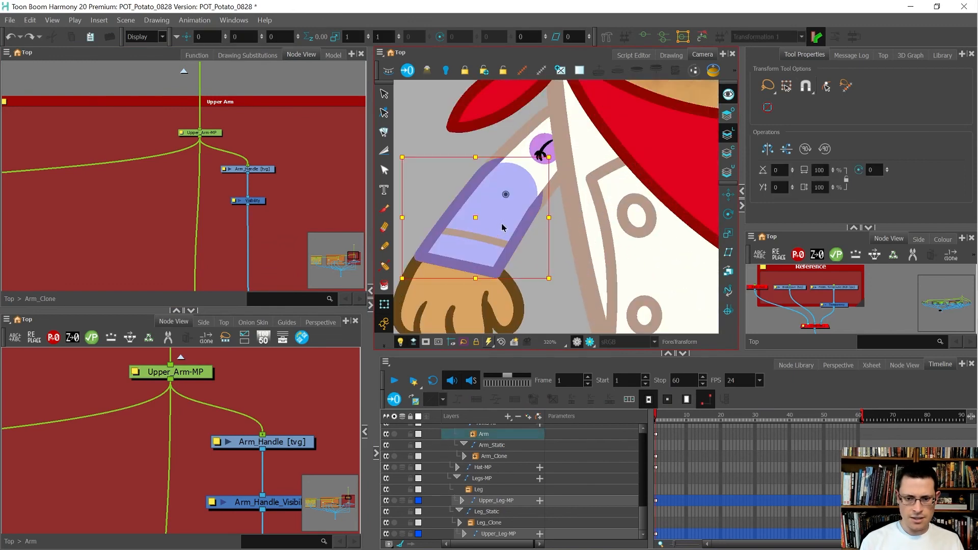
scroll(509, 233, "down", 2)
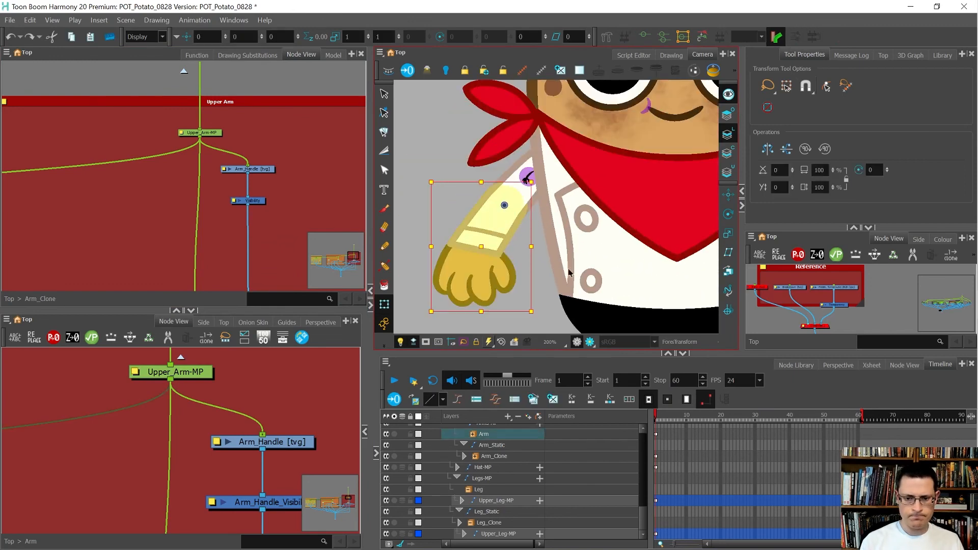
left_click_drag(600, 282, 472, 231)
left_click(487, 258)
Select the raised hand and rotate it about -42 degrees, and select the sleeve cuff to inspect the bent arm.
left_click(444, 127)
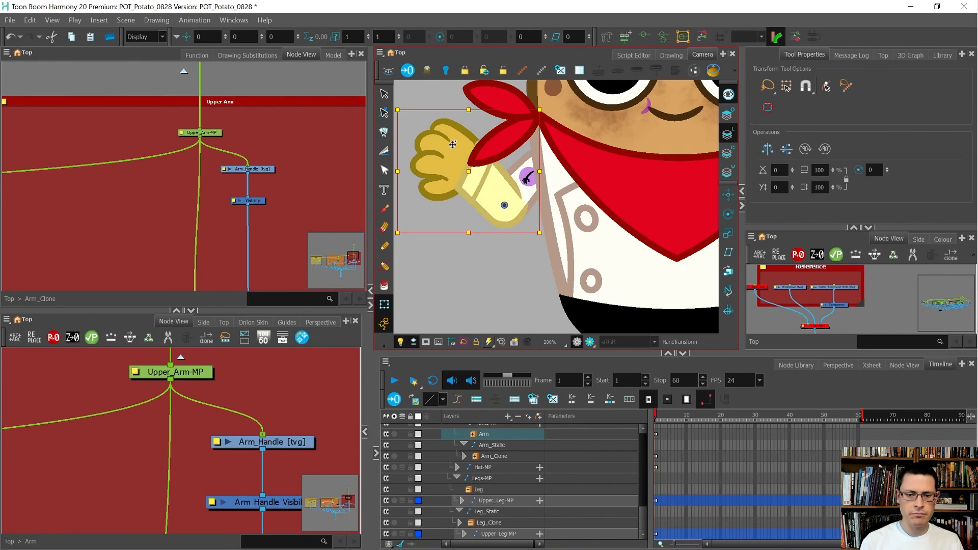
left_click_drag(452, 145, 457, 146)
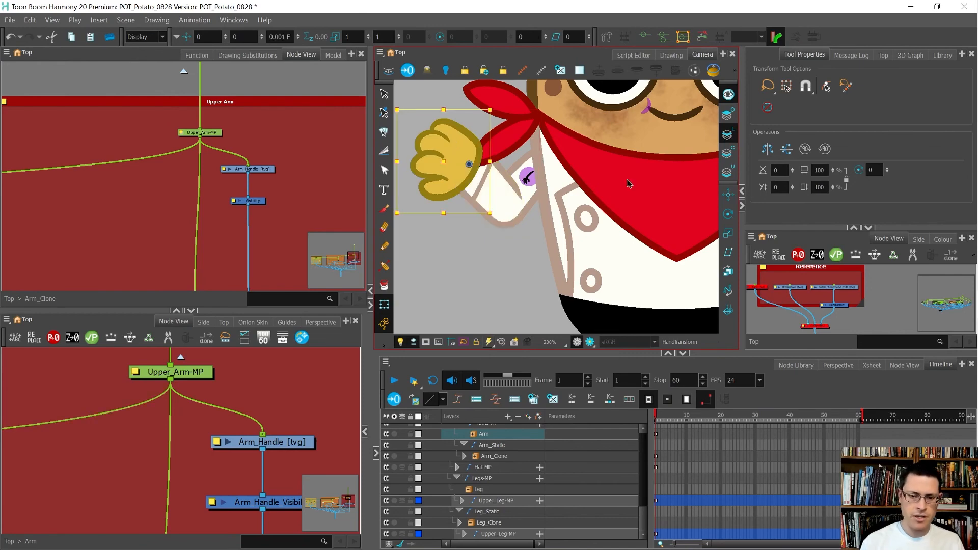
left_click_drag(511, 120, 534, 181)
scroll(487, 187, "up", 5)
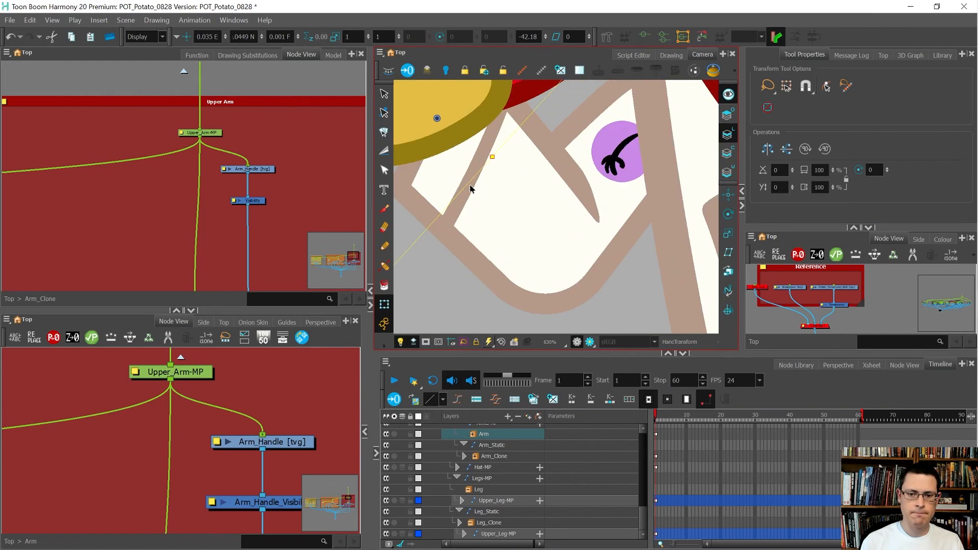
left_click(470, 187)
scroll(528, 175, "down", 6)
left_click_drag(598, 123, 638, 164)
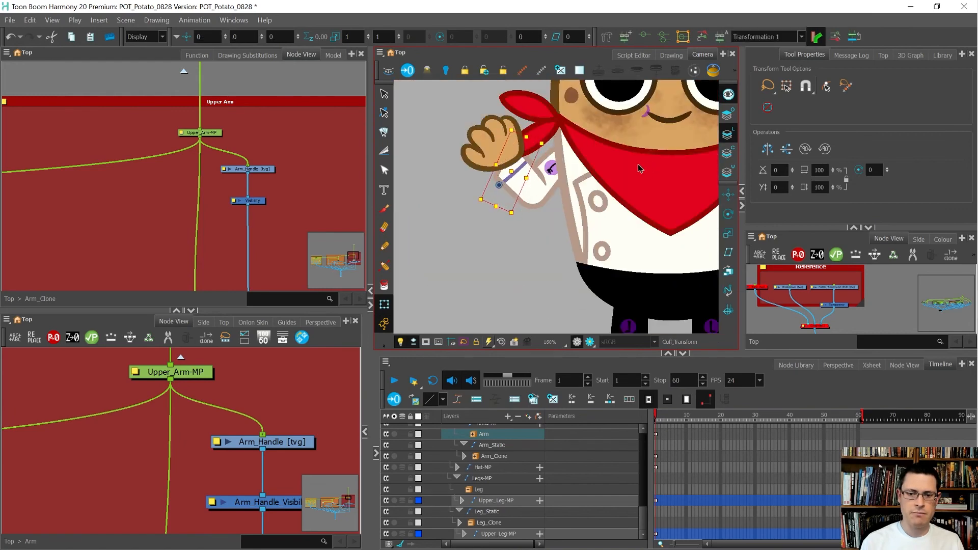
scroll(599, 172, "down", 4)
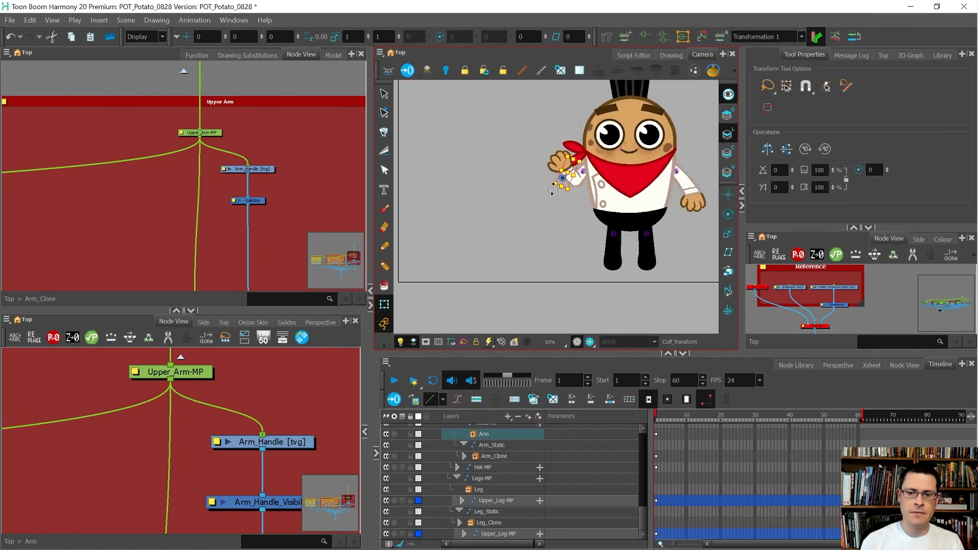
scroll(552, 192, "up", 4)
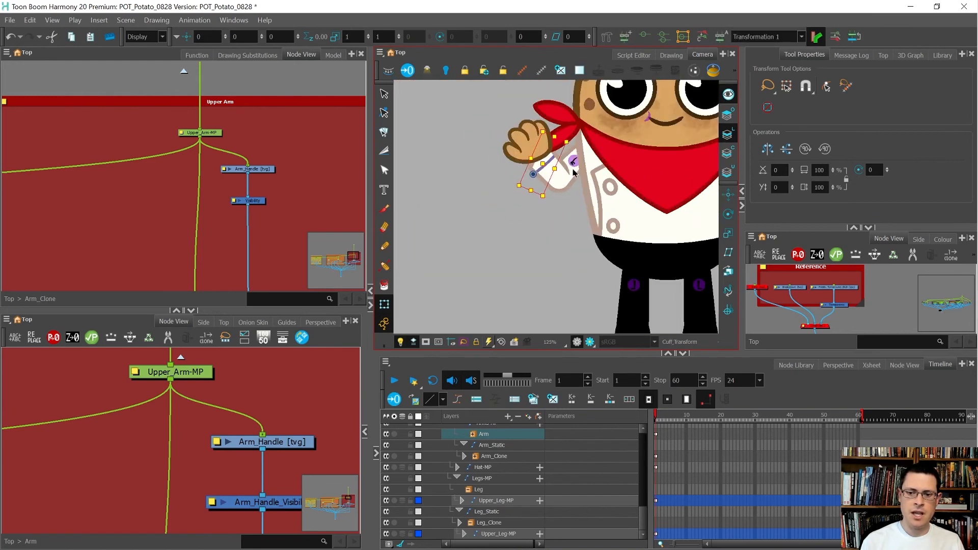
Set the track colour of the Arm group's Upper_Arm-MP peg to dark red (RGB 170, 0, 0).
left_click(574, 172)
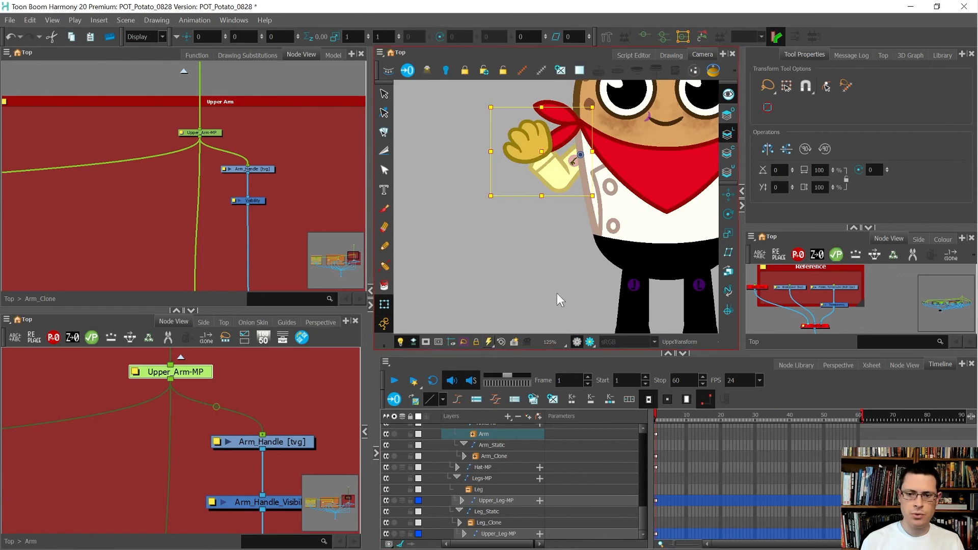
key("o")
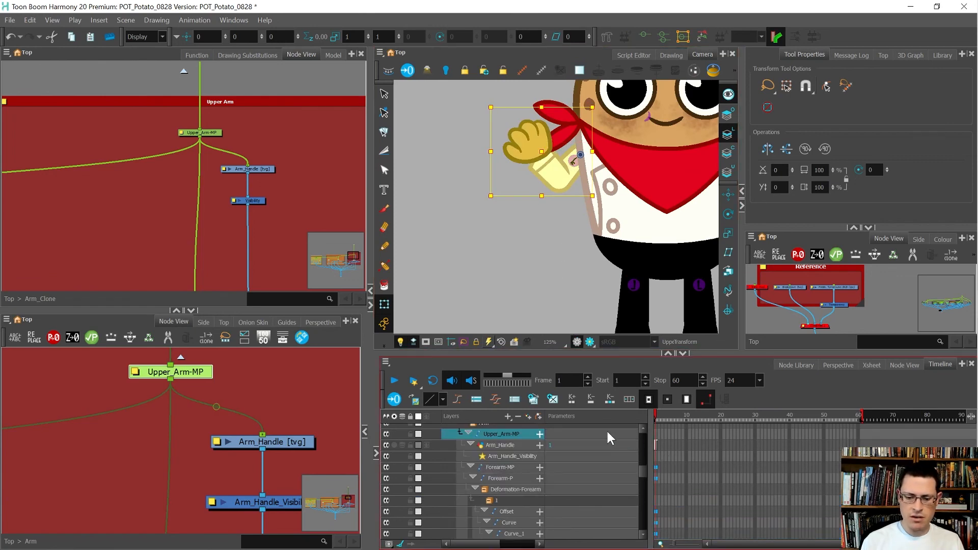
left_click(473, 403)
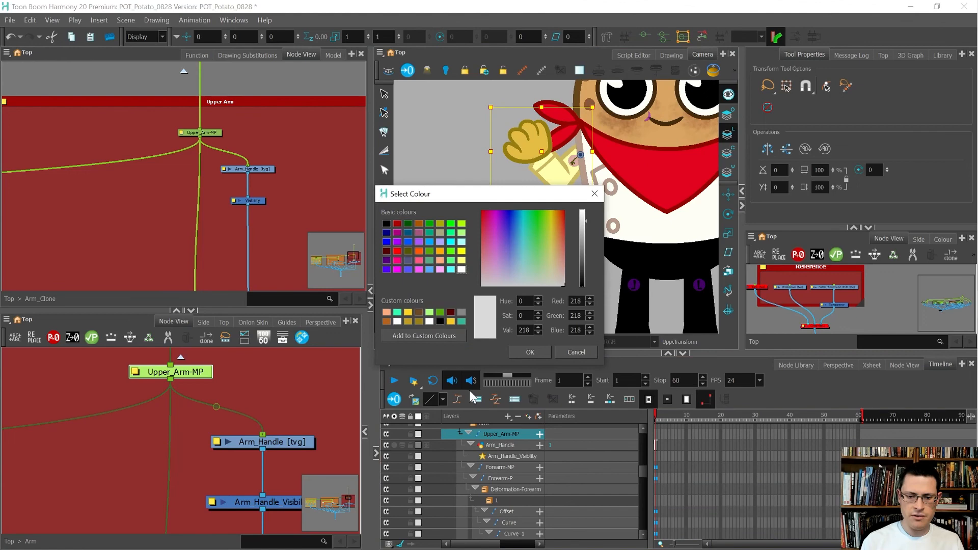
left_click(398, 224)
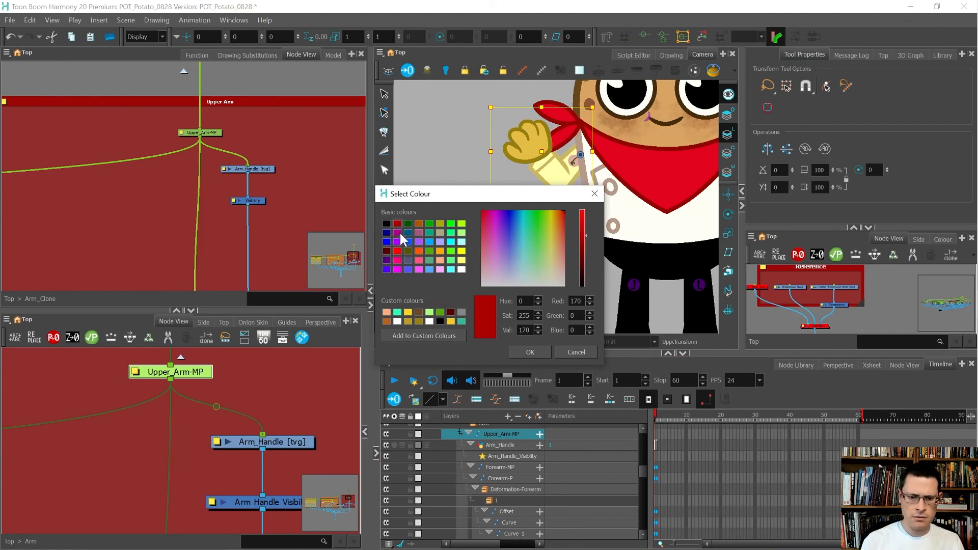
left_click(529, 352)
Set the track colour of the Arm_Clone group's Upper_Arm-MP peg to dark red (RGB 170, 0, 0).
scroll(478, 172, "down", 5)
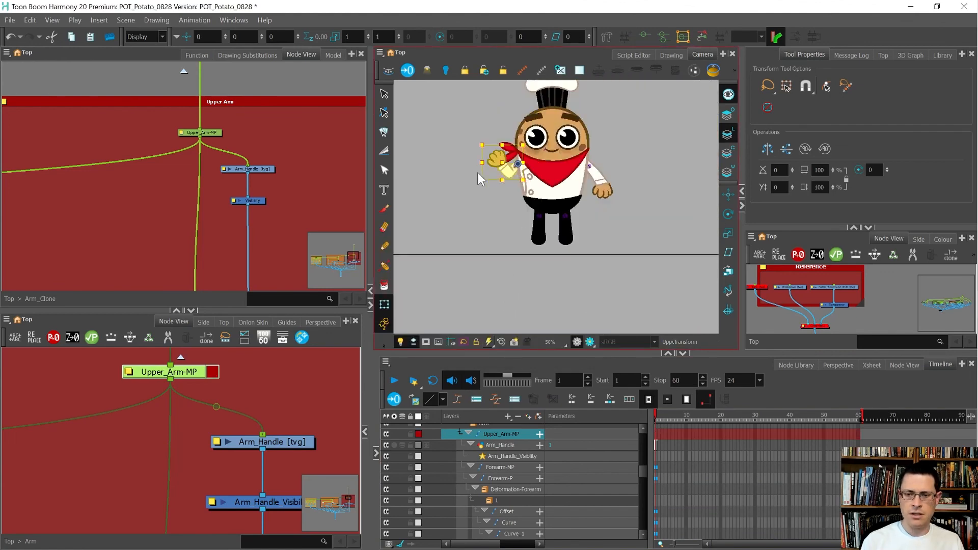
scroll(610, 166, "up", 5)
left_click(557, 169)
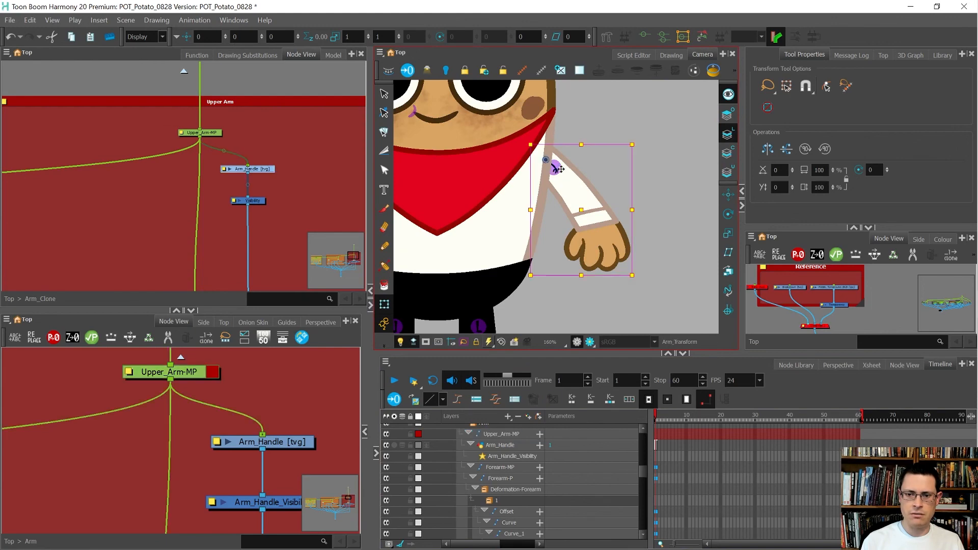
left_click(557, 168)
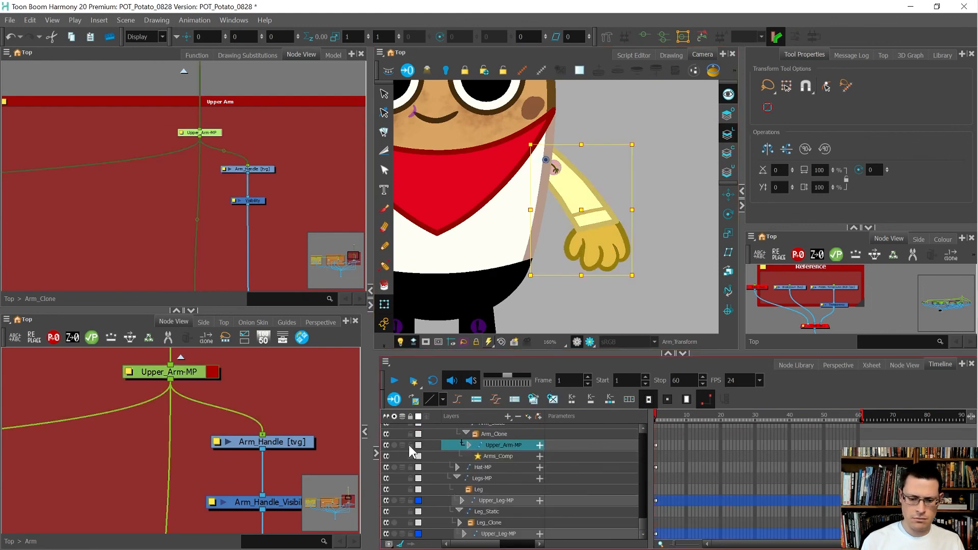
left_click(418, 446)
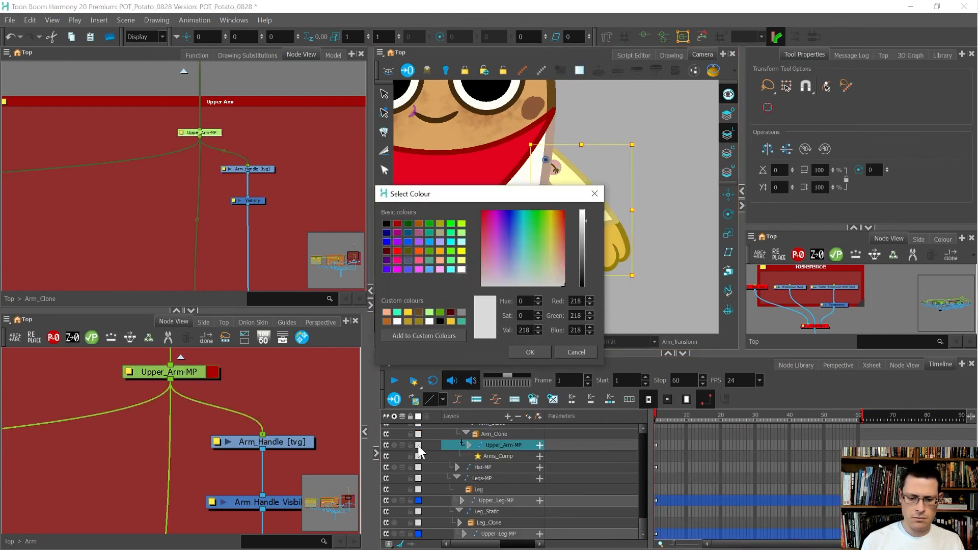
left_click(397, 223)
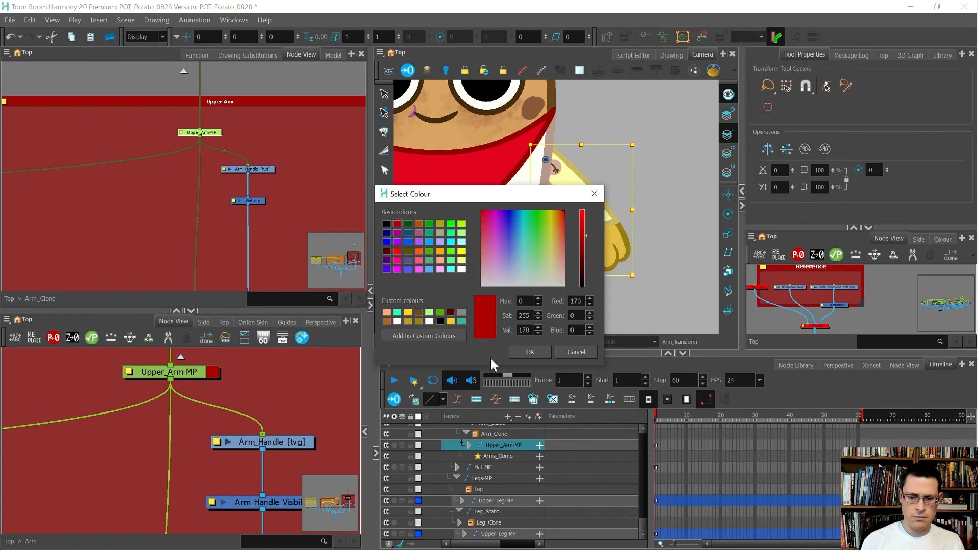
left_click(519, 352)
scroll(249, 428, "down", 3)
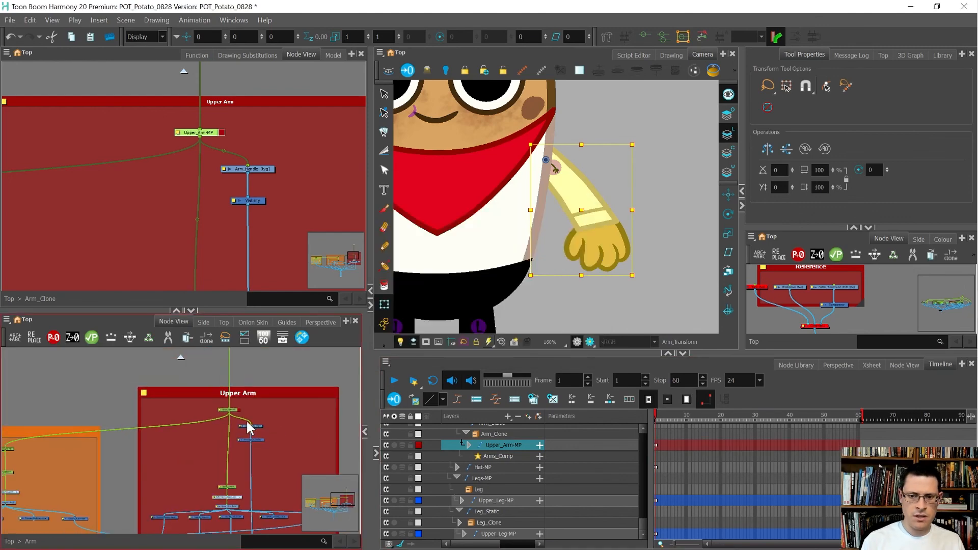
scroll(554, 264, "down", 3)
Turn on Peg Selection Mode for the Transform tool and clear the current selection.
left_click(824, 85)
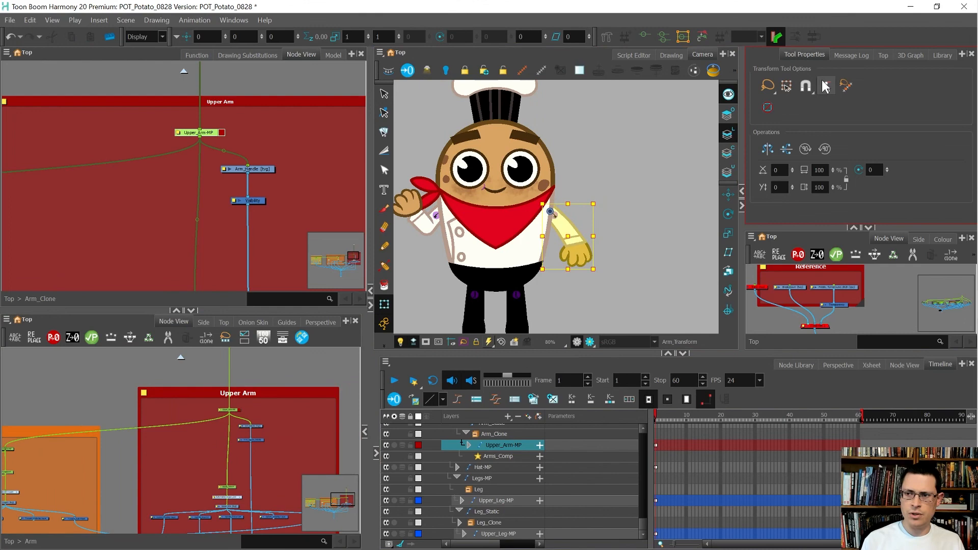
left_click(664, 203)
scroll(427, 222, "up", 3)
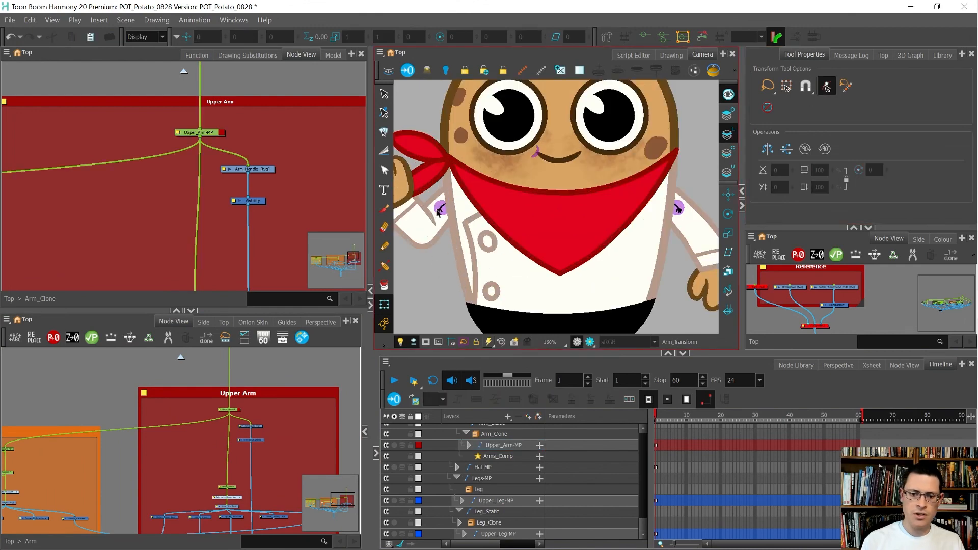
Try copying the frame 1 pose from the Arm group's Upper_Arm-MP peg onto Arm_Clone's Upper_Arm-MP peg, and undo the paste.
left_click(441, 209)
scroll(441, 209, "down", 4)
scroll(686, 484, "up", 2)
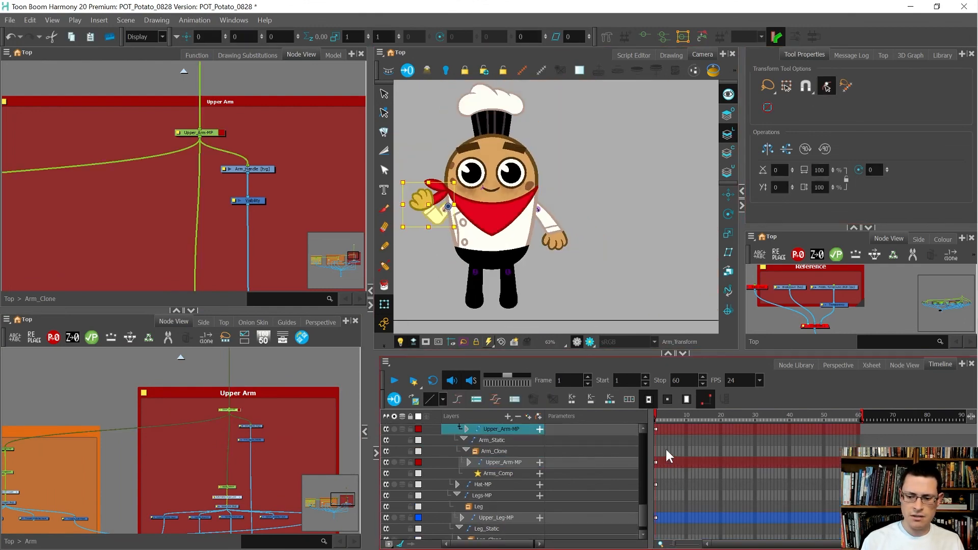
left_click(657, 429)
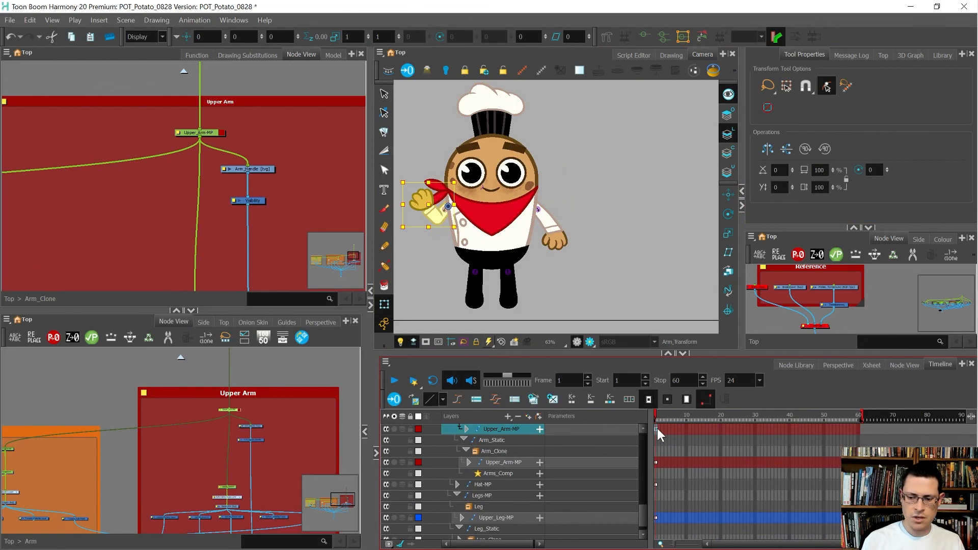
left_click(538, 213)
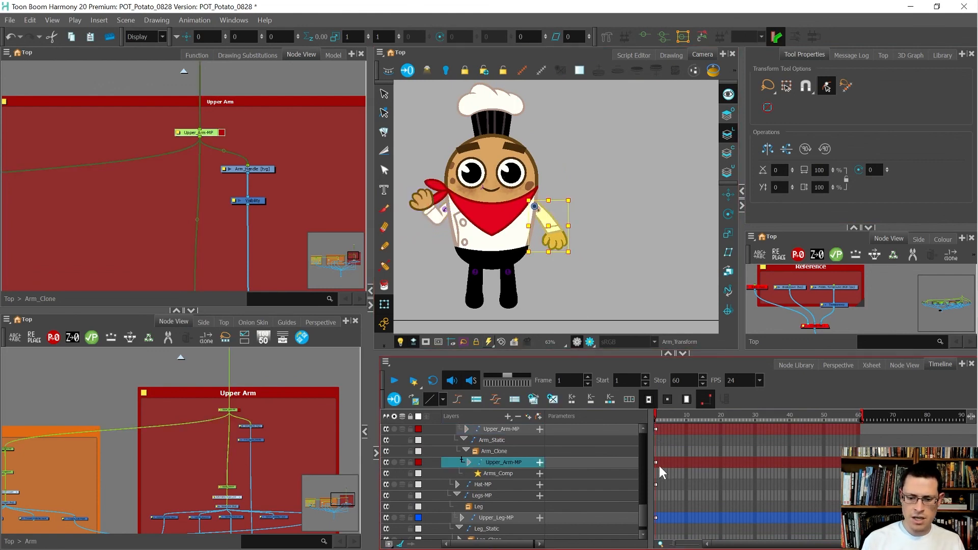
scroll(658, 463, "down", 2)
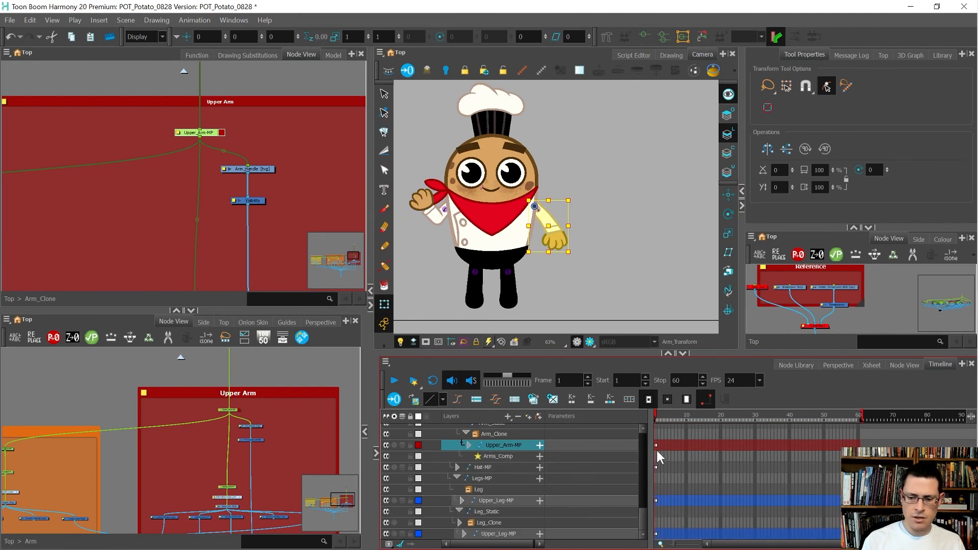
key("ctrl+v")
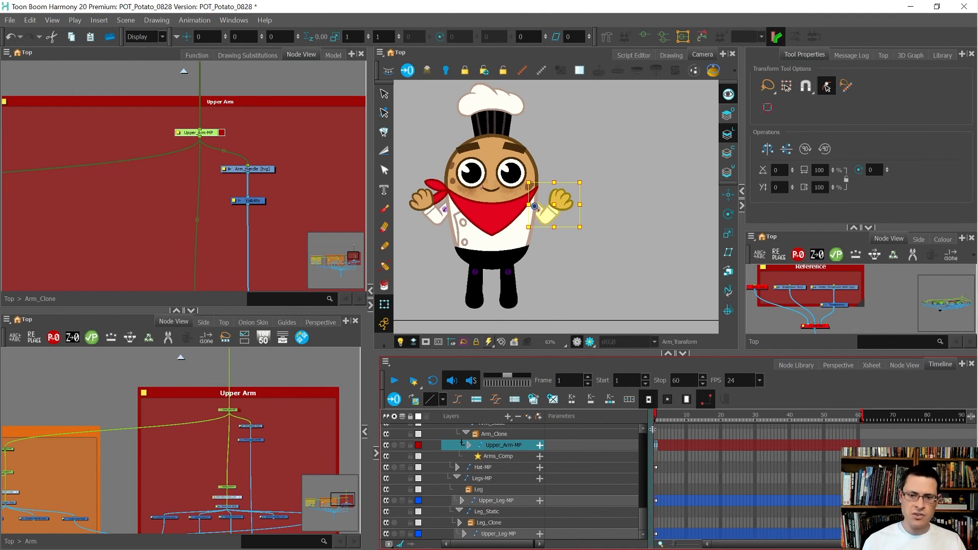
key("ctrl+z")
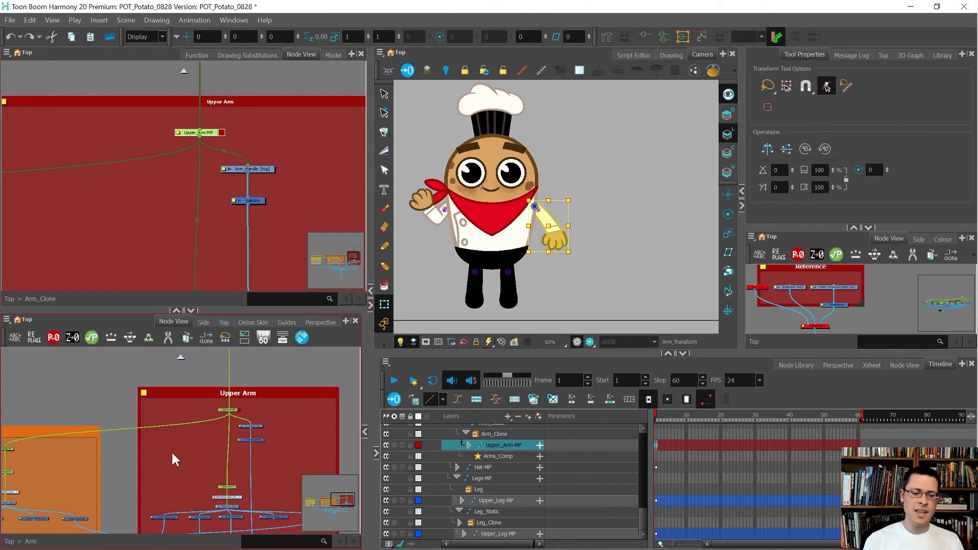
Select the nodes across the Arm group's Hand, Forearm and Upper Arm backdrops, reset the raised arm to its lowered rest pose, and deselect it.
left_click_drag(257, 413, 203, 390)
scroll(270, 390, "down", 6)
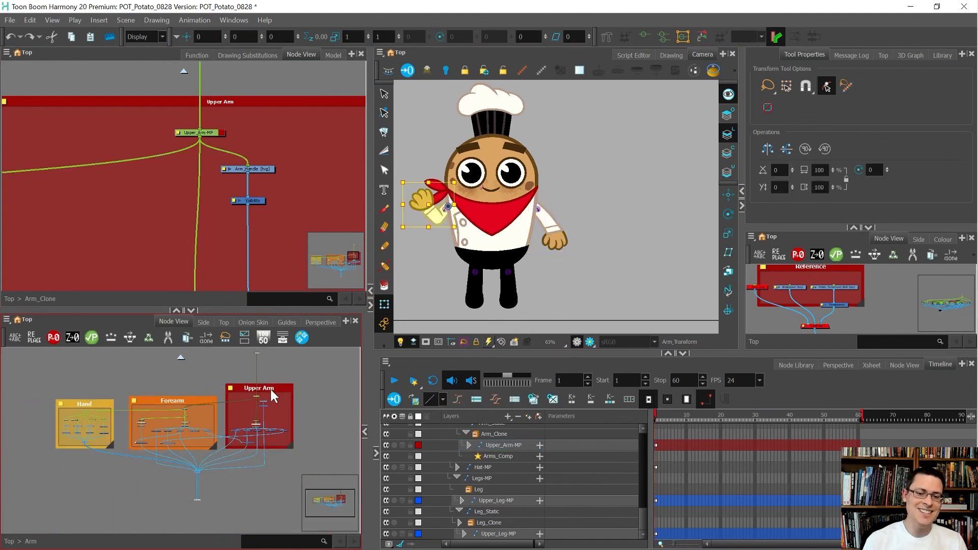
scroll(226, 384, "up", 1)
left_click_drag(31, 378, 268, 426)
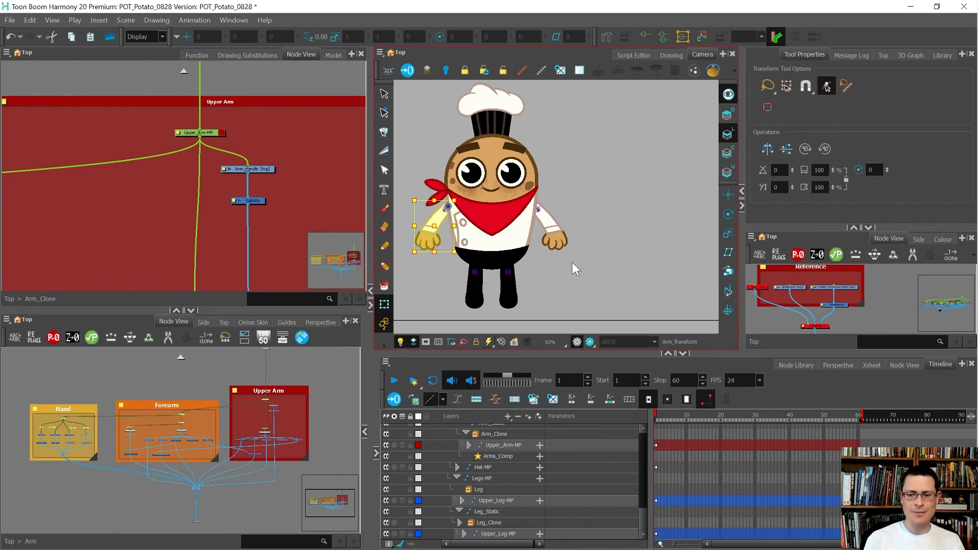
left_click(552, 277)
scroll(552, 277, "down", 1)
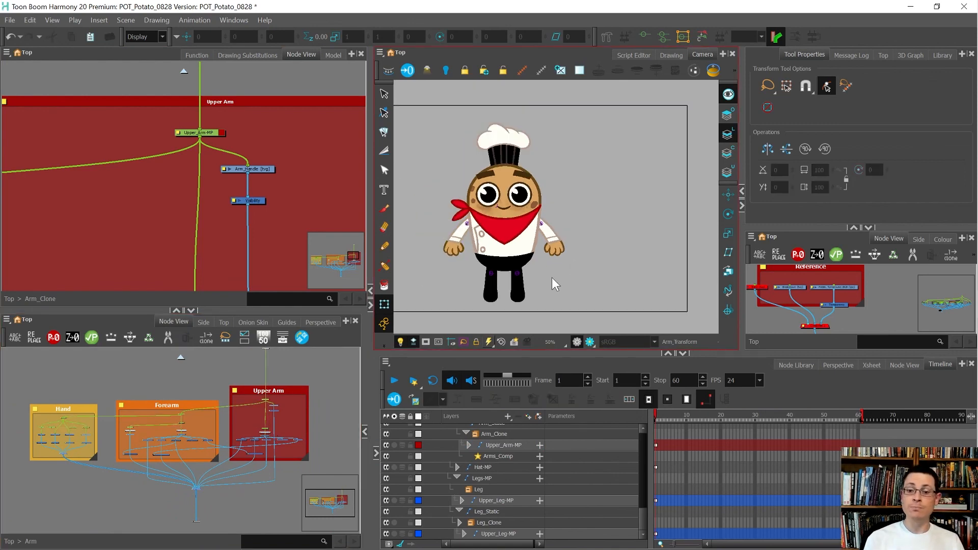